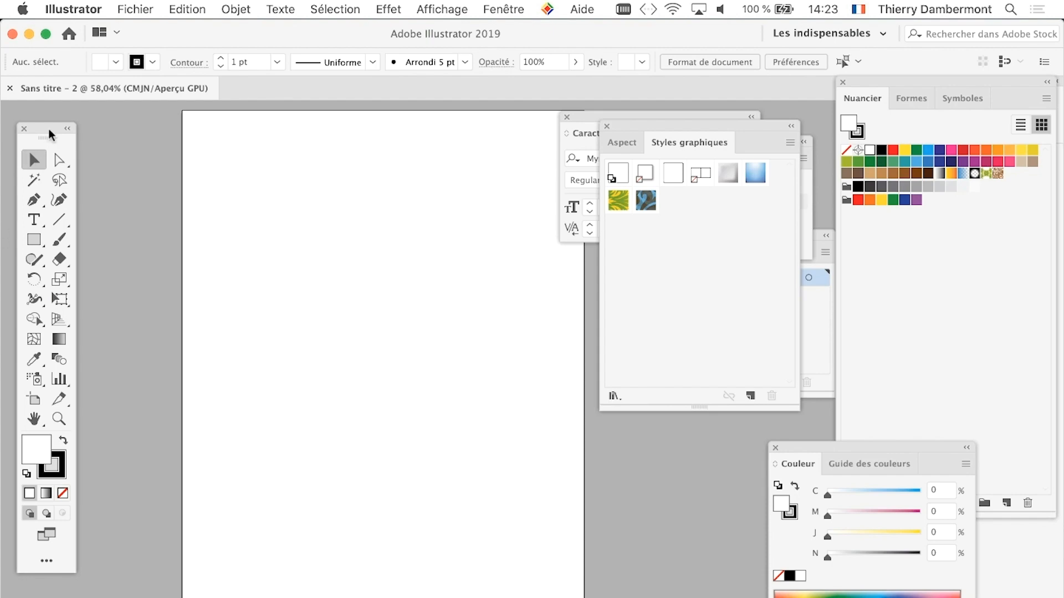
Create a point text reading "Montana" in the upper part of the artboard.
{"action": "left_click_drag", "start_coordinate": [49, 129], "coordinate": [175, 140]}
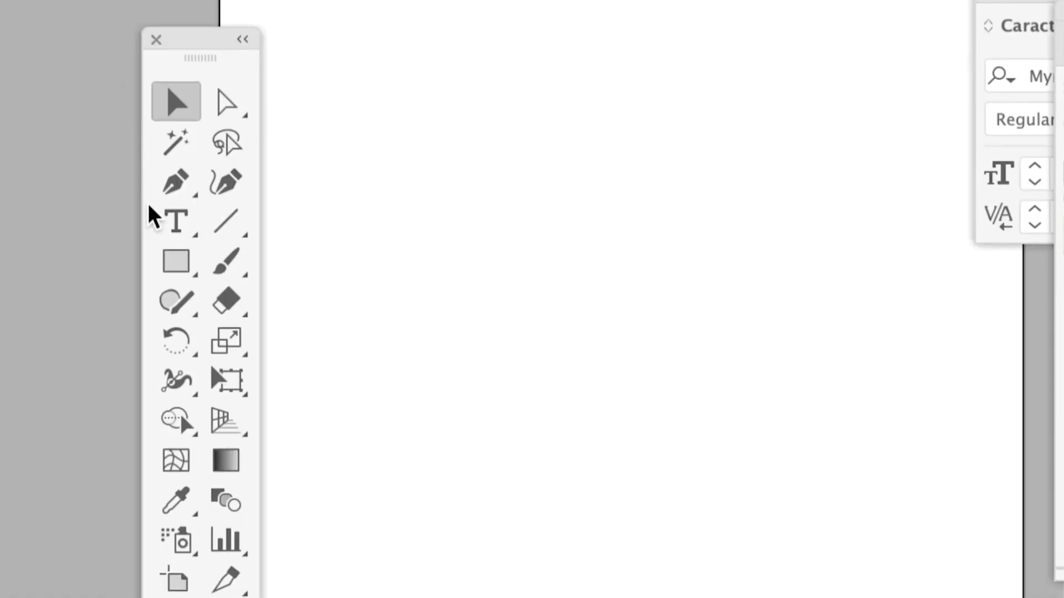
{"action": "left_click", "coordinate": [160, 231]}
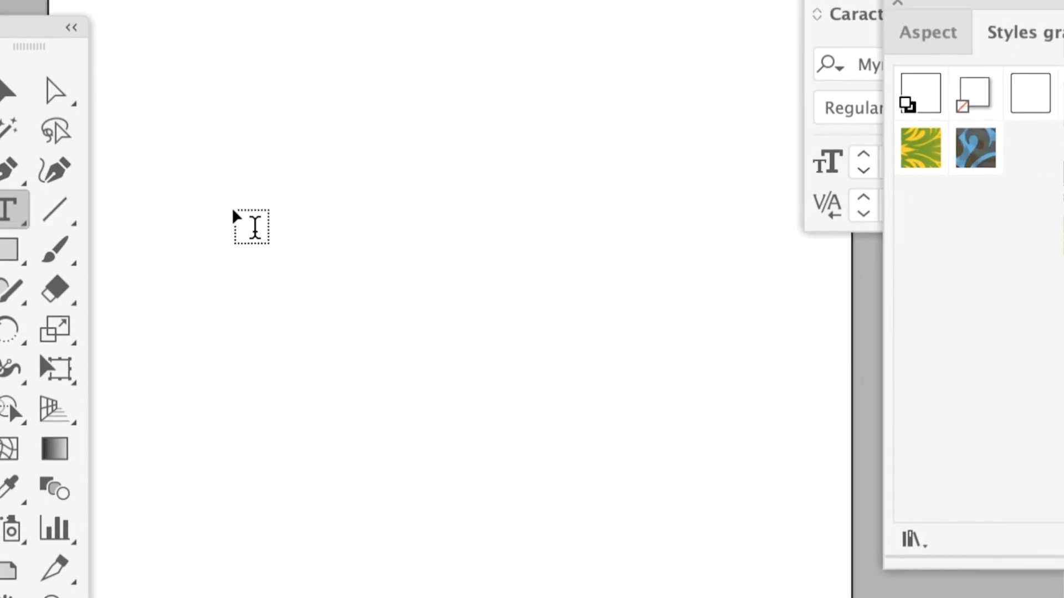
{"action": "left_click", "coordinate": [236, 218]}
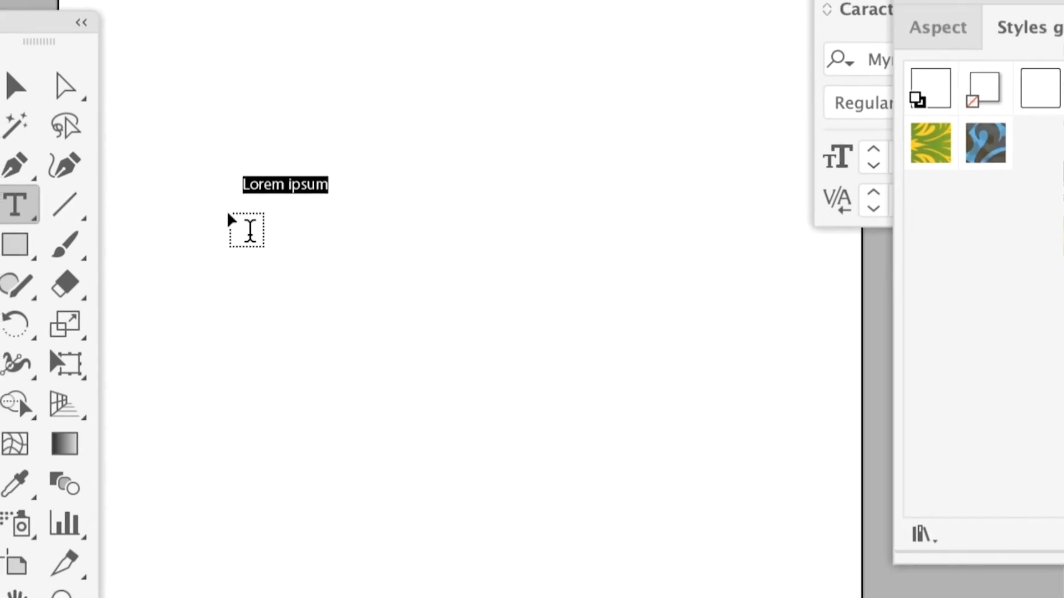
{"action": "type", "text": "Montana"}
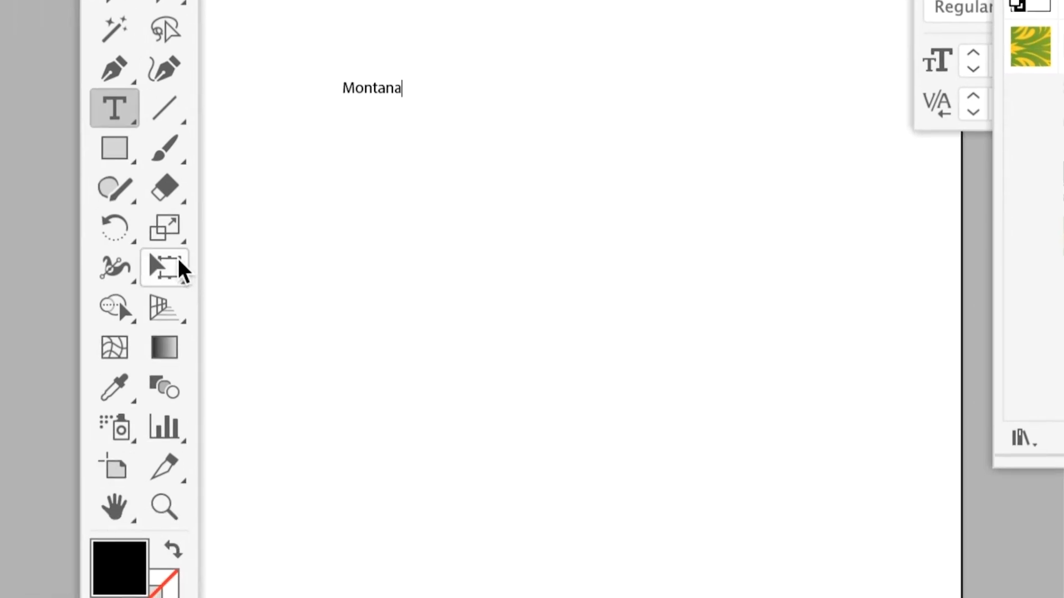
Enlarge the "Montana" text with Free Transform to a font size of about 118 pt and move the Tools panel off the artboard.
{"action": "left_click", "coordinate": [179, 267]}
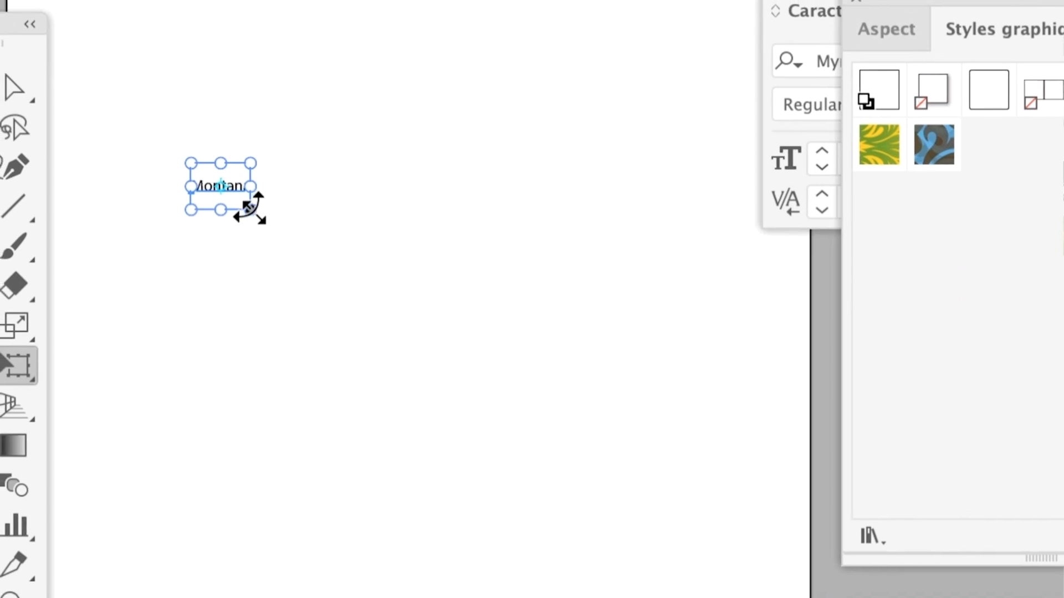
{"action": "left_click_drag", "start_coordinate": [250, 209], "coordinate": [483, 360]}
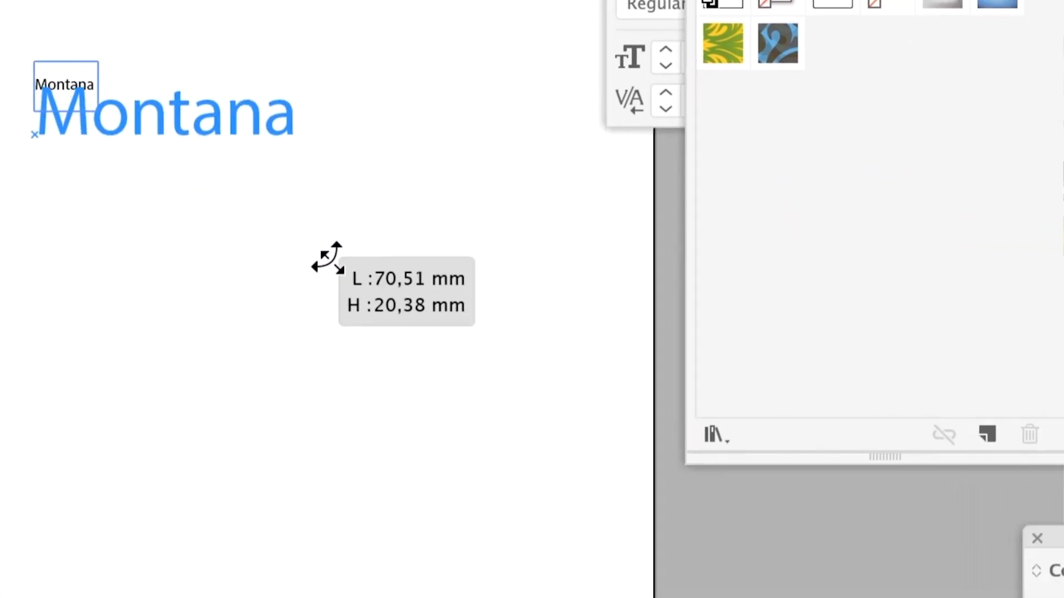
{"action": "left_click_drag", "start_coordinate": [328, 258], "coordinate": [606, 333]}
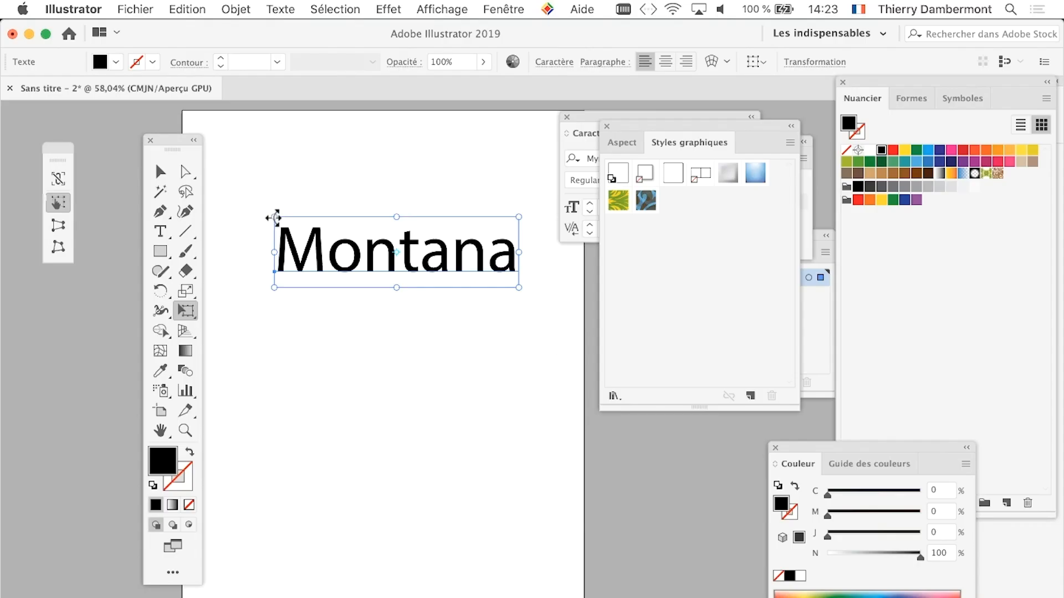
{"action": "left_click_drag", "start_coordinate": [274, 217], "coordinate": [228, 203]}
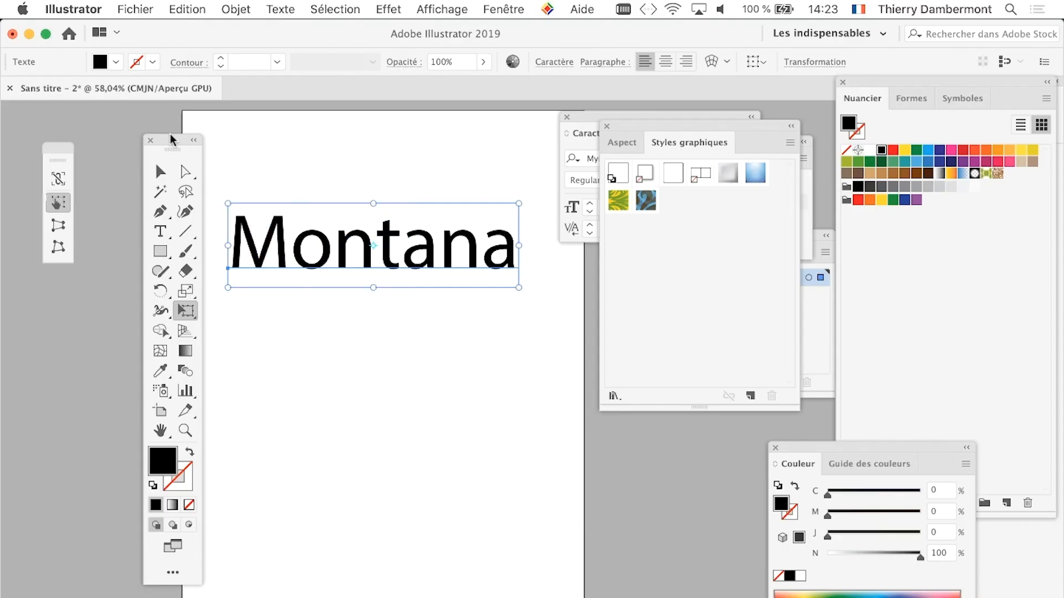
{"action": "left_click_drag", "start_coordinate": [173, 140], "coordinate": [123, 118]}
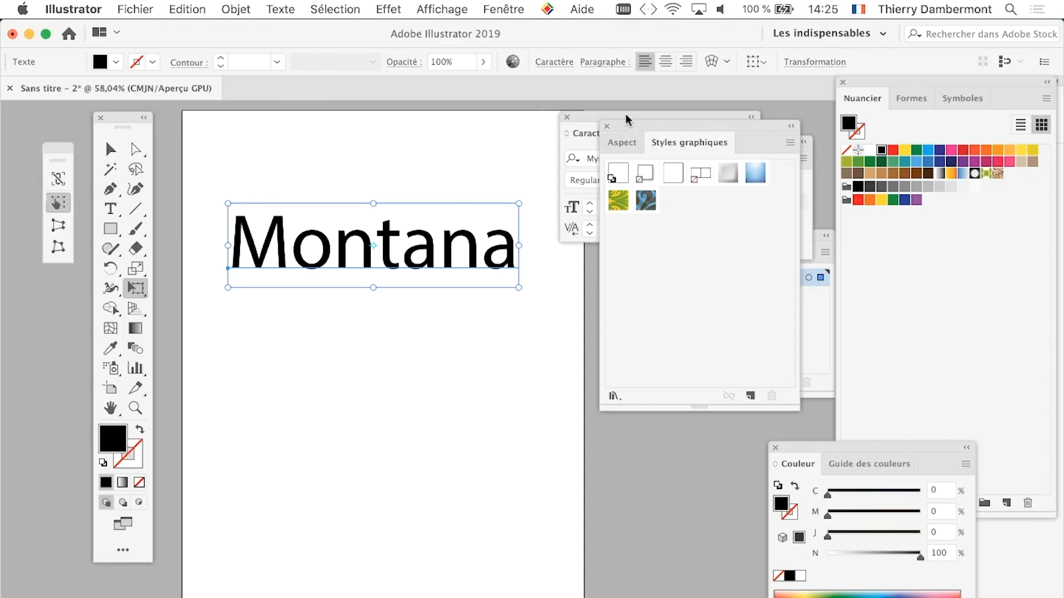
Close the floating Graphic Styles, Layers and Pathfinder panels.
{"action": "left_click", "coordinate": [607, 126]}
{"action": "left_click", "coordinate": [733, 294]}
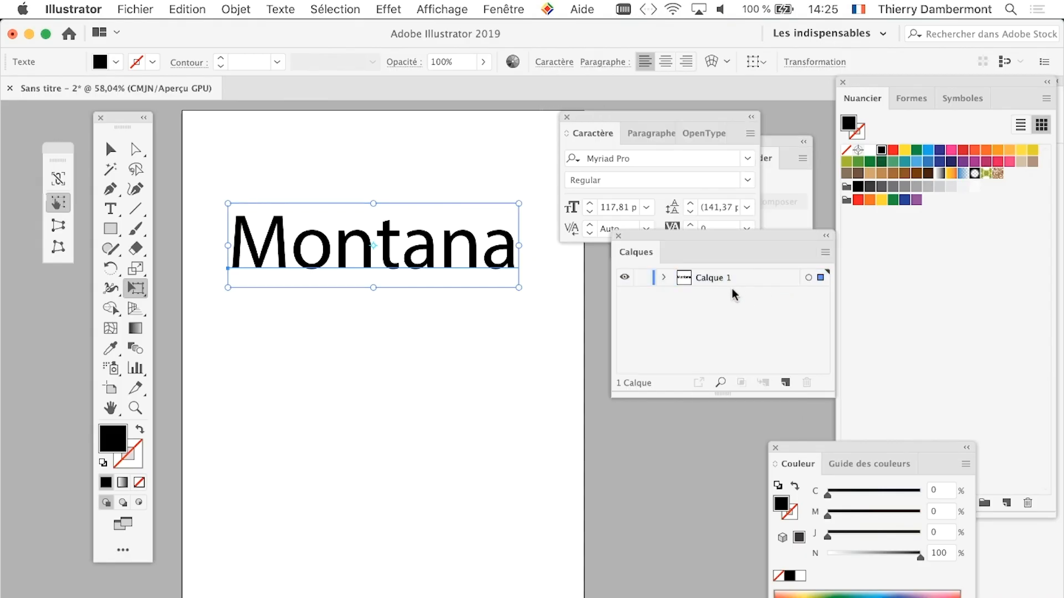
{"action": "left_click", "coordinate": [618, 236]}
{"action": "left_click_drag", "start_coordinate": [775, 142], "coordinate": [740, 268]}
{"action": "left_click", "coordinate": [589, 270]}
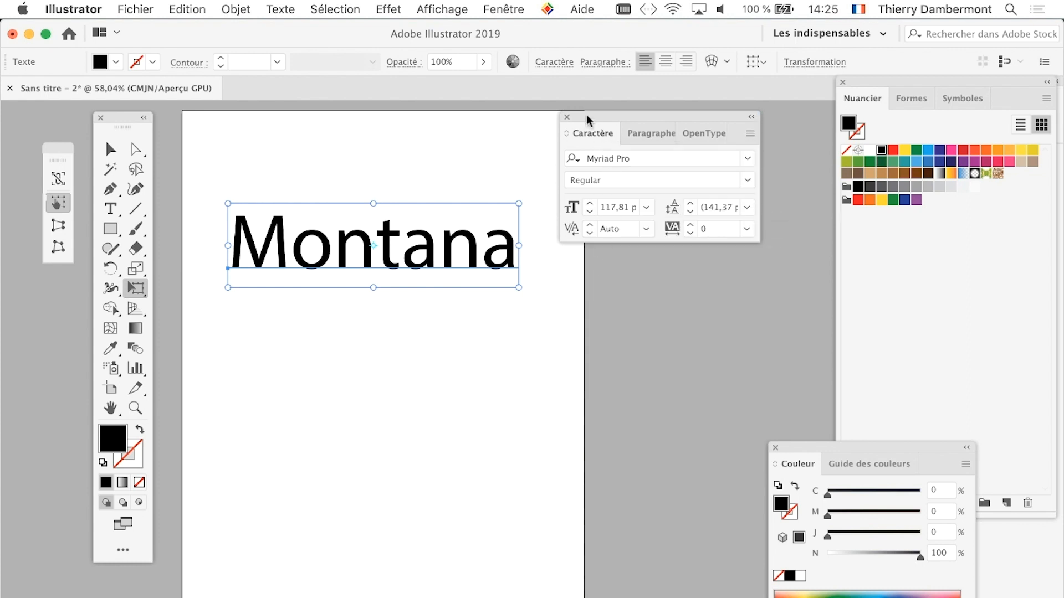
Close the Character panel, reopen it and place it beside the "Montana" text.
{"action": "left_click_drag", "start_coordinate": [589, 117], "coordinate": [575, 184]}
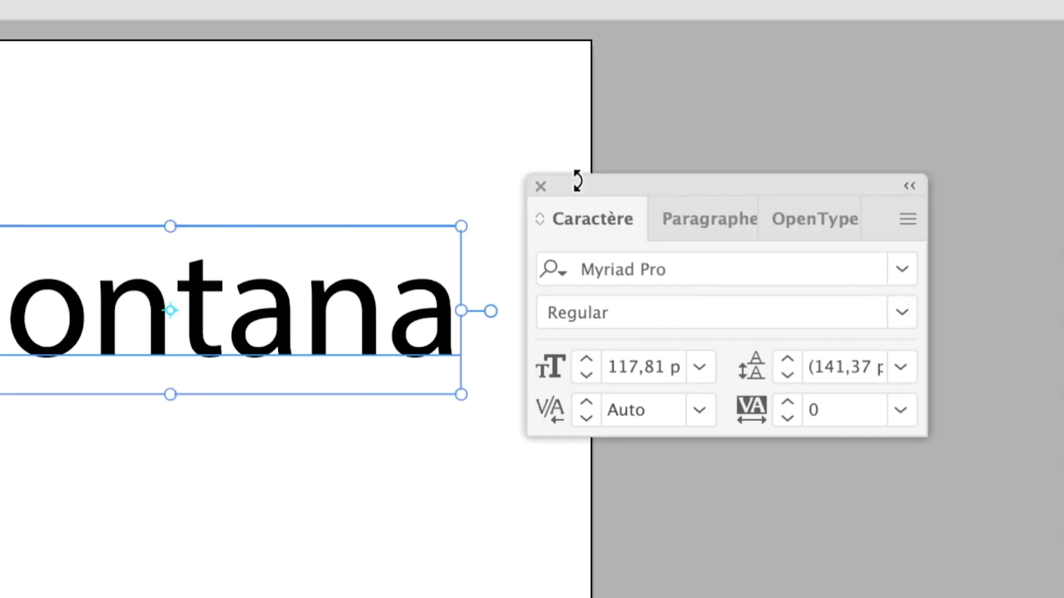
{"action": "left_click", "coordinate": [540, 186]}
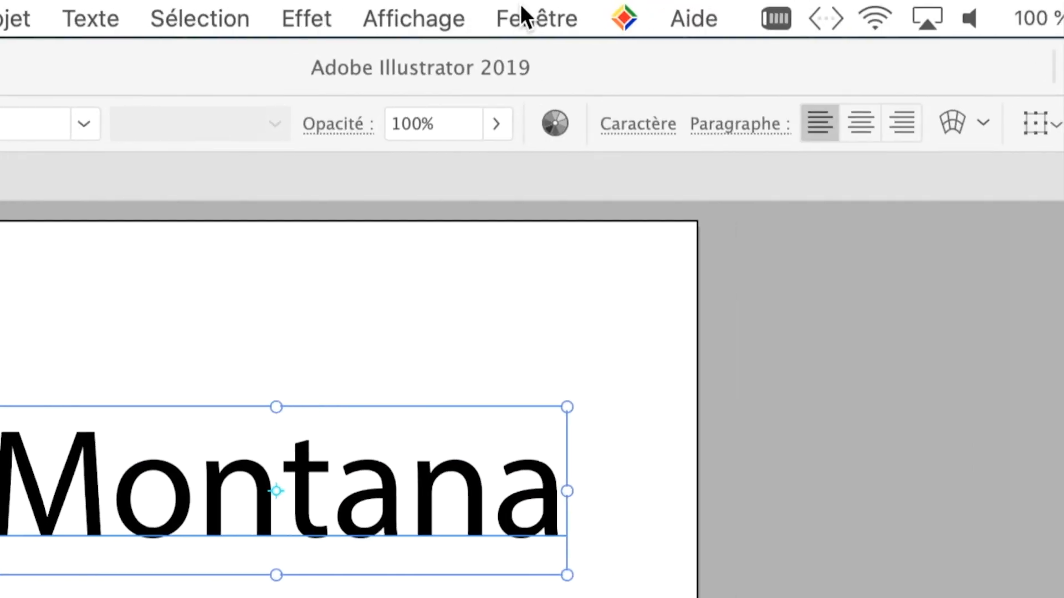
{"action": "left_click", "coordinate": [522, 12]}
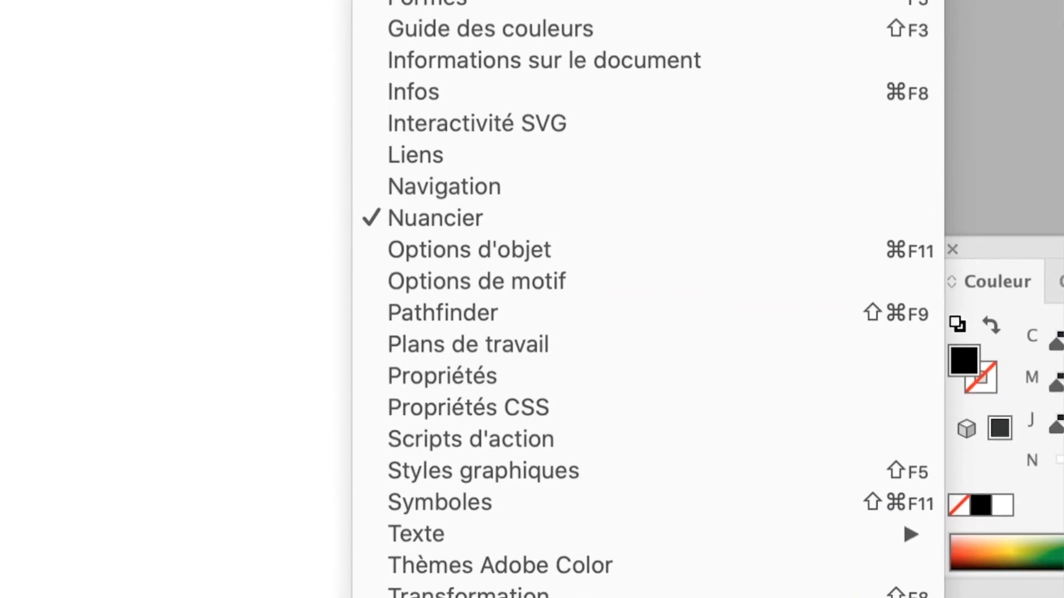
{"action": "mouse_move", "coordinate": [564, 440]}
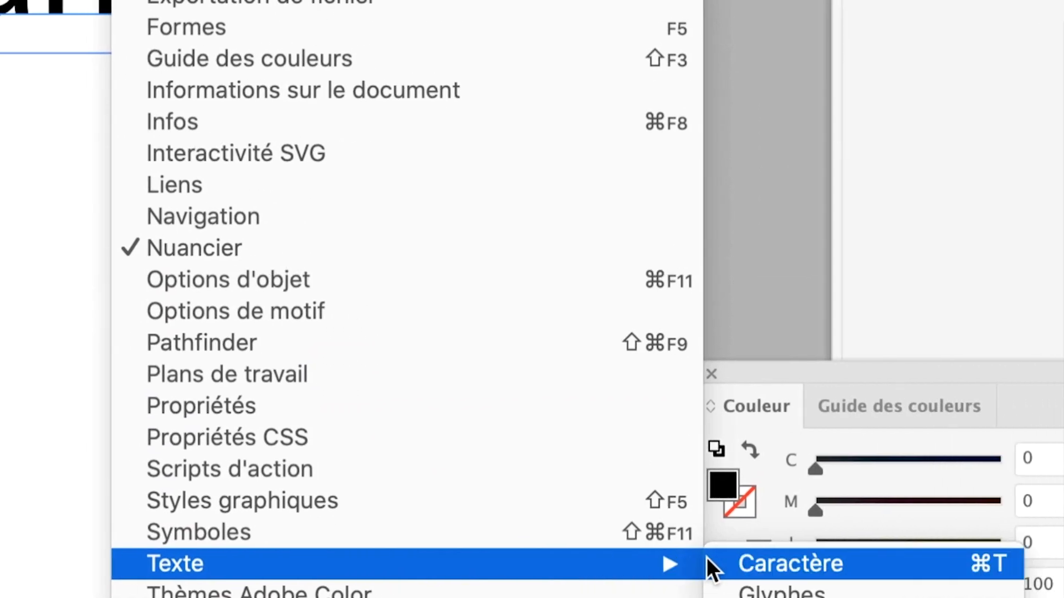
{"action": "left_click", "coordinate": [716, 564]}
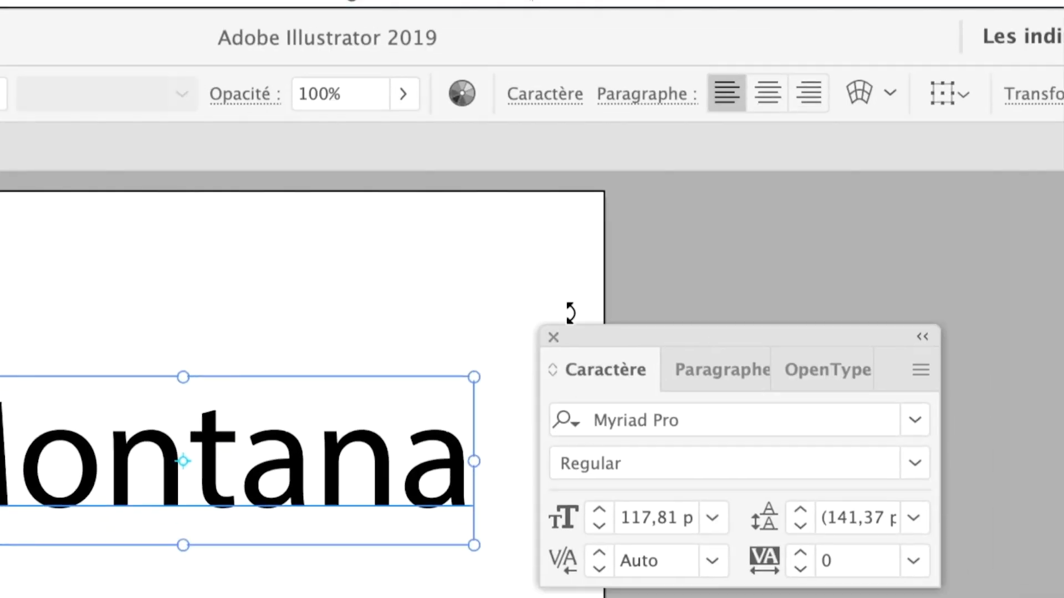
{"action": "left_click_drag", "start_coordinate": [575, 318], "coordinate": [552, 247]}
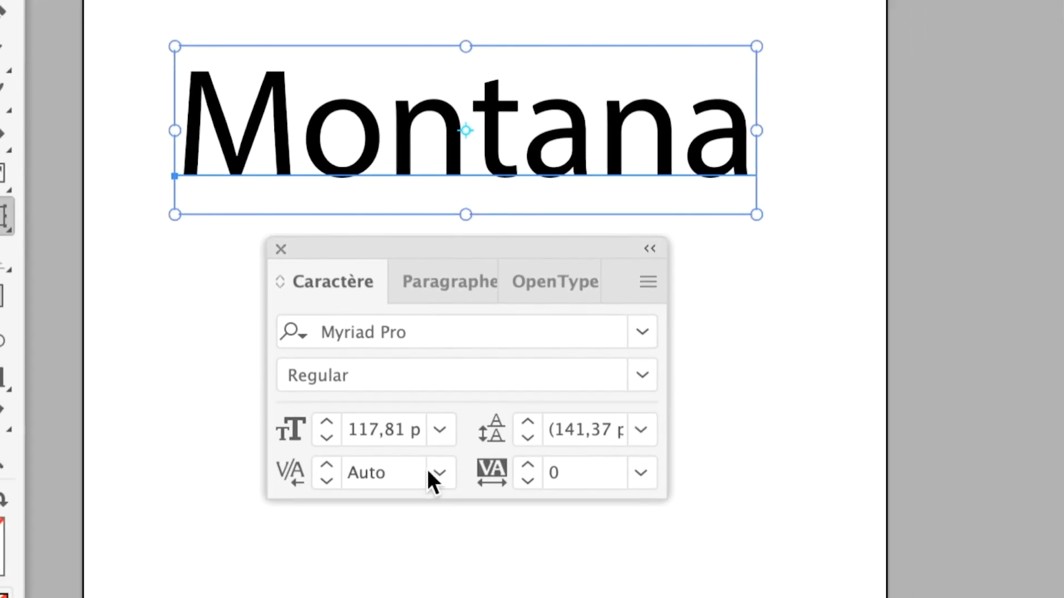
Zoom the document to 100% and move the Tools and Character panels clear of the text.
{"action": "left_click", "coordinate": [431, 472]}
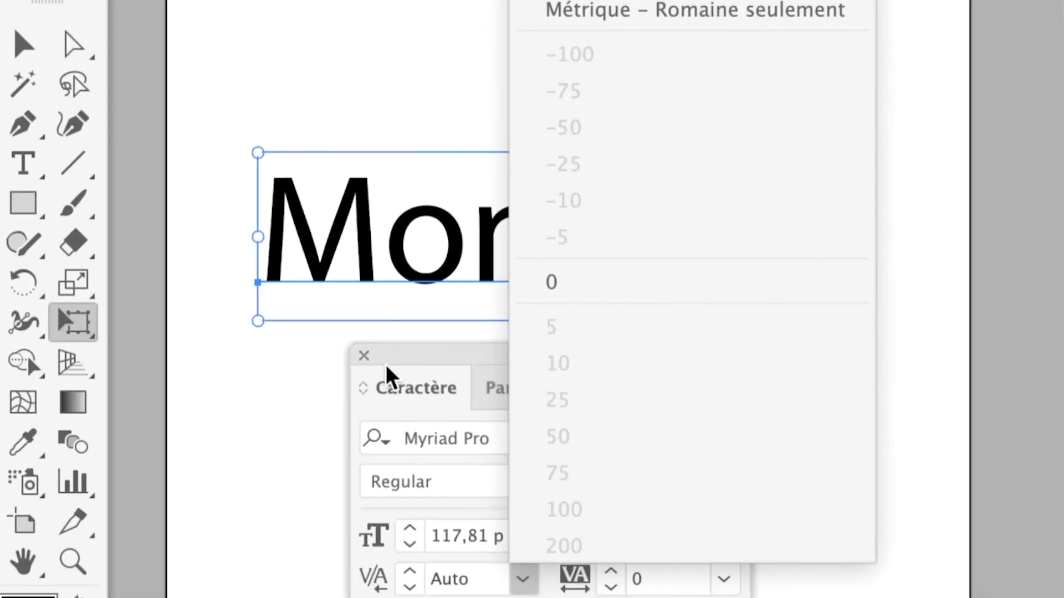
{"action": "left_click", "coordinate": [339, 546]}
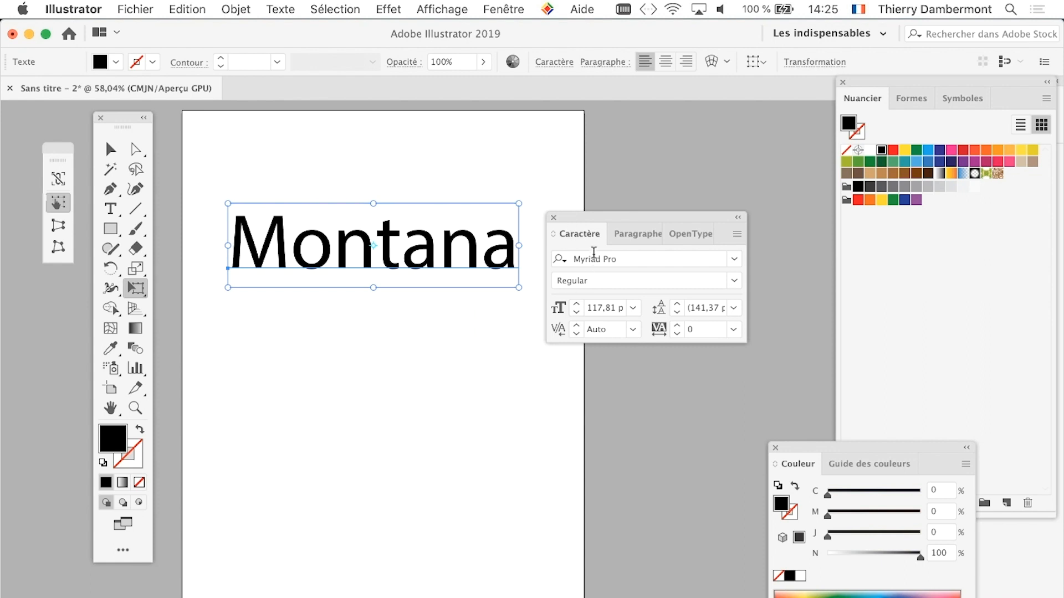
{"action": "left_click_drag", "start_coordinate": [591, 219], "coordinate": [797, 246]}
{"action": "key", "text": "super+1"}
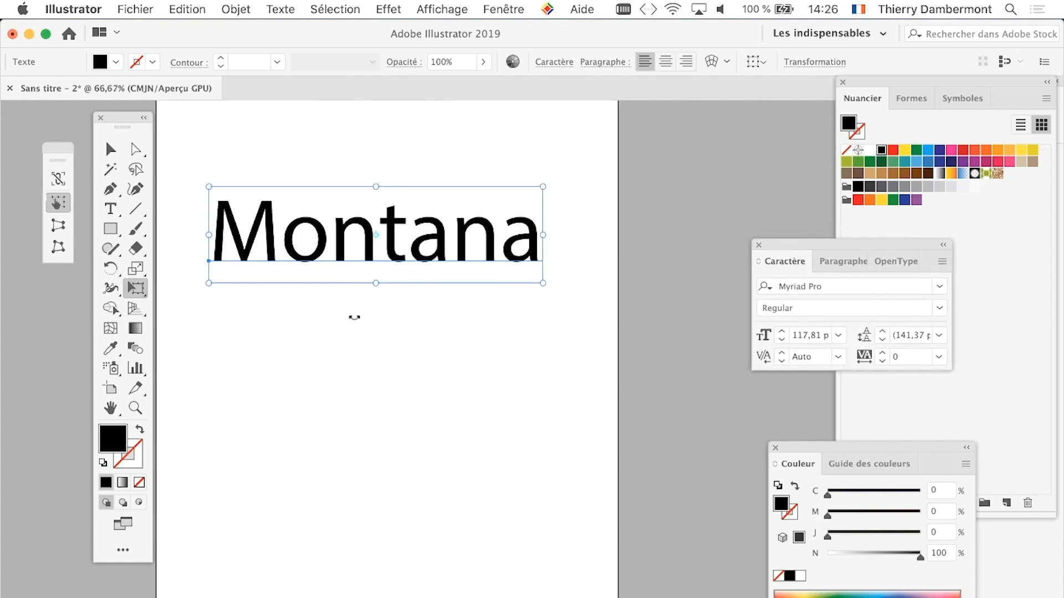
{"action": "left_click_drag", "start_coordinate": [124, 116], "coordinate": [54, 117]}
{"action": "left_click_drag", "start_coordinate": [820, 245], "coordinate": [758, 215]}
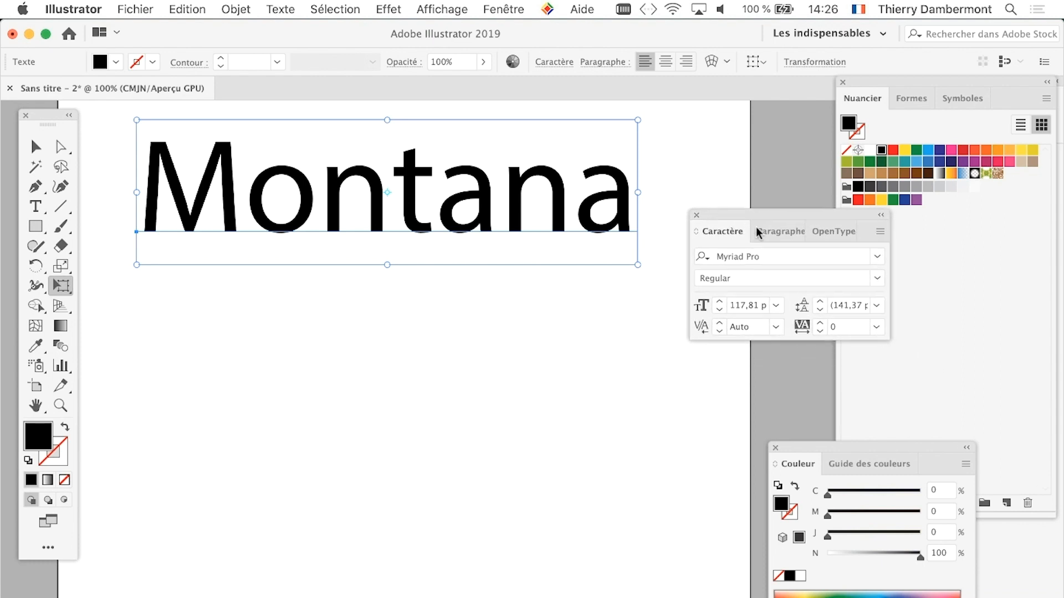
Try Métrique – Romaine seulement kerning on the "Montana" text and set its kerning to Optique.
{"action": "left_click", "coordinate": [774, 327]}
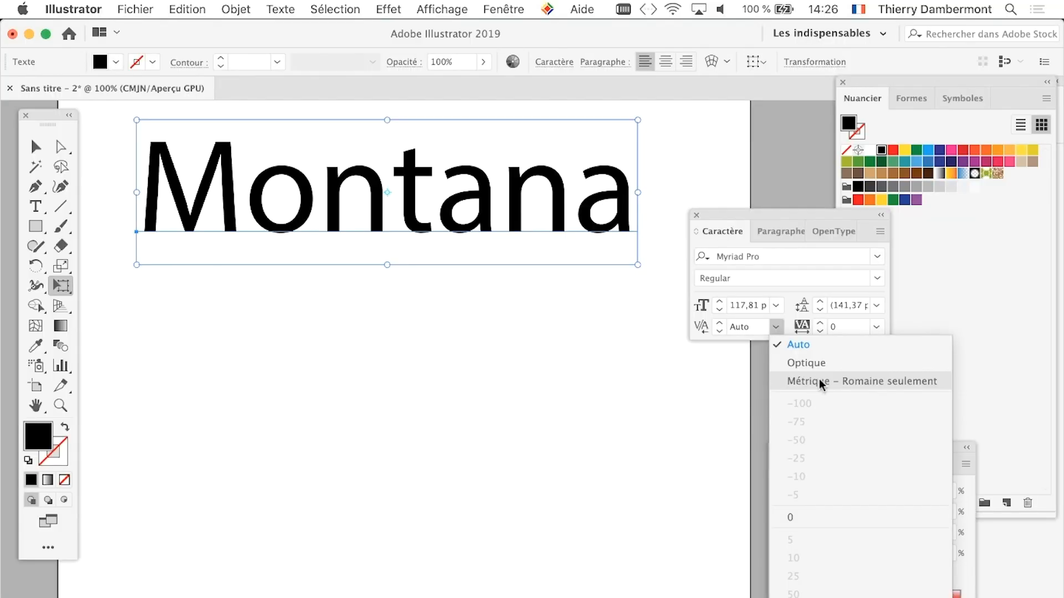
{"action": "left_click", "coordinate": [820, 382]}
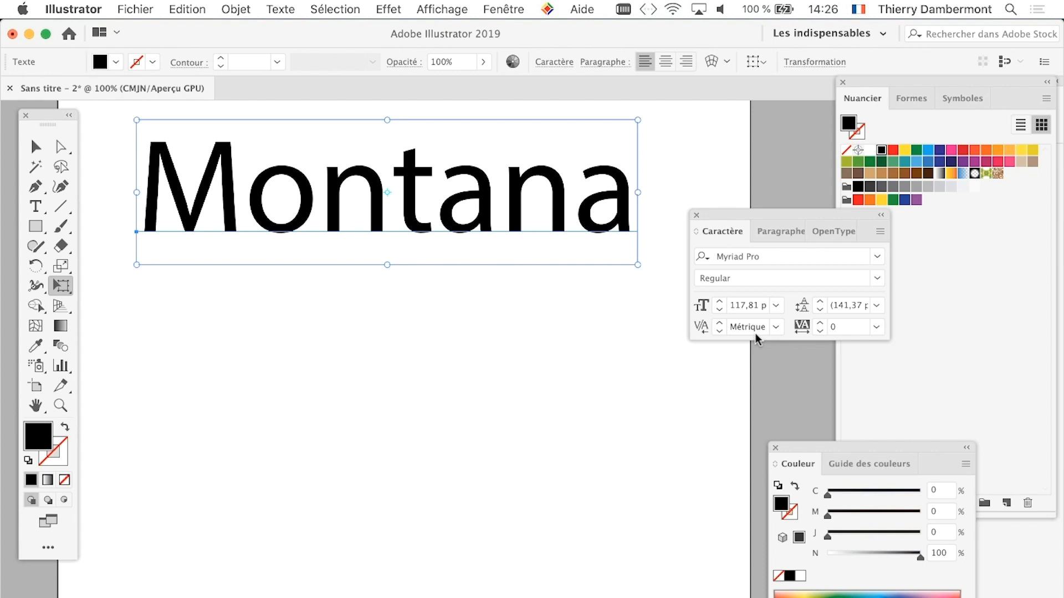
{"action": "left_click", "coordinate": [775, 327]}
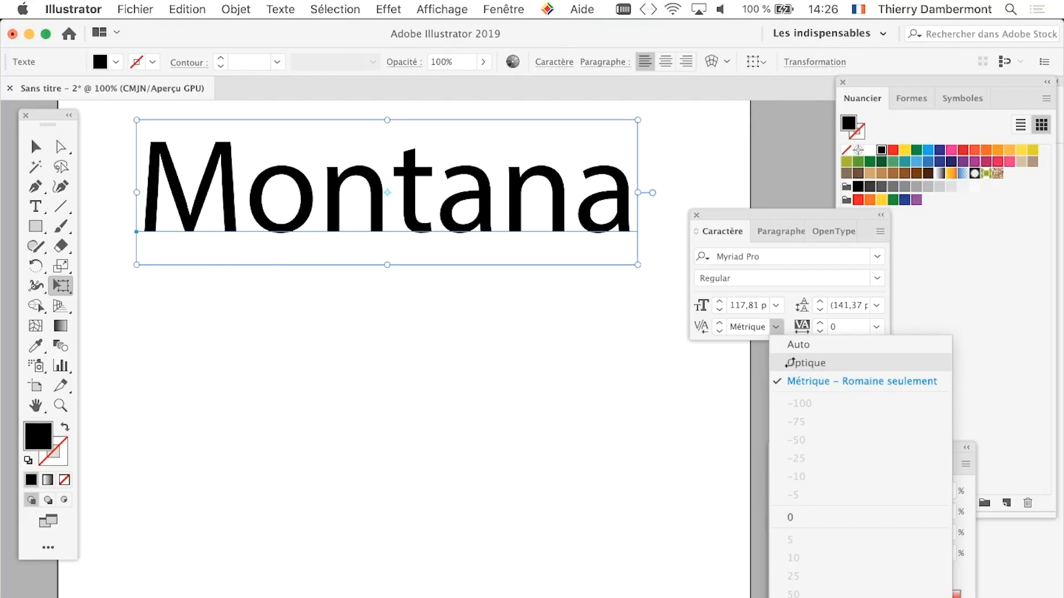
{"action": "left_click", "coordinate": [790, 367]}
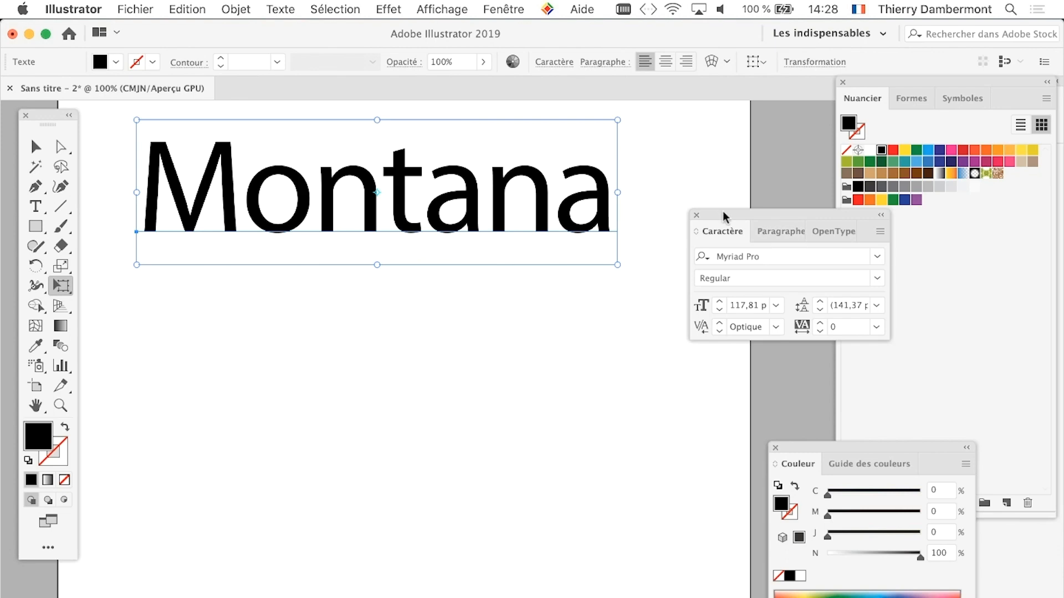
Place the Character panel below the text and increase the tracking of "Montana" to 60.
{"action": "left_click_drag", "start_coordinate": [720, 215], "coordinate": [408, 286]}
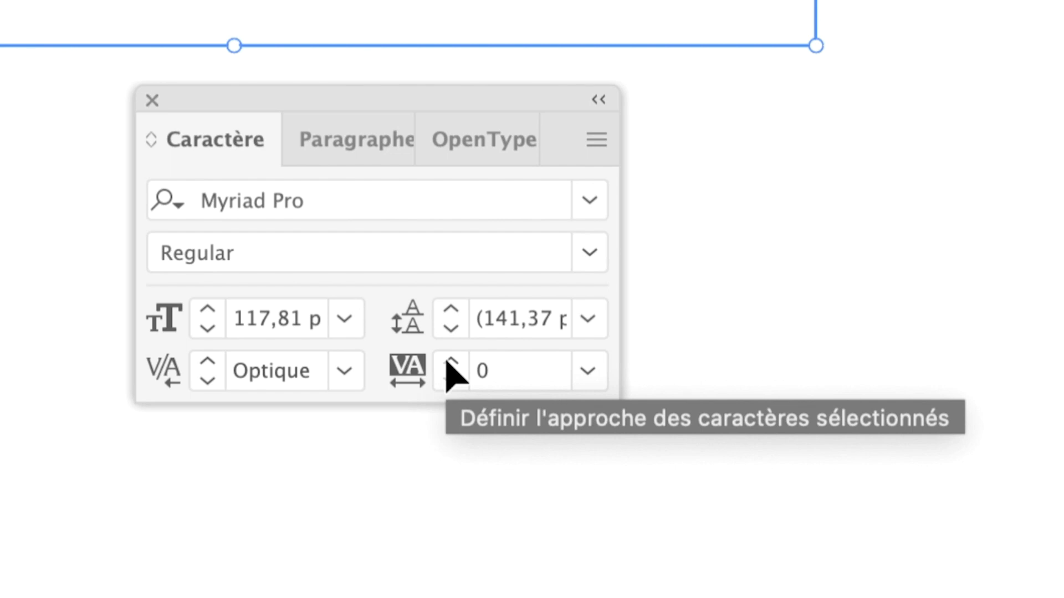
{"action": "left_click", "coordinate": [448, 362]}
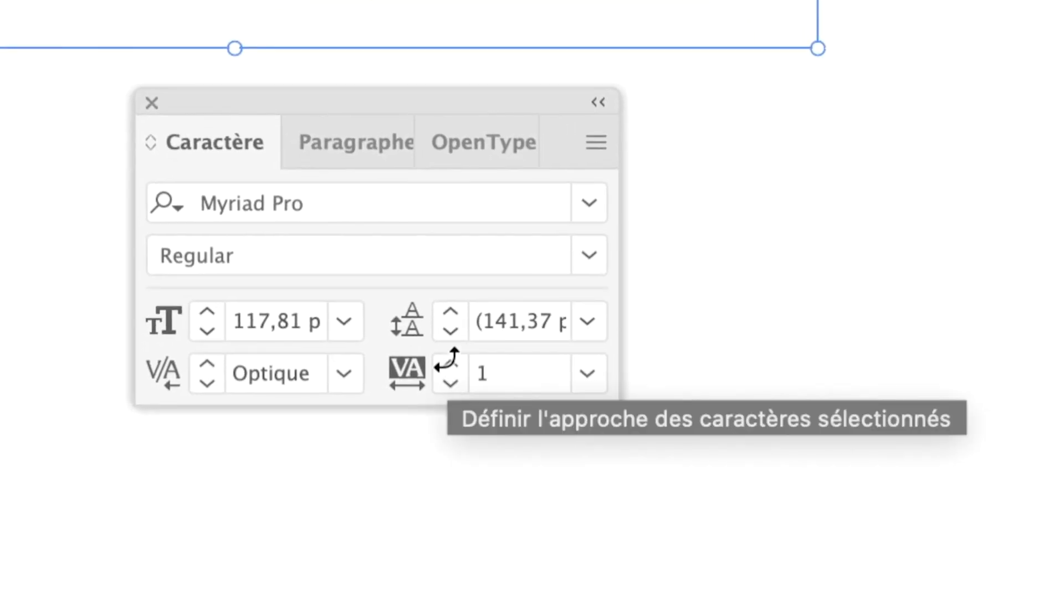
{"action": "left_click", "coordinate": [448, 361]}
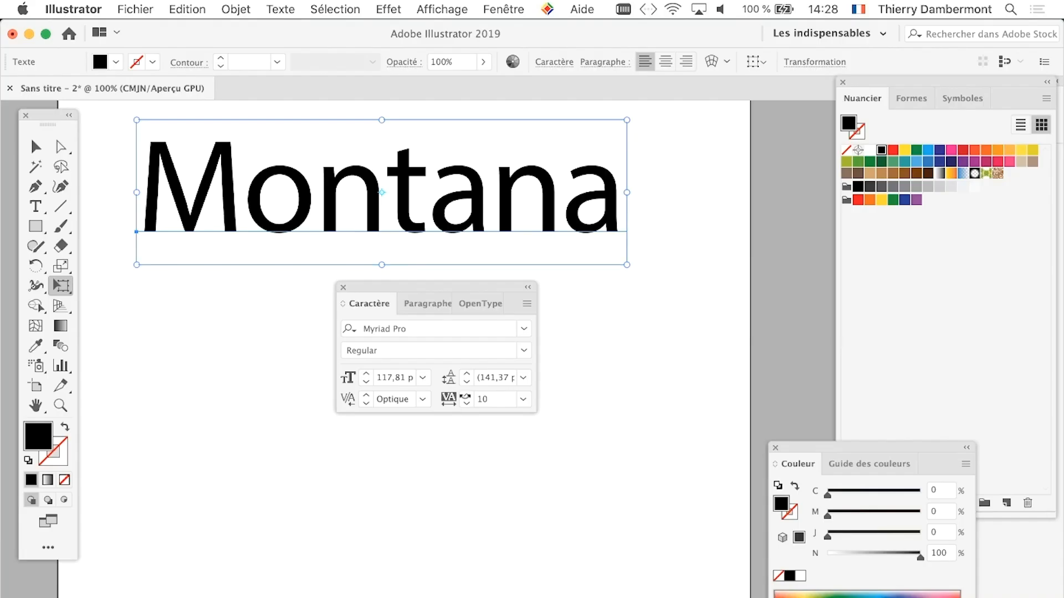
{"action": "left_click", "coordinate": [466, 395]}
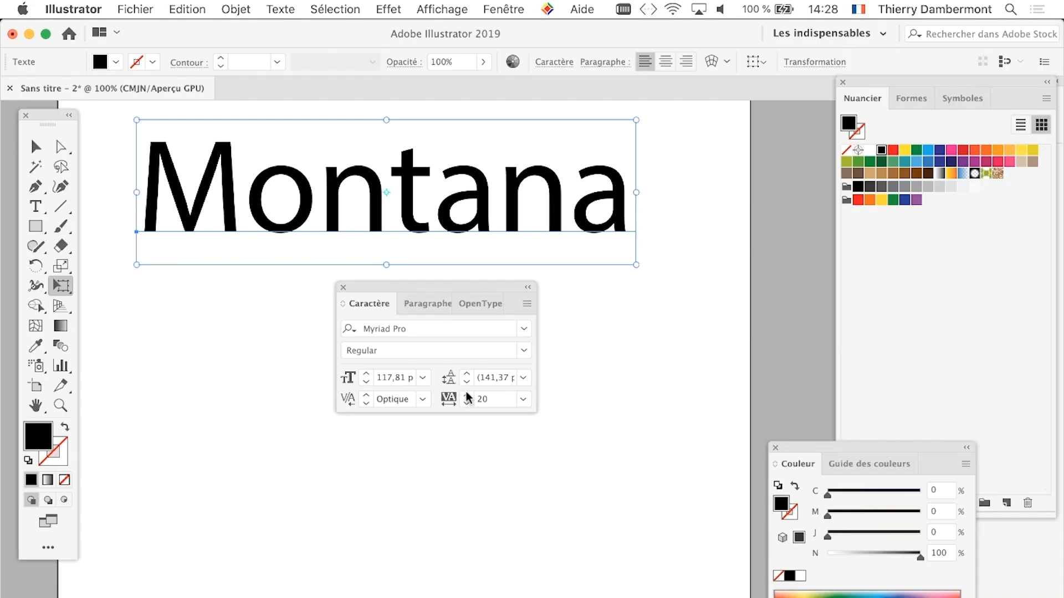
{"action": "left_click", "coordinate": [466, 395]}
{"action": "left_click", "coordinate": [467, 395]}
{"action": "left_click", "coordinate": [466, 395]}
{"action": "left_click", "coordinate": [466, 395]}
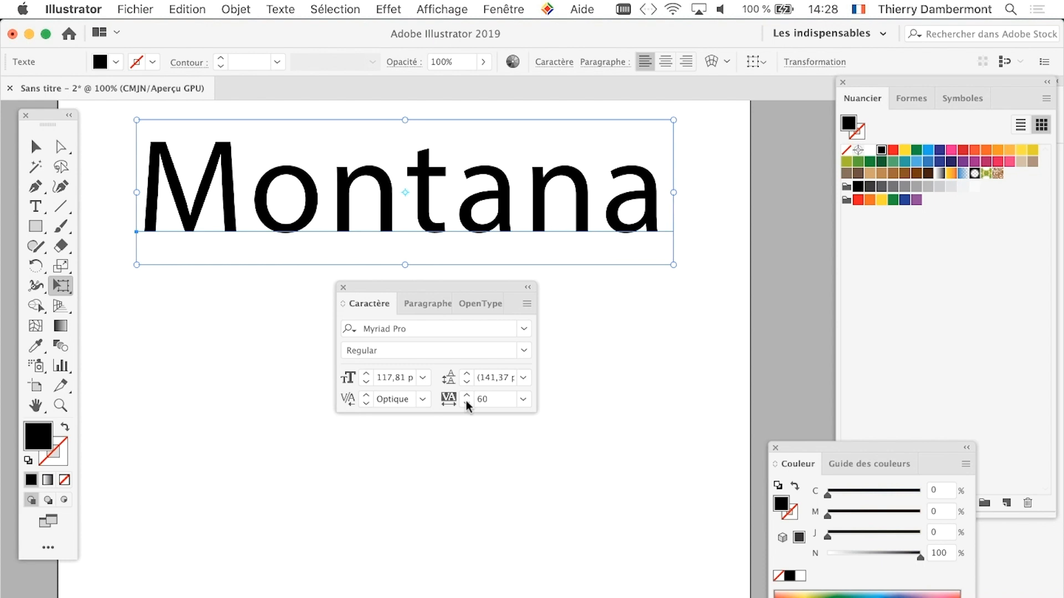
Tighten the tracking of the whole word "Montana" to -40.
{"action": "left_click", "coordinate": [467, 404]}
{"action": "left_click", "coordinate": [467, 404]}
{"action": "left_click", "coordinate": [467, 404]}
{"action": "left_click", "coordinate": [467, 404]}
{"action": "left_click", "coordinate": [467, 404]}
{"action": "left_click", "coordinate": [467, 404]}
{"action": "left_click", "coordinate": [467, 404]}
{"action": "left_click", "coordinate": [467, 404]}
{"action": "left_click", "coordinate": [467, 404]}
{"action": "left_click", "coordinate": [467, 404]}
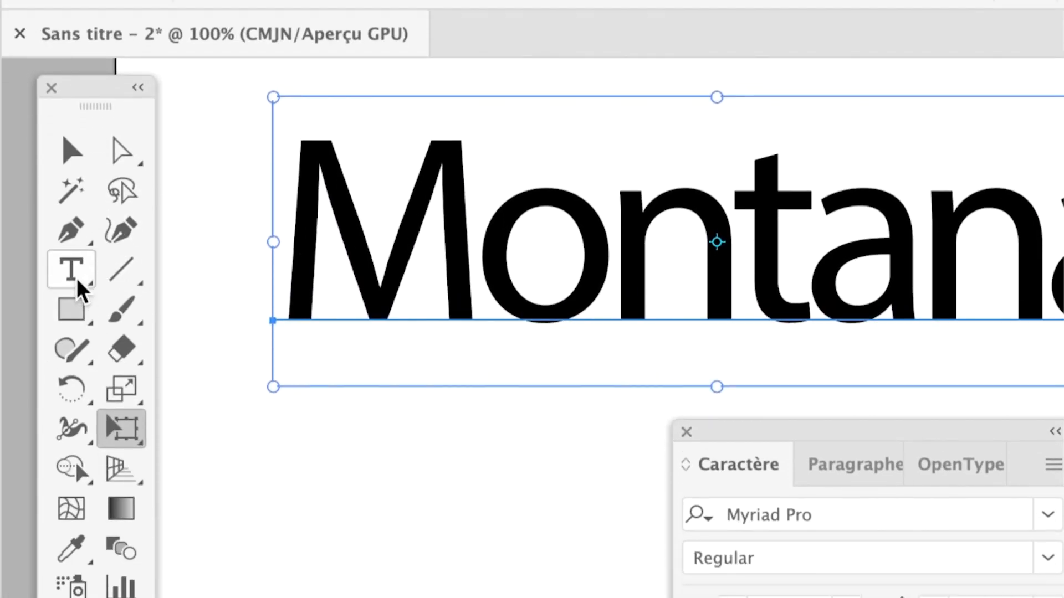
Place the text cursor between the "t" and the following "a" and adjust their kerning to -19 and back up to -18.
{"action": "left_click", "coordinate": [77, 278]}
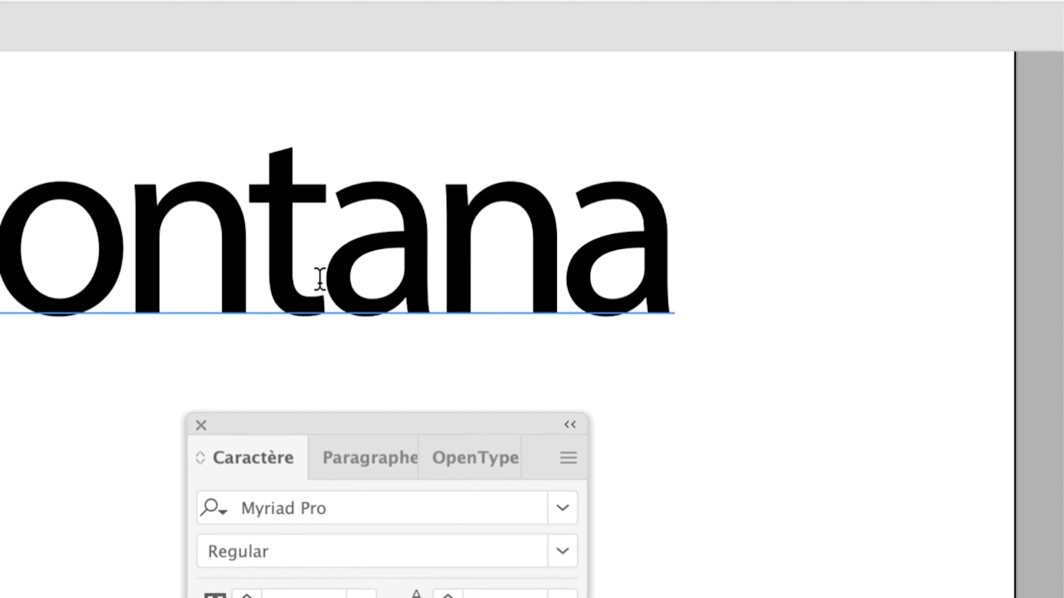
{"action": "left_click", "coordinate": [319, 279]}
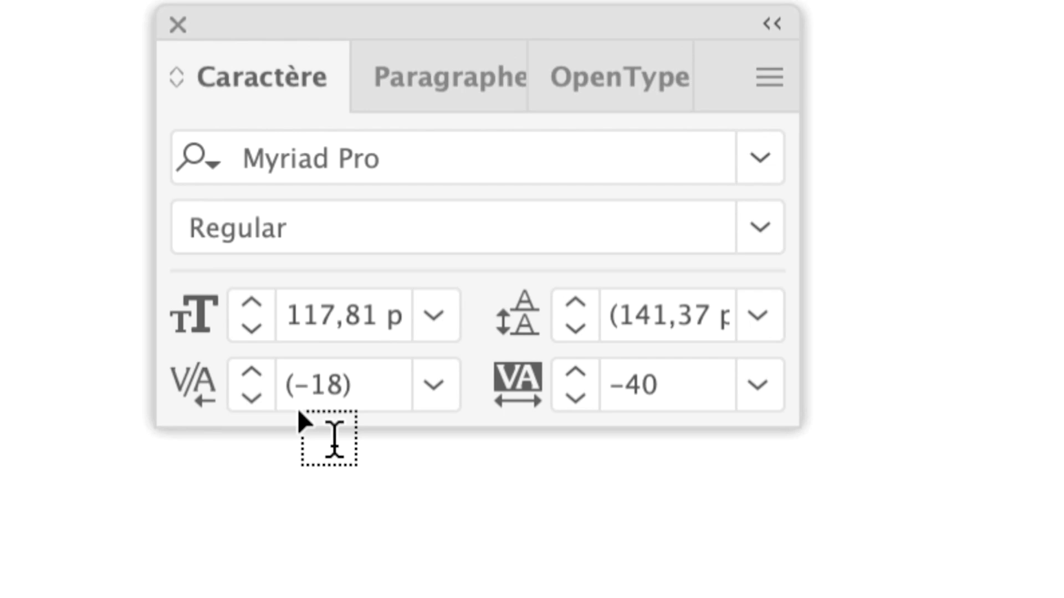
{"action": "left_click", "coordinate": [260, 398]}
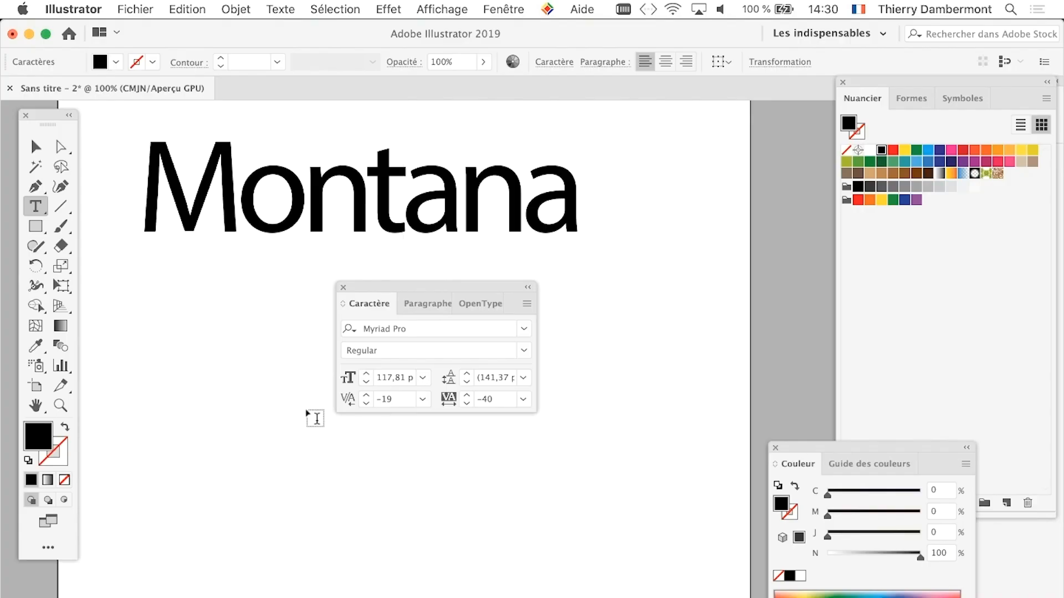
{"action": "left_click", "coordinate": [365, 395]}
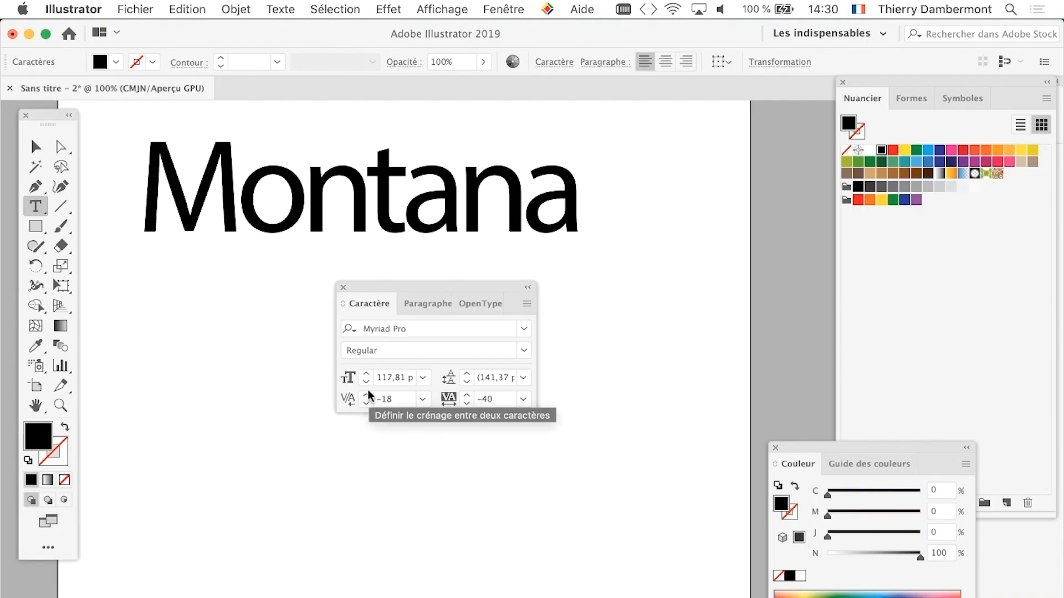
Increase the kerning between the "t" and the following "a" to 10, and move the Character panel clear of the artwork.
{"action": "left_click", "coordinate": [366, 394]}
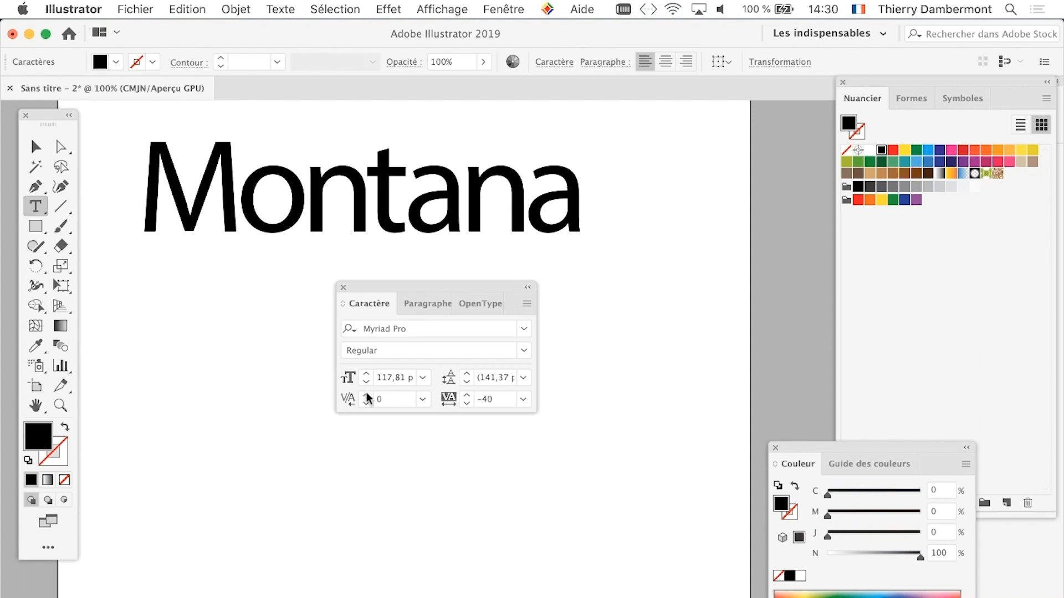
{"action": "left_click", "coordinate": [367, 394]}
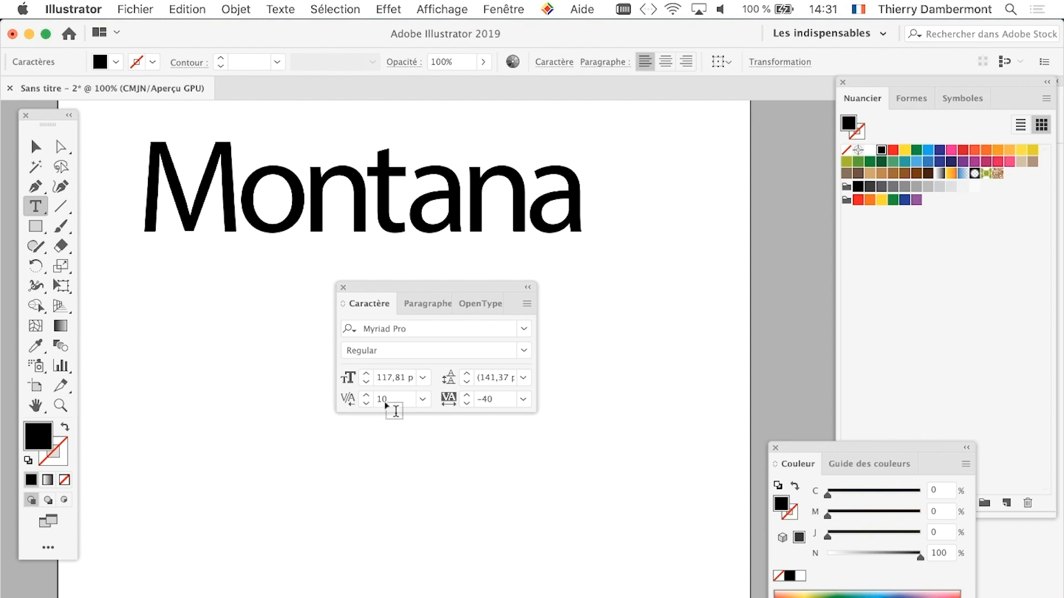
{"action": "left_click_drag", "start_coordinate": [362, 294], "coordinate": [731, 313]}
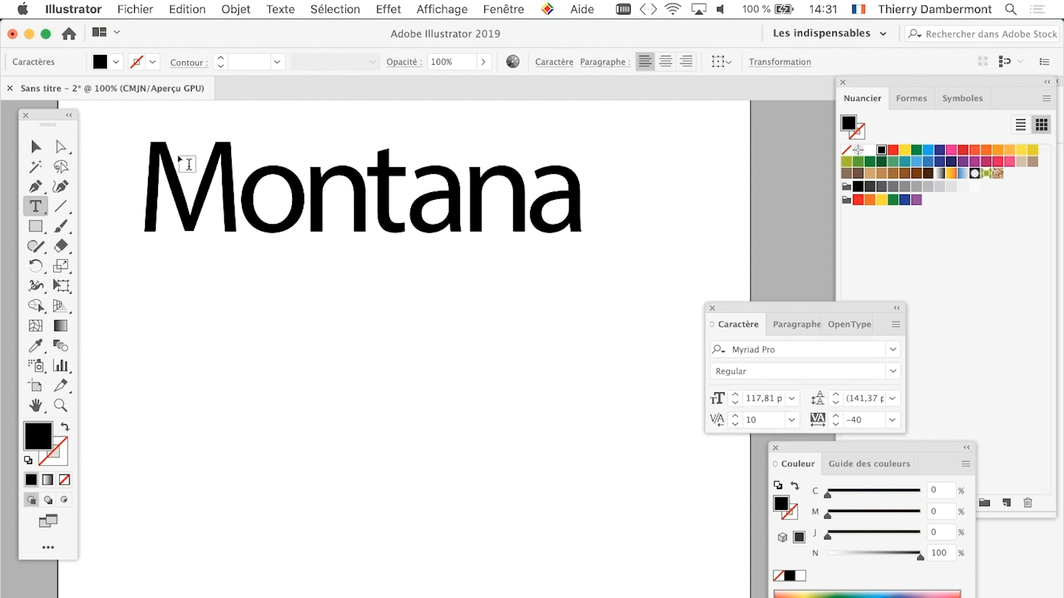
{"action": "key", "text": "Escape"}
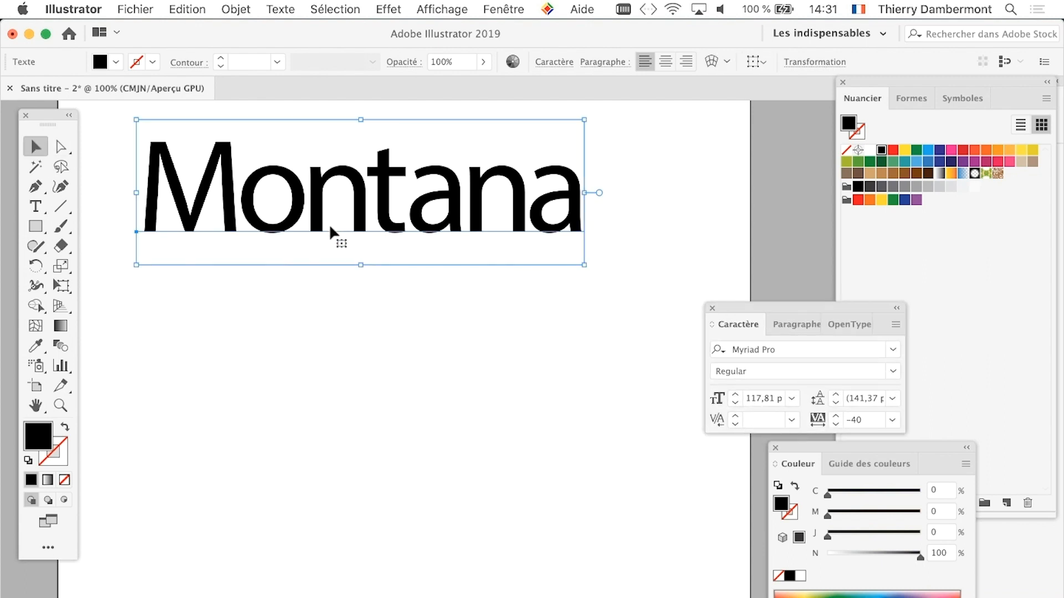
Rotate the "Montana" text 180° with the Free Transform tool and move it lower on the artboard.
{"action": "left_click", "coordinate": [63, 287]}
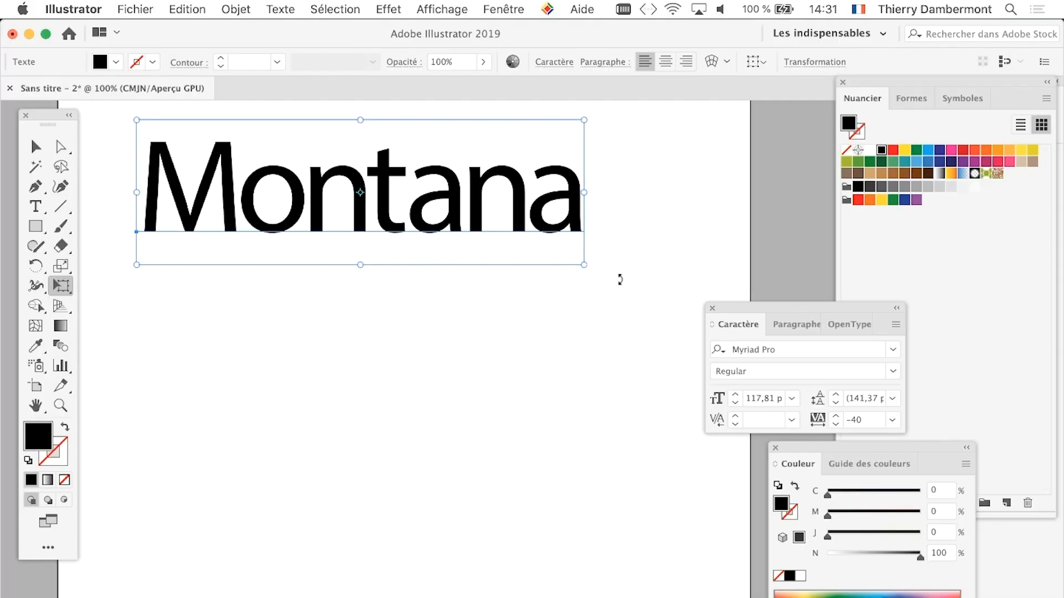
{"action": "left_click_drag", "start_coordinate": [617, 282], "coordinate": [67, 92]}
{"action": "left_click_drag", "start_coordinate": [370, 209], "coordinate": [404, 314]}
{"action": "key", "text": "v"}
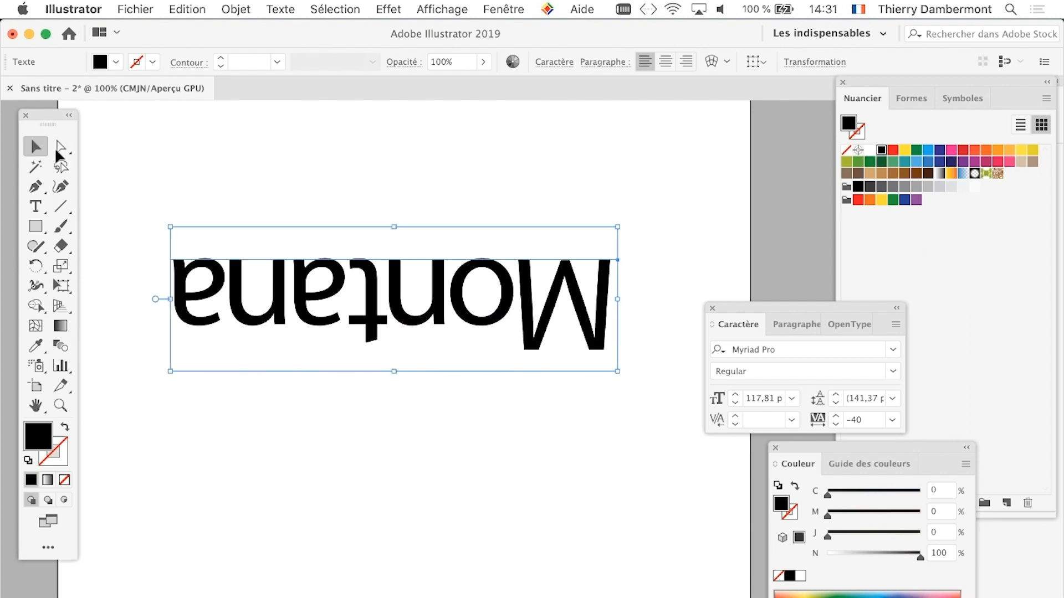
{"action": "left_click", "coordinate": [236, 429]}
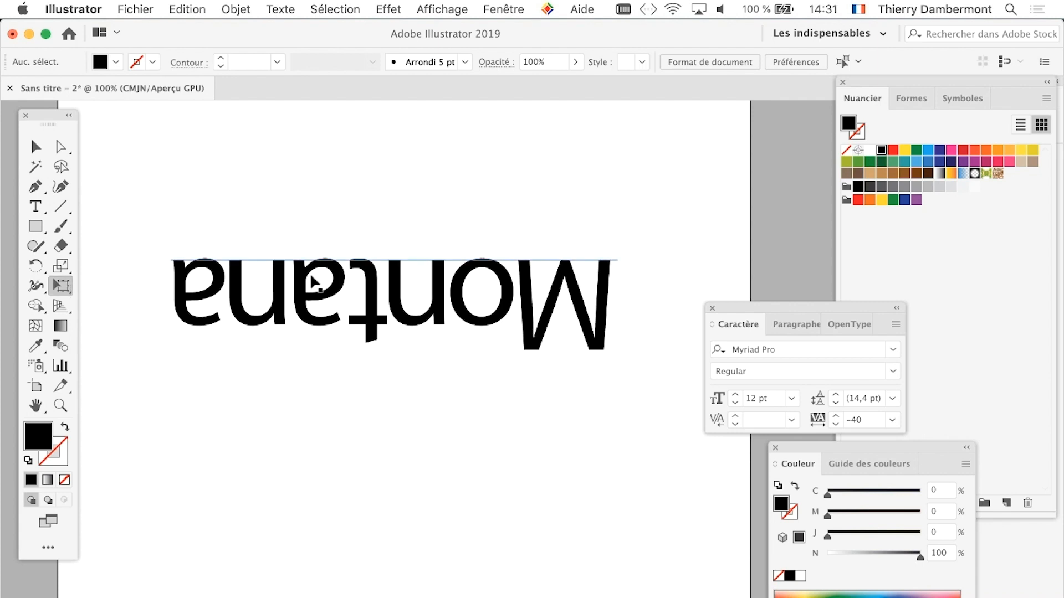
Rotate the upside-down "Montana" text another 180° with Free Transform so it reads upright, and deselect it.
{"action": "left_click", "coordinate": [276, 288]}
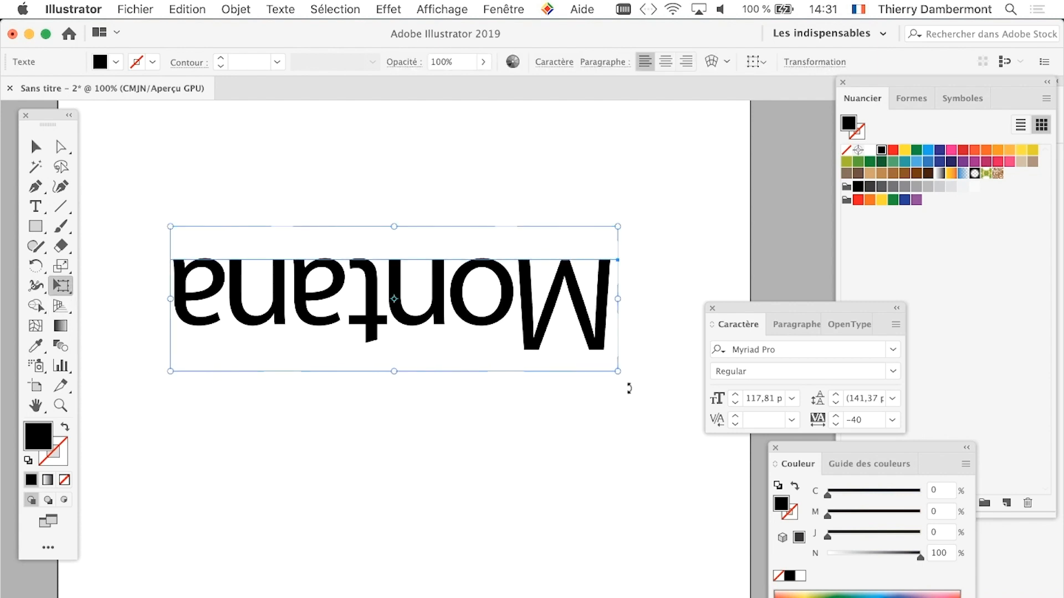
{"action": "left_click_drag", "start_coordinate": [628, 386], "coordinate": [83, 293]}
{"action": "left_click", "coordinate": [36, 147]}
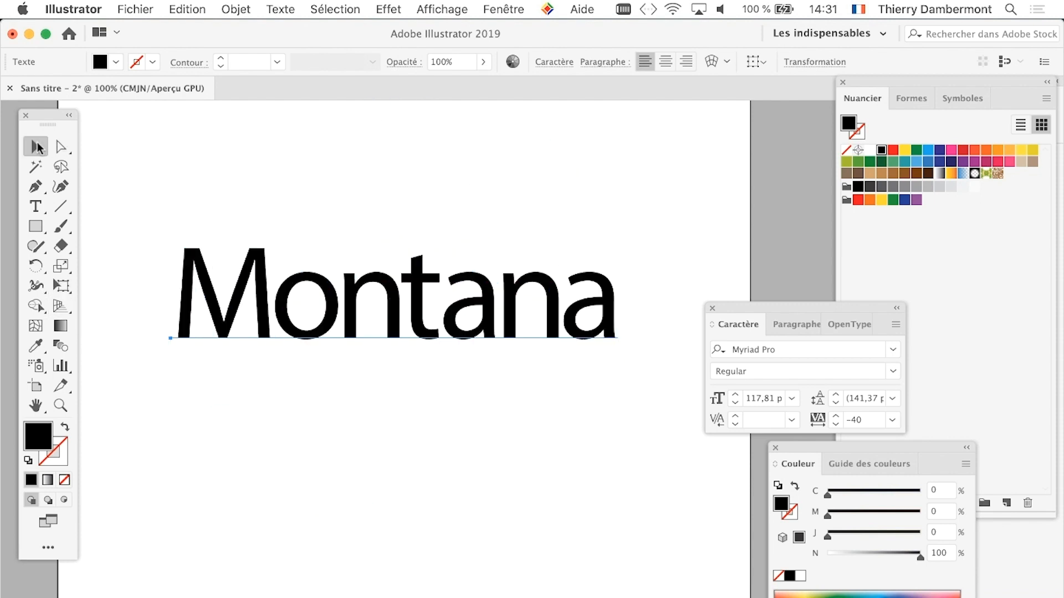
{"action": "left_click", "coordinate": [164, 179]}
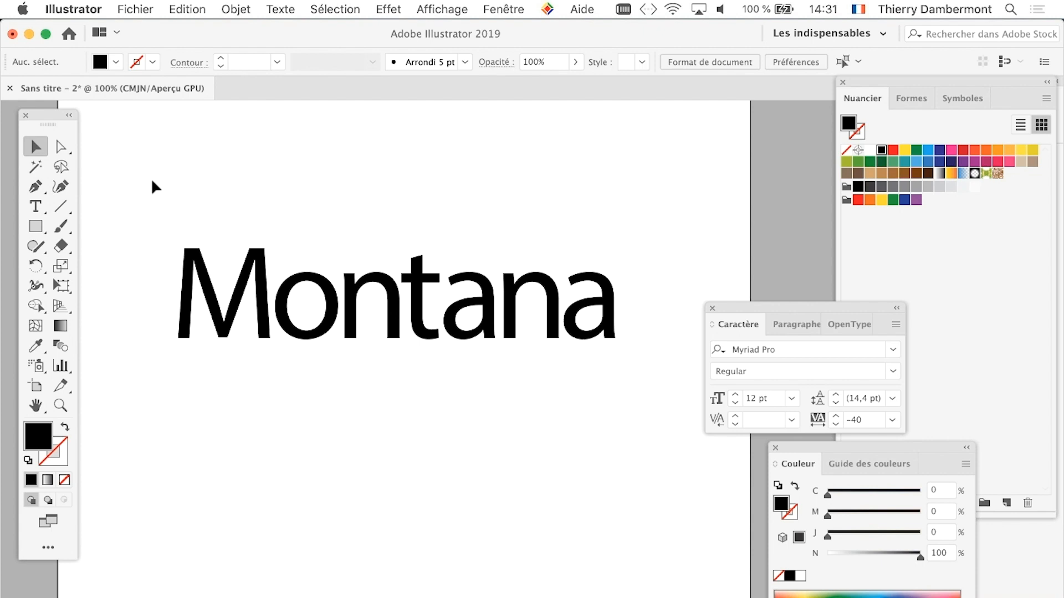
Save the document as "logo par exclusion - 01.ai" in Adobe Illustrator format in the DOCS SESSION F folder.
{"action": "left_click", "coordinate": [148, 8]}
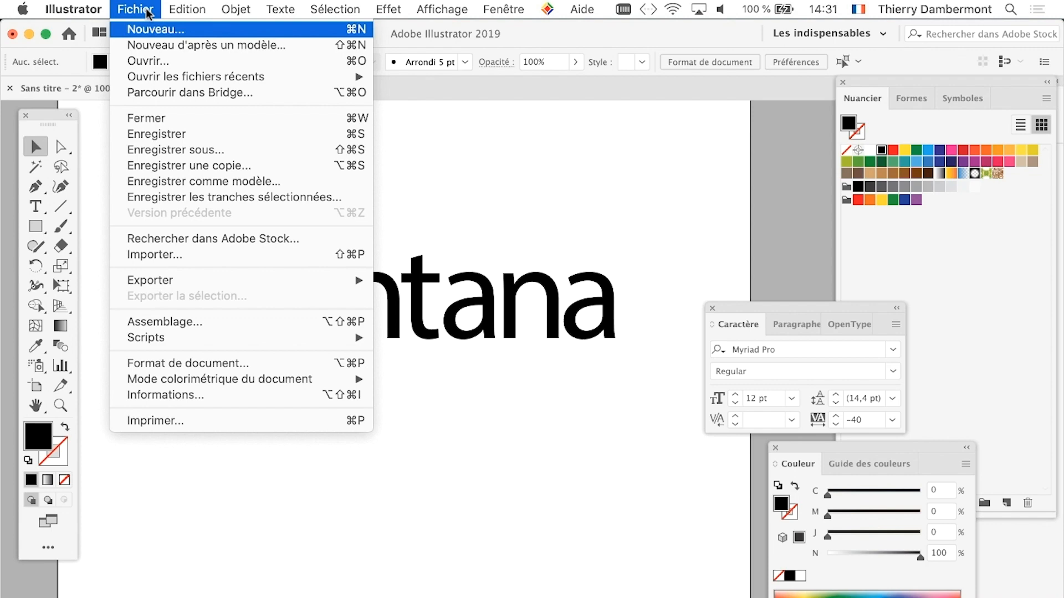
{"action": "left_click", "coordinate": [223, 149]}
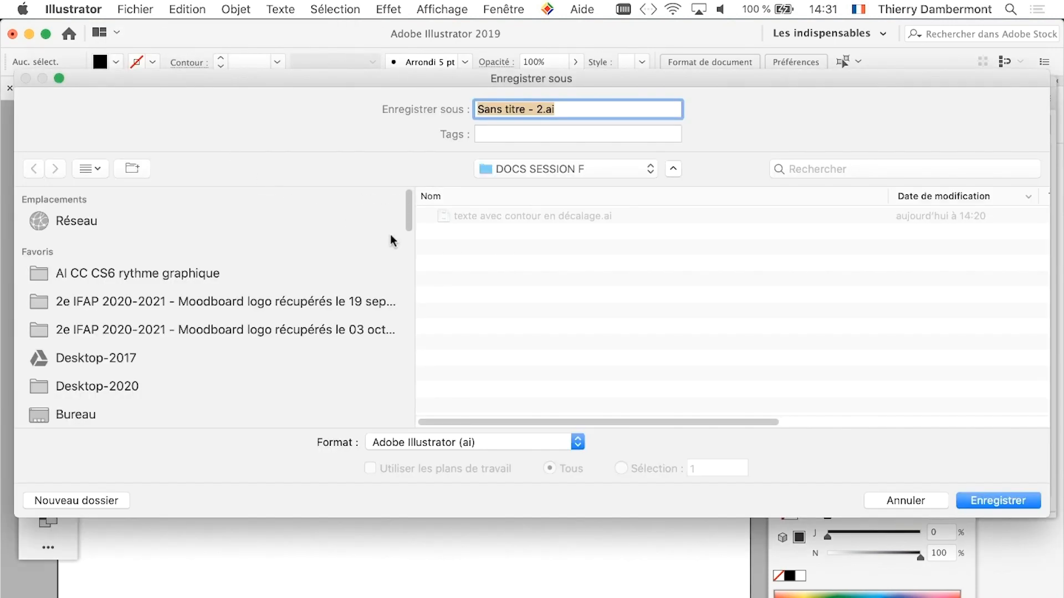
{"action": "left_click", "coordinate": [539, 109]}
{"action": "left_click_drag", "start_coordinate": [539, 109], "coordinate": [465, 132]}
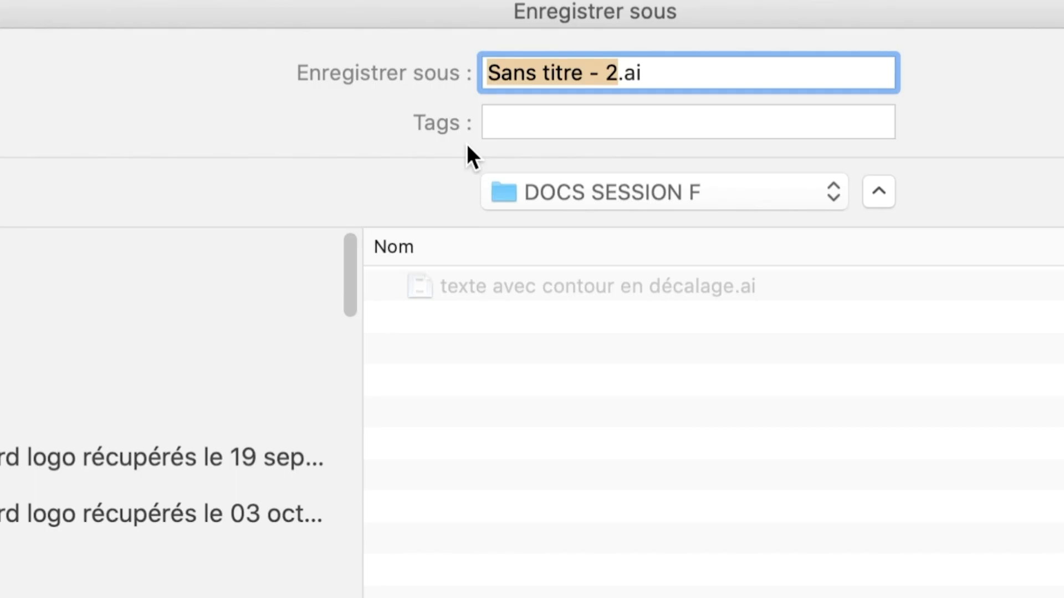
{"action": "type", "text": "logo pa"}
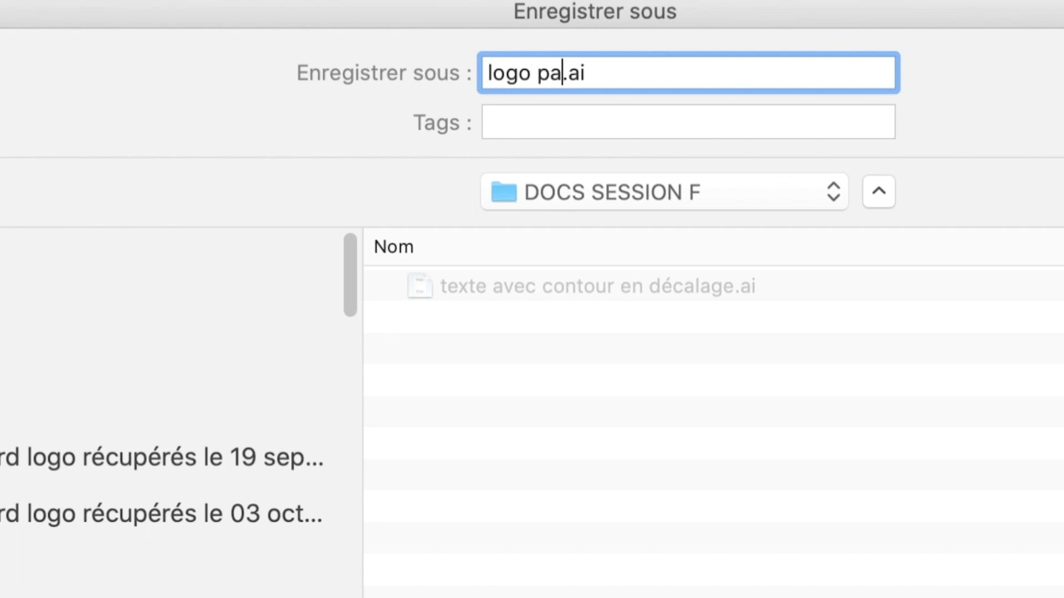
{"action": "type", "text": "r ex"}
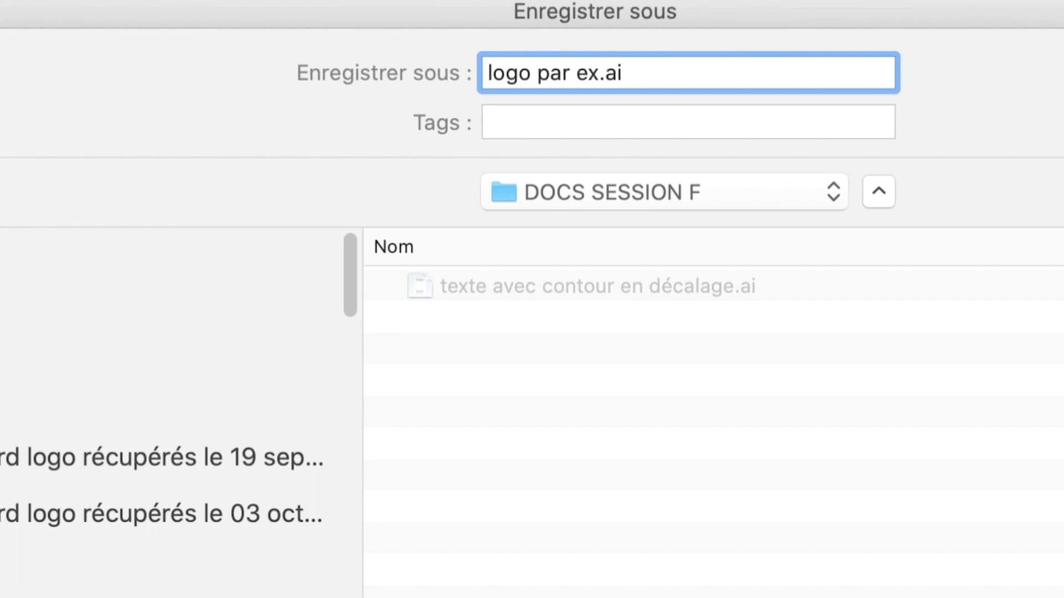
{"action": "type", "text": "clusion"}
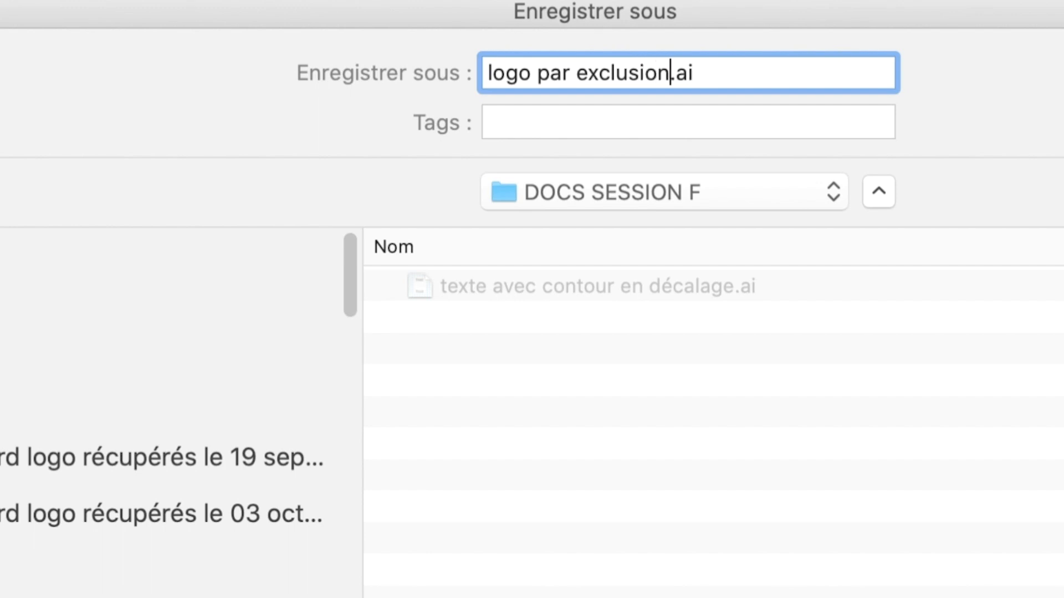
{"action": "type", "text": " - 01"}
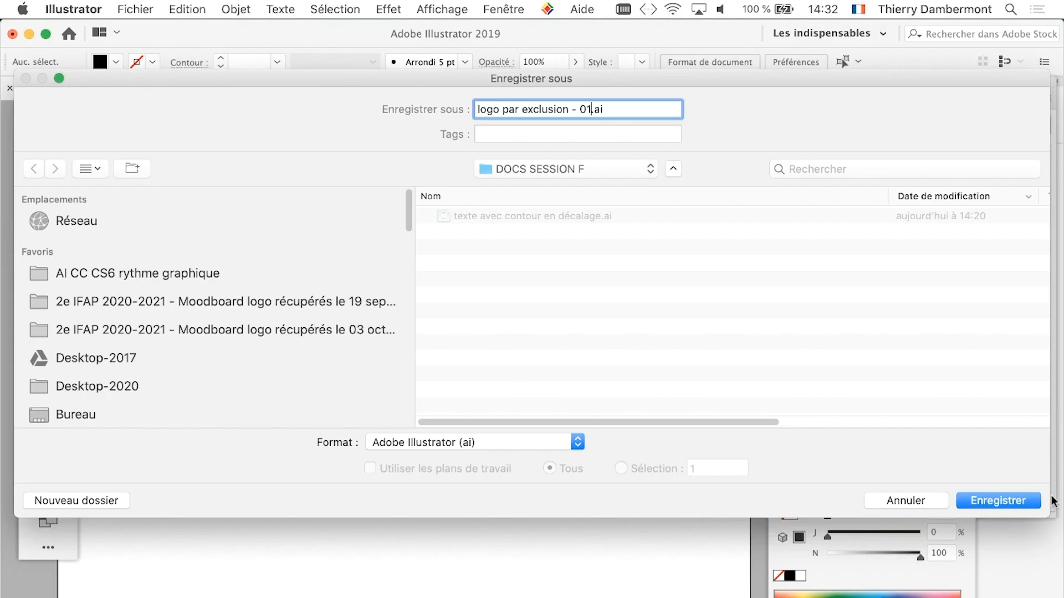
{"action": "left_click", "coordinate": [1026, 501]}
{"action": "left_click", "coordinate": [874, 580]}
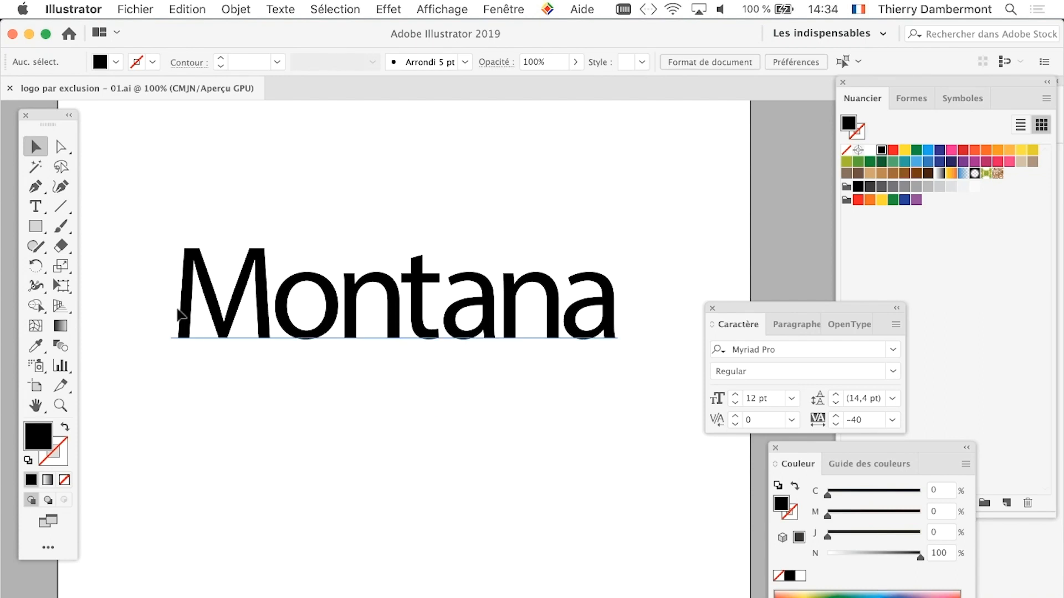
Draw a black square over the middle letters of "Montana", extending above and below the word.
{"action": "left_click", "coordinate": [36, 226]}
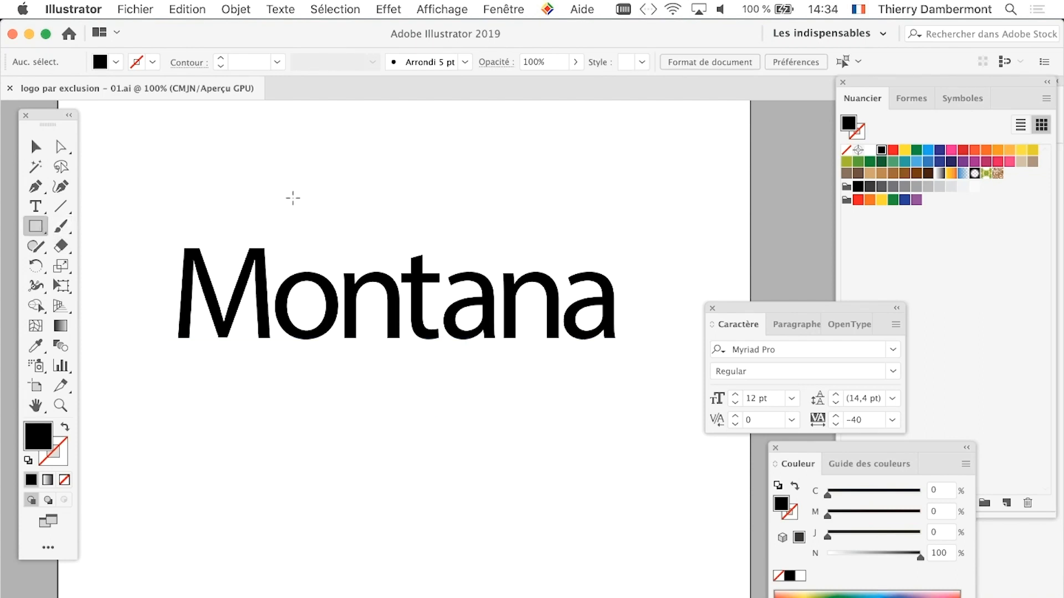
{"action": "left_click_drag", "start_coordinate": [293, 198], "coordinate": [542, 366]}
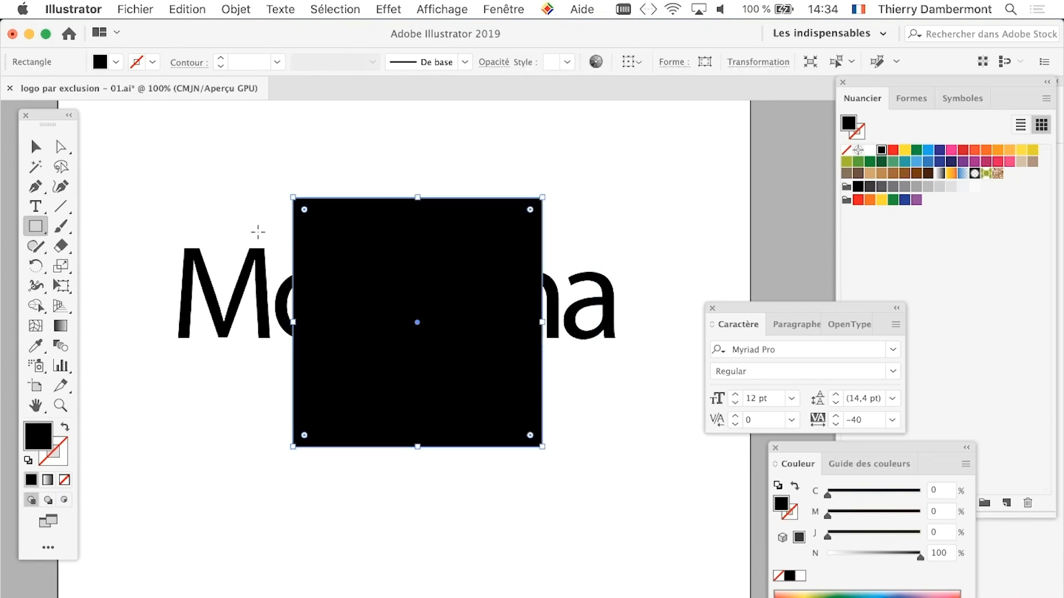
{"action": "key", "text": "v"}
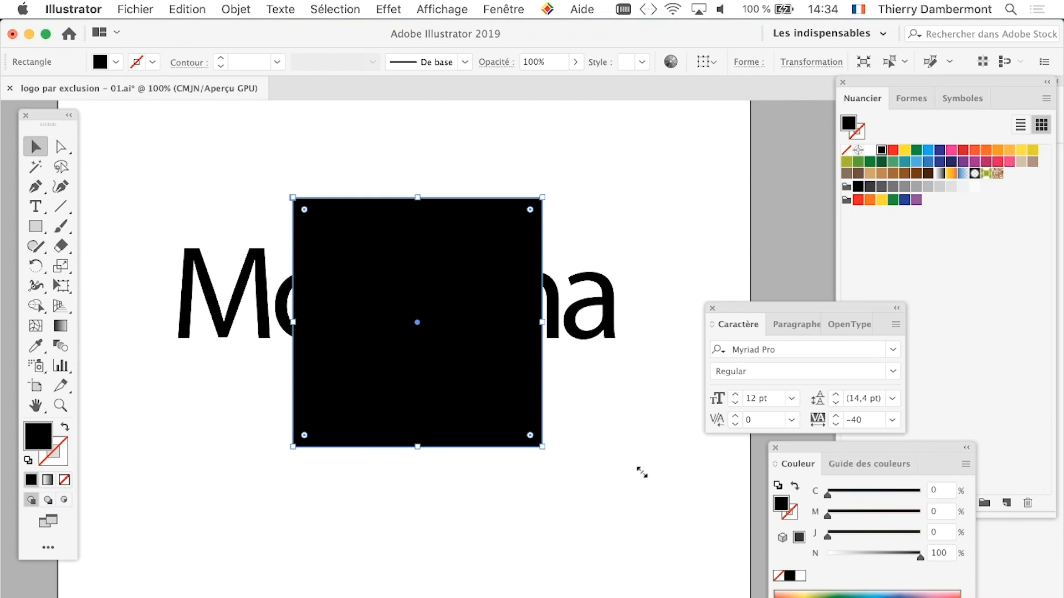
{"action": "left_click", "coordinate": [603, 450]}
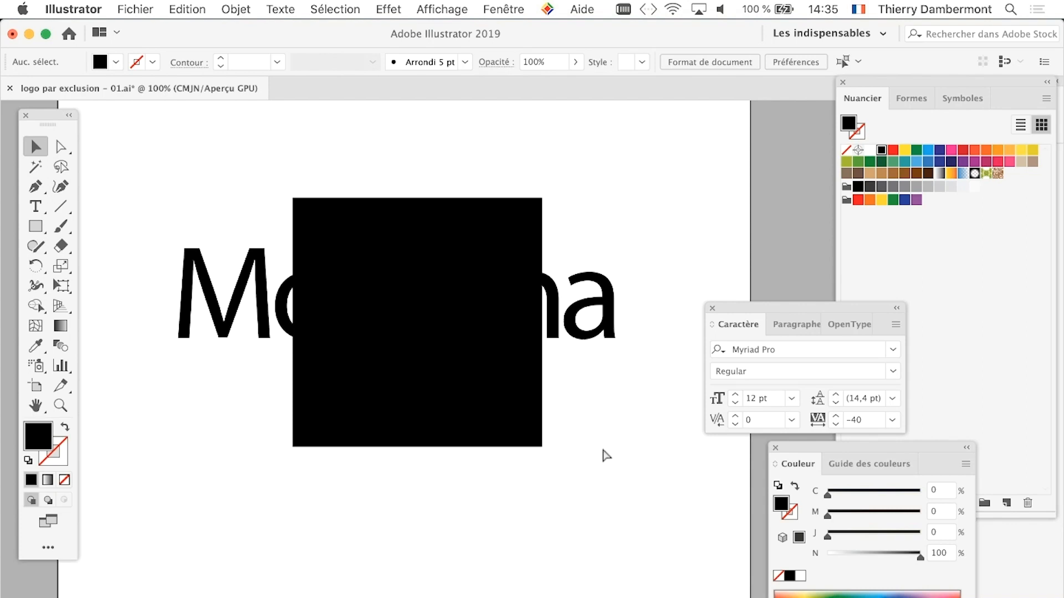
Show the Calques (Layers) panel and place it beside the black square.
{"action": "left_click_drag", "start_coordinate": [361, 271], "coordinate": [276, 210]}
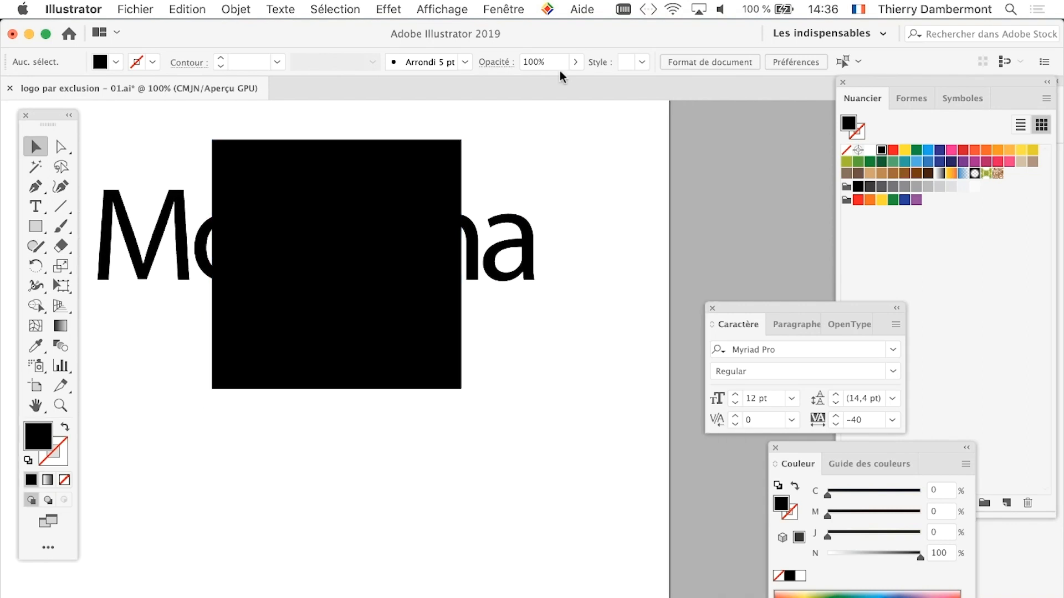
{"action": "left_click", "coordinate": [502, 9]}
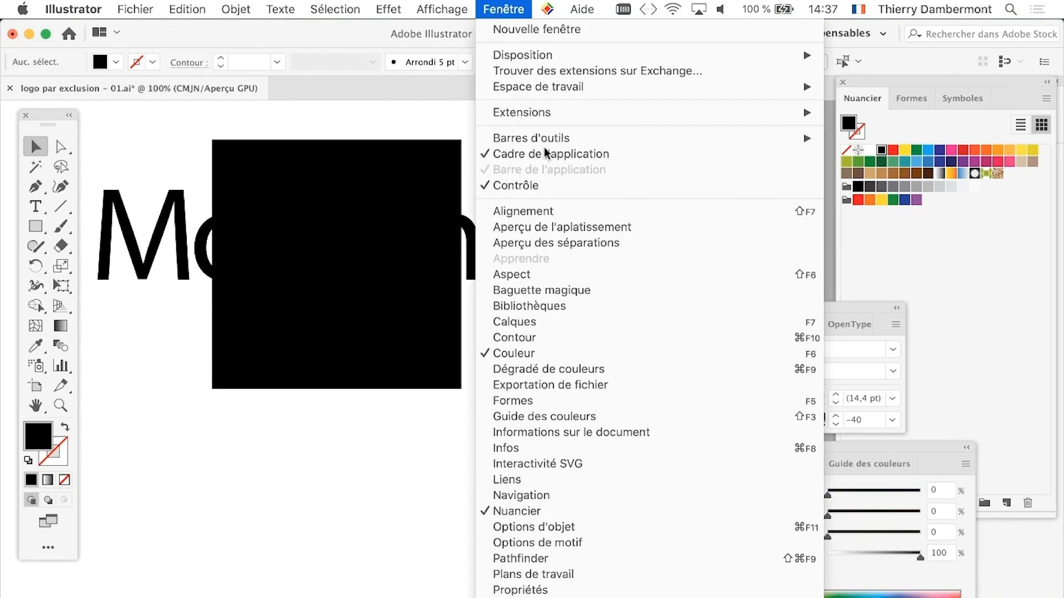
{"action": "left_click", "coordinate": [570, 323]}
{"action": "left_click_drag", "start_coordinate": [681, 240], "coordinate": [577, 117]}
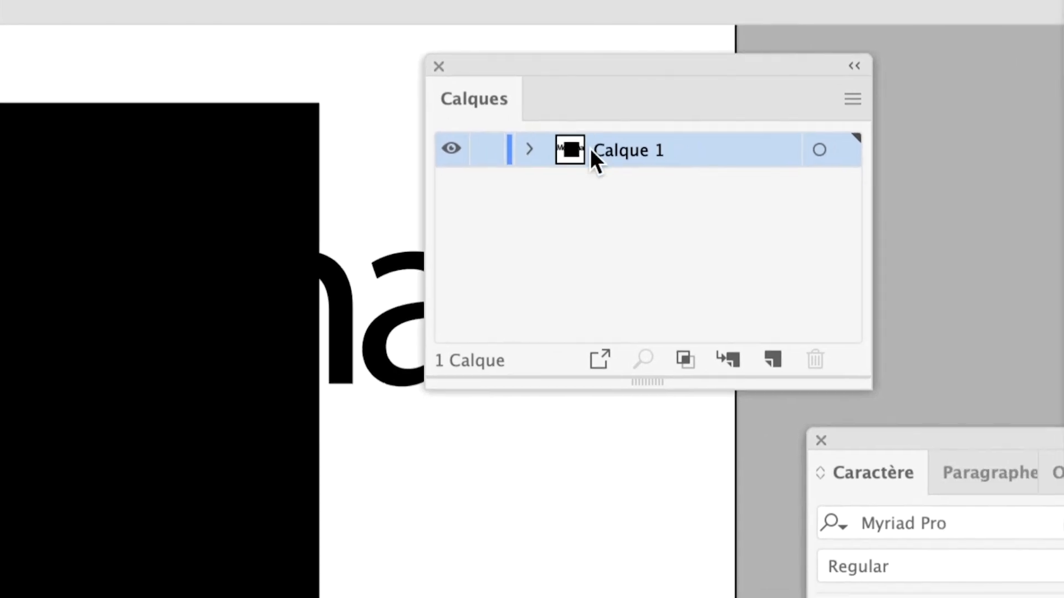
Expand Calque 1 to list its objects and target the <Rectangle> to select it on the artboard.
{"action": "left_click", "coordinate": [571, 203]}
{"action": "left_click", "coordinate": [600, 162]}
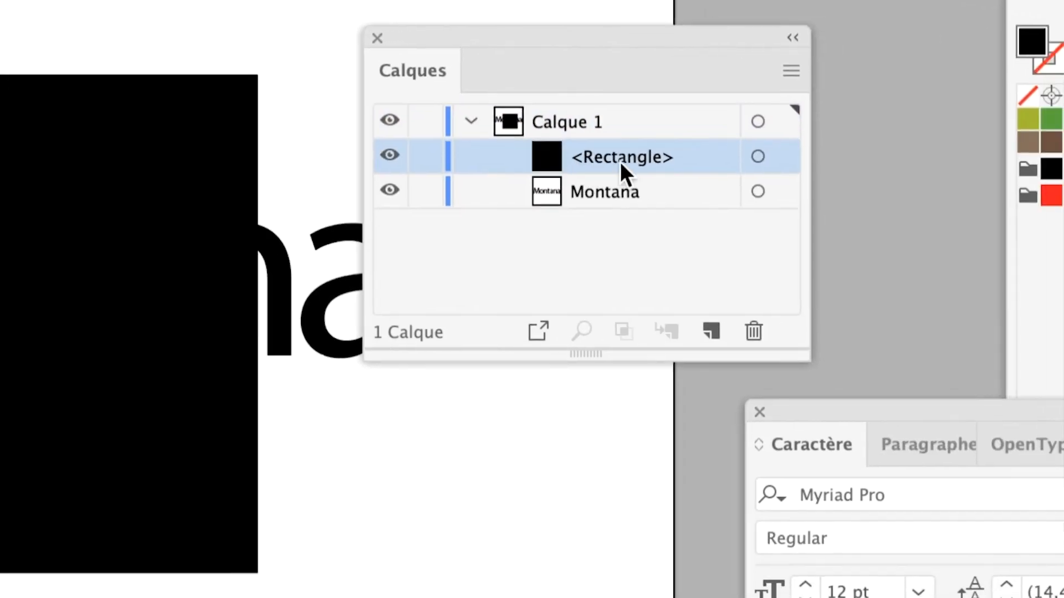
{"action": "left_click", "coordinate": [801, 163]}
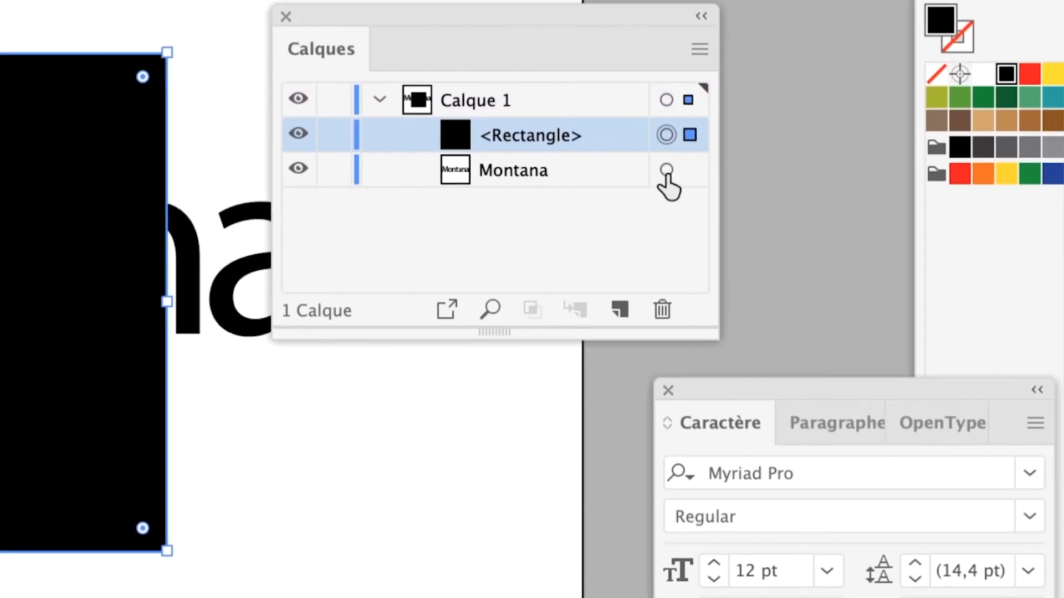
Select the Montana text object through the layer list and convert it to outlines (Vectoriser).
{"action": "left_click", "coordinate": [674, 175]}
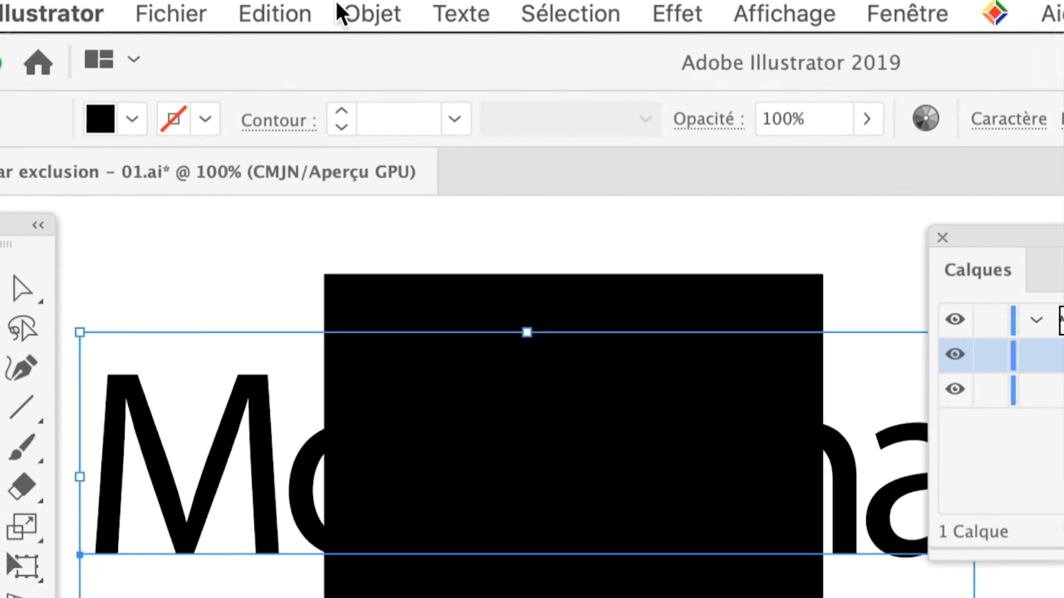
{"action": "left_click", "coordinate": [352, 11]}
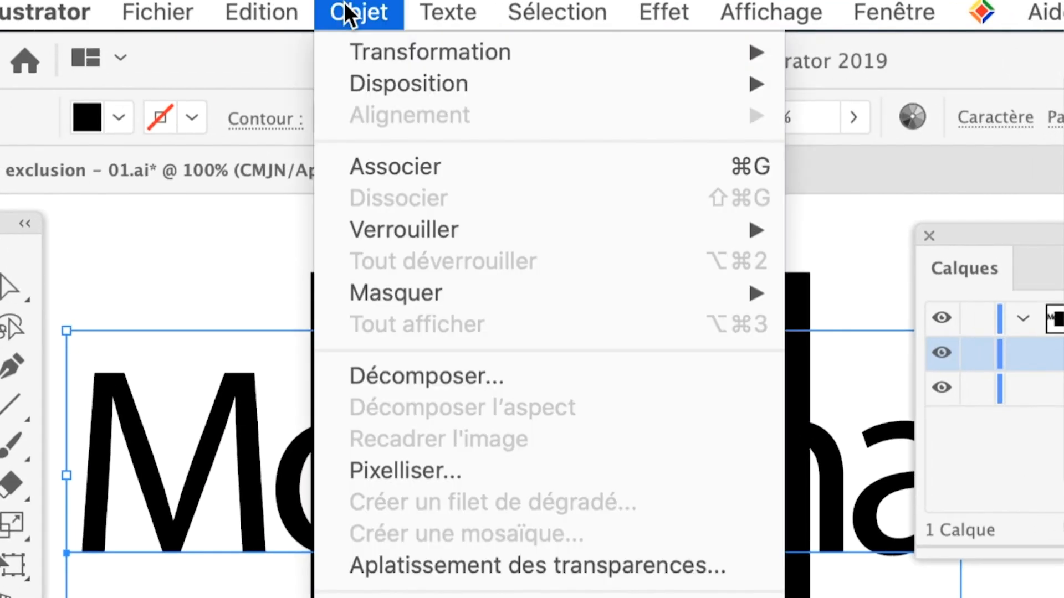
{"action": "mouse_move", "coordinate": [432, 14]}
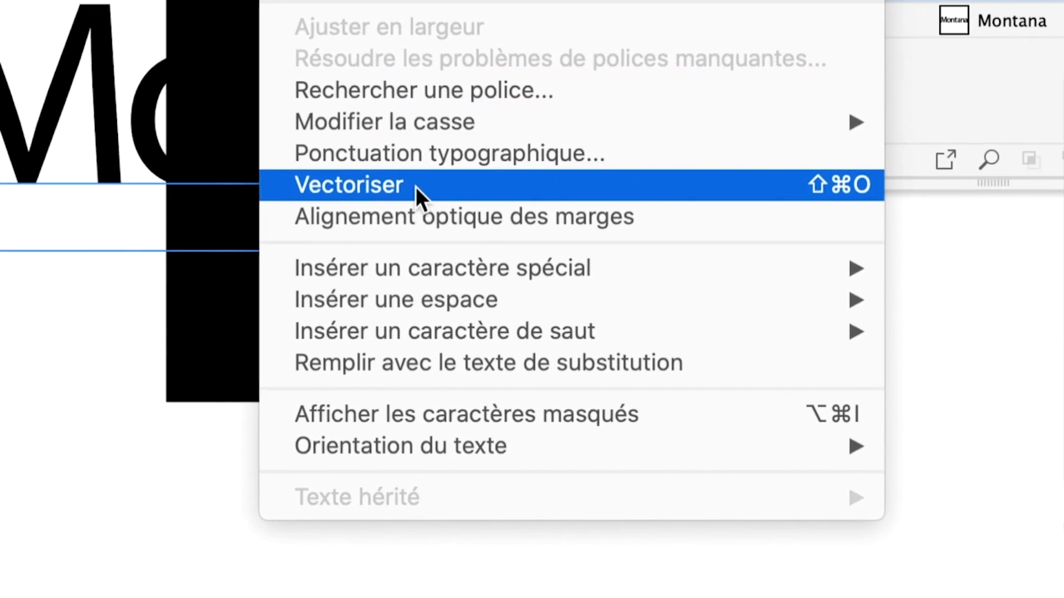
{"action": "left_click", "coordinate": [416, 188]}
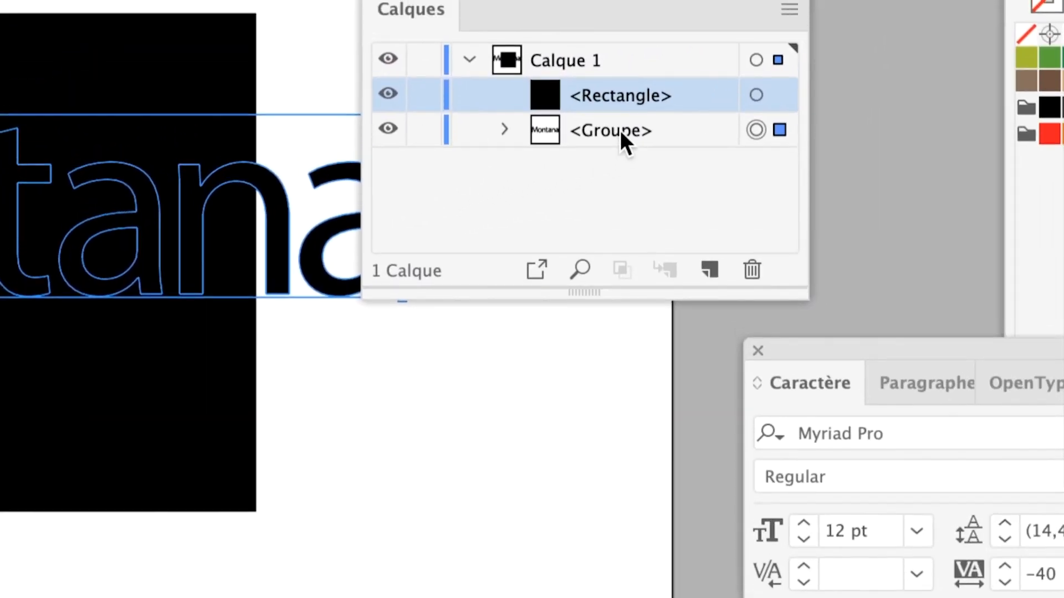
Expand the outlined "Montana" group in the layer list and enlarge the Calques panel to view all its letter paths.
{"action": "left_click", "coordinate": [730, 82]}
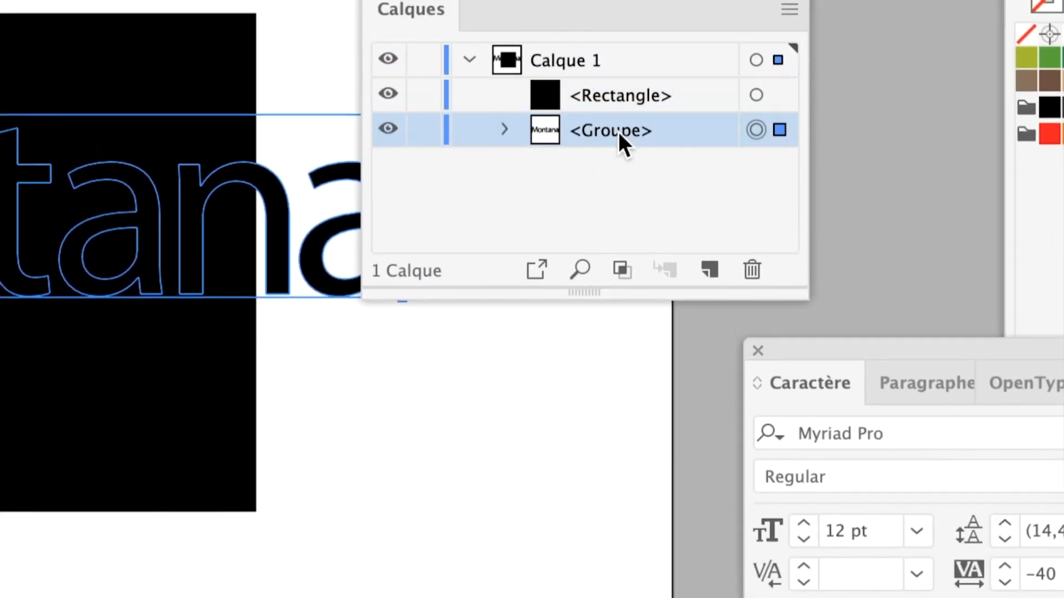
{"action": "left_click", "coordinate": [569, 128]}
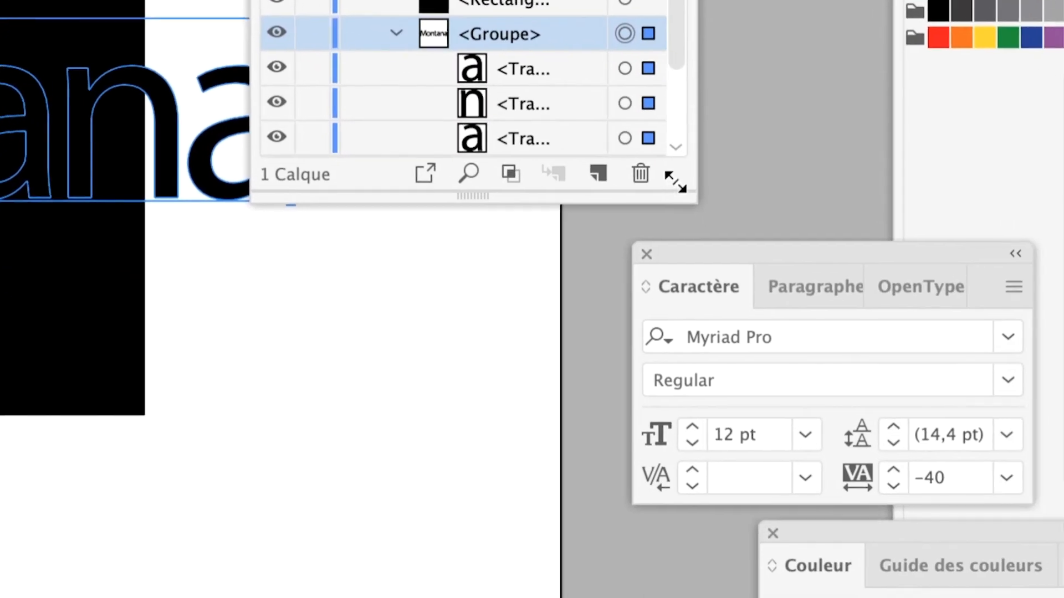
{"action": "left_click_drag", "start_coordinate": [681, 187], "coordinate": [693, 302]}
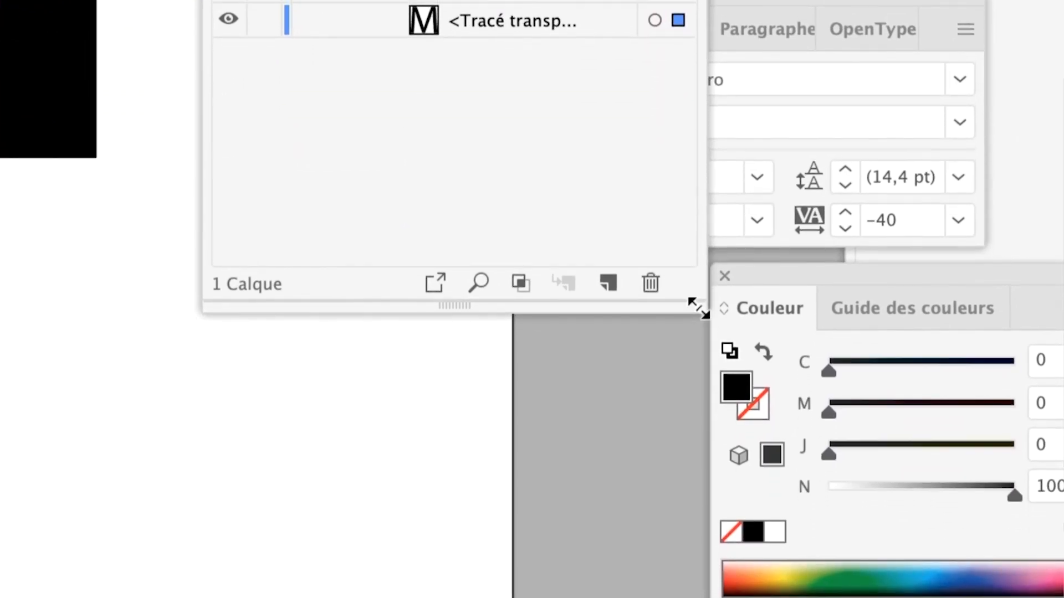
{"action": "left_click_drag", "start_coordinate": [697, 393], "coordinate": [798, 261]}
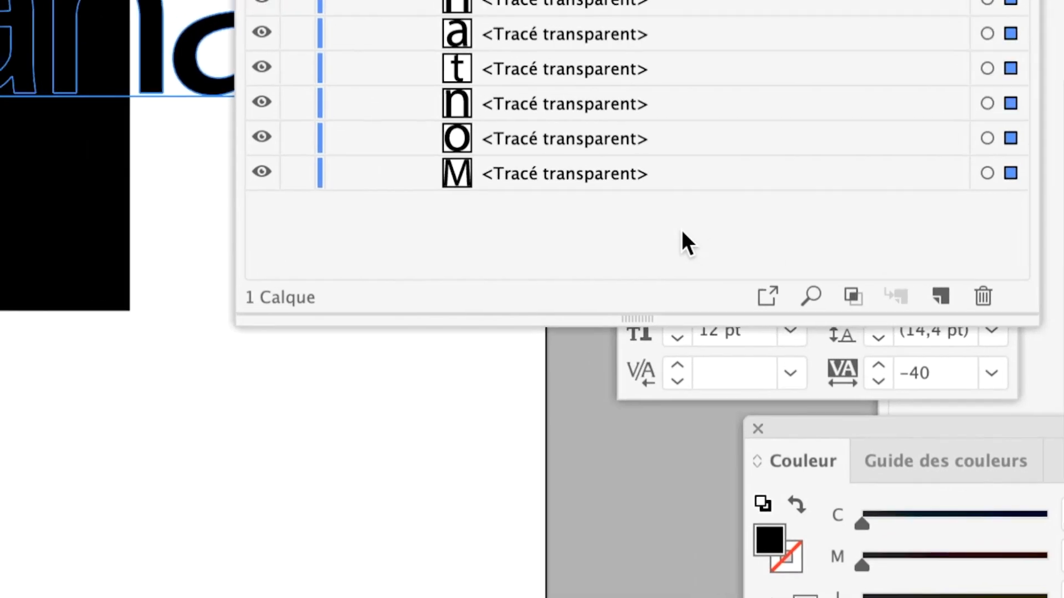
Examine the outlined Montana letters in outline view with the Calques panel moved clear of them, and return to preview.
{"action": "key", "text": "alt+super+equal"}
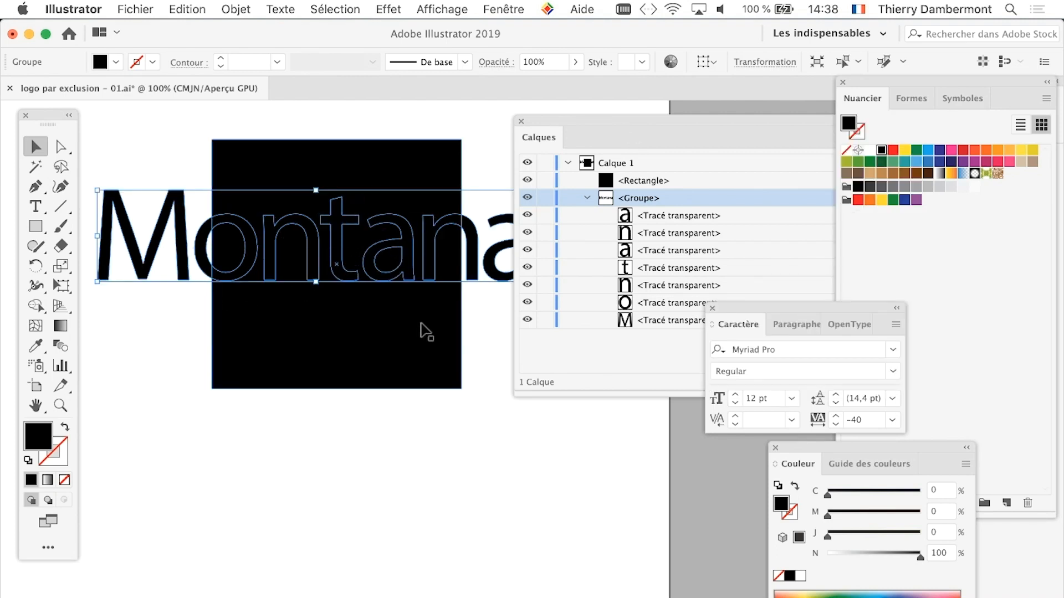
{"action": "key", "text": "super+y"}
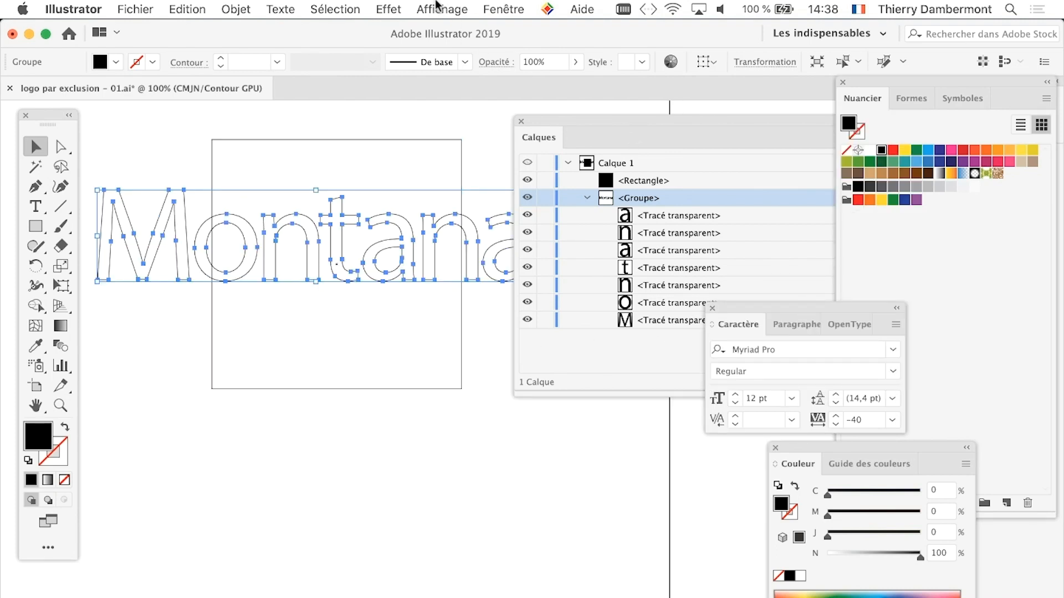
{"action": "left_click_drag", "start_coordinate": [579, 118], "coordinate": [684, 137]}
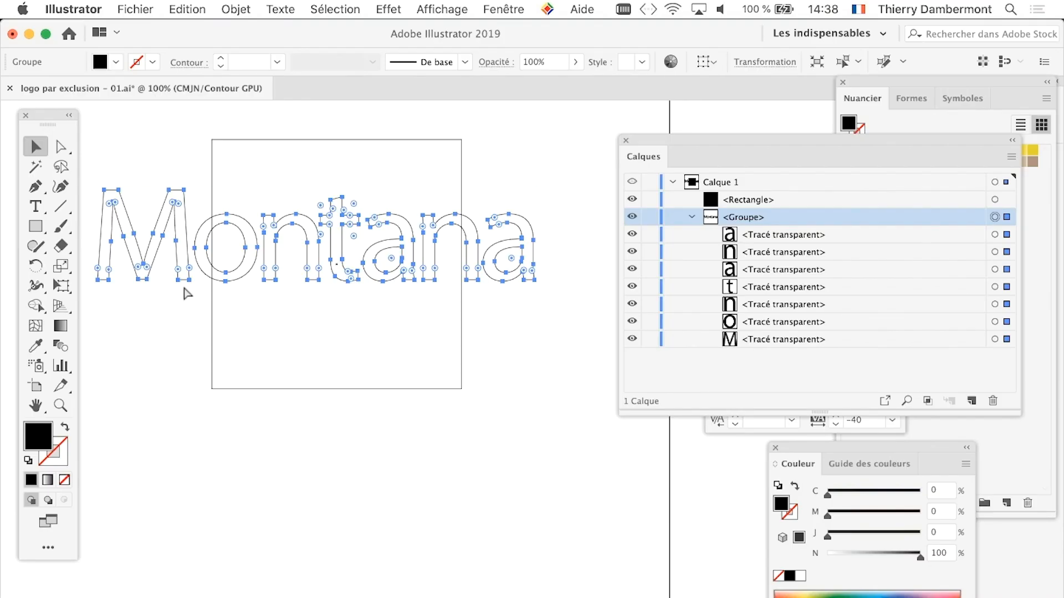
{"action": "key", "text": "super+y"}
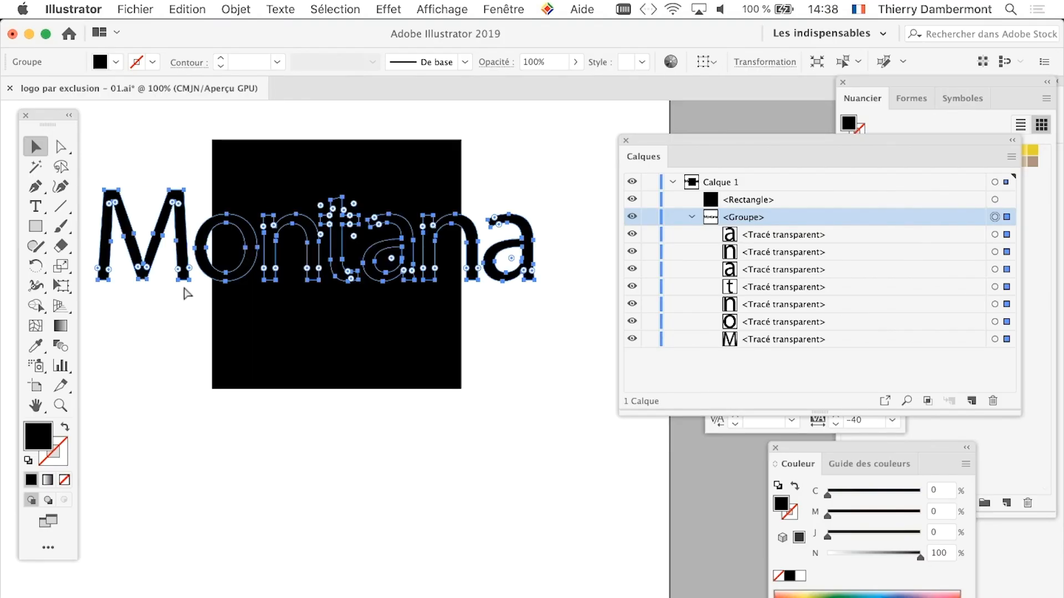
Try to release the compound paths (Tracé transparent) of the Montana letter group.
{"action": "left_click_drag", "start_coordinate": [318, 393], "coordinate": [409, 370]}
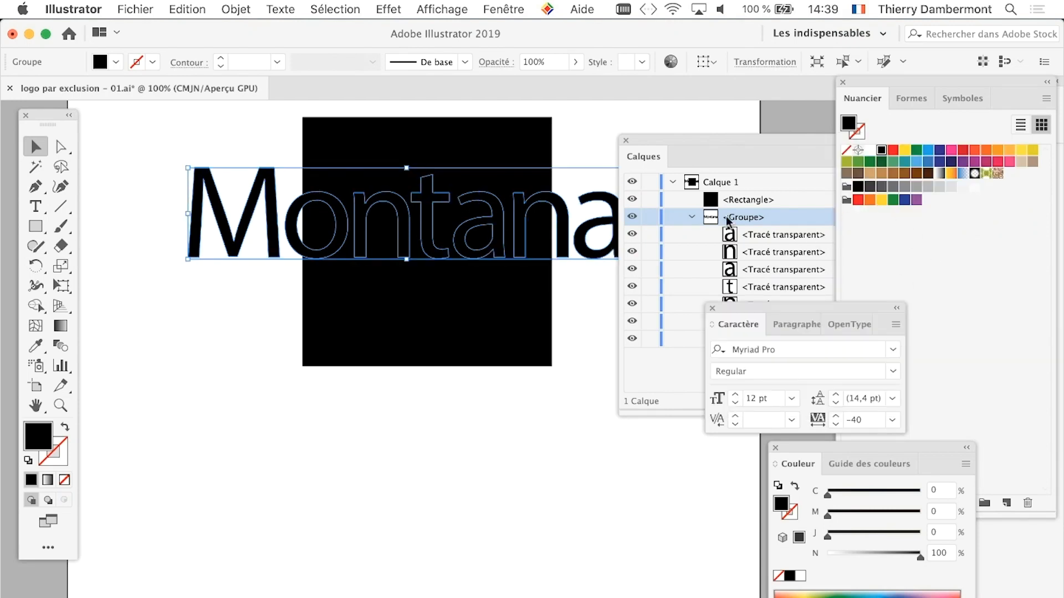
{"action": "left_click_drag", "start_coordinate": [687, 140], "coordinate": [612, 119]}
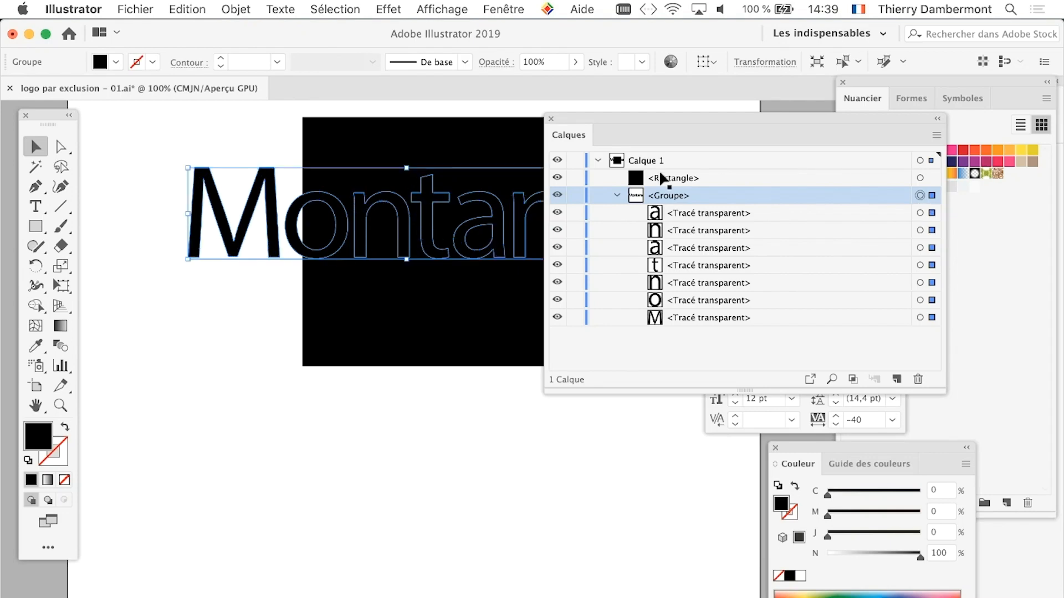
{"action": "left_click", "coordinate": [231, 8]}
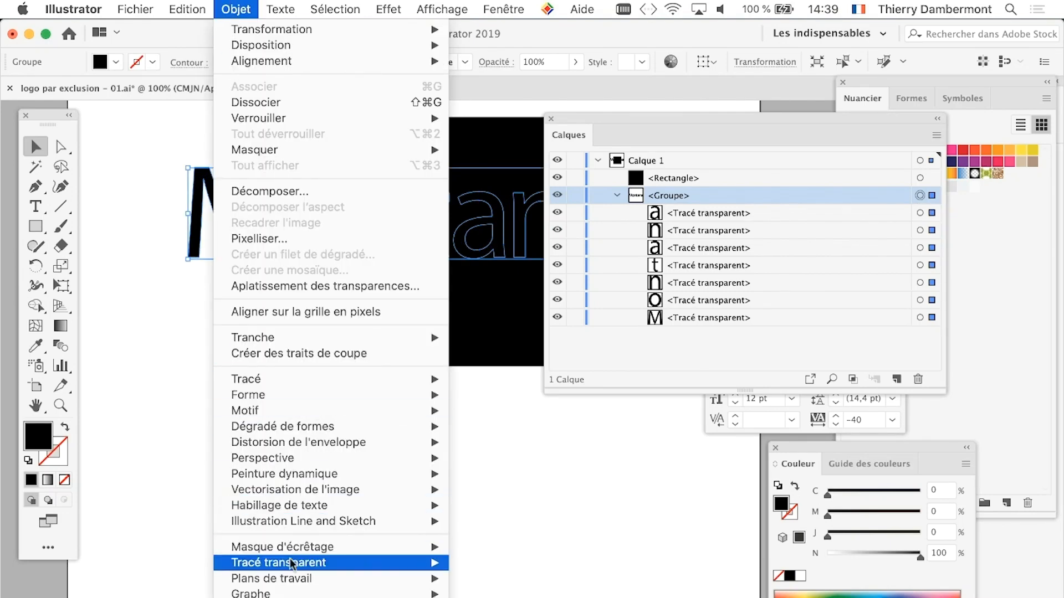
{"action": "mouse_move", "coordinate": [294, 564]}
{"action": "left_click", "coordinate": [484, 582]}
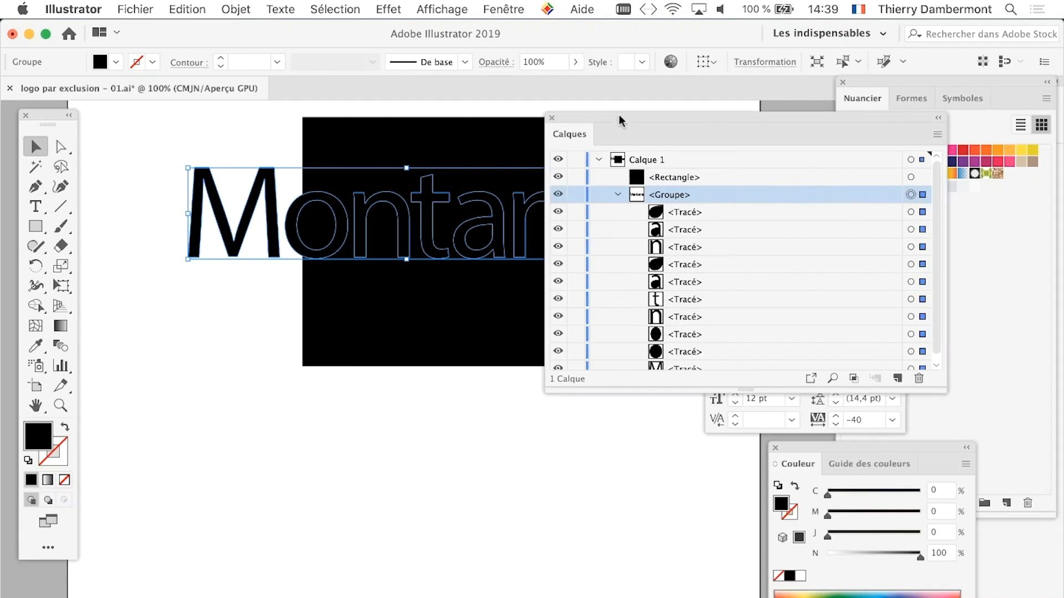
{"action": "left_click_drag", "start_coordinate": [619, 116], "coordinate": [690, 71]}
{"action": "key", "text": "super+shift+z"}
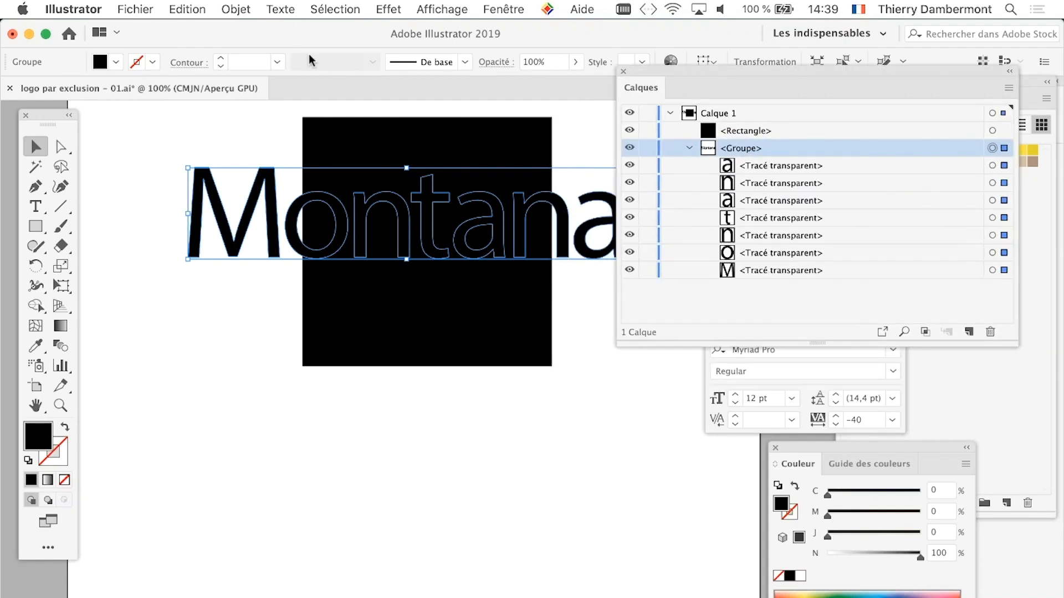
Release the compound paths of the Montana <Groupe> and enlarge the Calques panel to show all its separate paths.
{"action": "left_click", "coordinate": [992, 148]}
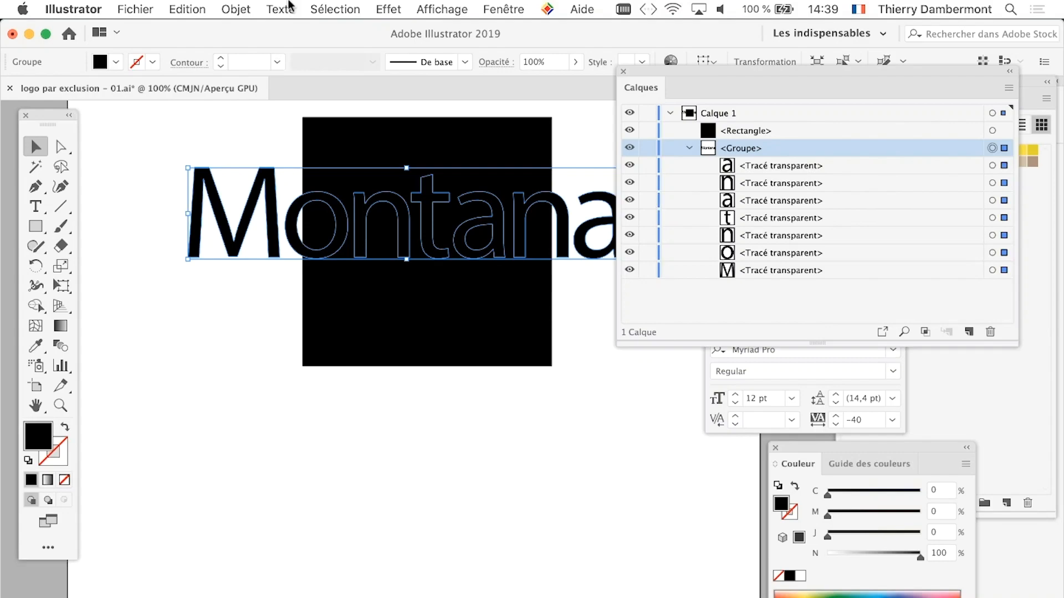
{"action": "left_click", "coordinate": [236, 9]}
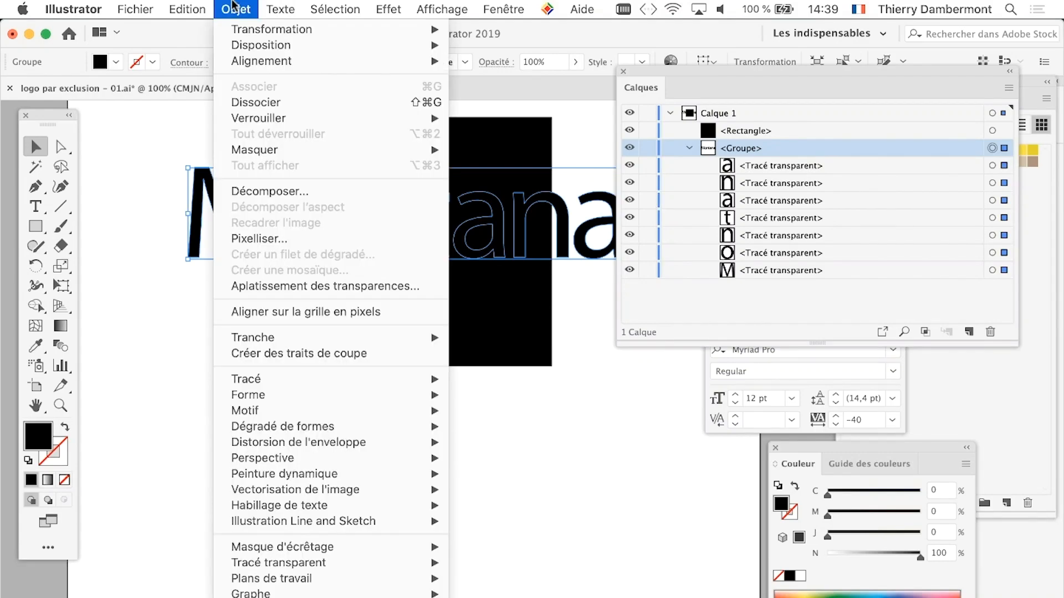
{"action": "mouse_move", "coordinate": [281, 563]}
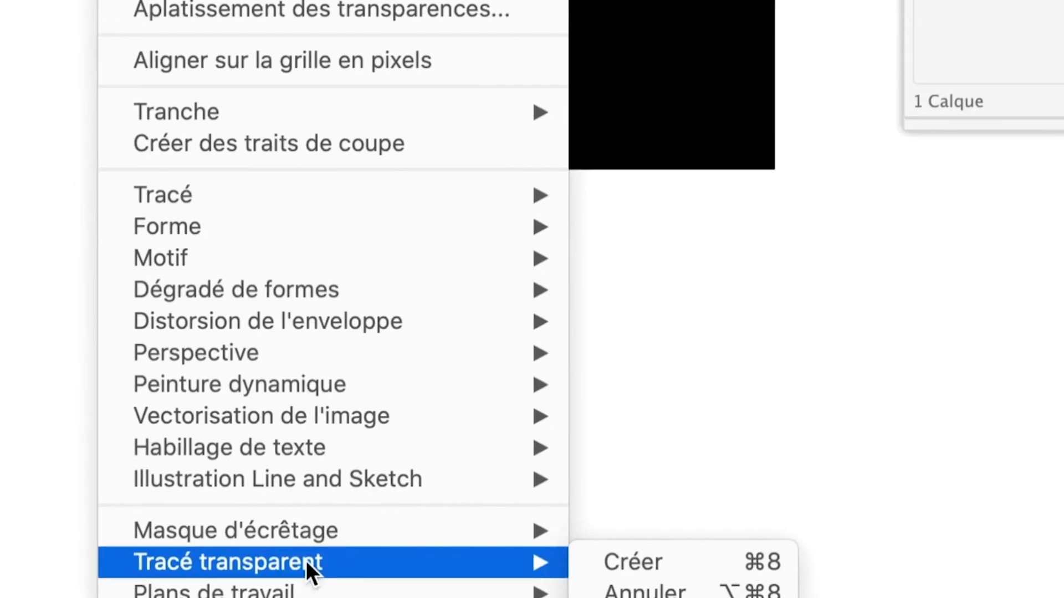
{"action": "left_click", "coordinate": [632, 591]}
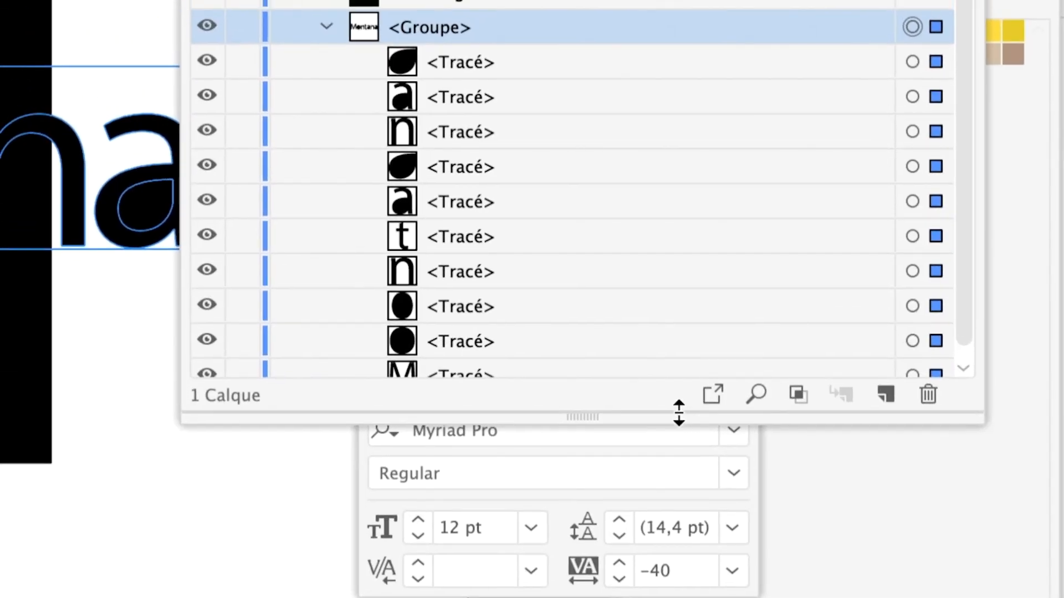
{"action": "left_click_drag", "start_coordinate": [679, 412], "coordinate": [698, 597]}
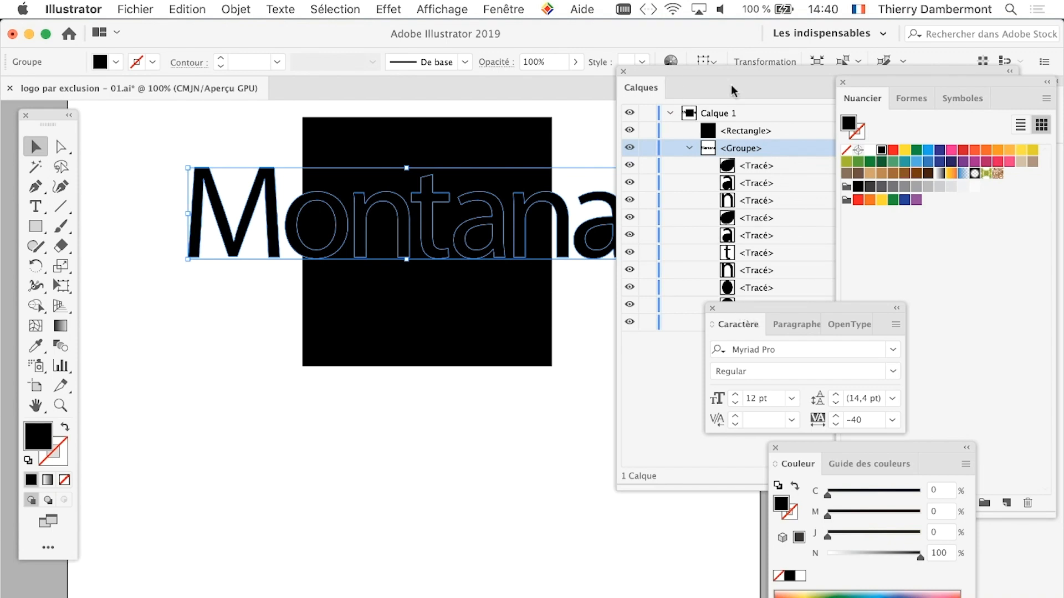
{"action": "left_click_drag", "start_coordinate": [722, 69], "coordinate": [779, 129]}
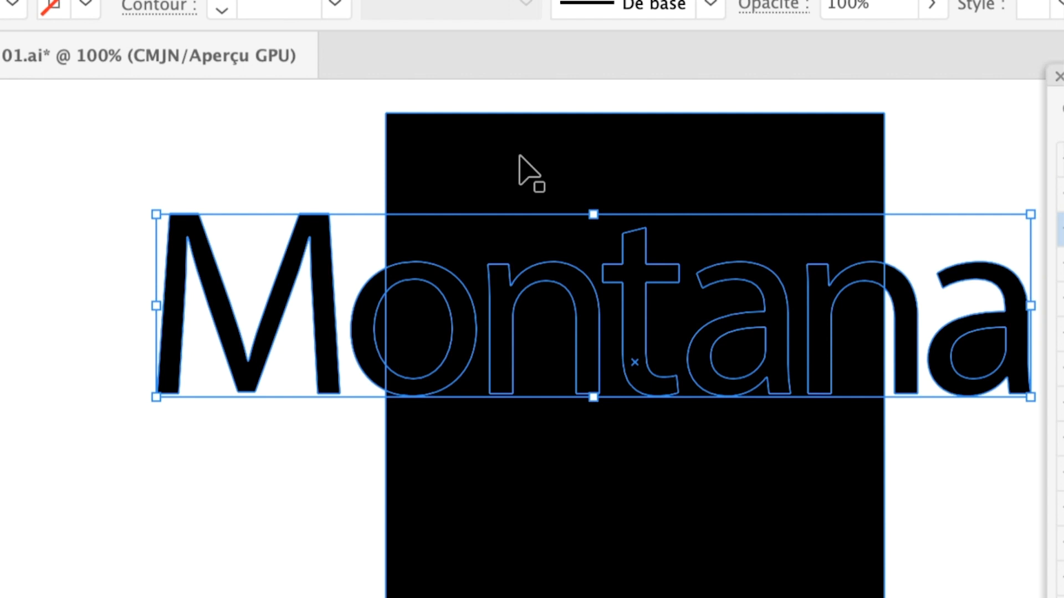
Add the black square to the selected Montana letters and create one compound path (Tracé transparent) from them.
{"action": "key", "text": "super+shift+o"}
{"action": "left_click", "coordinate": [521, 169], "text": "shift"}
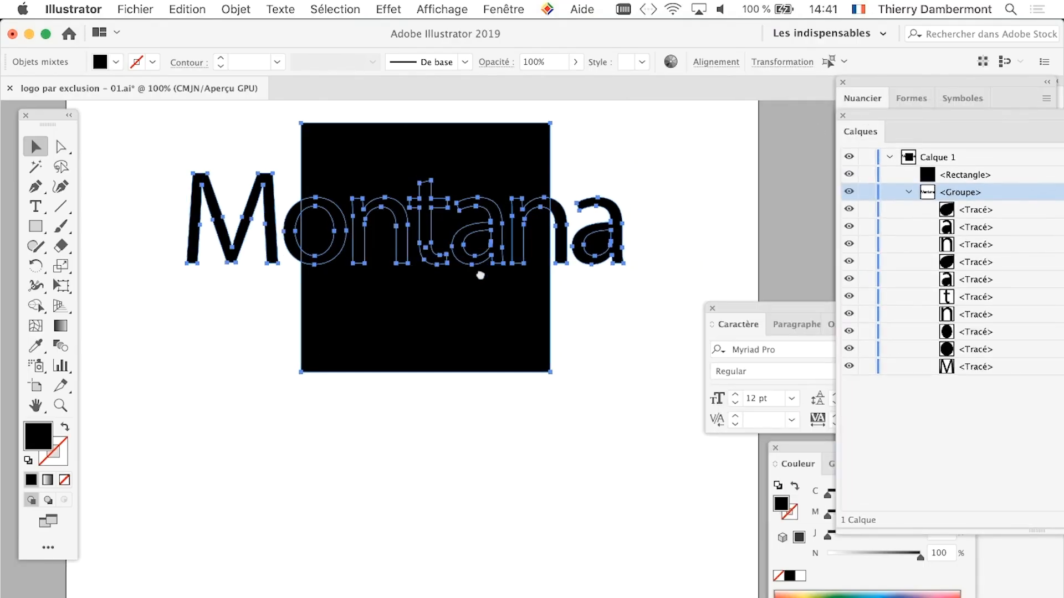
{"action": "key", "text": "F7"}
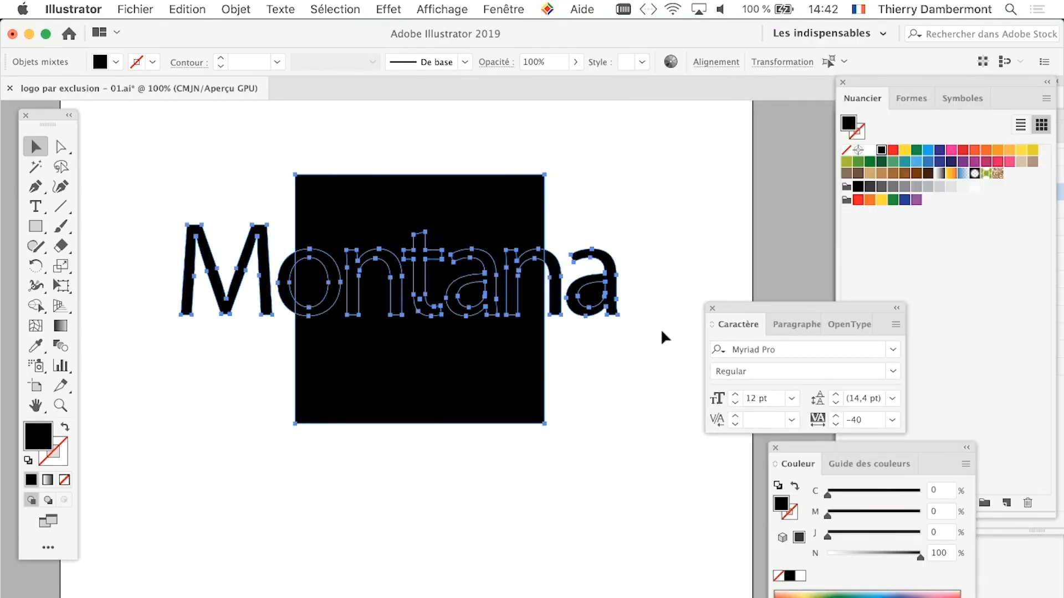
{"action": "left_click", "coordinate": [234, 8]}
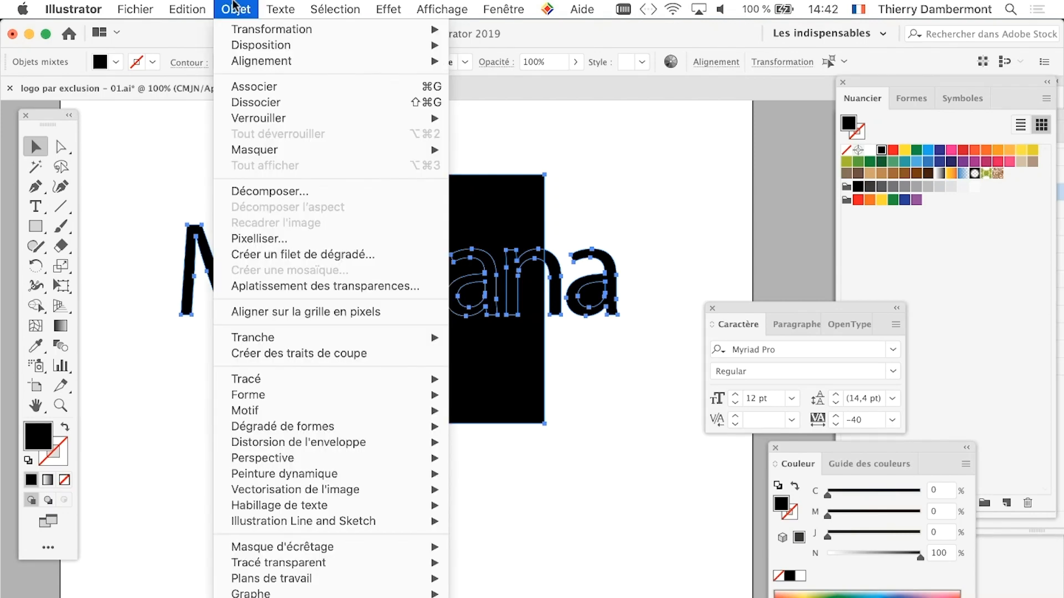
{"action": "mouse_move", "coordinate": [292, 568]}
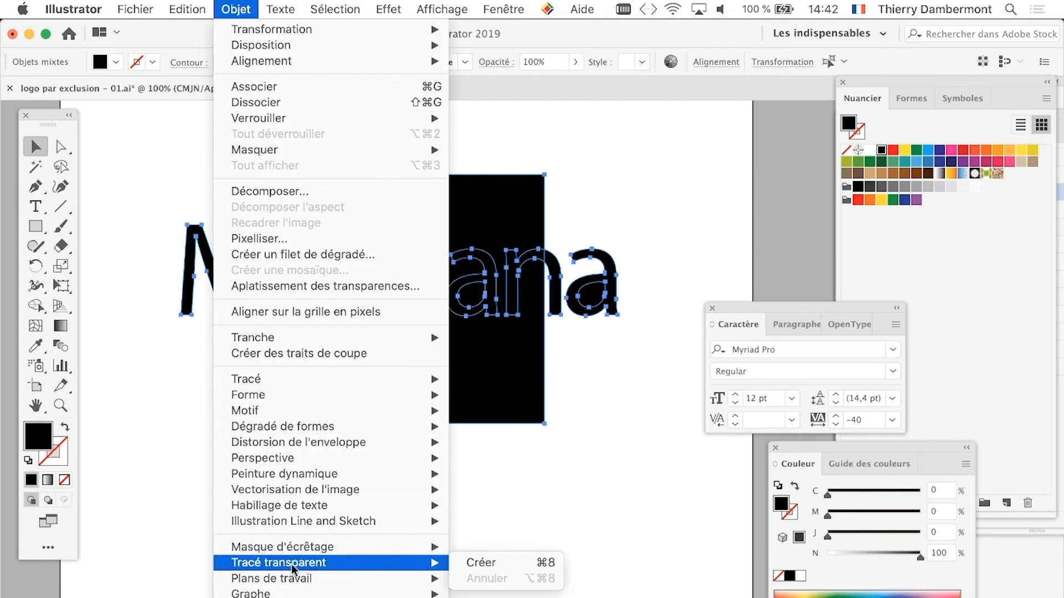
{"action": "left_click", "coordinate": [516, 568]}
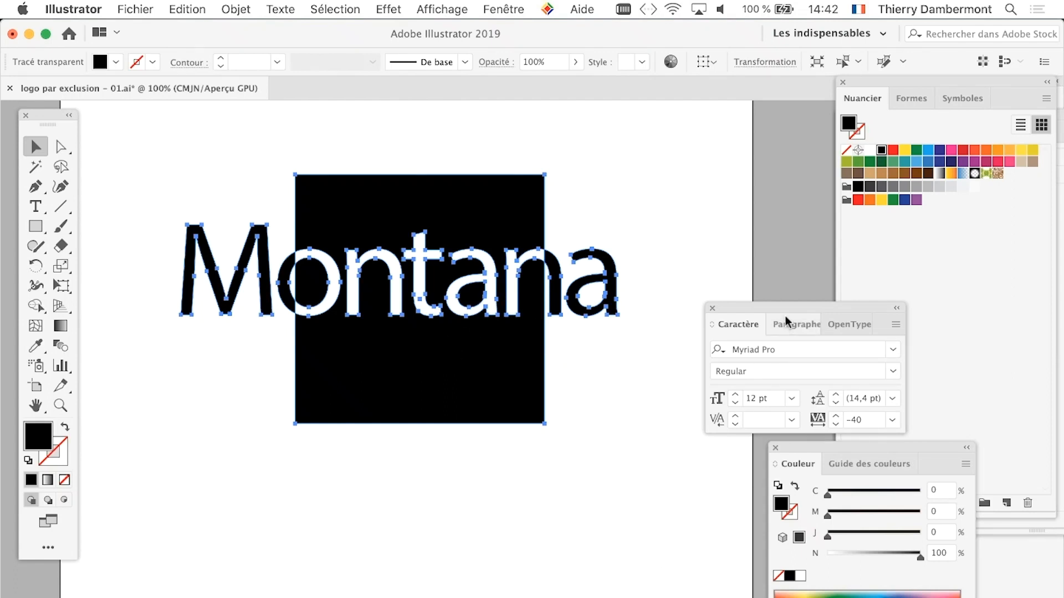
Close the Caractère and Couleur panels and show the Calques panel.
{"action": "left_click", "coordinate": [713, 308]}
{"action": "left_click", "coordinate": [776, 449]}
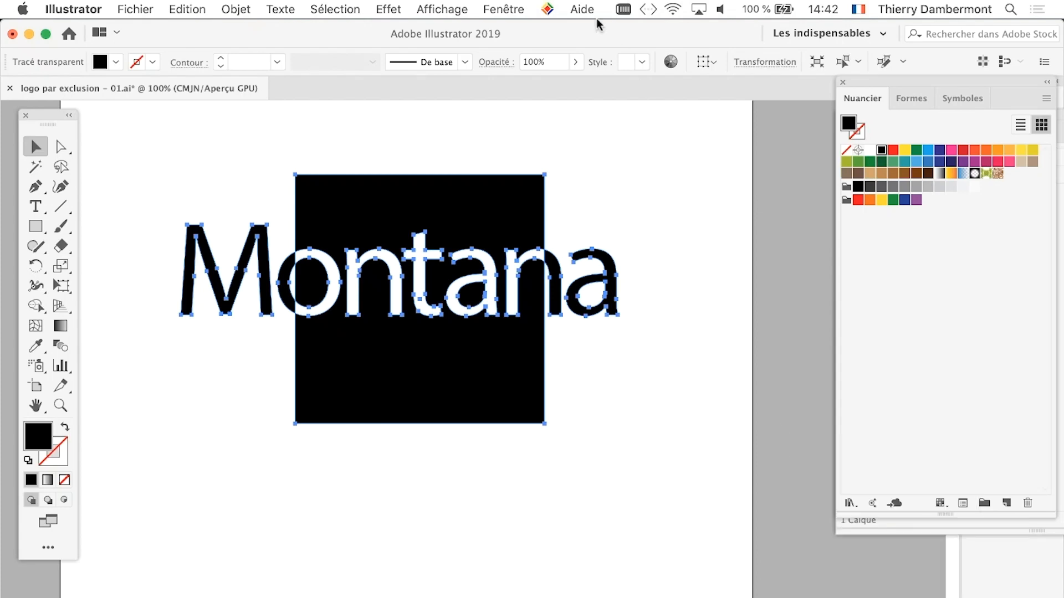
{"action": "left_click", "coordinate": [492, 9]}
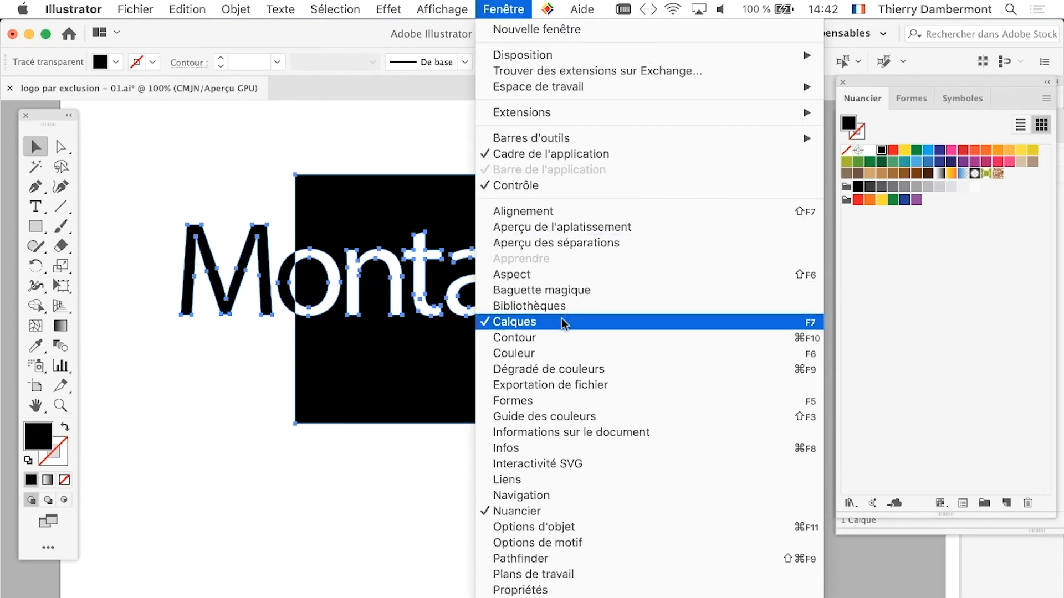
{"action": "left_click", "coordinate": [563, 322]}
{"action": "left_click", "coordinate": [500, 9]}
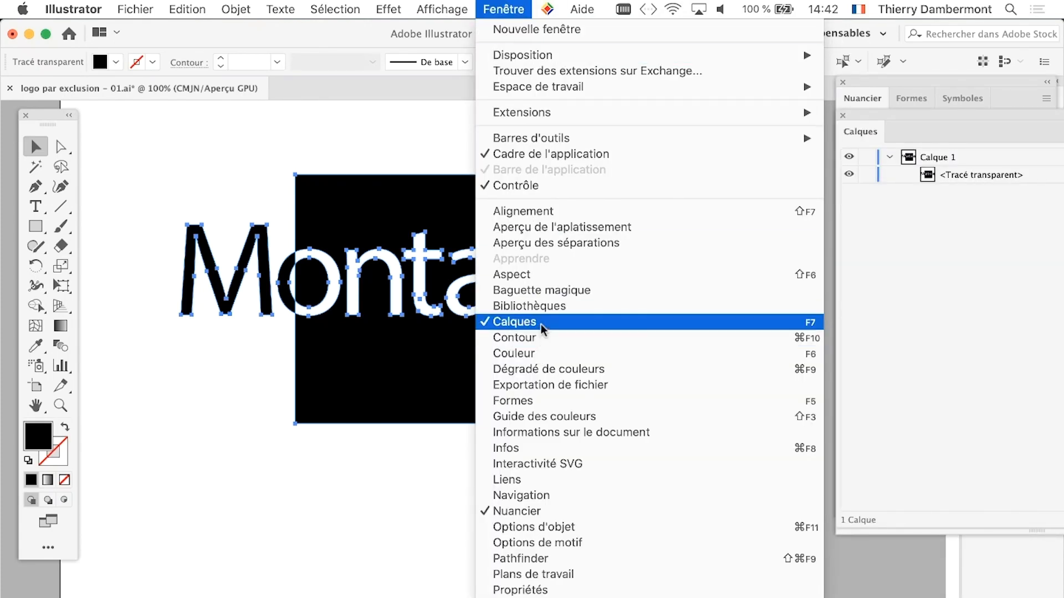
{"action": "left_click", "coordinate": [910, 276]}
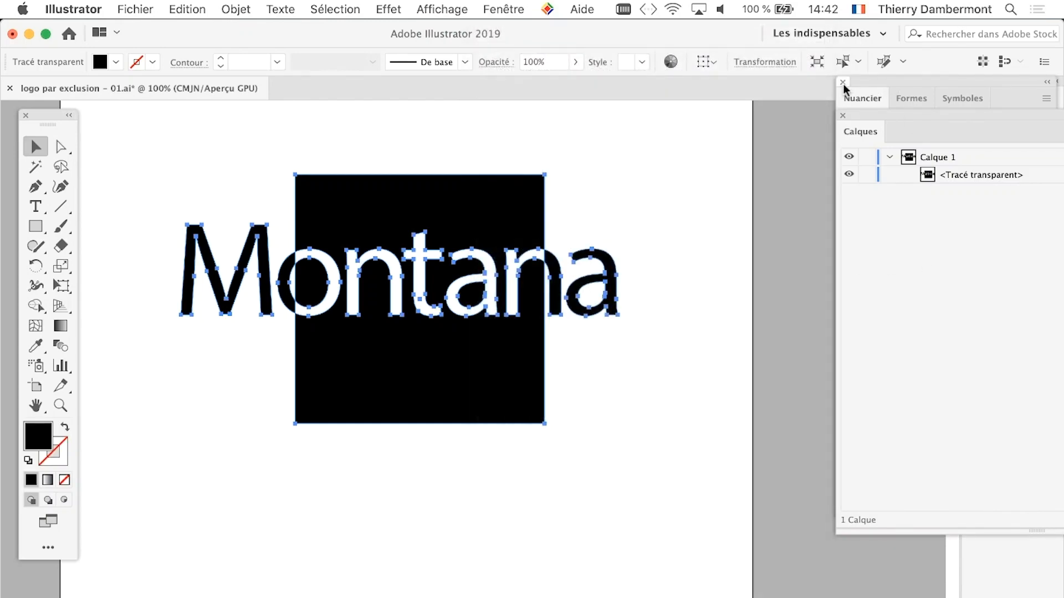
Close the Nuancier panel, shrink the Calques panel and place it beside the logo.
{"action": "left_click_drag", "start_coordinate": [867, 122], "coordinate": [677, 131]}
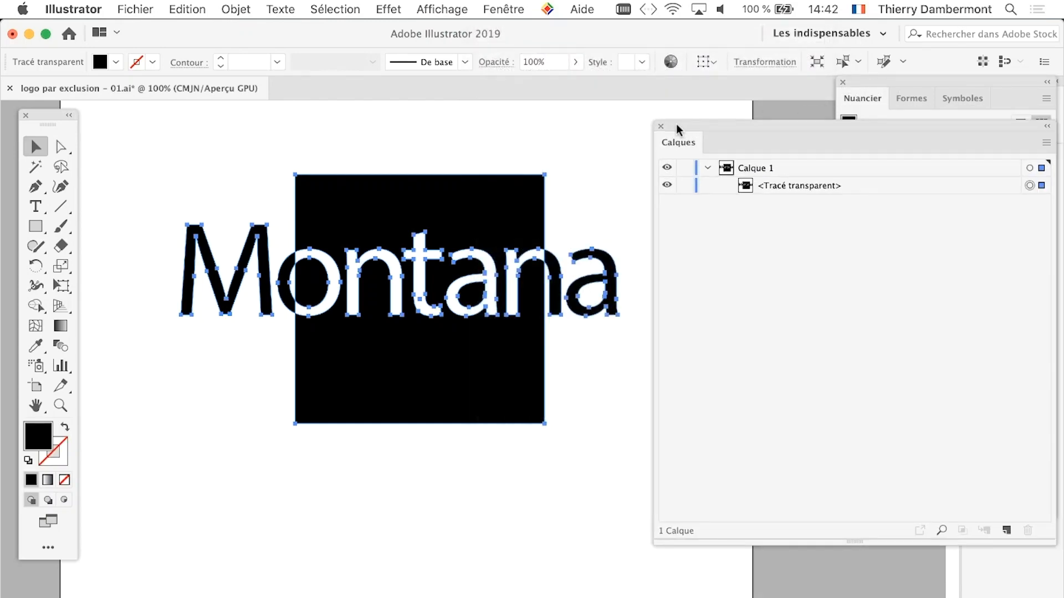
{"action": "left_click", "coordinate": [843, 82]}
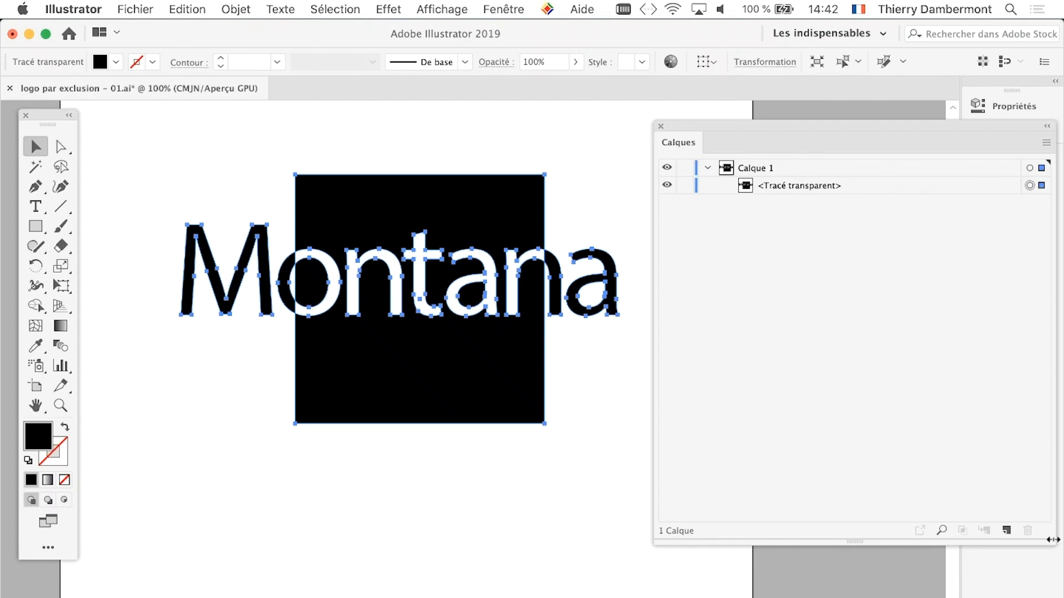
{"action": "left_click_drag", "start_coordinate": [1050, 541], "coordinate": [890, 388]}
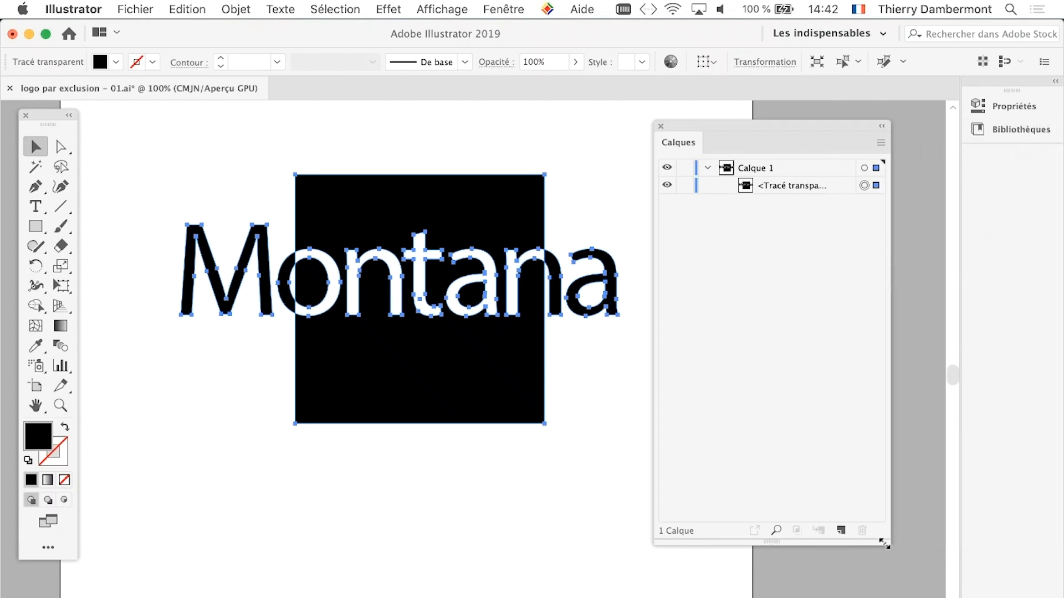
{"action": "left_click_drag", "start_coordinate": [885, 545], "coordinate": [913, 280]}
{"action": "left_click_drag", "start_coordinate": [811, 132], "coordinate": [811, 158]}
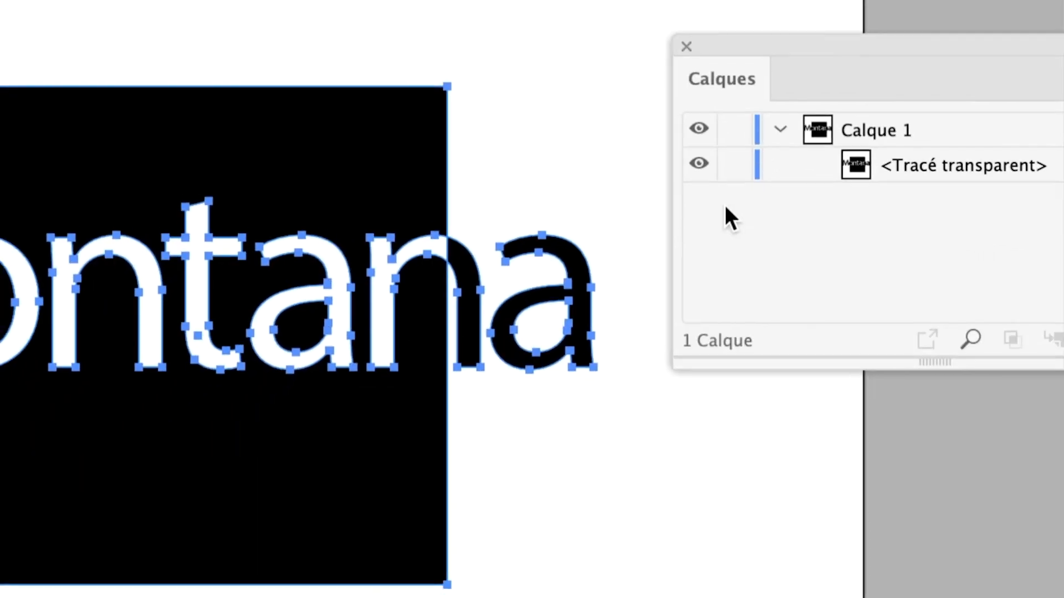
{"action": "key", "text": "a"}
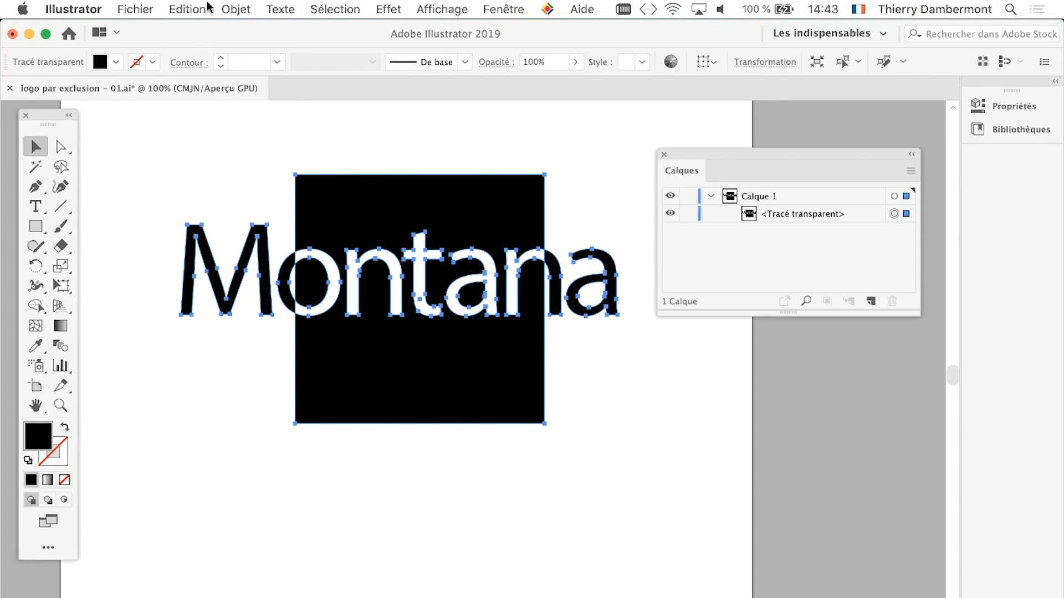
Save the document as "logo par exclusion - 02.ai" in DOCS SESSION F with the default Illustrator CC options.
{"action": "left_click", "coordinate": [135, 9]}
{"action": "left_click", "coordinate": [194, 148]}
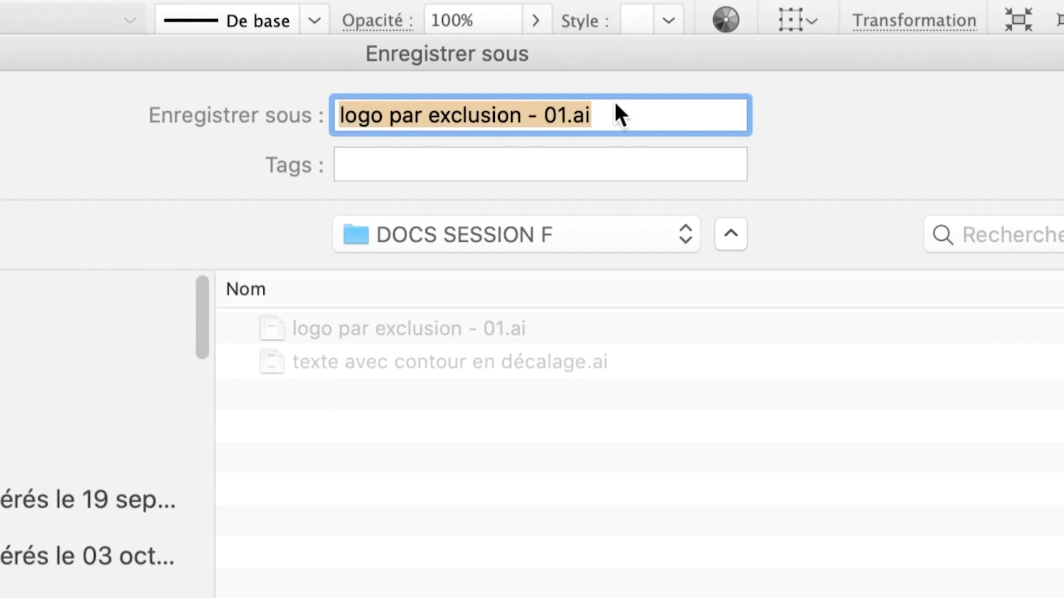
{"action": "left_click", "coordinate": [614, 105]}
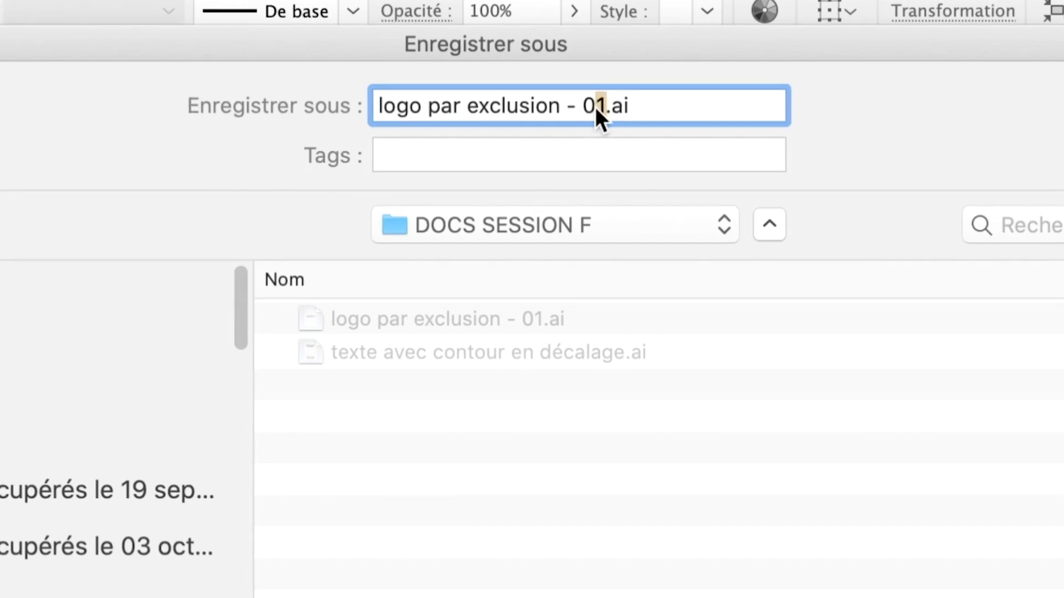
{"action": "key", "text": "BackSpace"}
{"action": "type", "text": "2"}
{"action": "key", "text": "Return"}
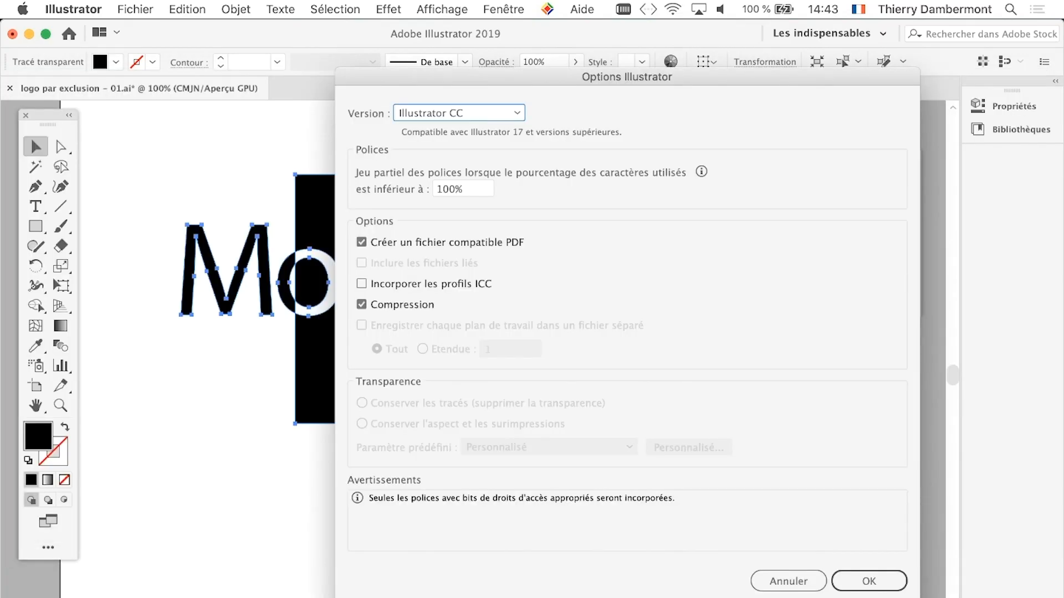
{"action": "key", "text": "Return"}
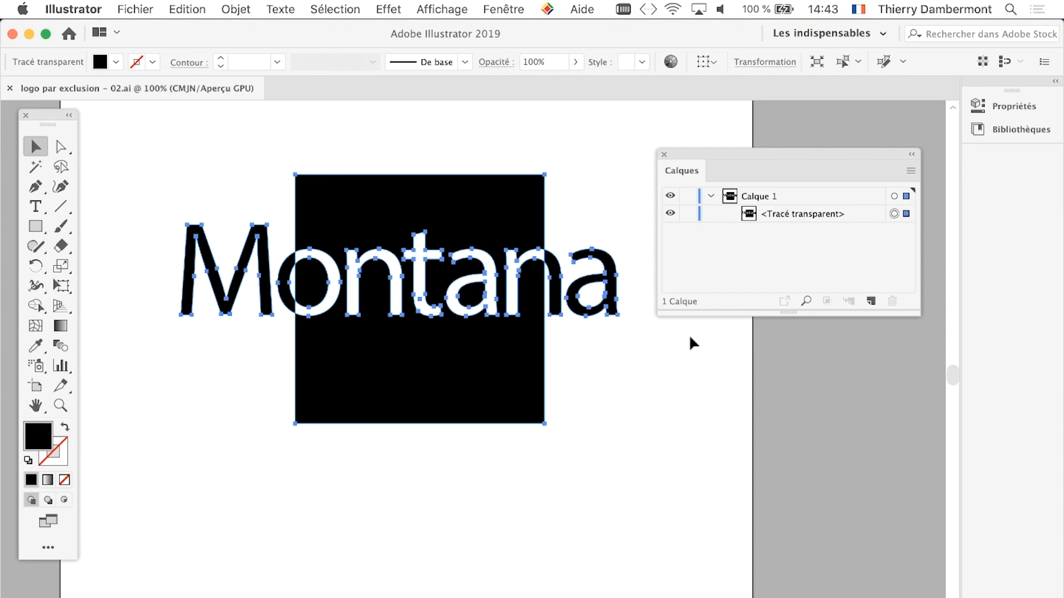
{"action": "left_click", "coordinate": [500, 6]}
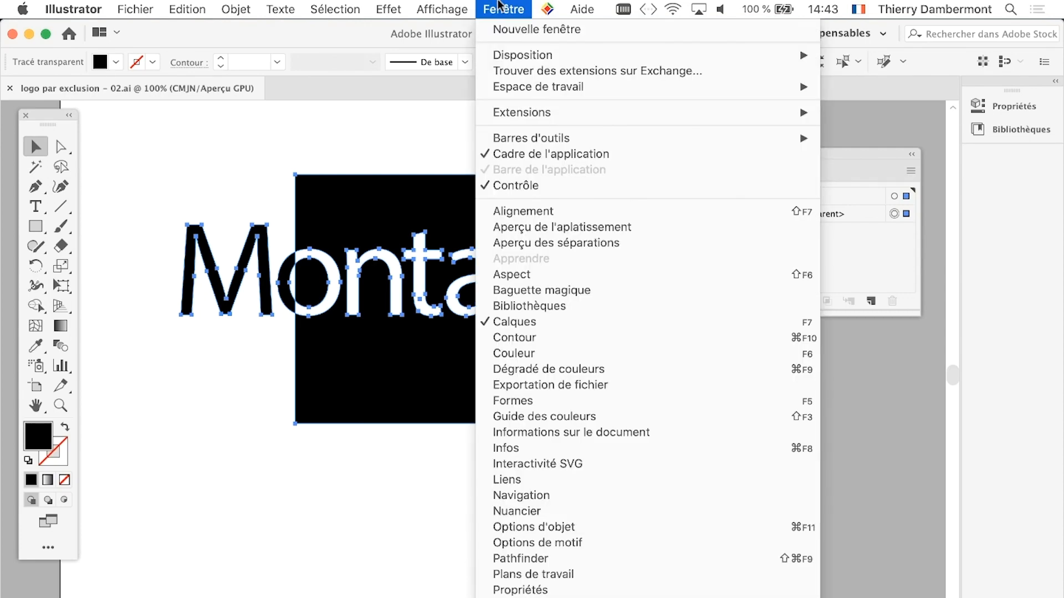
{"action": "mouse_move", "coordinate": [543, 597]}
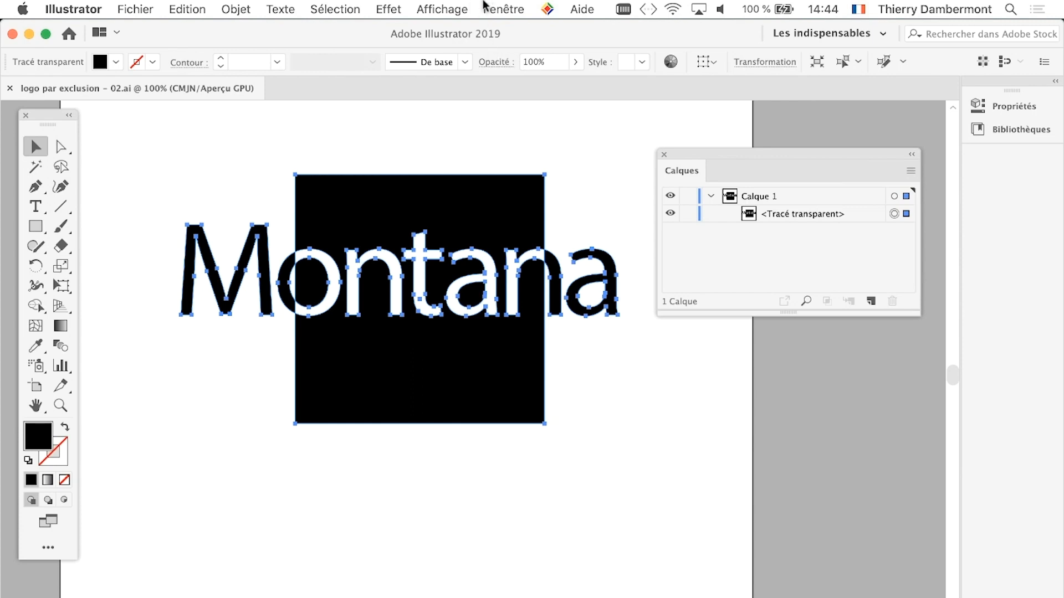
Open a second window of "logo par exclusion - 02.ai" and compare it with the first window.
{"action": "left_click", "coordinate": [496, 7]}
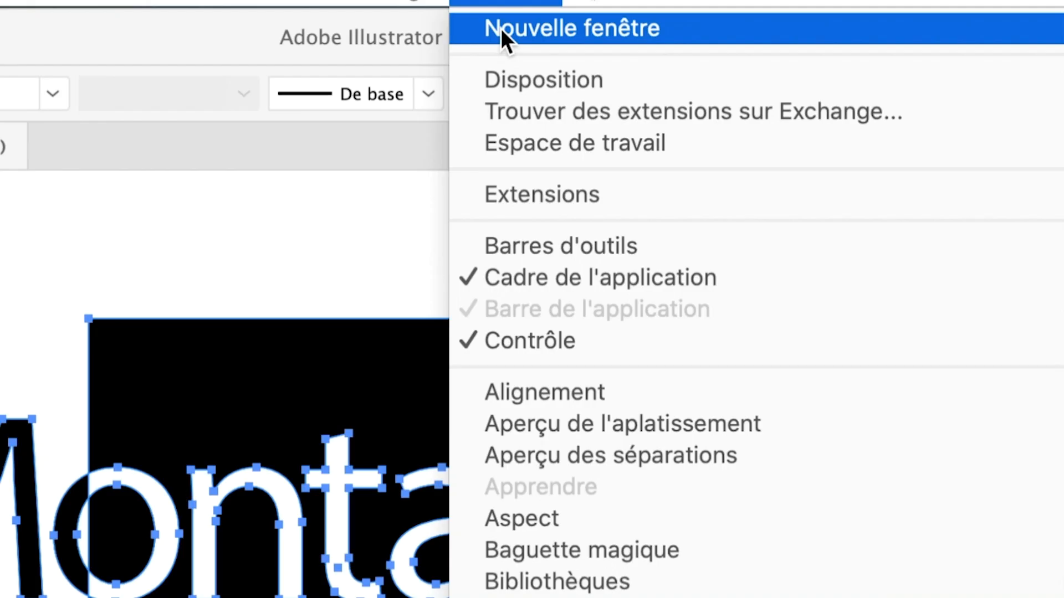
{"action": "left_click", "coordinate": [501, 28]}
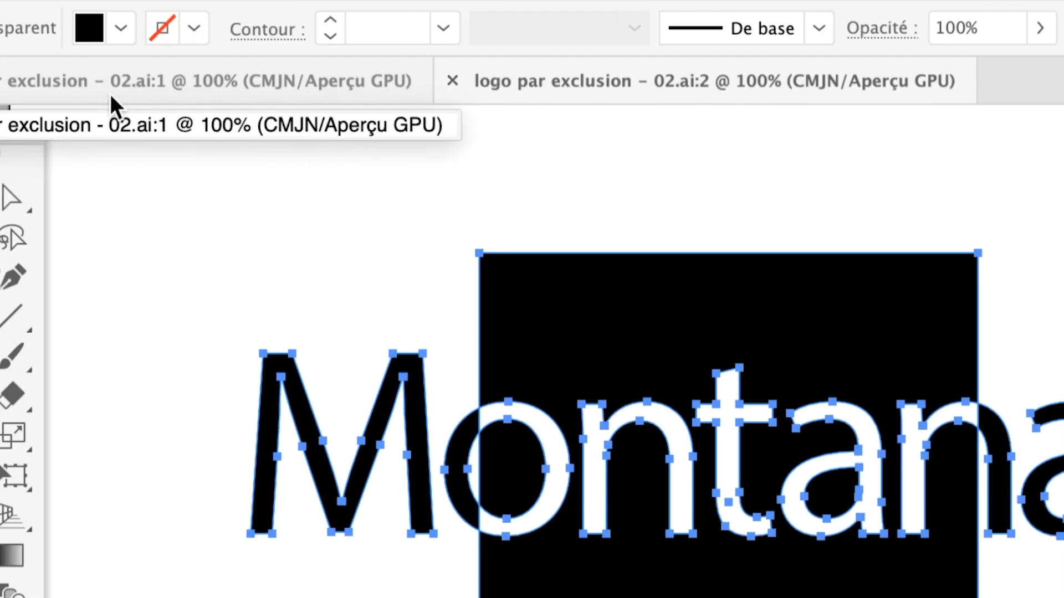
{"action": "left_click", "coordinate": [110, 95]}
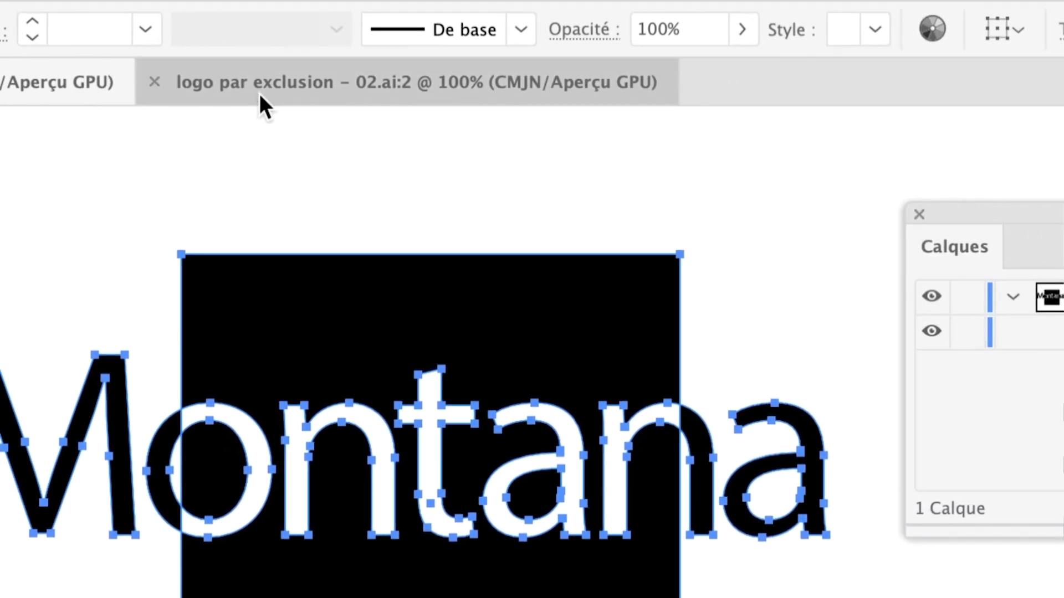
{"action": "left_click", "coordinate": [260, 96]}
{"action": "left_click", "coordinate": [151, 97]}
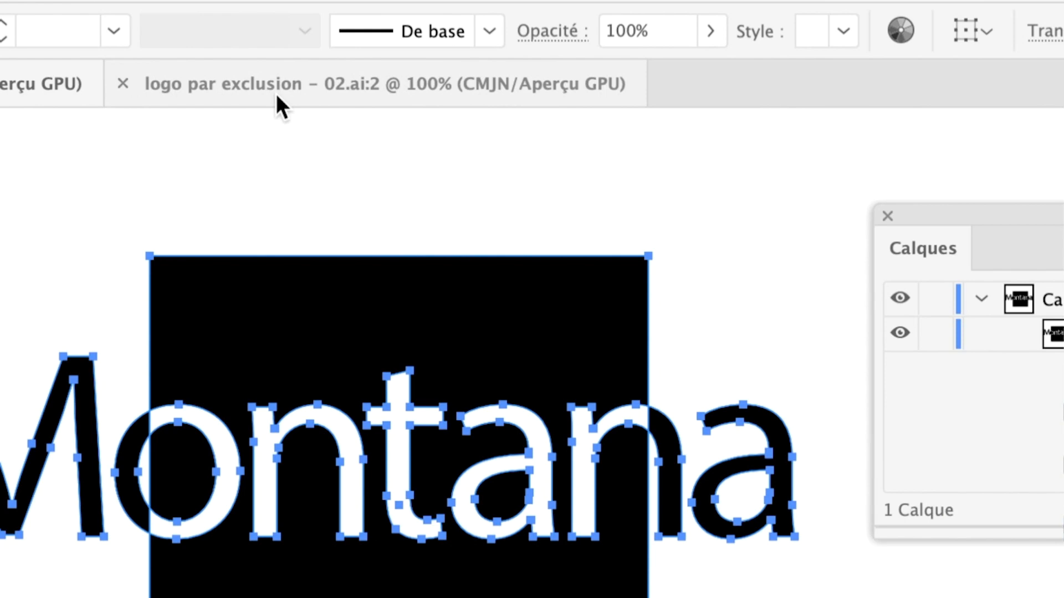
{"action": "left_click", "coordinate": [534, 94]}
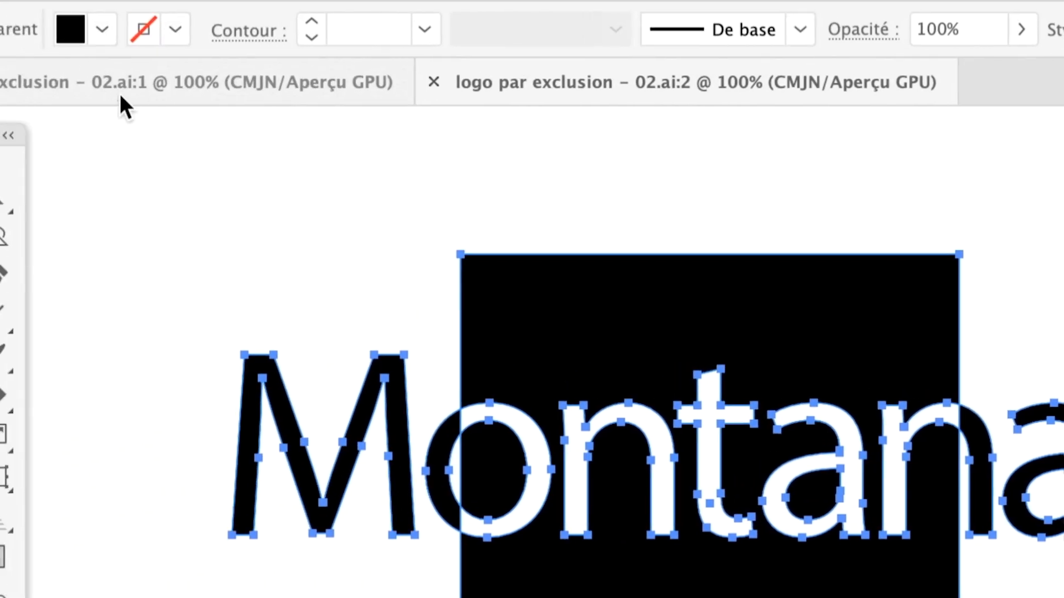
{"action": "left_click", "coordinate": [115, 94]}
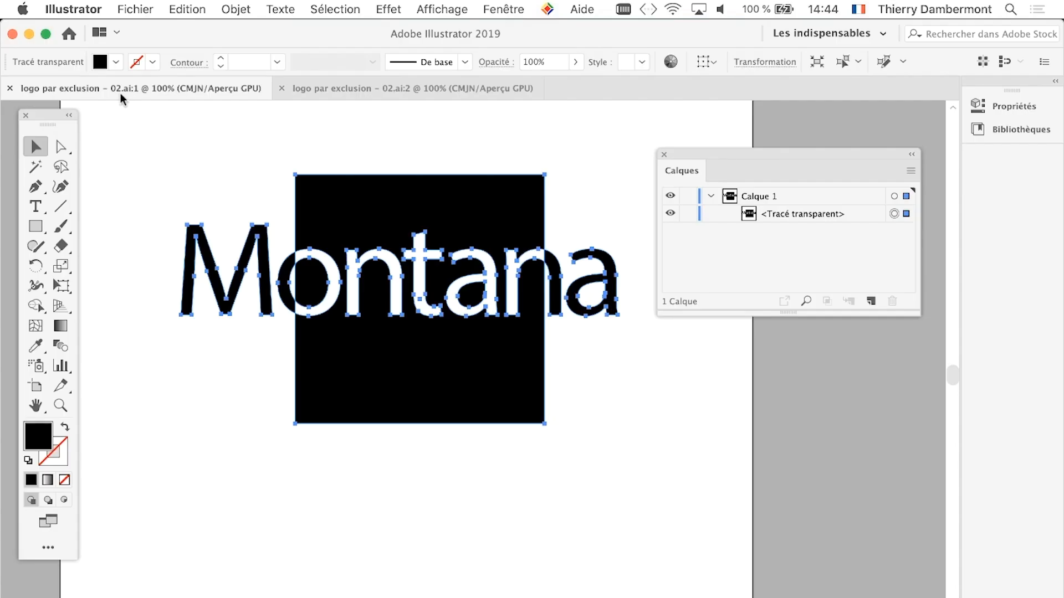
Tile the two document windows side by side (Mosaïque) and move the Calques panel below the logo in the first window.
{"action": "left_click", "coordinate": [502, 10]}
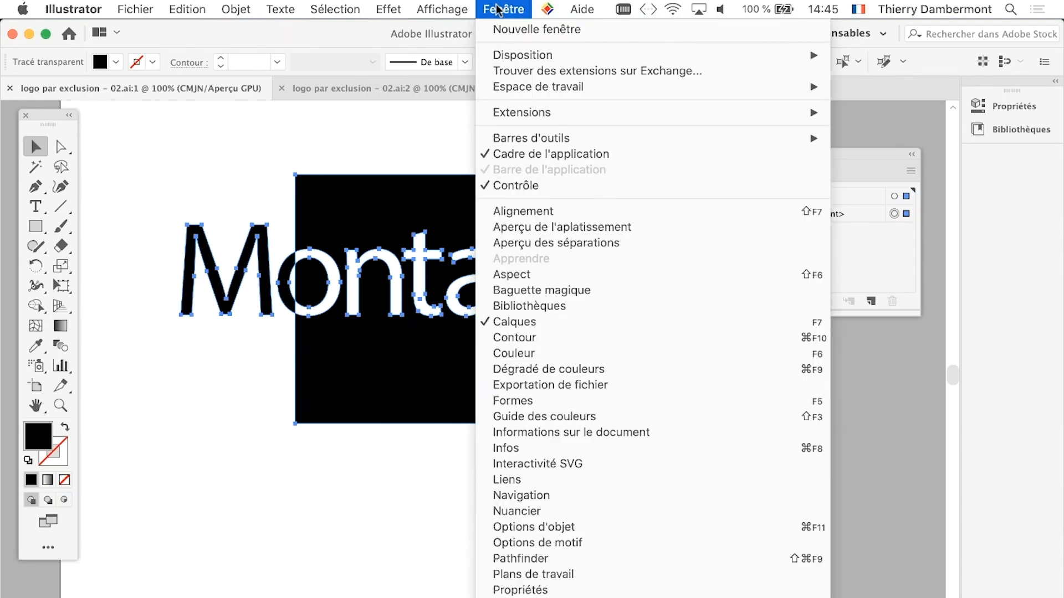
{"action": "mouse_move", "coordinate": [505, 57]}
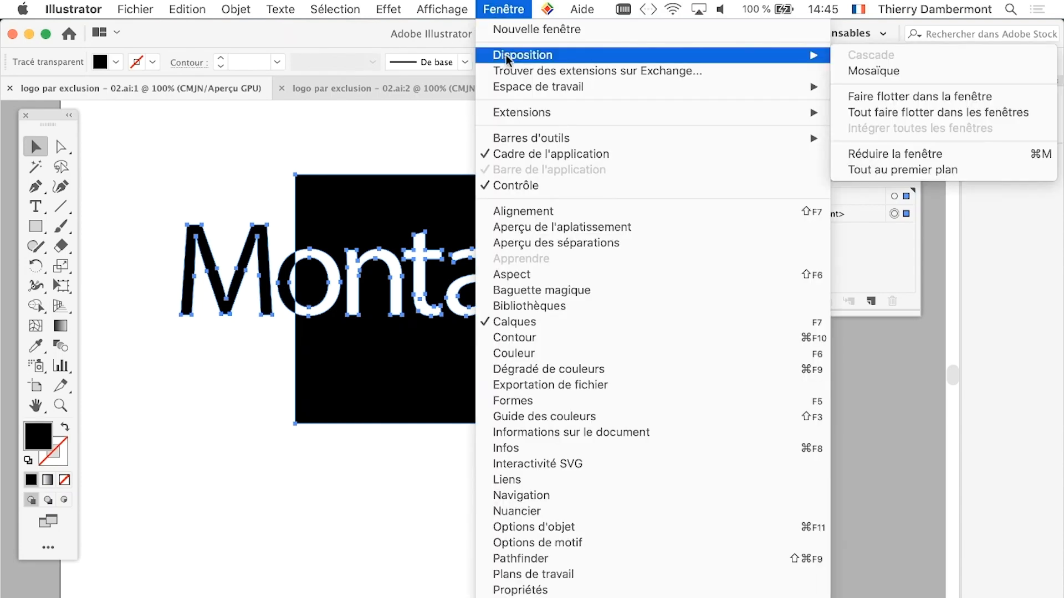
{"action": "left_click", "coordinate": [906, 68]}
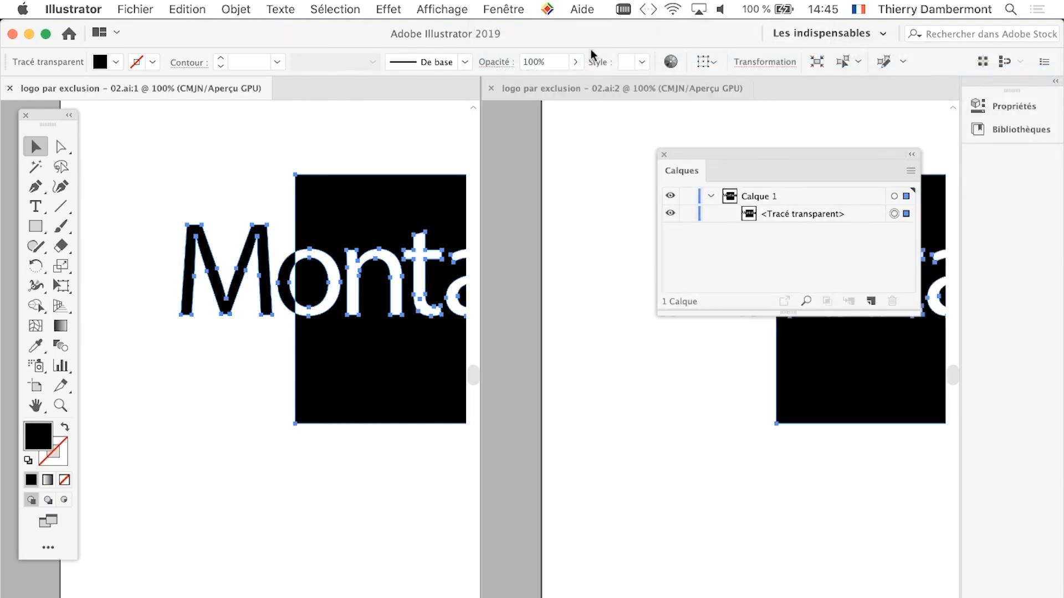
{"action": "left_click", "coordinate": [515, 10]}
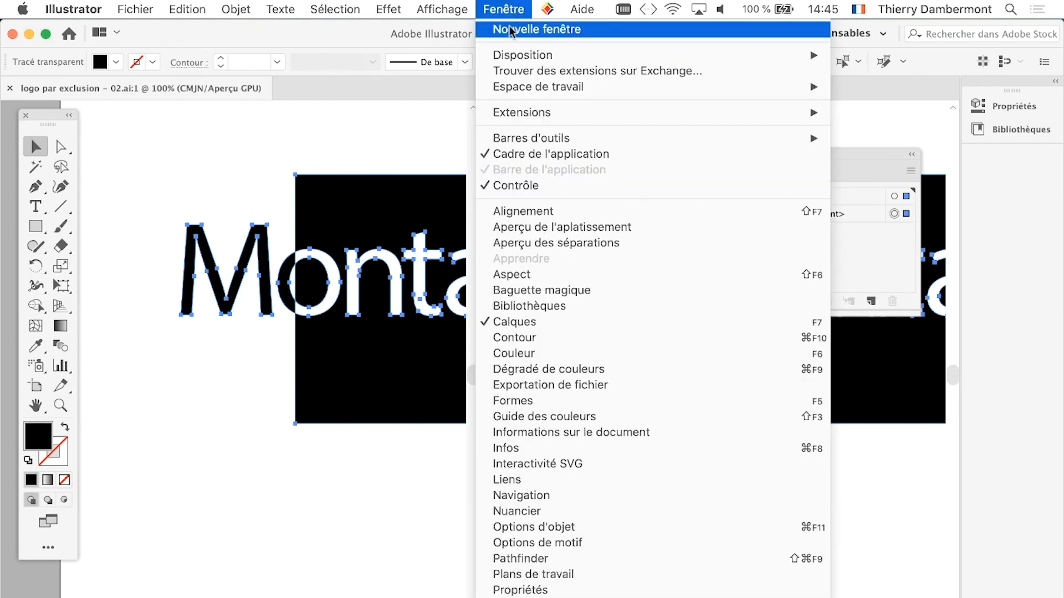
{"action": "mouse_move", "coordinate": [515, 53]}
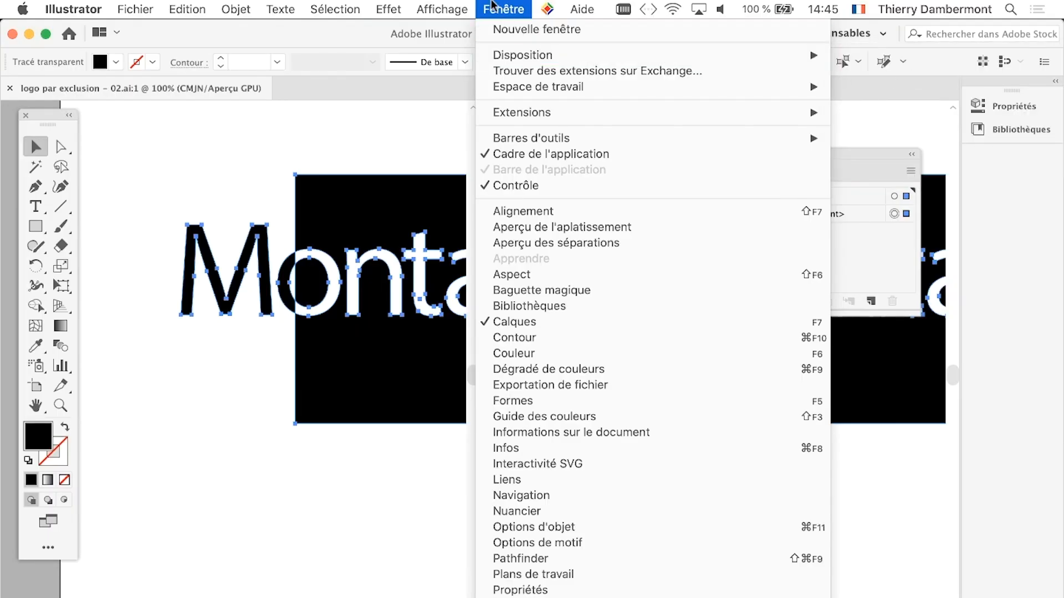
{"action": "left_click", "coordinate": [498, 27]}
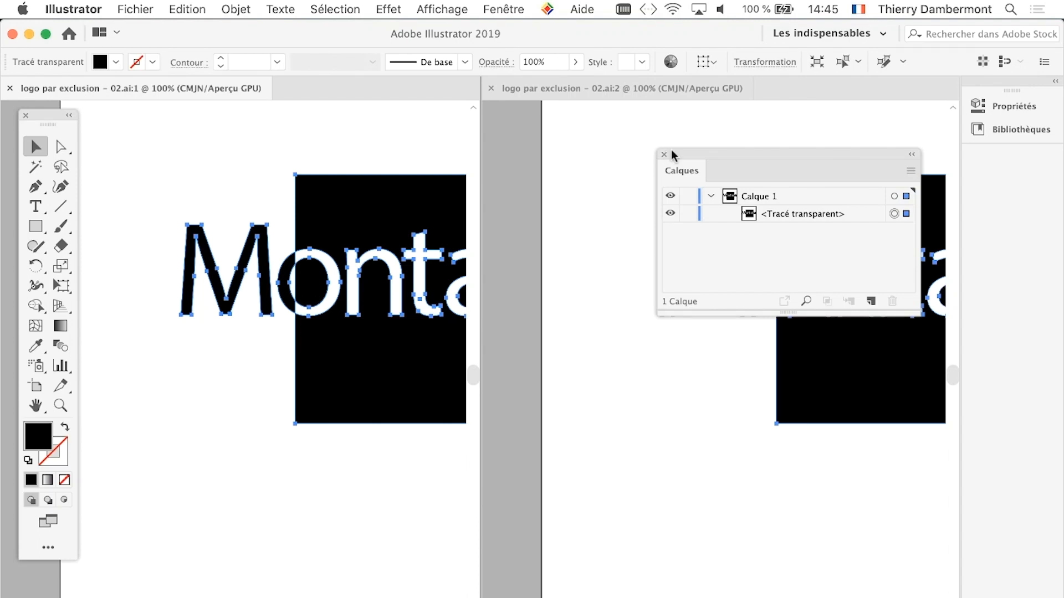
{"action": "left_click_drag", "start_coordinate": [678, 151], "coordinate": [244, 471]}
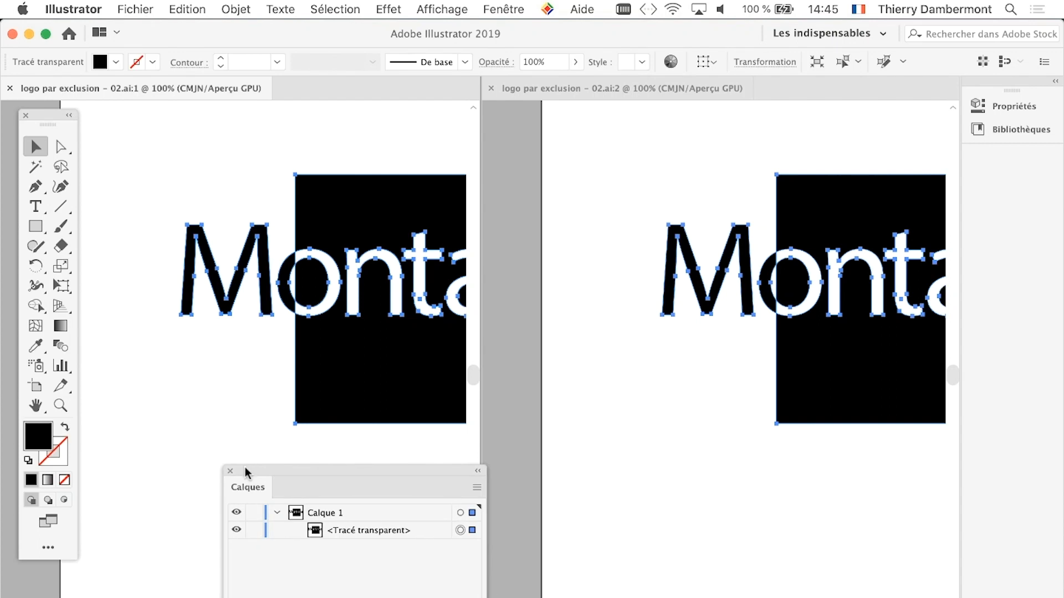
Switch the second document window to outline display (Contour) and deselect the logo.
{"action": "left_click", "coordinate": [562, 87]}
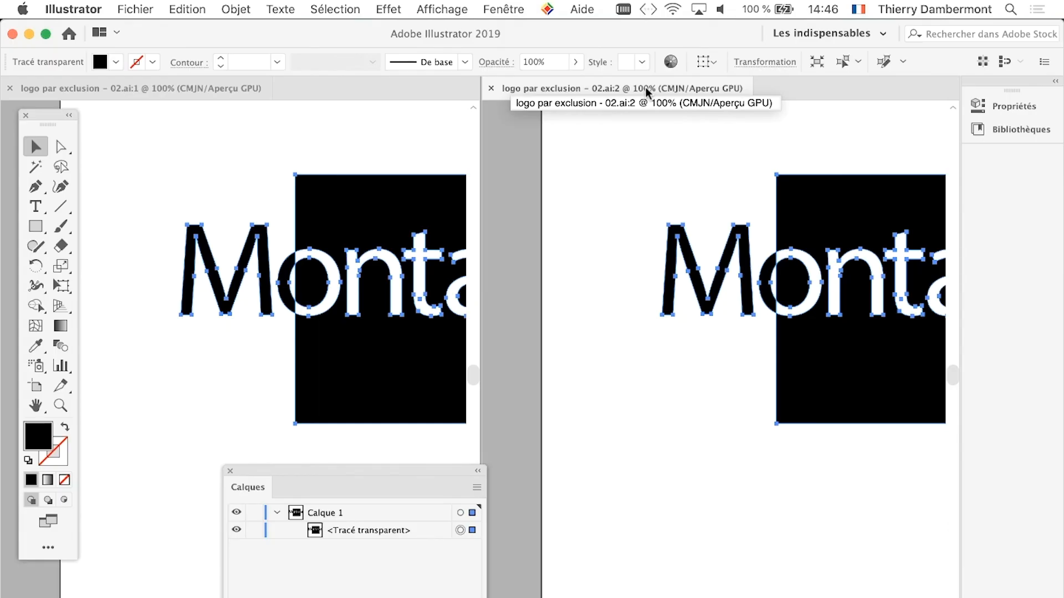
{"action": "key", "text": "super+y"}
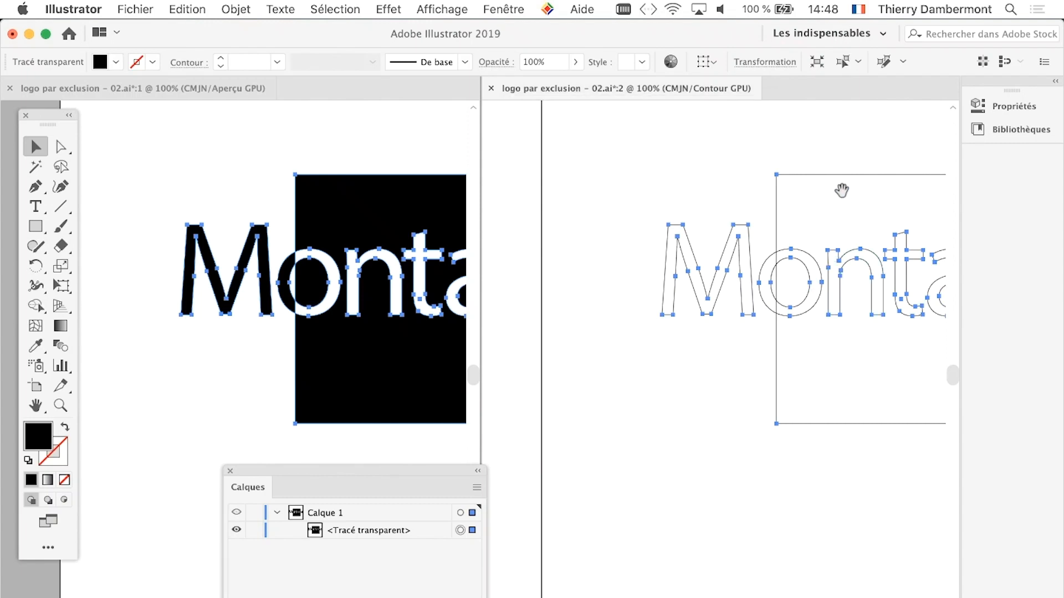
{"action": "left_click_drag", "start_coordinate": [841, 187], "coordinate": [677, 178]}
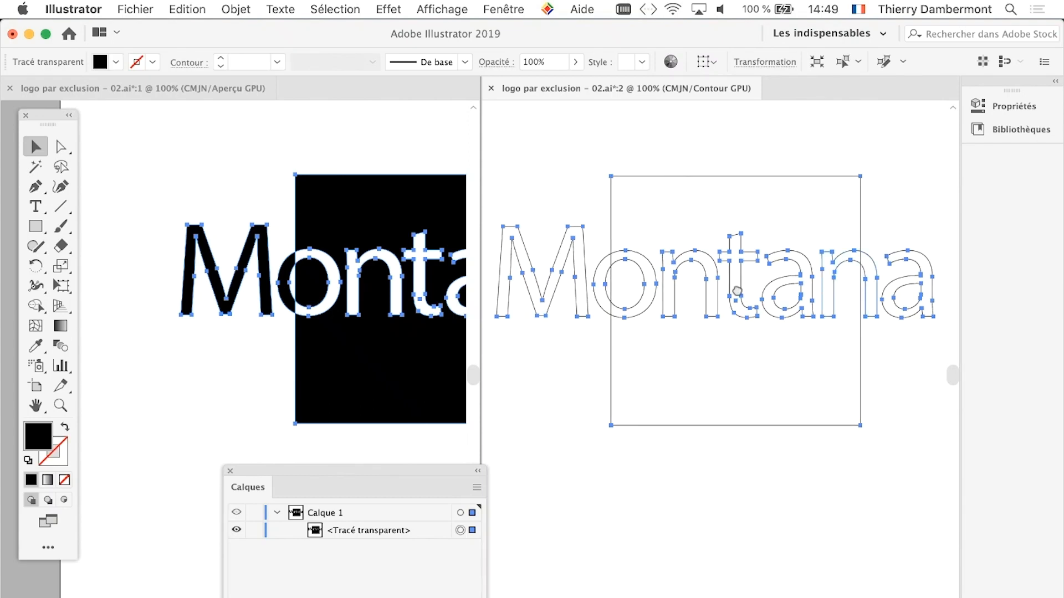
{"action": "left_click_drag", "start_coordinate": [736, 291], "coordinate": [784, 294]}
{"action": "scroll", "coordinate": [785, 294], "scroll_direction": "down", "scroll_amount": 1}
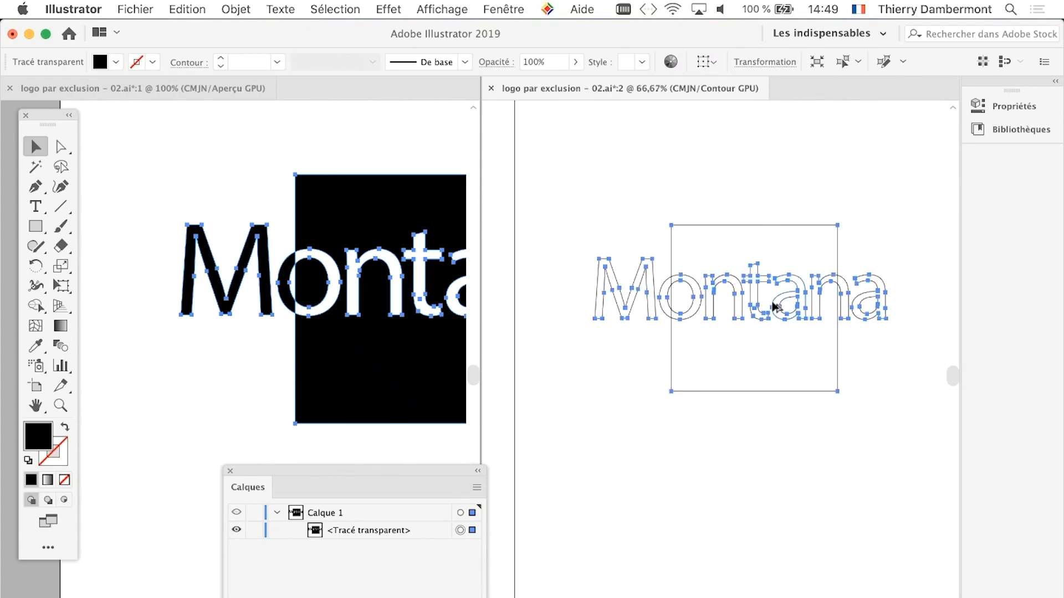
{"action": "scroll", "coordinate": [773, 307], "scroll_direction": "up", "scroll_amount": 1}
{"action": "scroll", "coordinate": [773, 308], "scroll_direction": "up", "scroll_amount": 1}
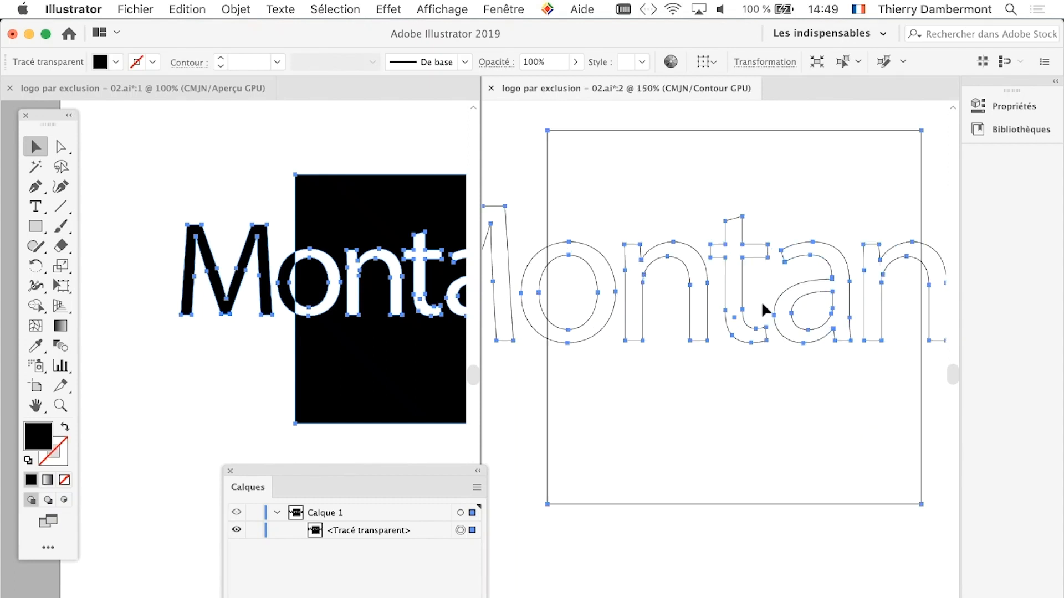
{"action": "scroll", "coordinate": [357, 315], "scroll_direction": "down", "scroll_amount": 1}
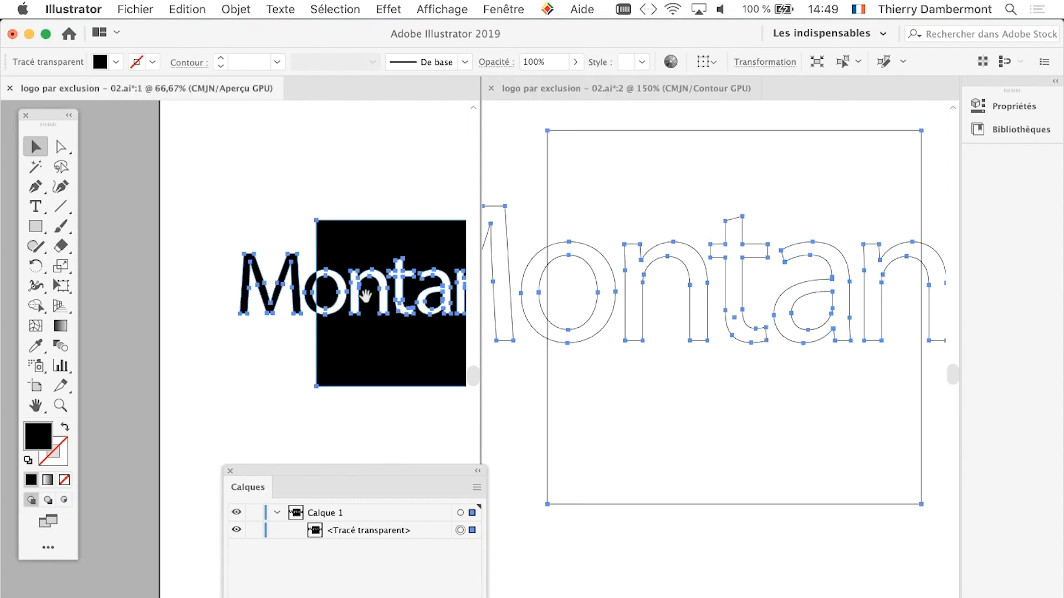
{"action": "scroll", "coordinate": [366, 299], "scroll_direction": "right", "scroll_amount": 5}
{"action": "left_click", "coordinate": [205, 154]}
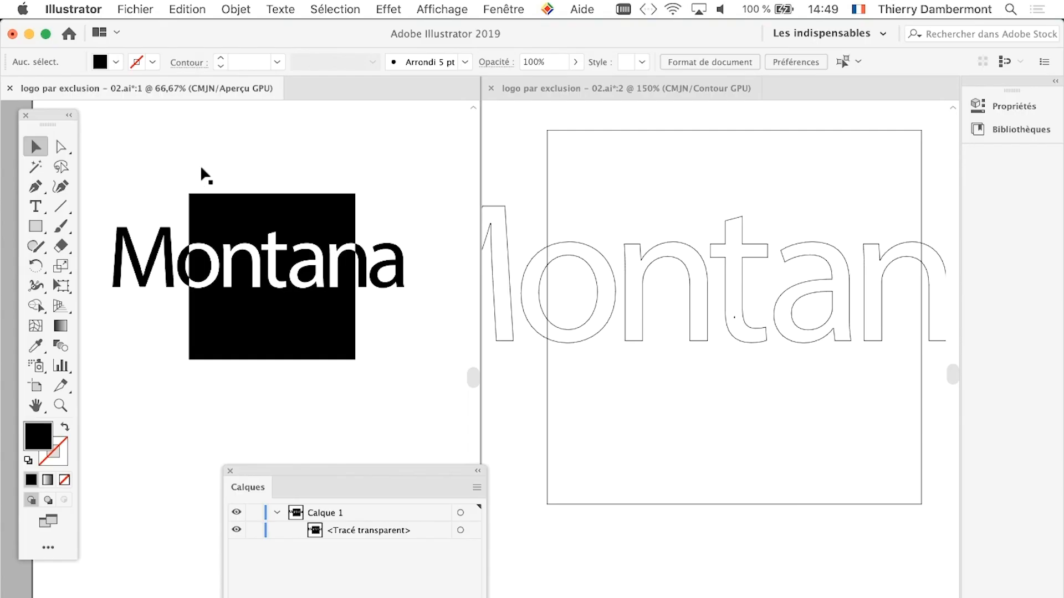
Lengthen the legs of the first letter n by moving its bottom anchor points straight down below the baseline with Direct Selection.
{"action": "left_click", "coordinate": [615, 196]}
{"action": "scroll", "coordinate": [709, 198], "scroll_direction": "down", "scroll_amount": 1}
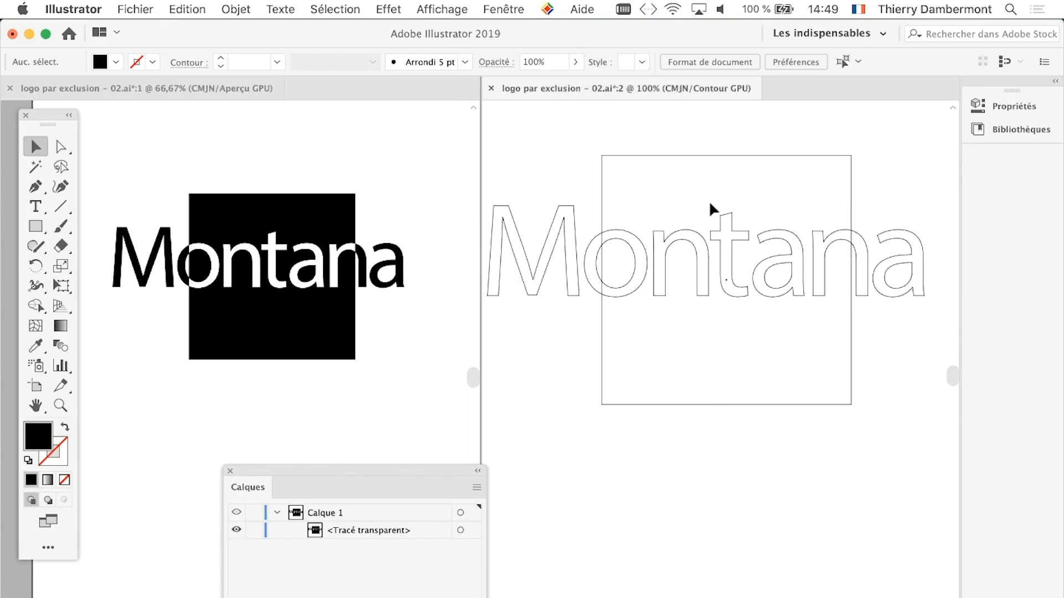
{"action": "scroll", "coordinate": [709, 208], "scroll_direction": "up", "scroll_amount": 1}
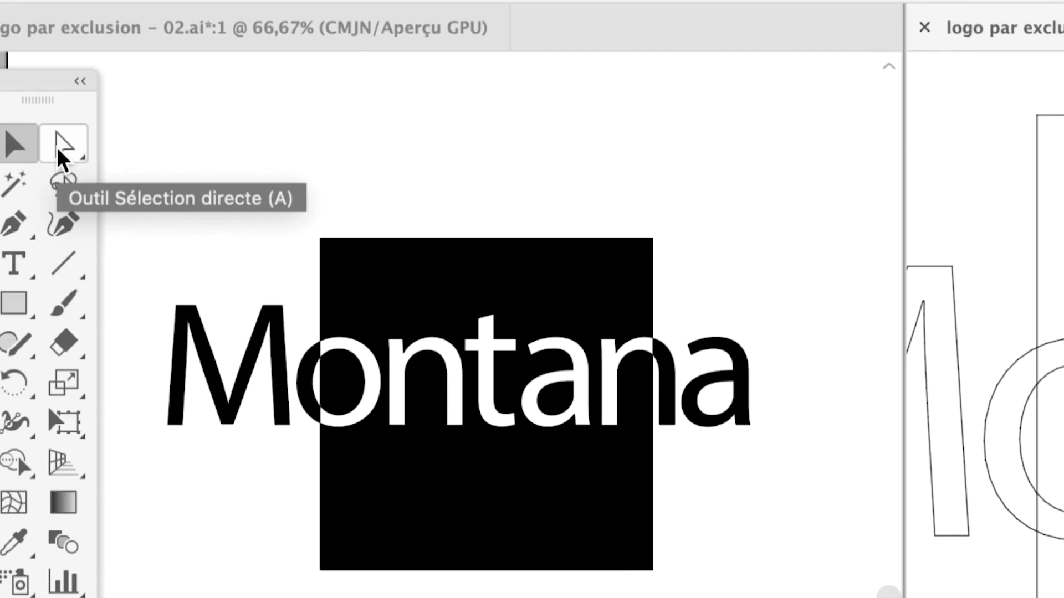
{"action": "left_click", "coordinate": [58, 149]}
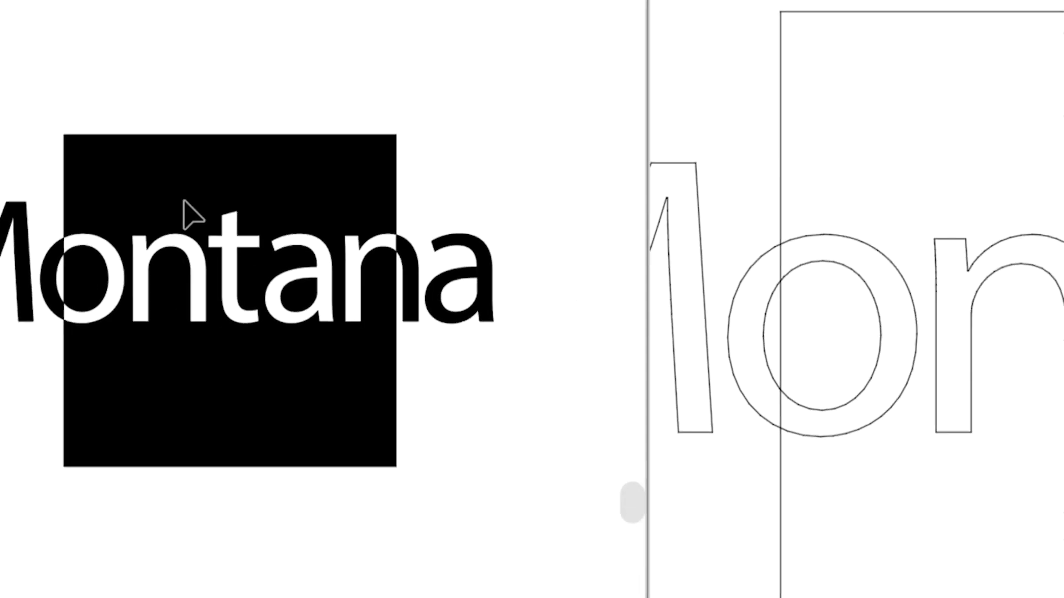
{"action": "left_click_drag", "start_coordinate": [392, 284], "coordinate": [590, 246]}
{"action": "left_click_drag", "start_coordinate": [495, 272], "coordinate": [495, 273]}
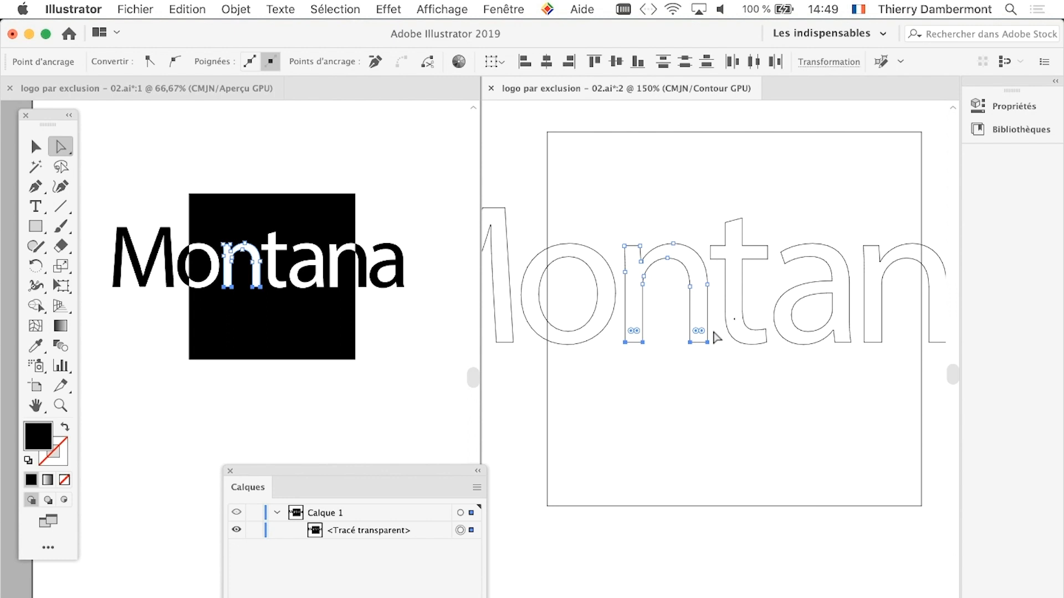
{"action": "key", "text": "shift+Down"}
{"action": "key", "text": "shift+Down"}
{"action": "key", "text": "shift+Down"}
{"action": "key", "text": "shift+Down"}
{"action": "key", "text": "shift+Down"}
{"action": "key", "text": "shift+Down"}
{"action": "key", "text": "shift+Down"}
{"action": "key", "text": "shift+Down"}
{"action": "key", "text": "shift+Down"}
{"action": "key", "text": "shift+Up"}
{"action": "key", "text": "shift+Up"}
{"action": "key", "text": "shift+Up"}
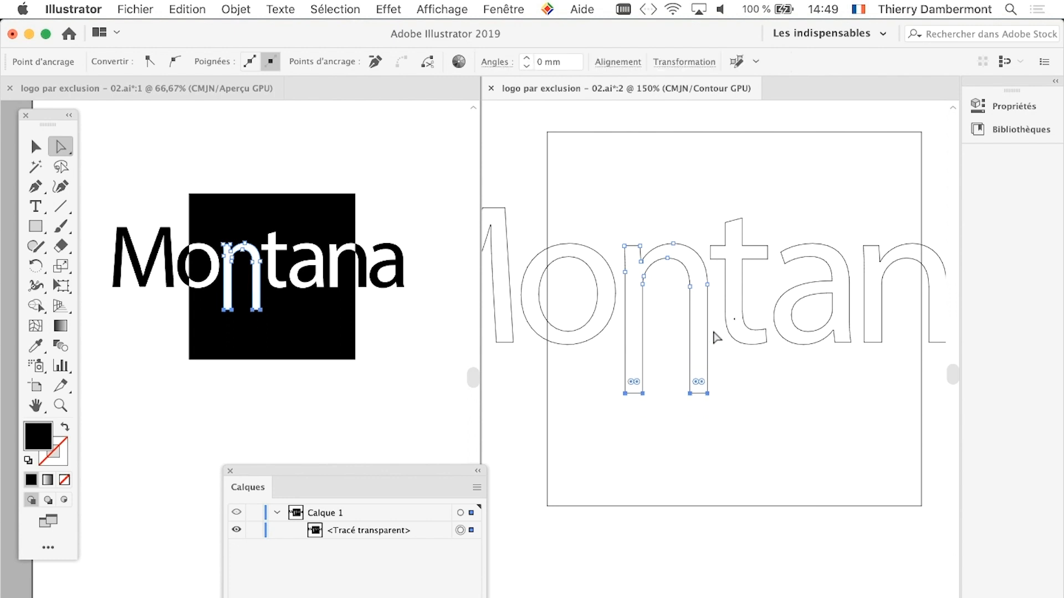
{"action": "key", "text": "shift+Down"}
{"action": "key", "text": "shift+Down"}
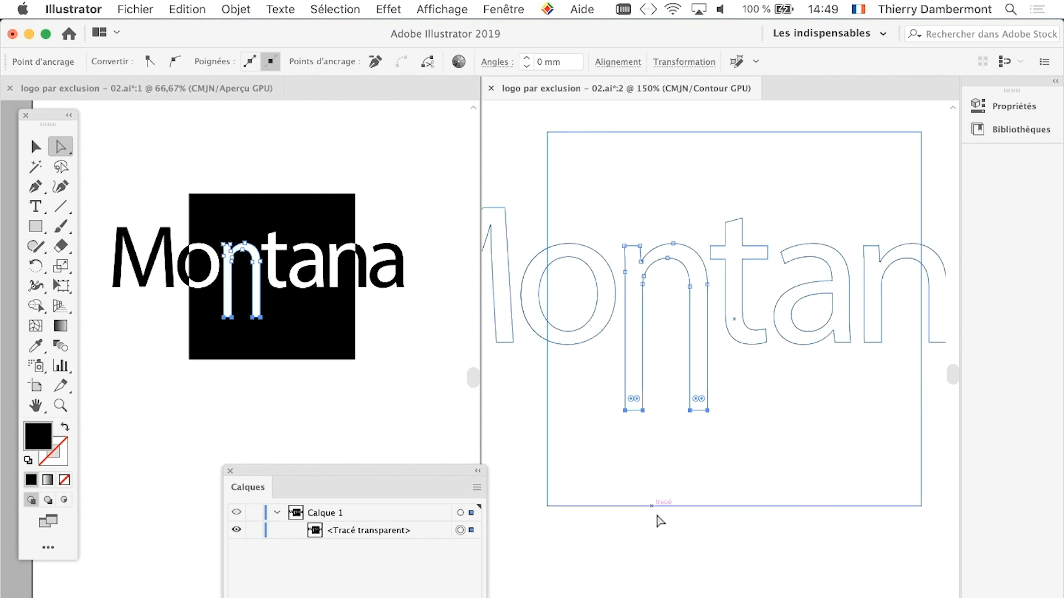
{"action": "left_click", "coordinate": [665, 529]}
{"action": "mouse_move", "coordinate": [783, 421]}
{"action": "left_mouse_down"}
{"action": "mouse_move", "coordinate": [627, 487]}
{"action": "mouse_move", "coordinate": [786, 443]}
{"action": "mouse_move", "coordinate": [798, 410]}
{"action": "left_mouse_up"}
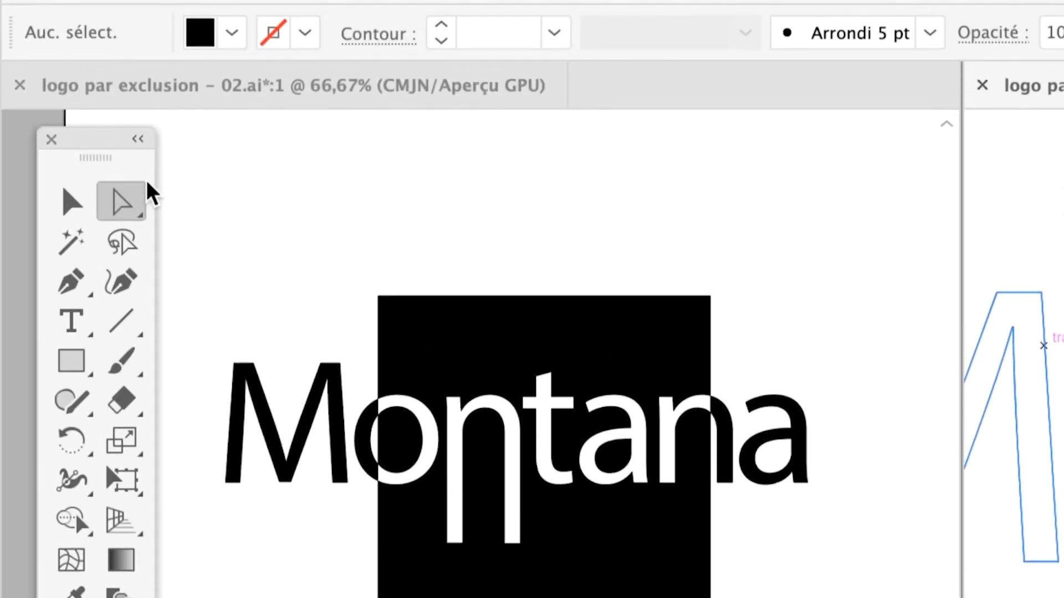
Select the tilted square with the Group Selection tool and shrink it proportionally with Free Transform, keeping its lowest corner in place.
{"action": "left_click", "coordinate": [122, 191]}
{"action": "left_click", "coordinate": [202, 236]}
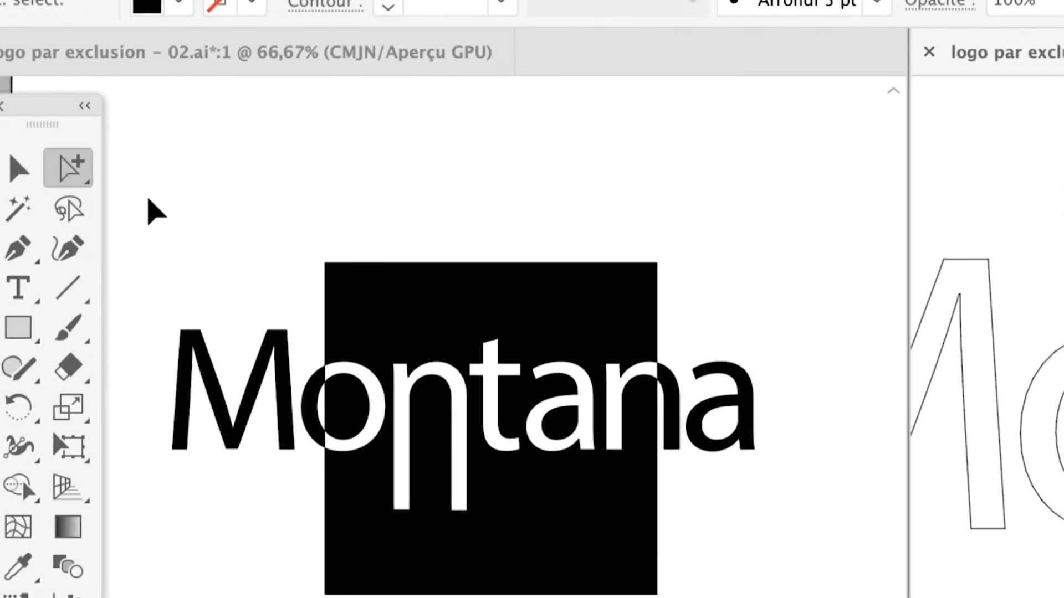
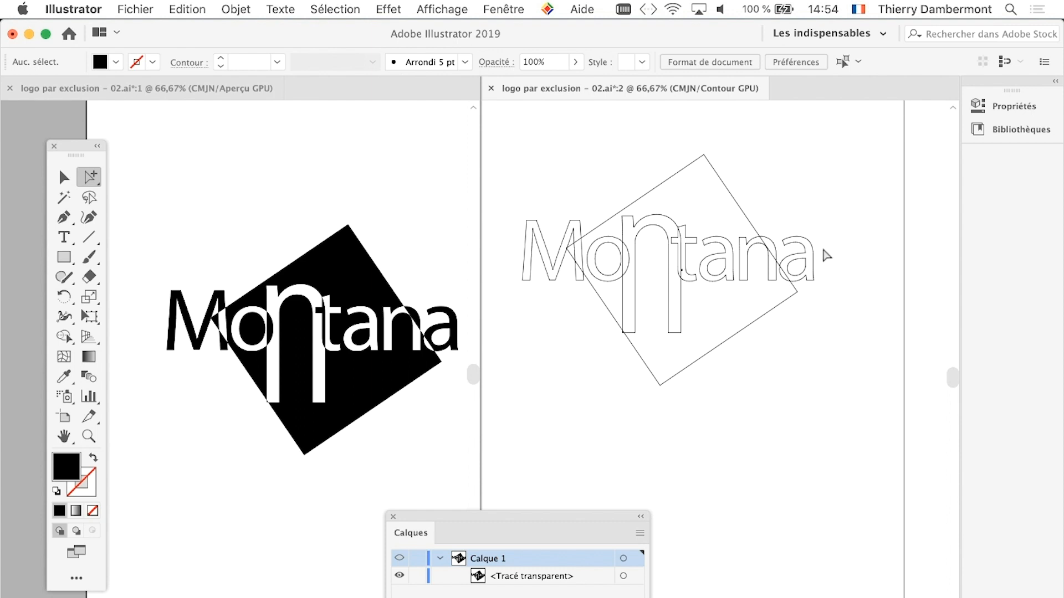
{"action": "scroll", "coordinate": [823, 255], "scroll_direction": "up", "scroll_amount": 3}
{"action": "scroll", "coordinate": [733, 299], "scroll_direction": "up", "scroll_amount": 2, "text": "alt"}
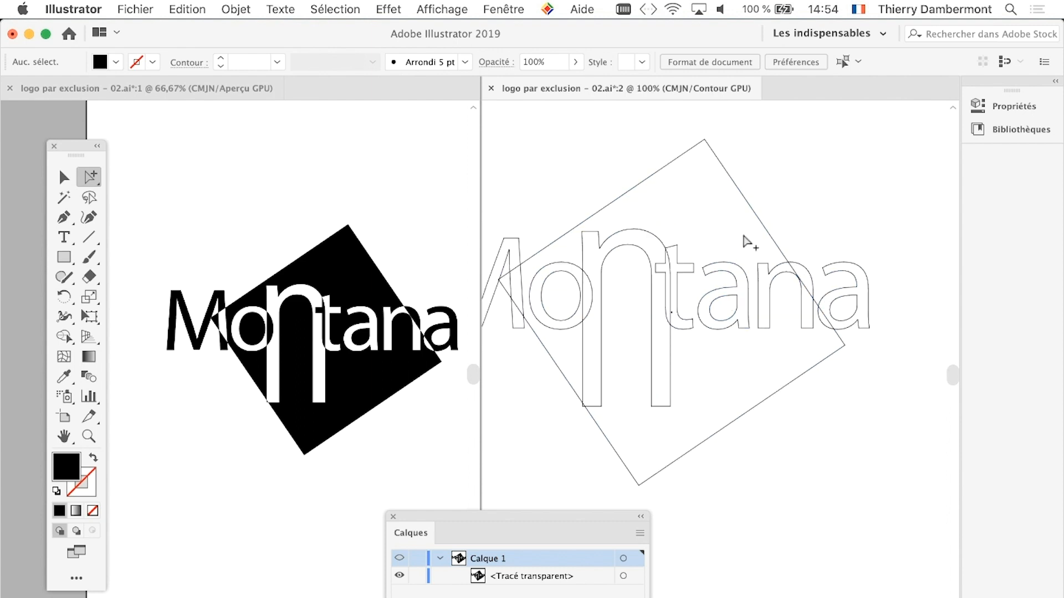
{"action": "left_click", "coordinate": [741, 194]}
{"action": "left_click", "coordinate": [89, 317]}
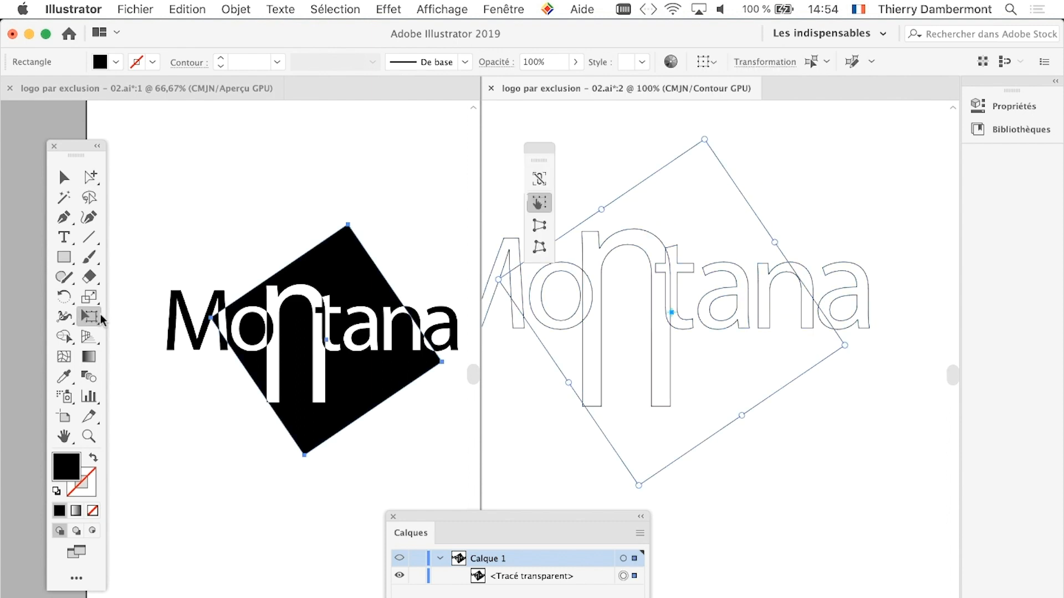
{"action": "left_click_drag", "start_coordinate": [703, 139], "coordinate": [704, 182]}
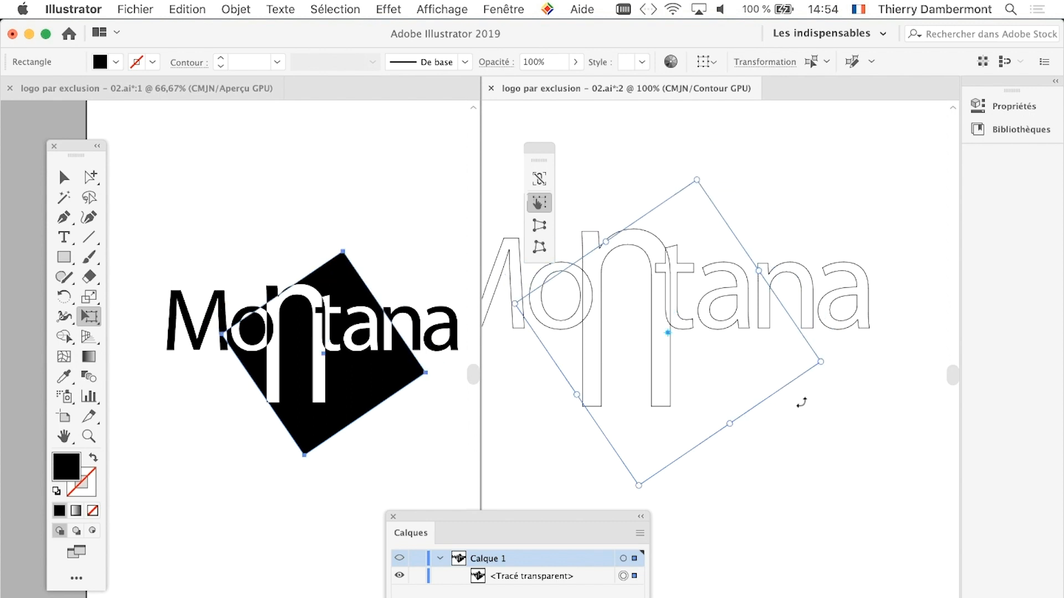
Move only the square up and to the left behind the word Montana with the Group Selection tool.
{"action": "left_click", "coordinate": [90, 178]}
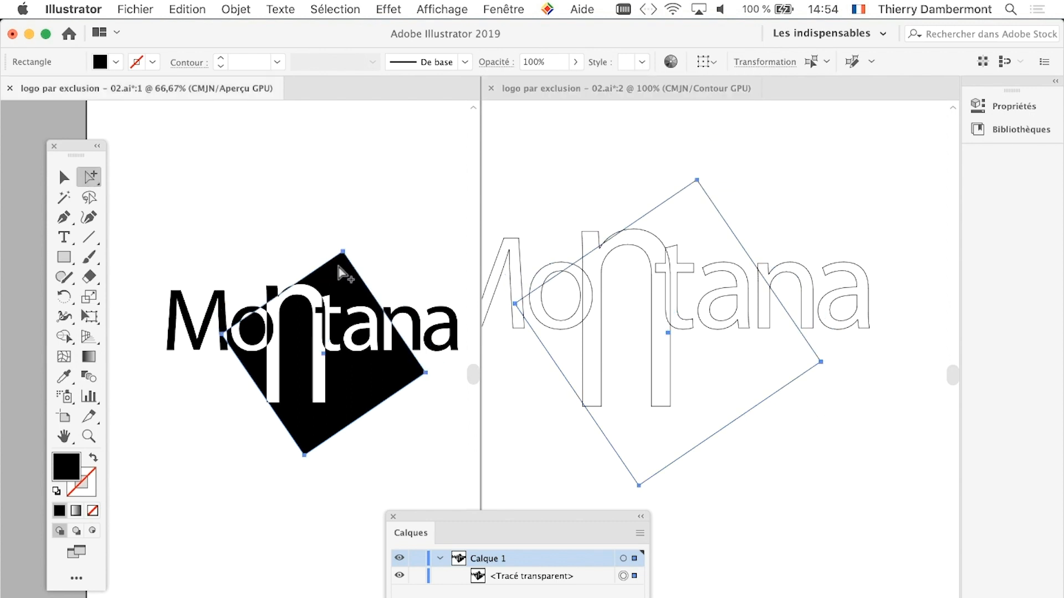
{"action": "left_click", "coordinate": [399, 450]}
{"action": "key", "text": "super+minus"}
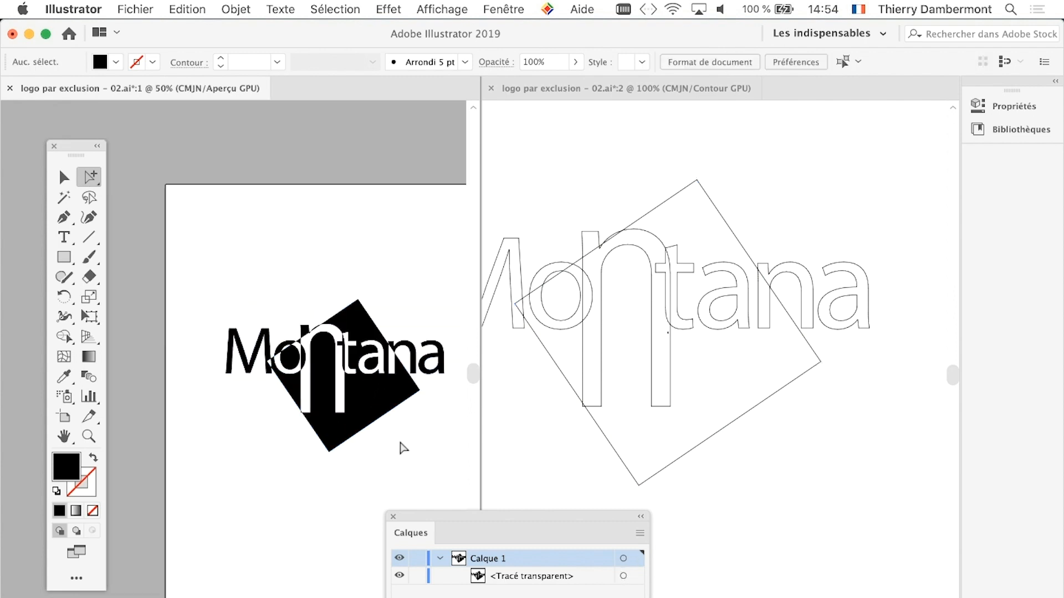
{"action": "left_click_drag", "start_coordinate": [729, 427], "coordinate": [700, 377]}
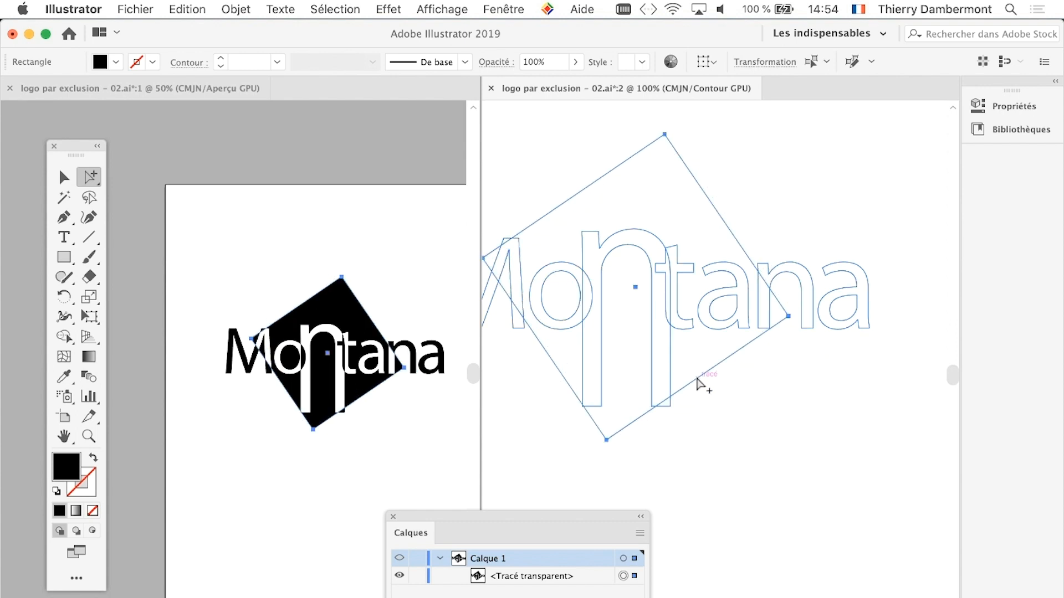
Nudge only the tilted square slightly up and to the right behind the word Montana, and deselect it.
{"action": "left_click", "coordinate": [422, 286]}
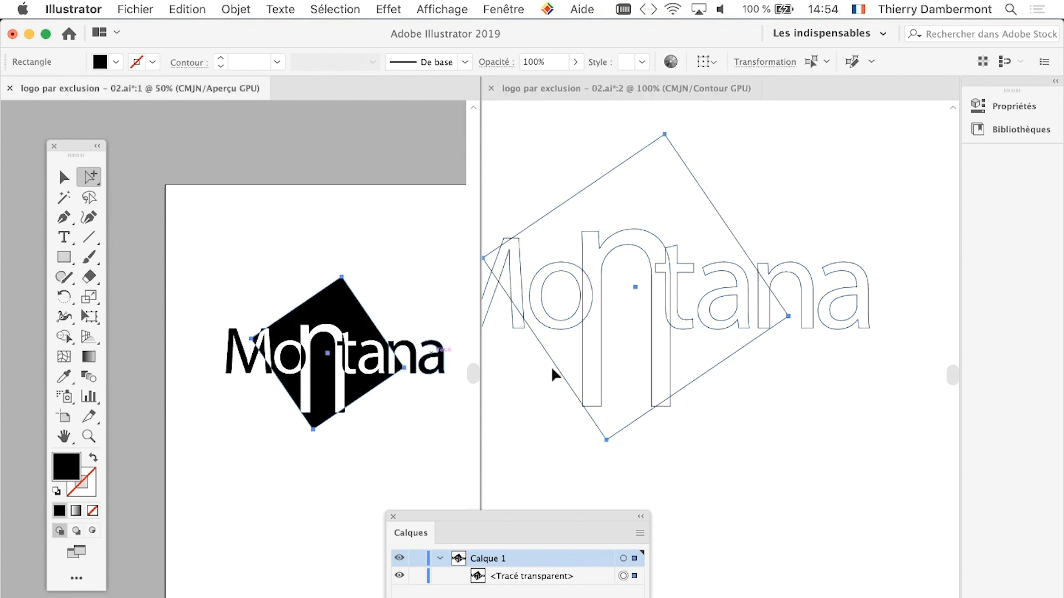
{"action": "mouse_move", "coordinate": [696, 378]}
{"action": "left_mouse_down"}
{"action": "mouse_move", "coordinate": [725, 354]}
{"action": "mouse_move", "coordinate": [704, 362]}
{"action": "left_mouse_up"}
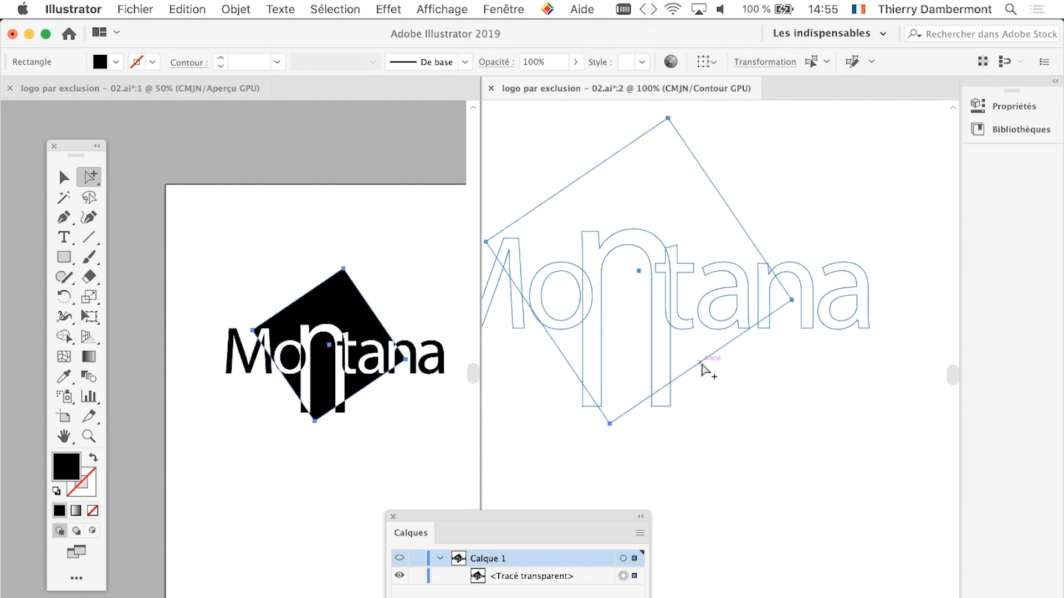
{"action": "left_click", "coordinate": [736, 434]}
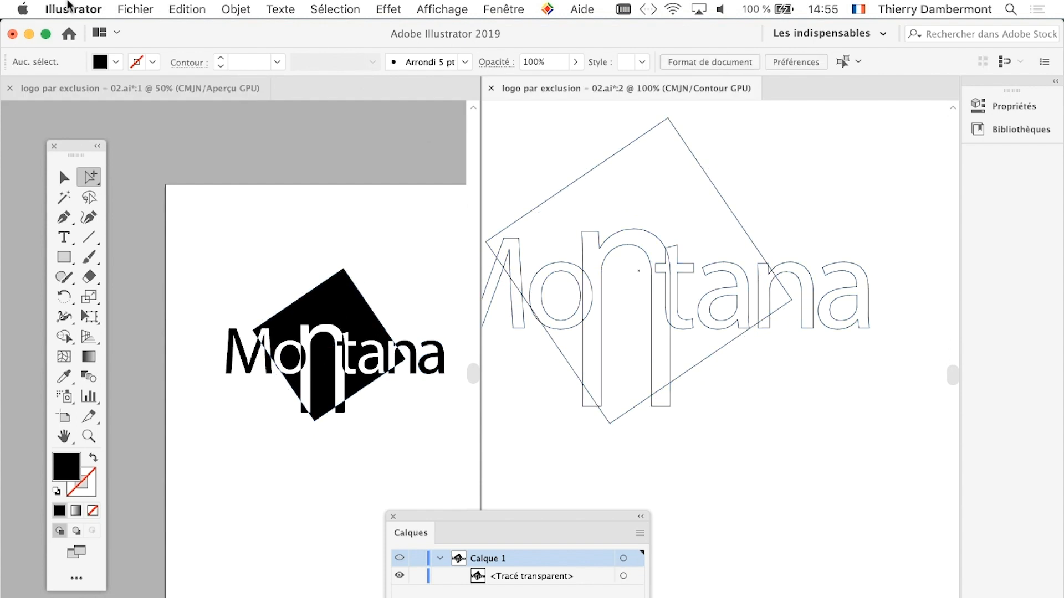
Save the document under the new name logo par exclusion - 03.ai in DOCS SESSION F, keeping the Illustrator CC version options.
{"action": "left_click", "coordinate": [135, 9]}
{"action": "left_click", "coordinate": [217, 149]}
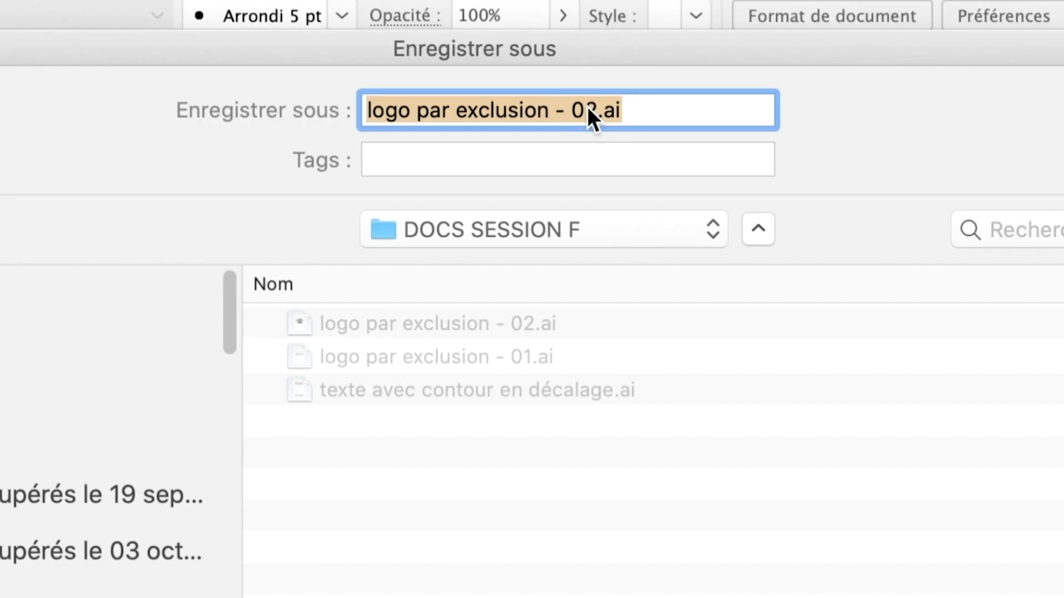
{"action": "left_click", "coordinate": [587, 106]}
{"action": "left_click_drag", "start_coordinate": [588, 108], "coordinate": [590, 108]}
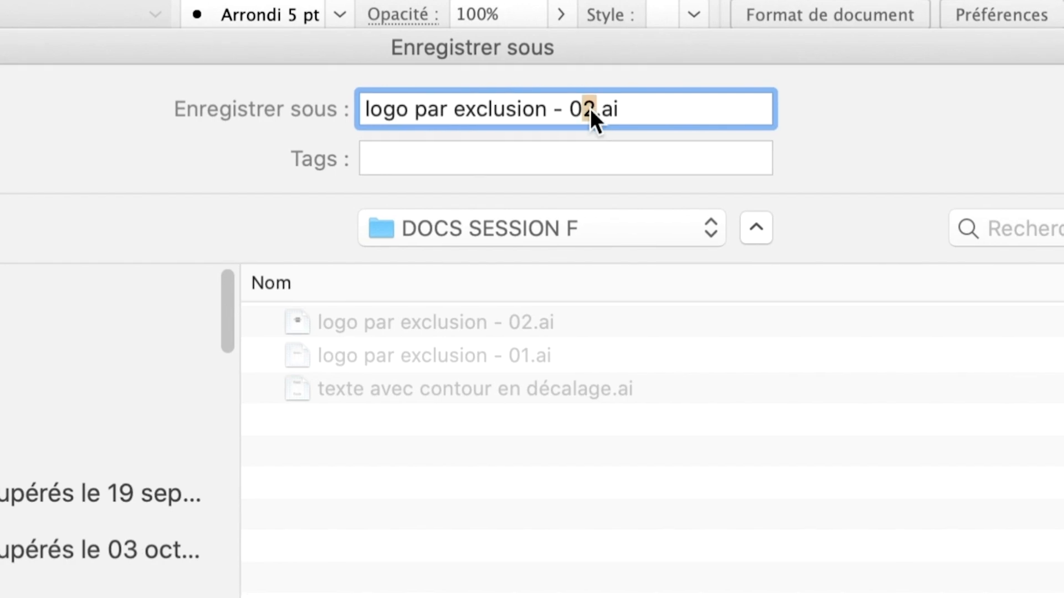
{"action": "type", "text": "3"}
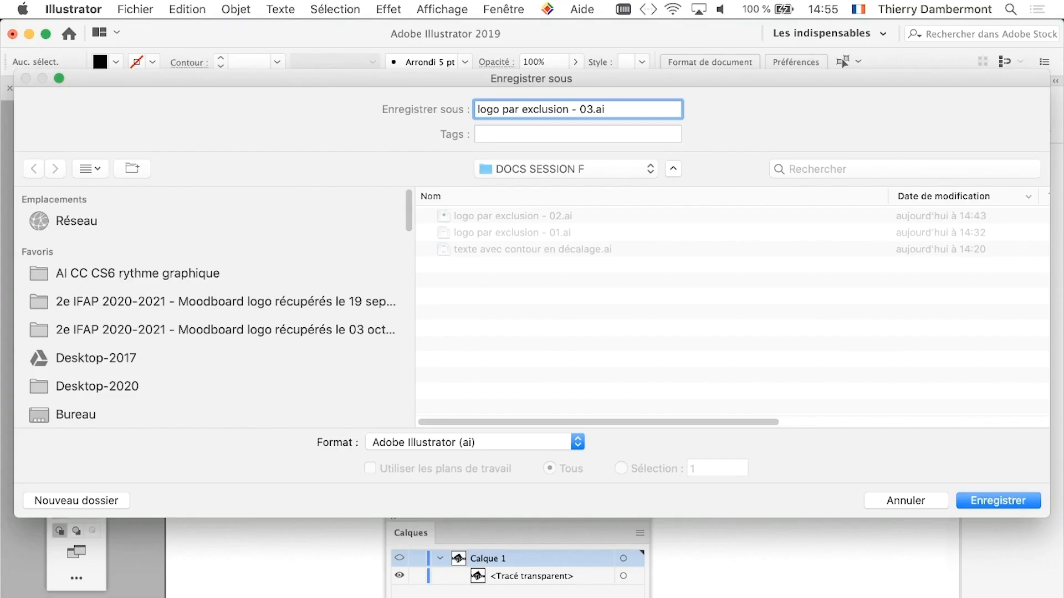
{"action": "key", "text": "Return"}
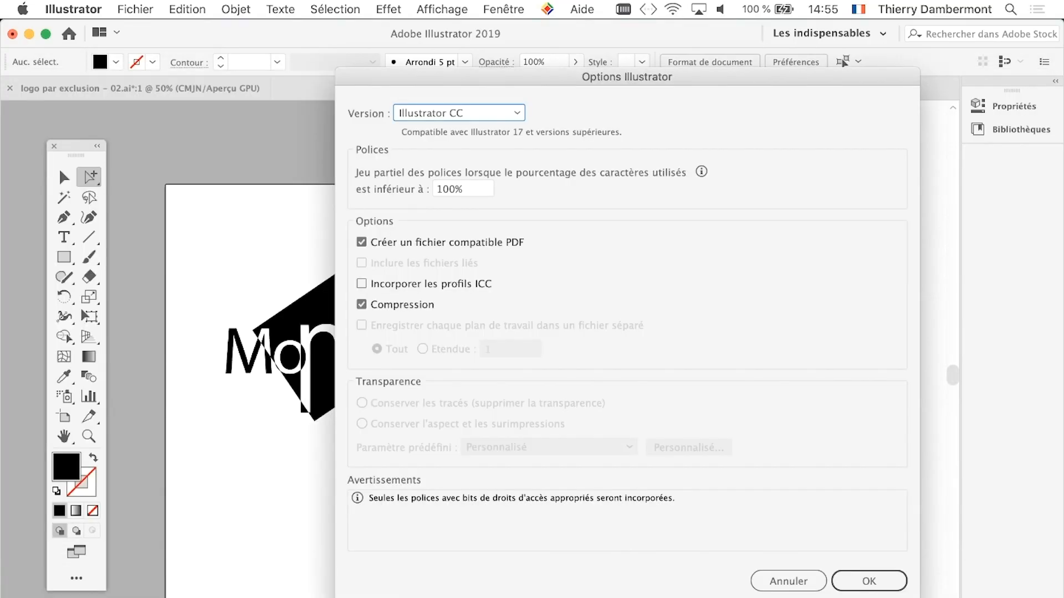
{"action": "key", "text": "Return"}
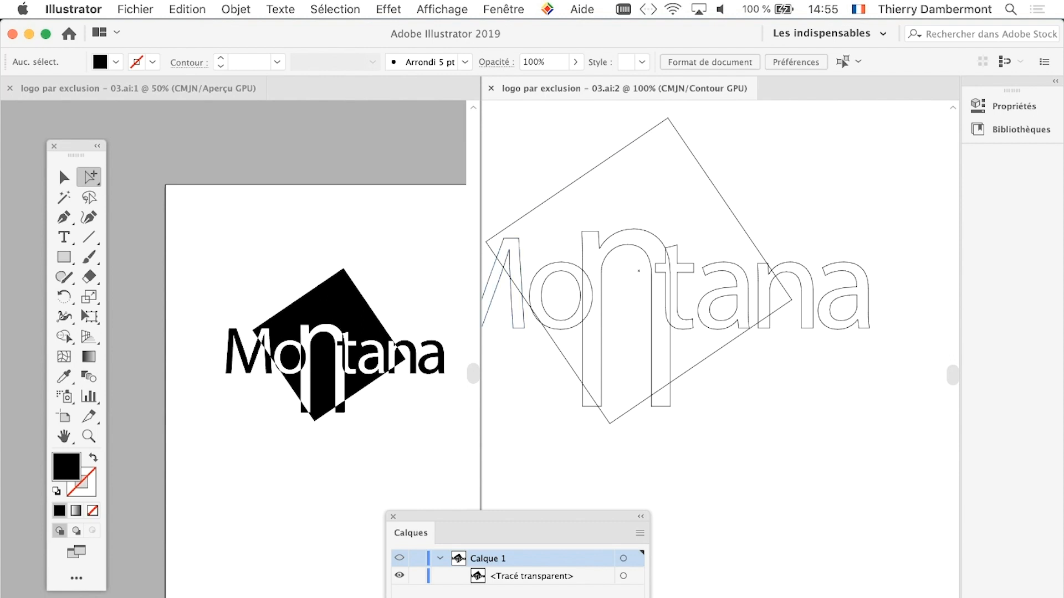
Move the floating tools panel clear of the logo and close the document's second window in outline display.
{"action": "key", "text": "super+plus"}
{"action": "left_click_drag", "start_coordinate": [76, 146], "coordinate": [30, 133]}
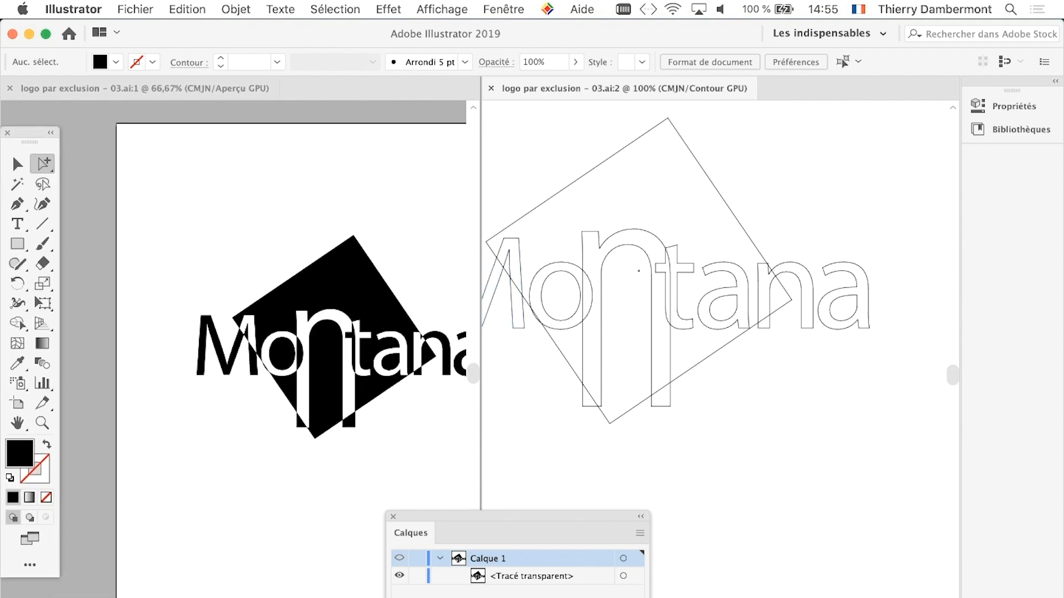
{"action": "left_click", "coordinate": [145, 89]}
{"action": "left_click_drag", "start_coordinate": [332, 222], "coordinate": [263, 185]}
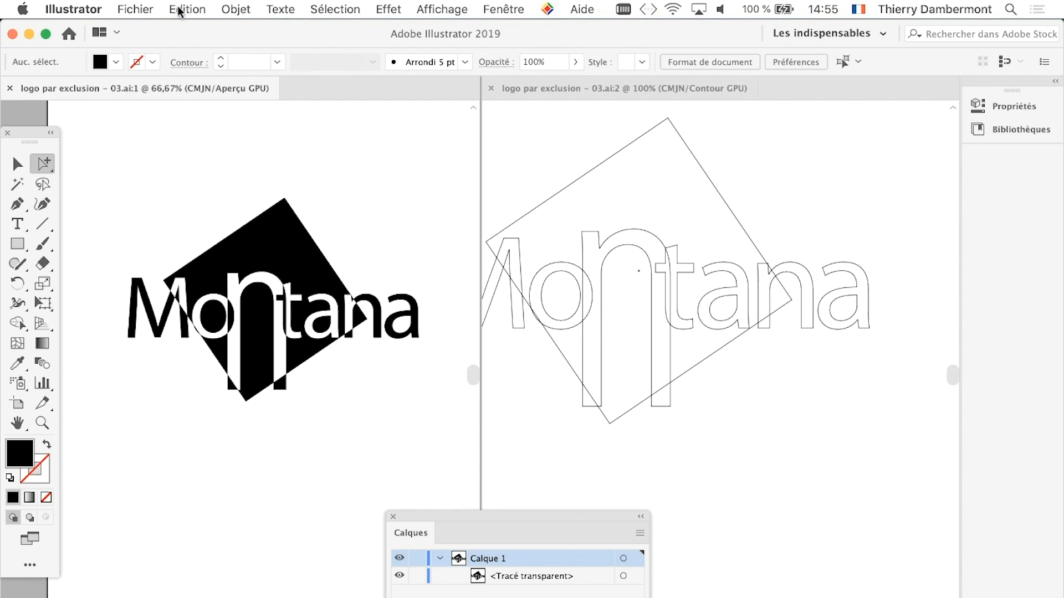
{"action": "left_click", "coordinate": [137, 9]}
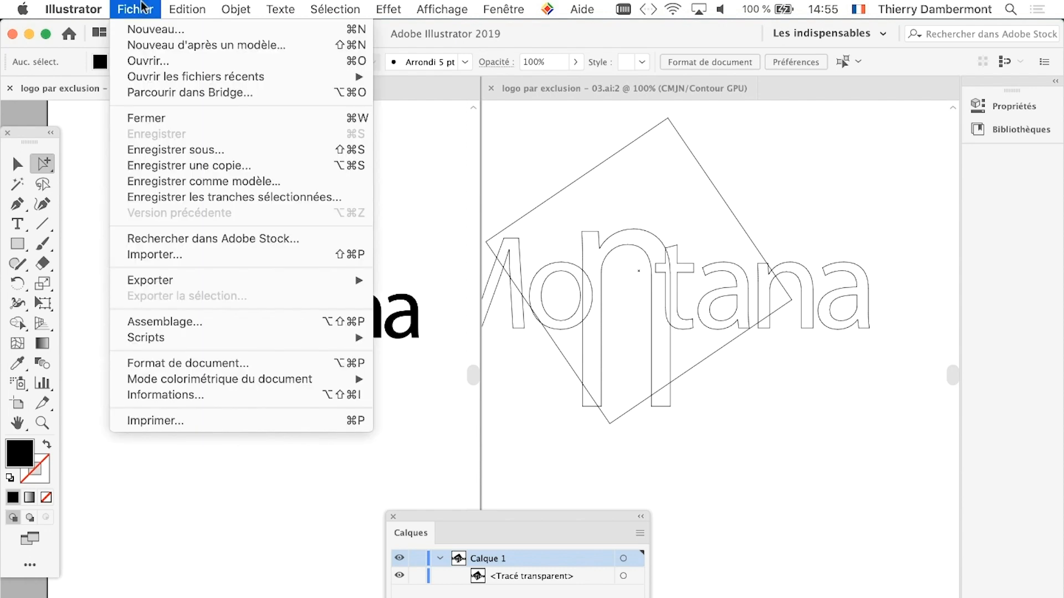
{"action": "left_click", "coordinate": [551, 169]}
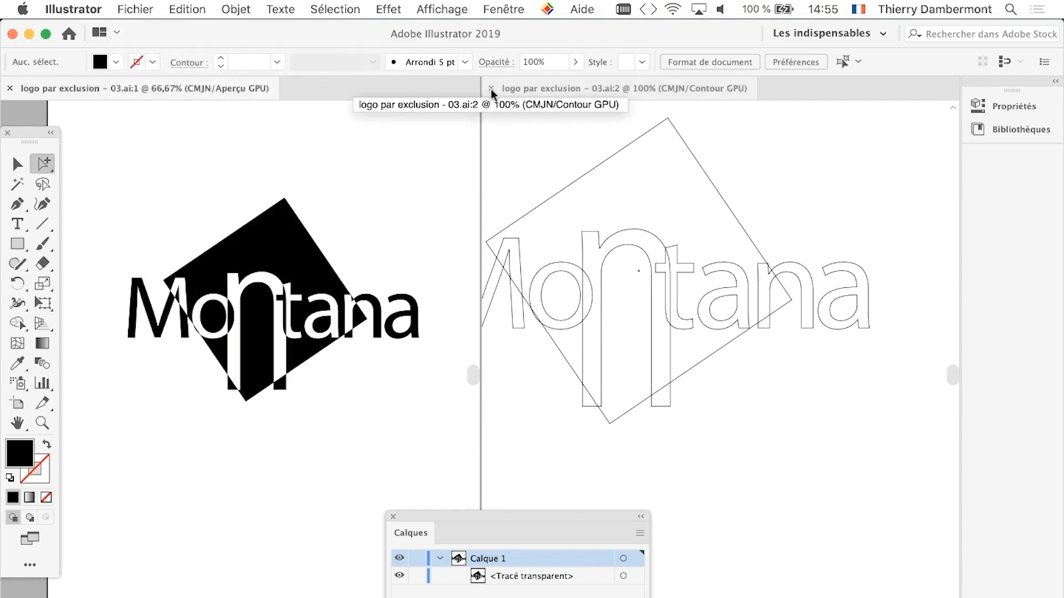
{"action": "left_click", "coordinate": [491, 89]}
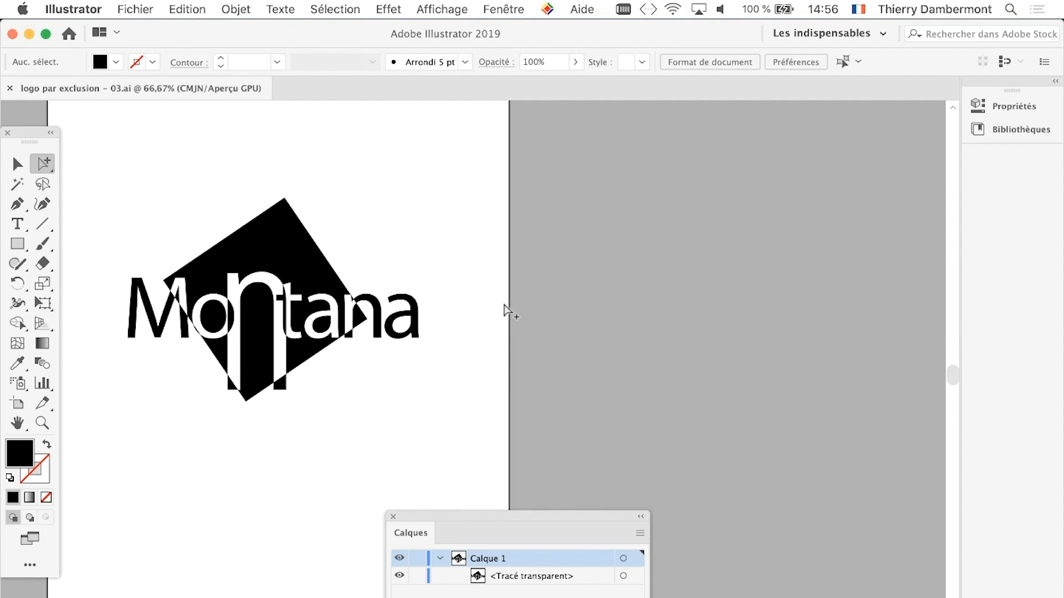
Close the logo par exclusion - 03.ai document and the Illustrator home window.
{"action": "scroll", "coordinate": [505, 310], "scroll_direction": "down", "scroll_amount": 1}
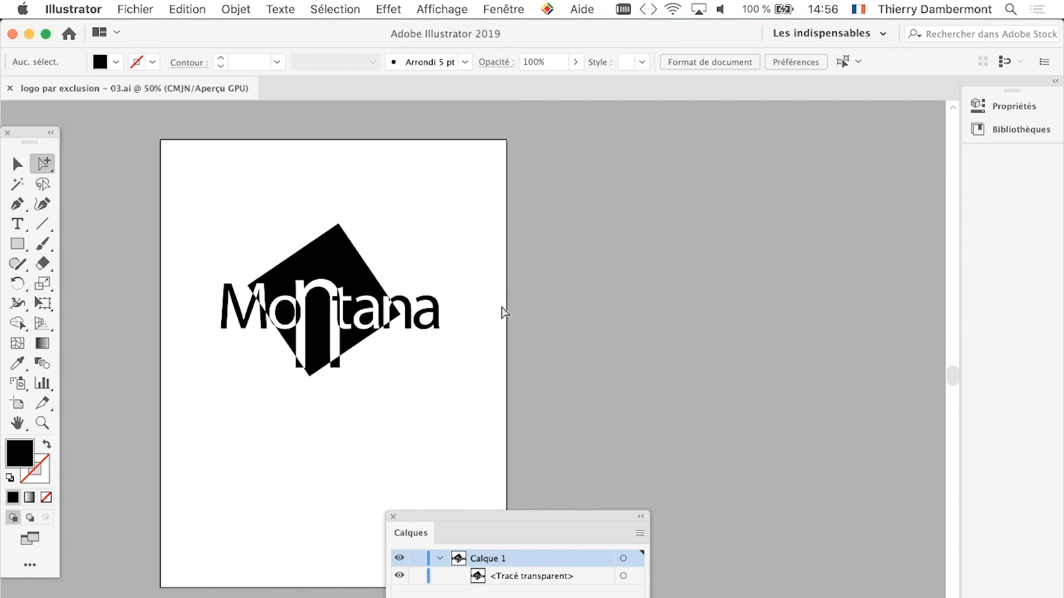
{"action": "left_click", "coordinate": [9, 89]}
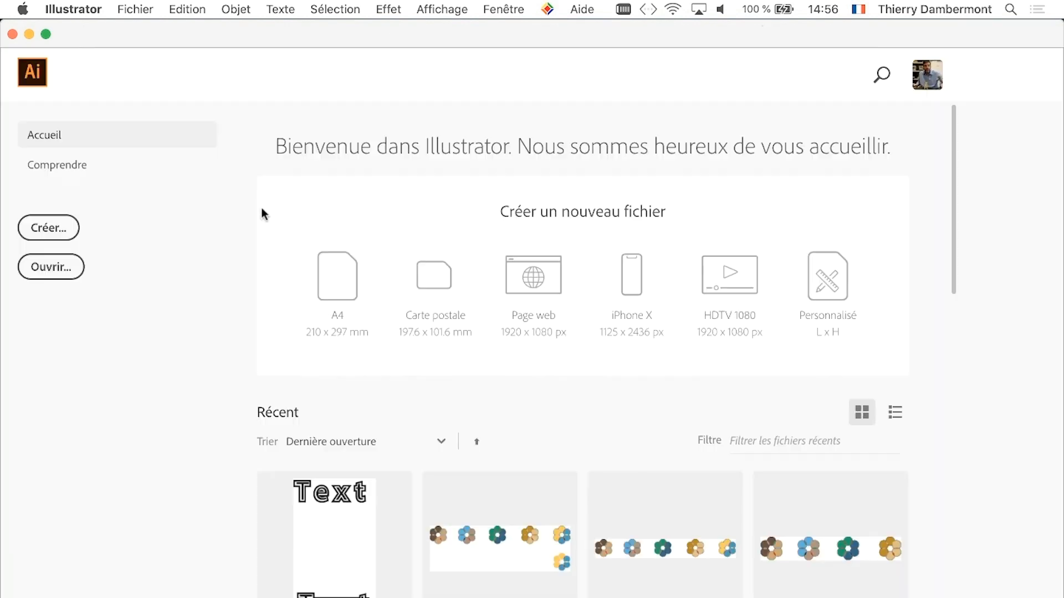
{"action": "left_click", "coordinate": [12, 34]}
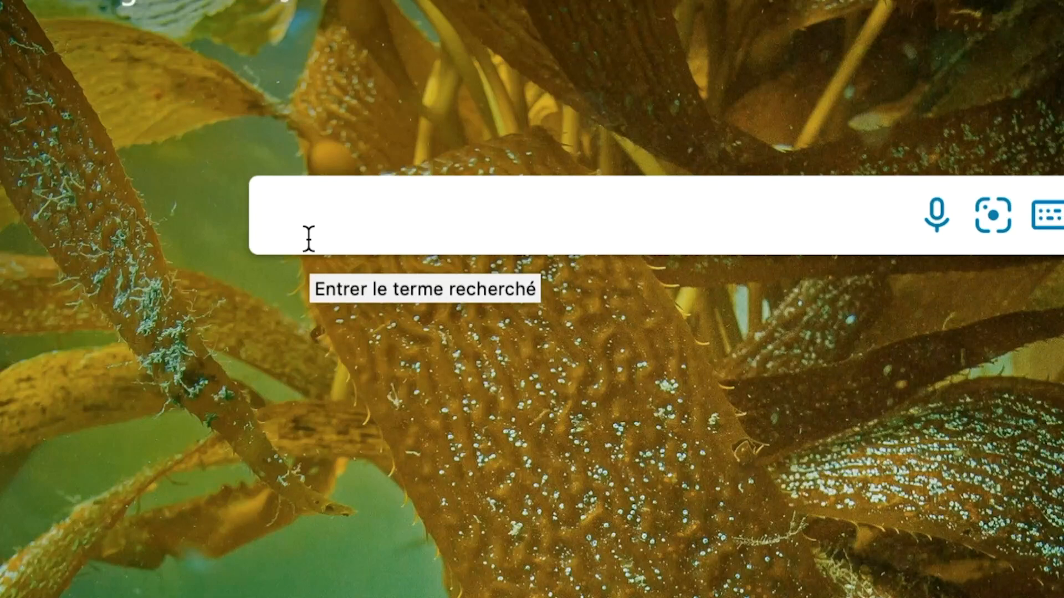
In Firefox, search Bing for mock-up and browse the image results for logo presentation examples.
{"action": "type", "text": "mock-up"}
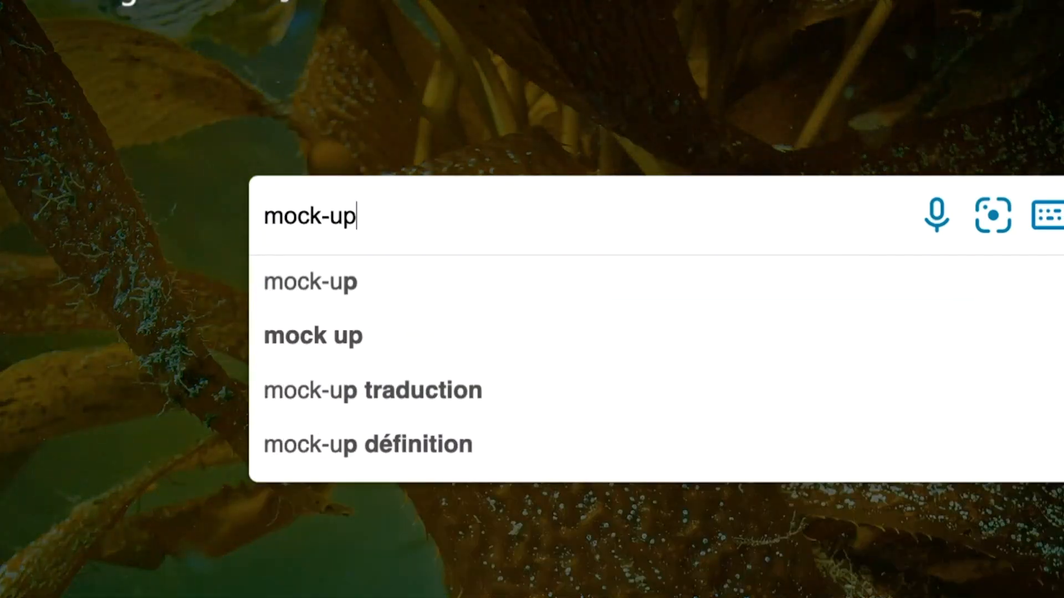
{"action": "key", "text": "Return"}
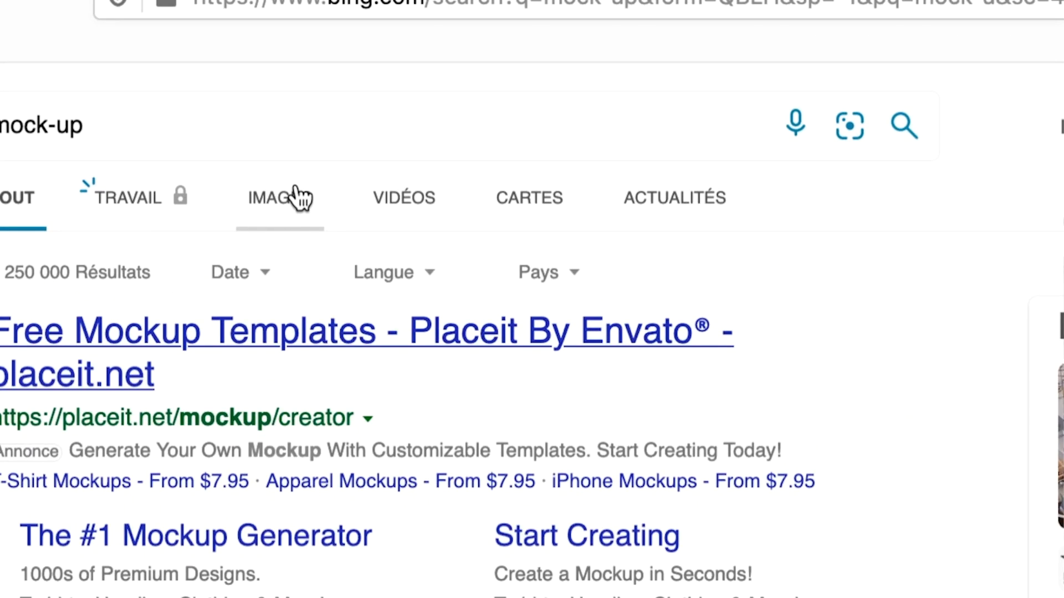
{"action": "left_click", "coordinate": [299, 198]}
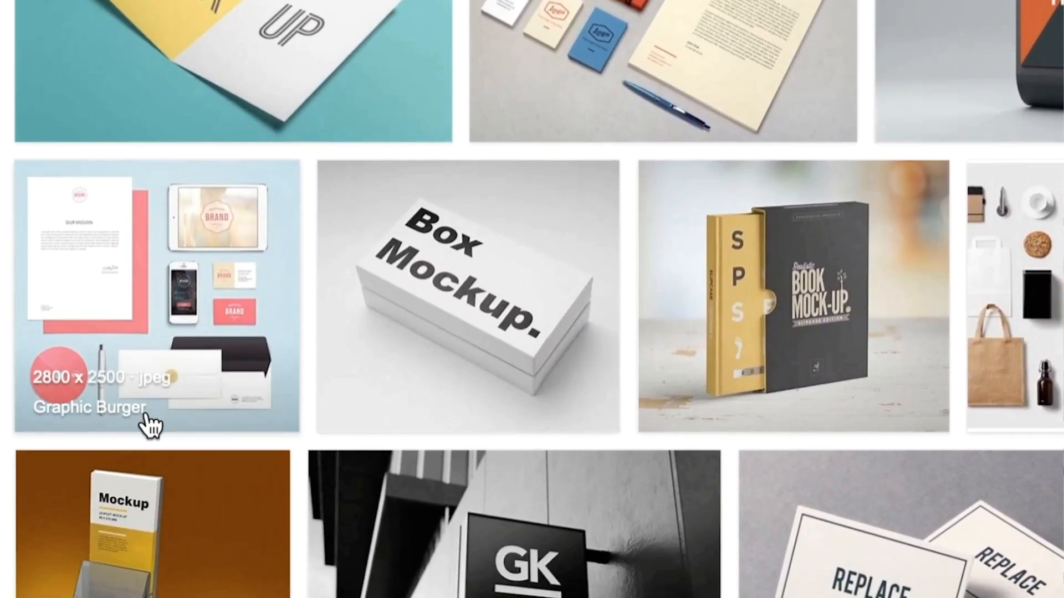
{"action": "scroll", "coordinate": [156, 501], "scroll_direction": "down", "scroll_amount": 6}
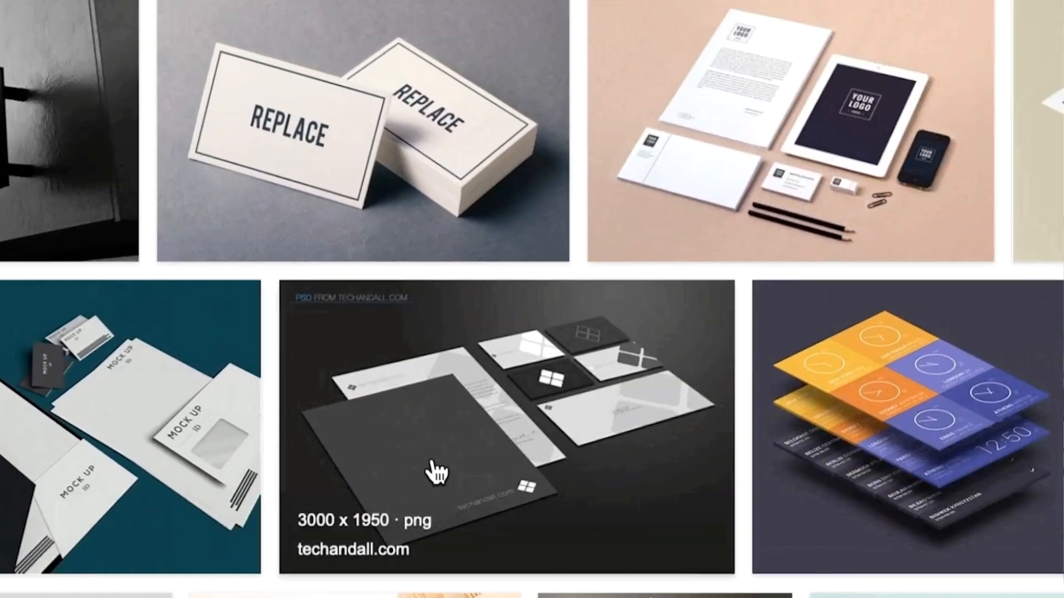
{"action": "scroll", "coordinate": [612, 478], "scroll_direction": "down", "scroll_amount": 2}
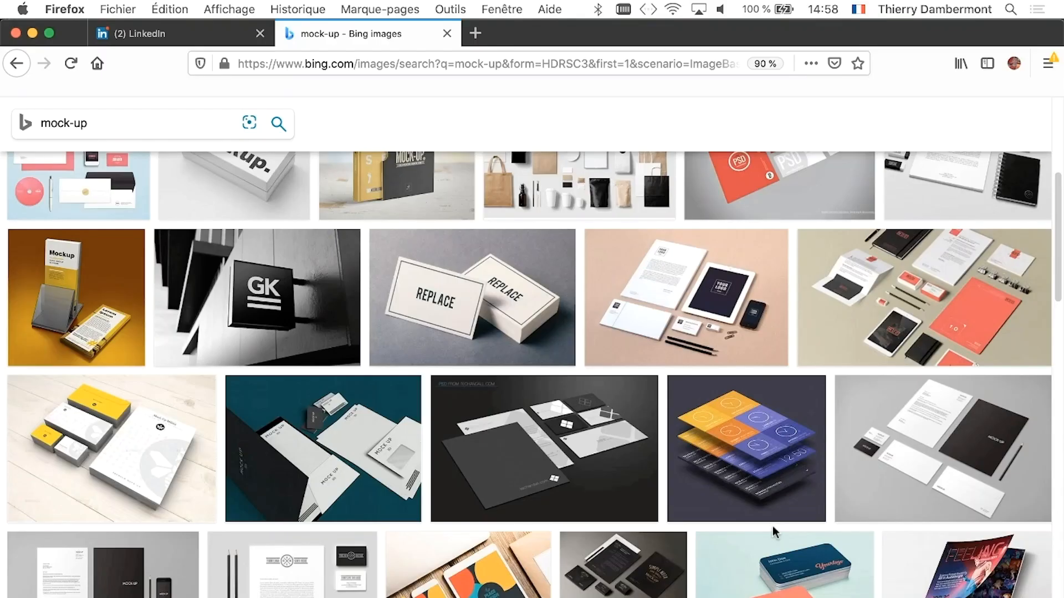
Search Bing images for paper texture "public domain" and browse the results for a suitable background.
{"action": "left_click", "coordinate": [133, 126]}
{"action": "triple_click", "coordinate": [136, 126]}
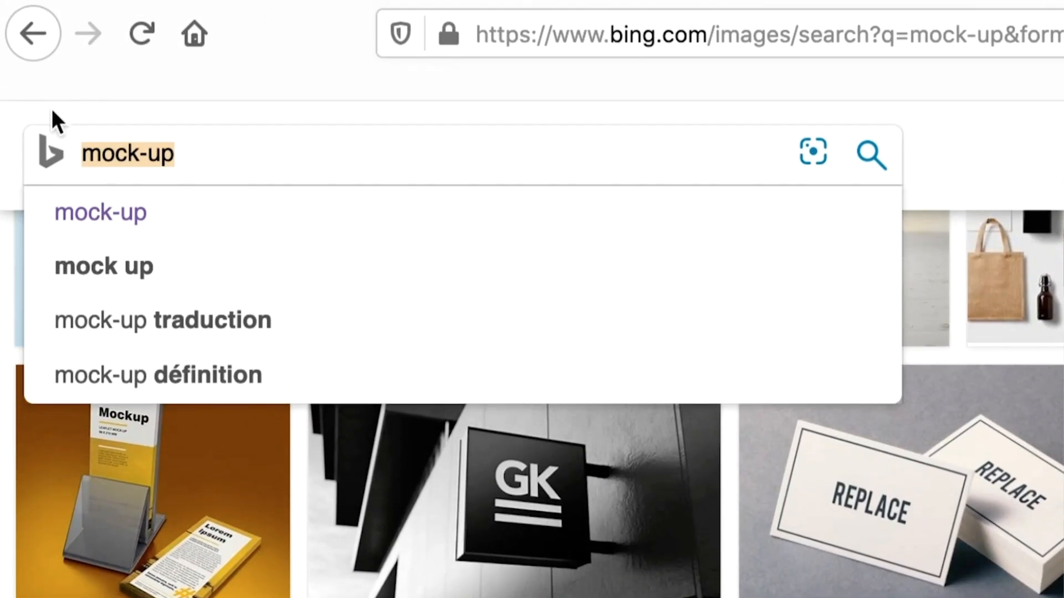
{"action": "type", "text": "paper tex"}
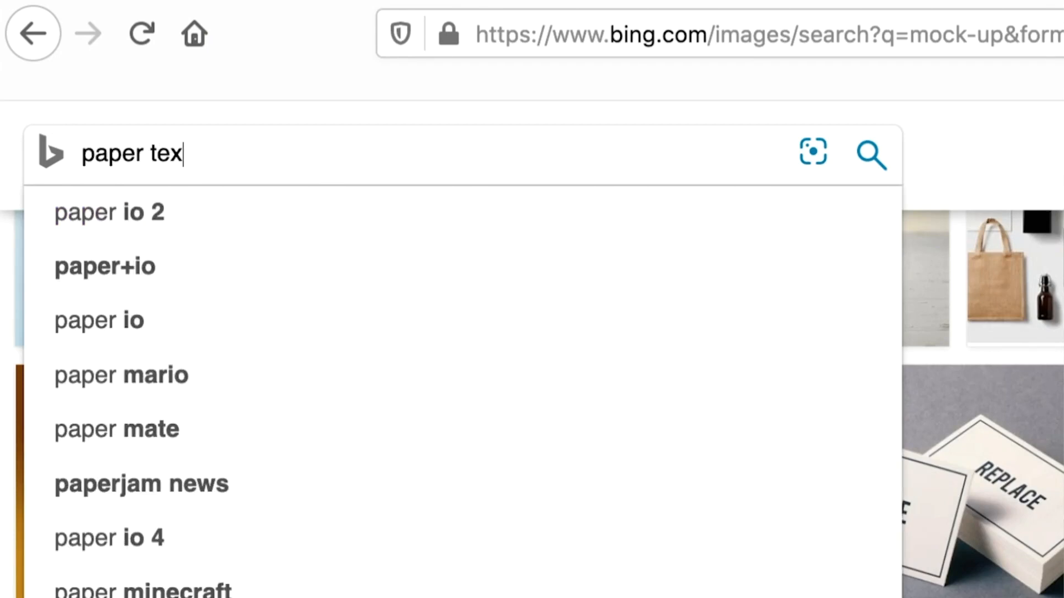
{"action": "type", "text": "ture \"p"}
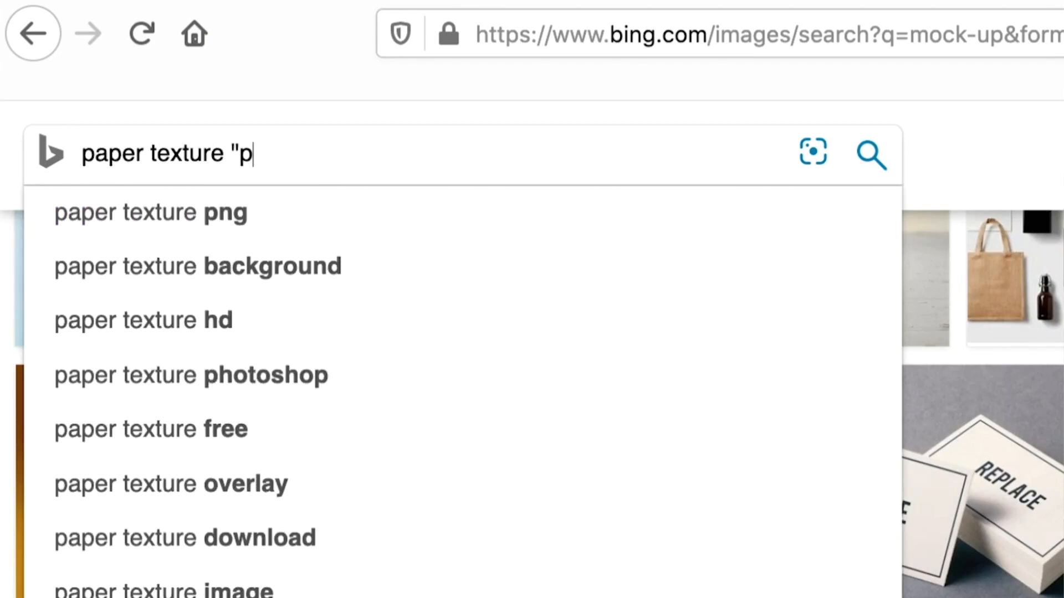
{"action": "type", "text": "ublic domain"}
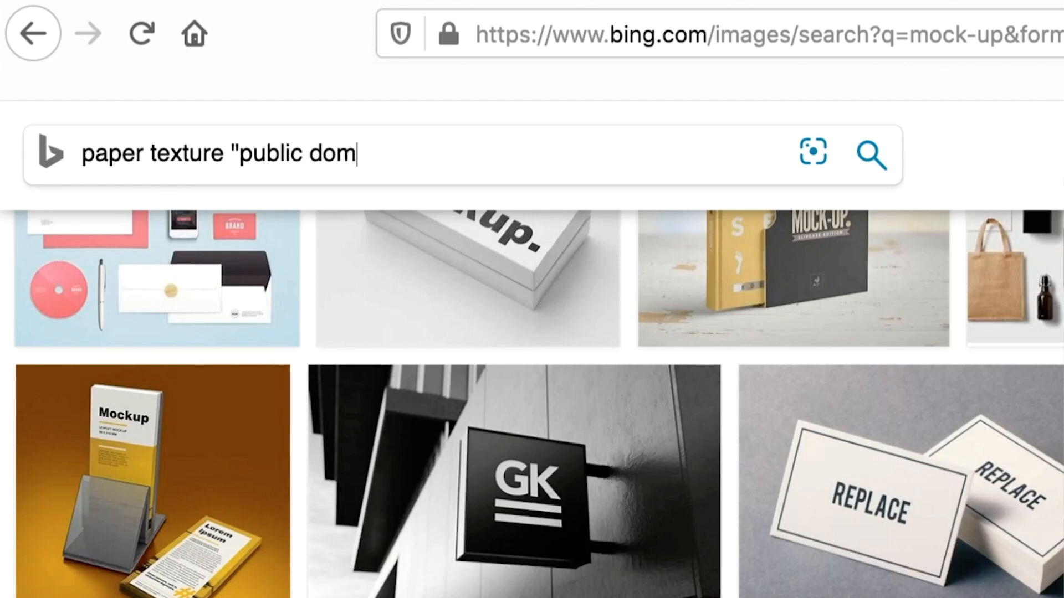
{"action": "type", "text": "\""}
{"action": "key", "text": "Return"}
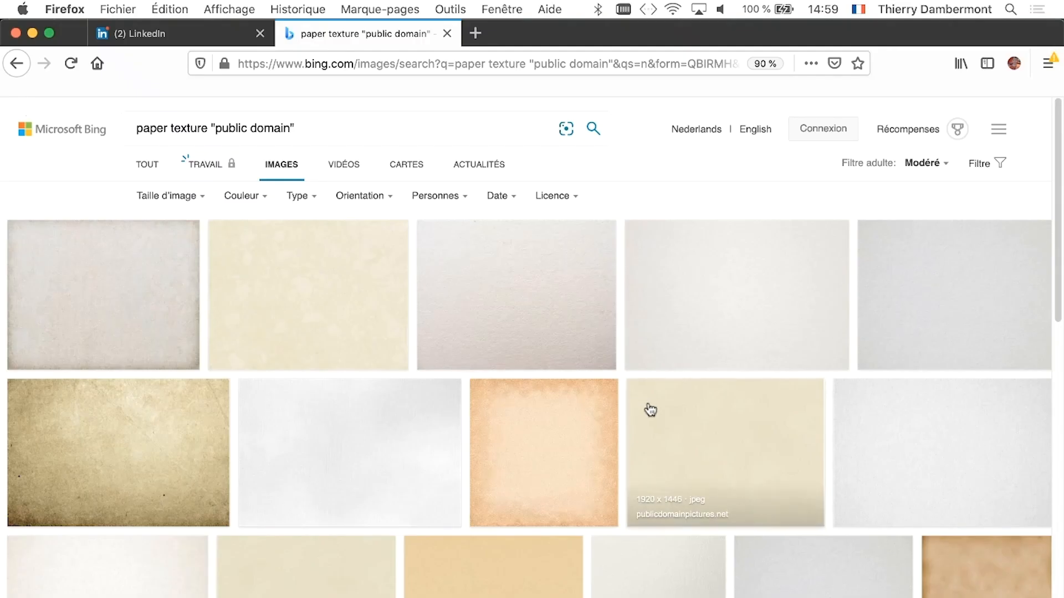
{"action": "scroll", "coordinate": [648, 410], "scroll_direction": "down", "scroll_amount": 10}
{"action": "scroll", "coordinate": [655, 425], "scroll_direction": "down", "scroll_amount": 2}
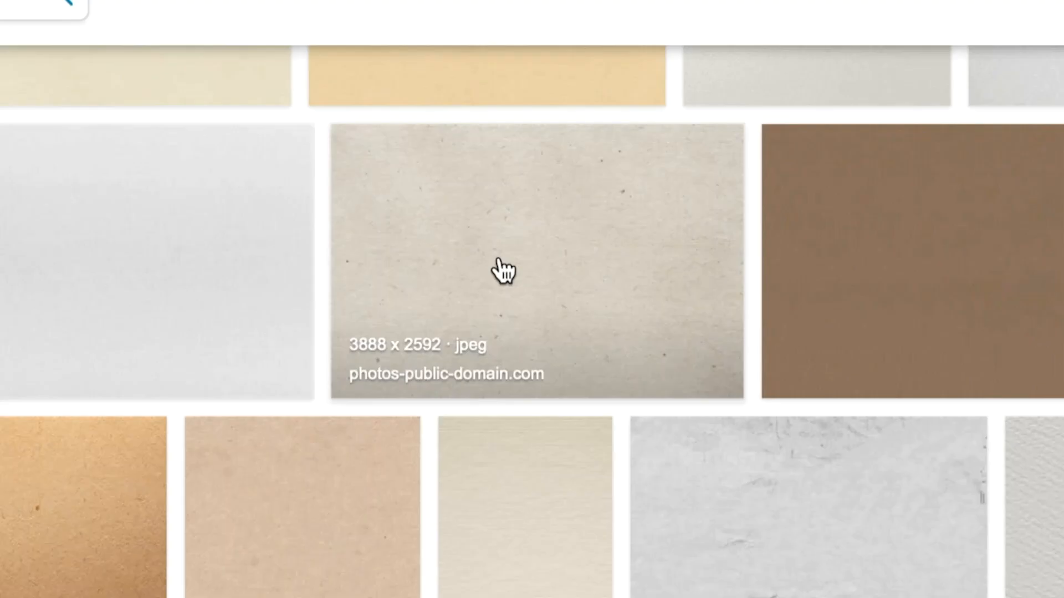
Open the 3888 x 2592 flecked cream paper texture from photos-public-domain.com as a full-size image in its own tab.
{"action": "left_click", "coordinate": [503, 272]}
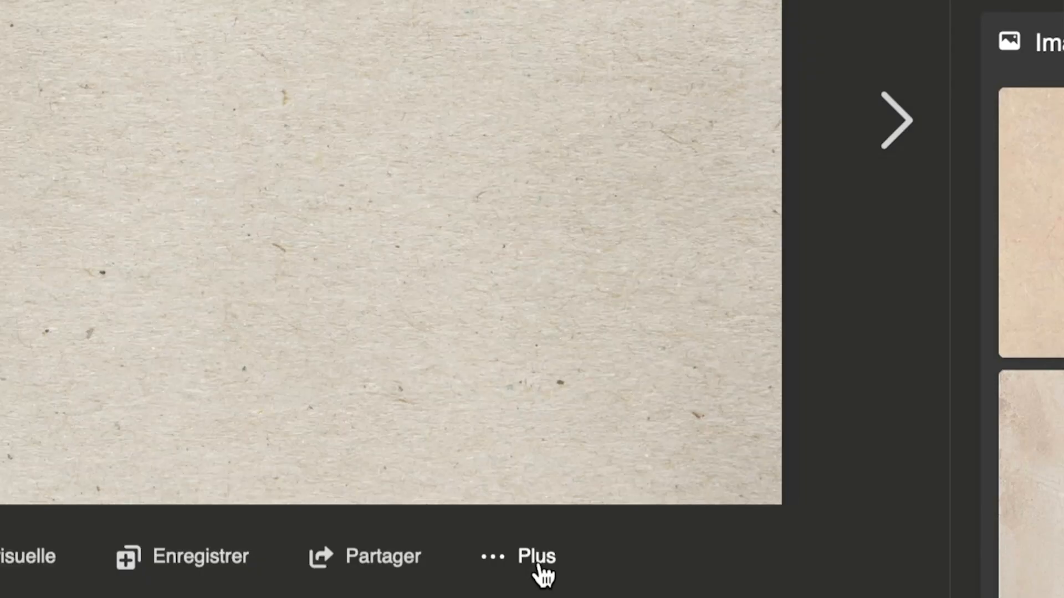
{"action": "left_click", "coordinate": [537, 566]}
{"action": "left_click", "coordinate": [536, 509]}
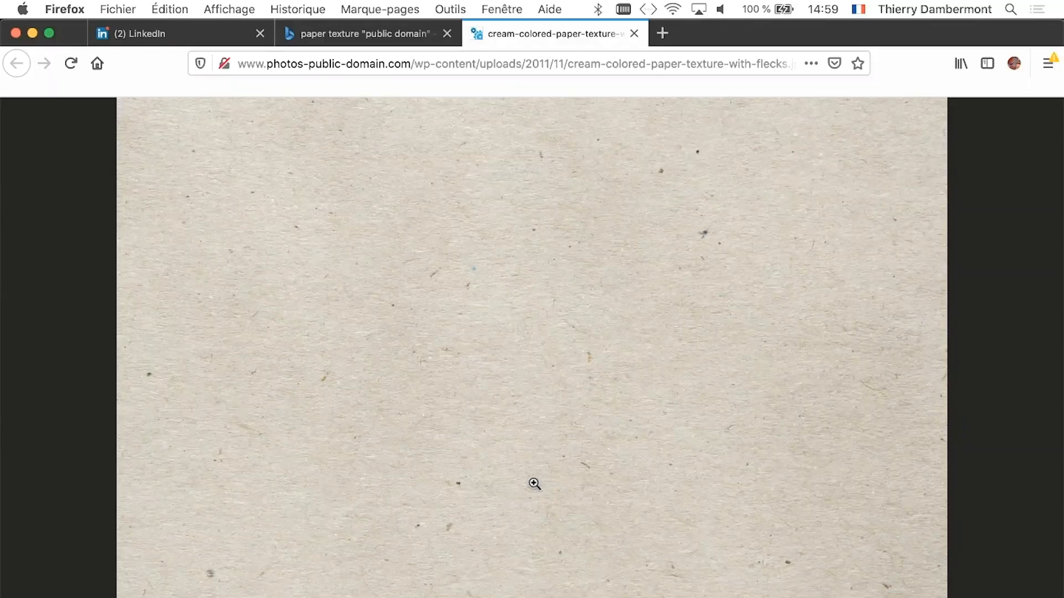
Save the cream paper texture image to the DOCS SESSION F folder under its suggested file name.
{"action": "right_click", "coordinate": [535, 334]}
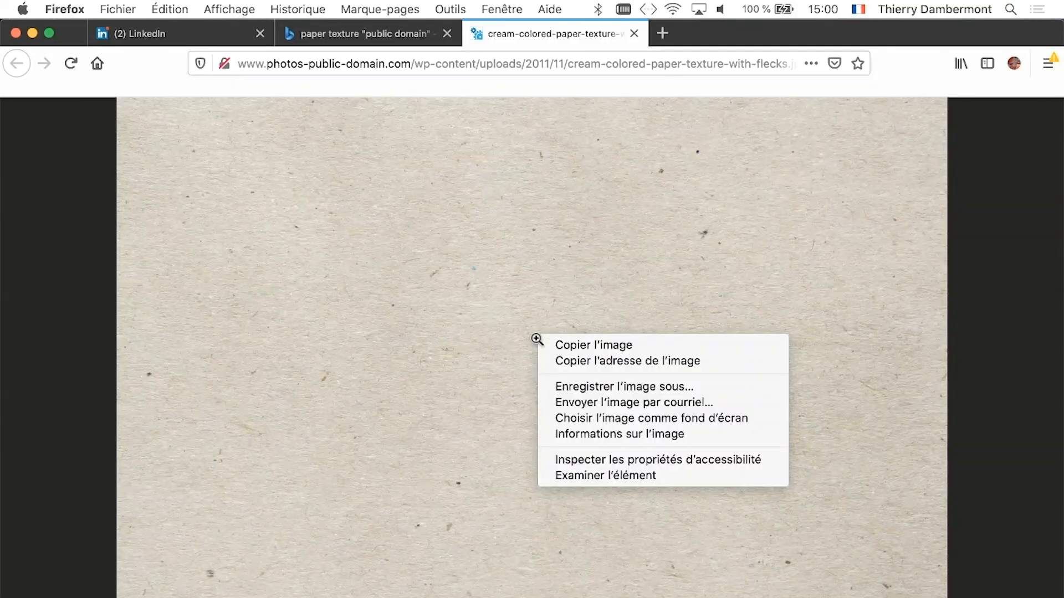
{"action": "left_click", "coordinate": [600, 384]}
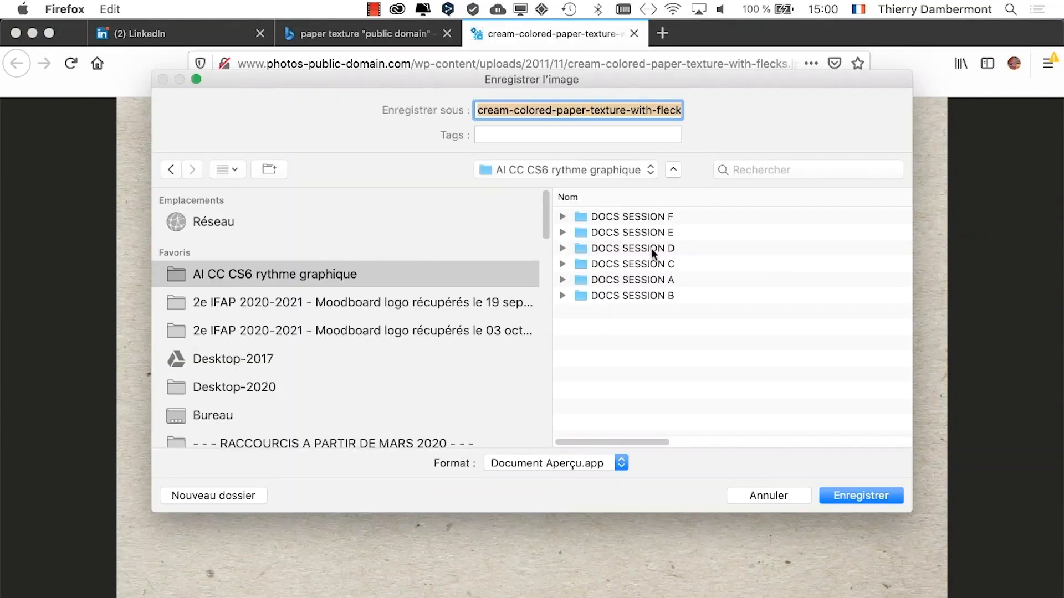
{"action": "double_click", "coordinate": [682, 218]}
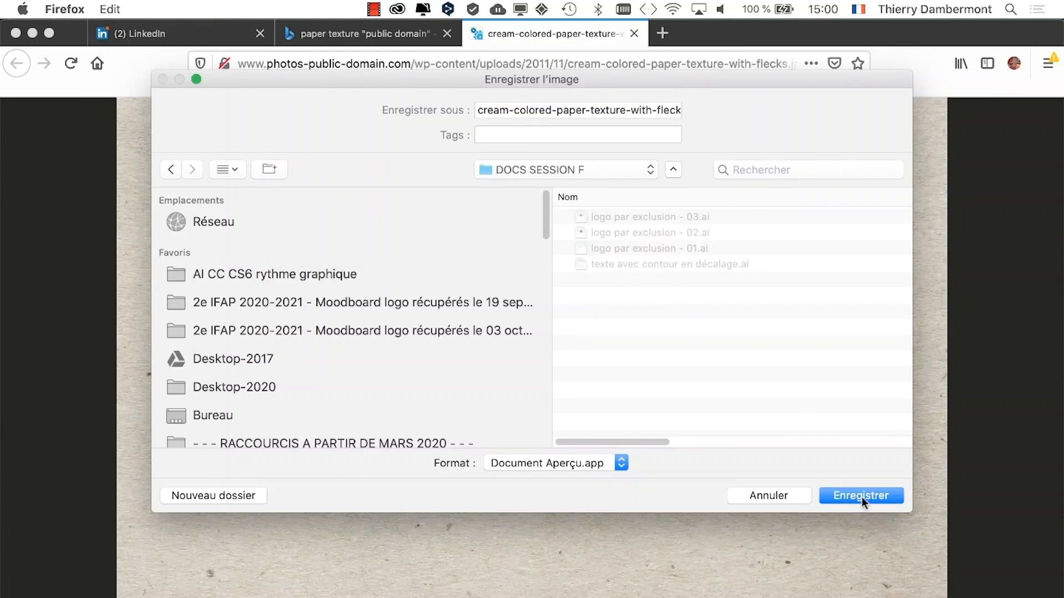
{"action": "left_click", "coordinate": [889, 499]}
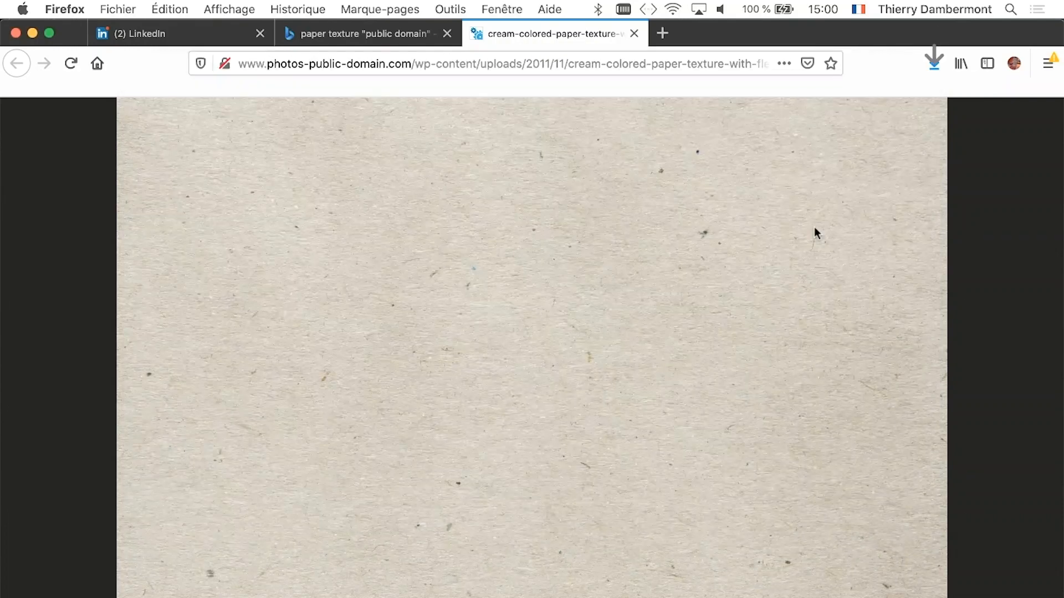
Switch to Photoshop and open cream-colored-paper-texture-with-flecks.jpg from the DOCS SESSION F folder, allowing access to the downloads folder.
{"action": "key", "text": "super+Tab"}
{"action": "left_click", "coordinate": [550, 363]}
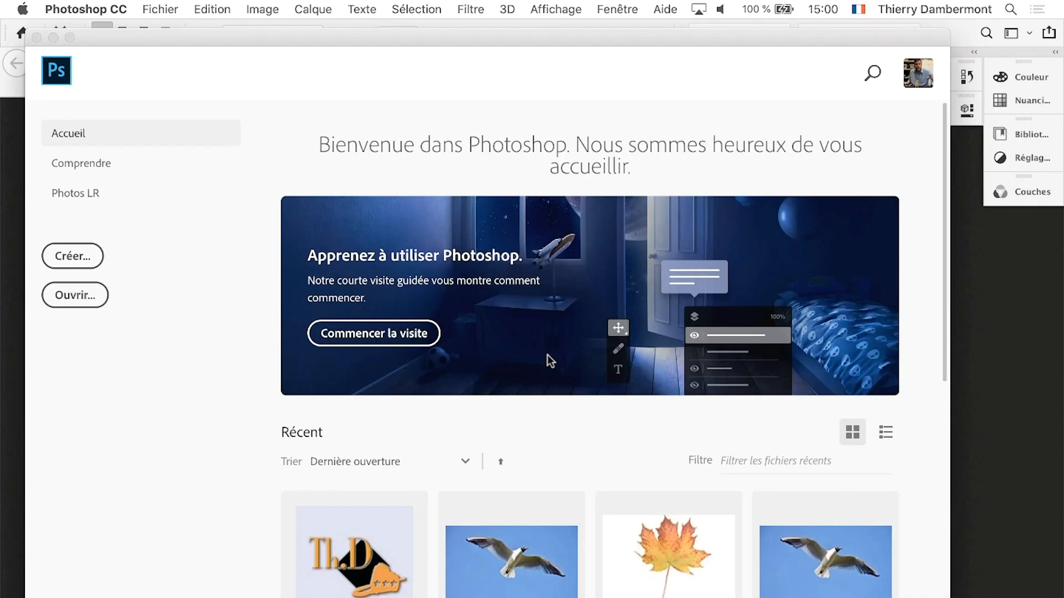
{"action": "left_click", "coordinate": [161, 10]}
{"action": "left_click", "coordinate": [166, 45]}
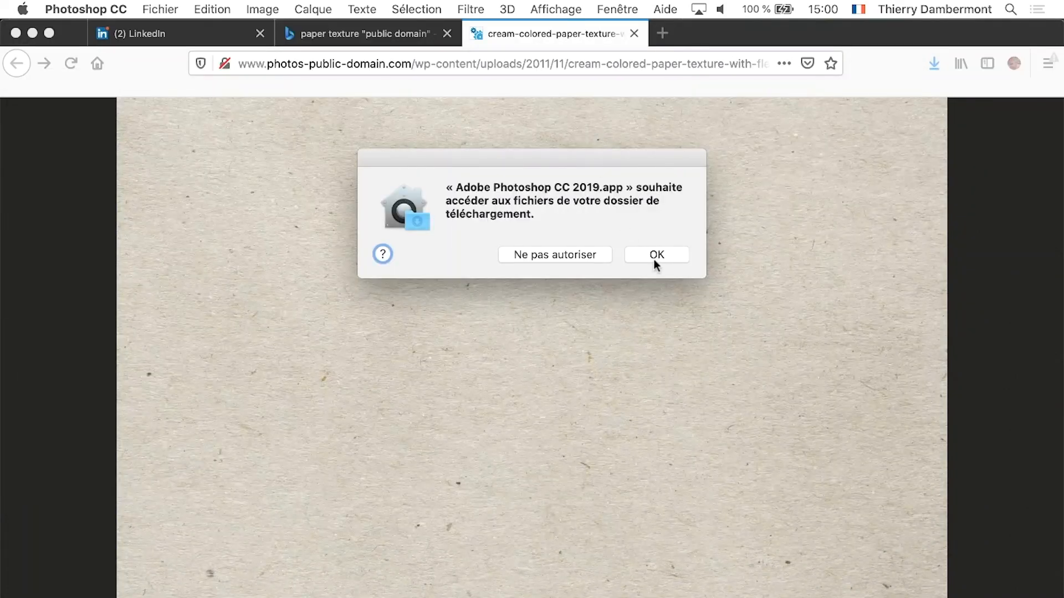
{"action": "left_click", "coordinate": [657, 253]}
{"action": "left_click", "coordinate": [551, 130]}
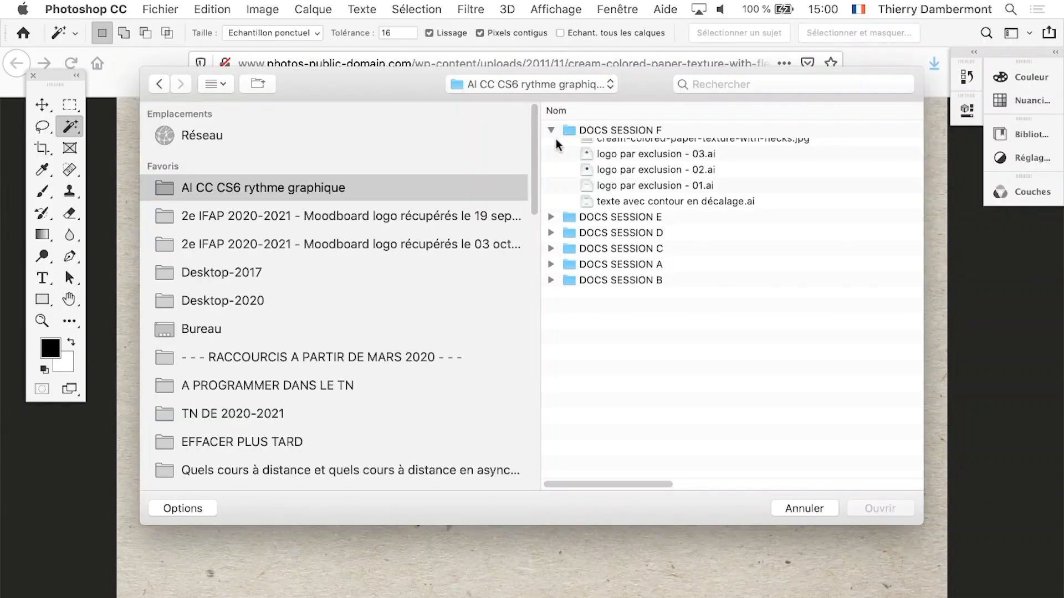
{"action": "left_click", "coordinate": [636, 147]}
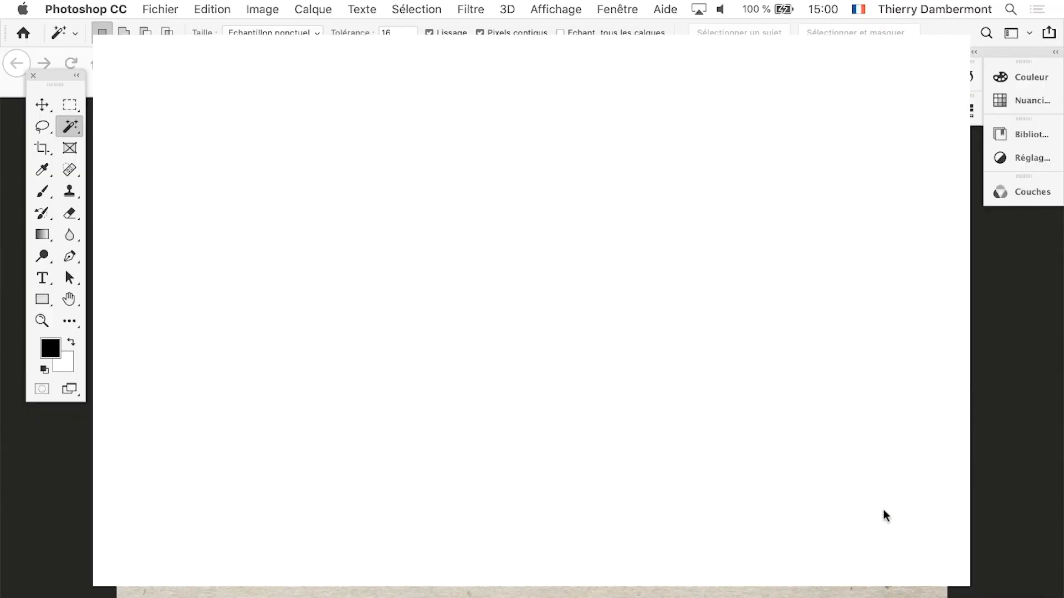
{"action": "left_click", "coordinate": [800, 388]}
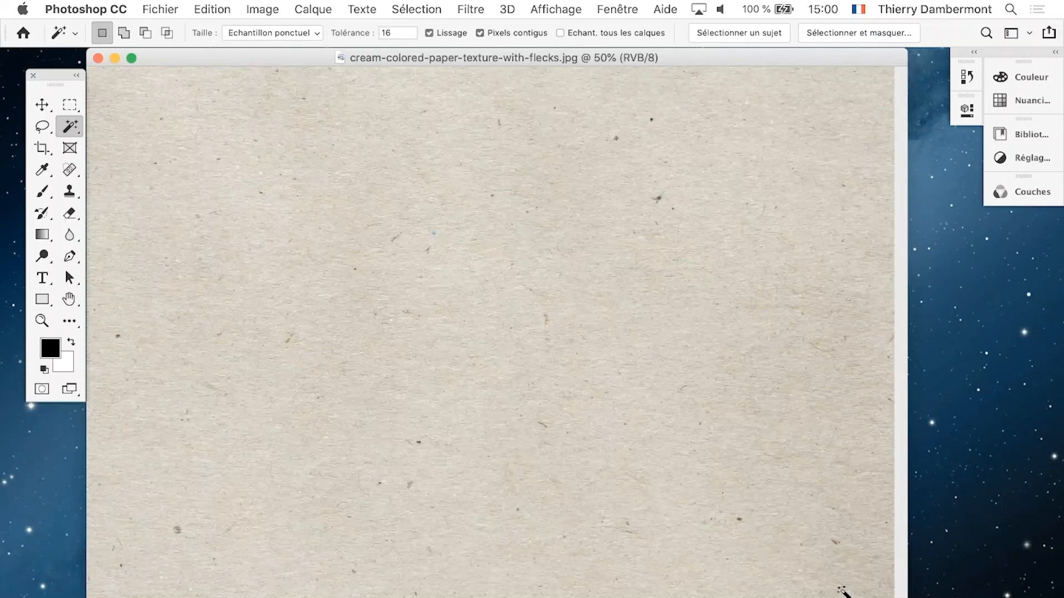
Display the paper texture document in full-screen mode with the menu bar, with the whole sheet in view.
{"action": "key", "text": "f"}
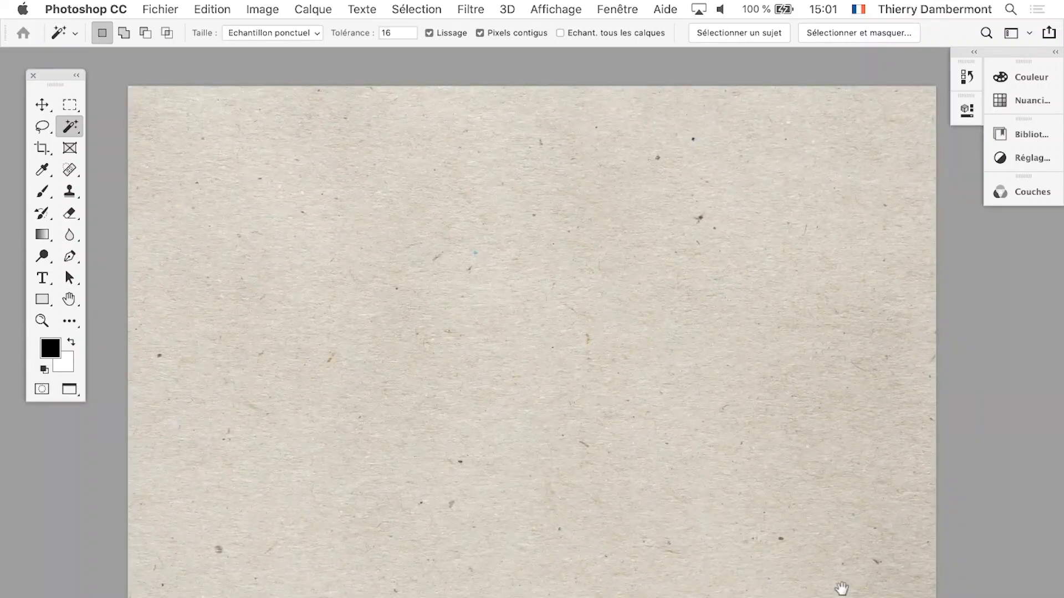
{"action": "scroll", "coordinate": [838, 555], "scroll_direction": "down", "scroll_amount": 2}
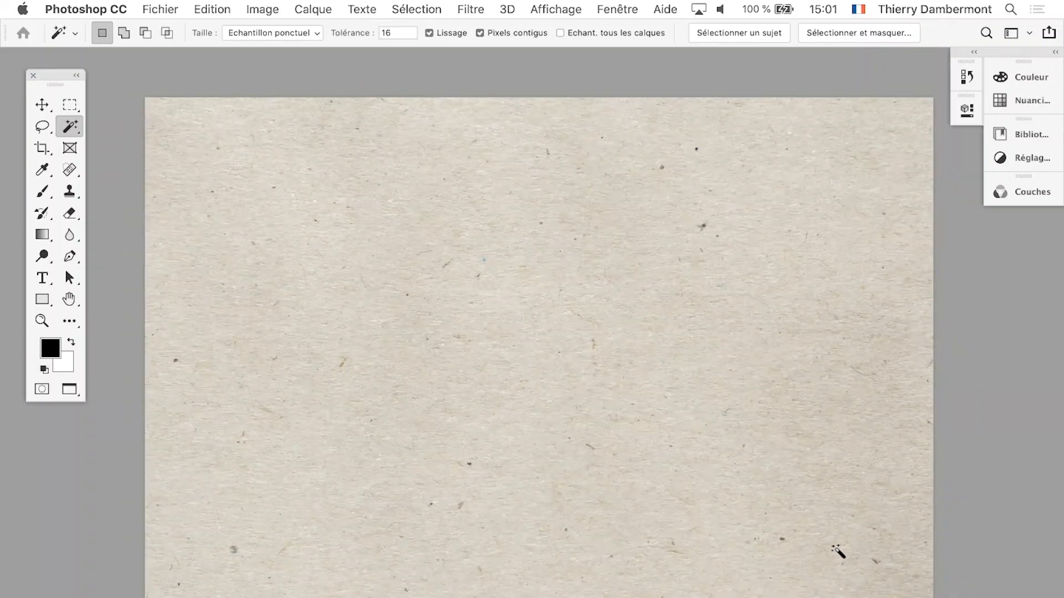
{"action": "left_click_drag", "start_coordinate": [624, 469], "coordinate": [482, 427]}
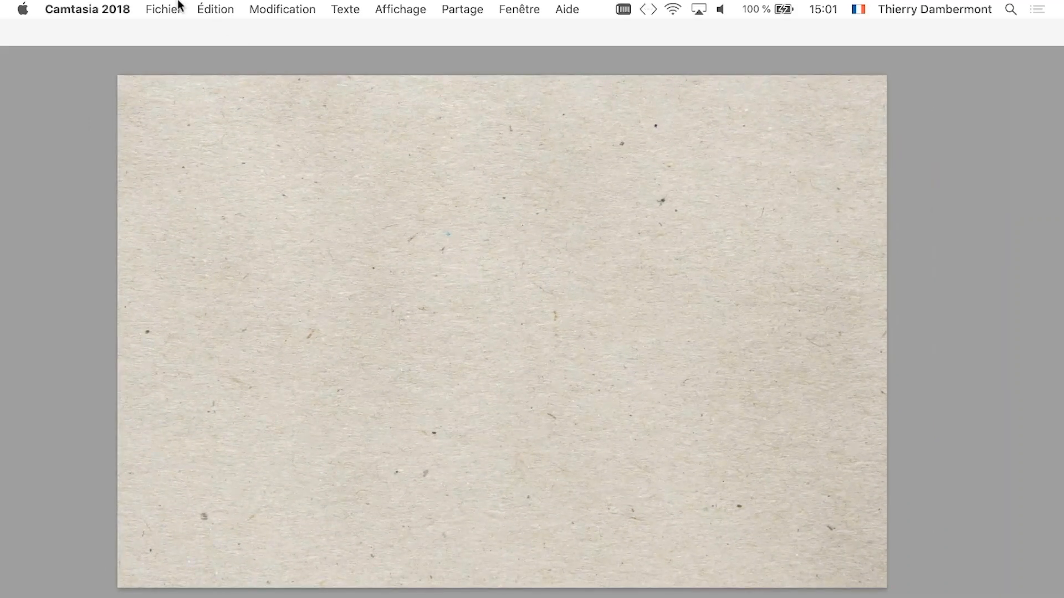
{"action": "left_click", "coordinate": [175, 9]}
{"action": "left_click", "coordinate": [181, 44]}
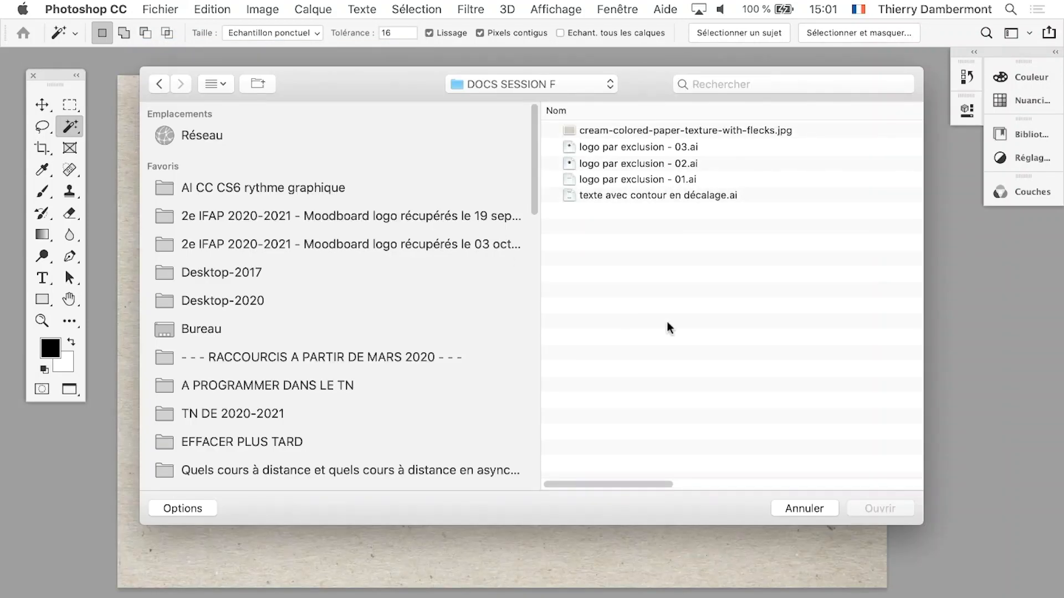
{"action": "left_click", "coordinate": [829, 508]}
Import logo par exclusion - 03.ai from the DOCS SESSION F folder onto the paper texture as a linked file.
{"action": "left_click", "coordinate": [161, 9]}
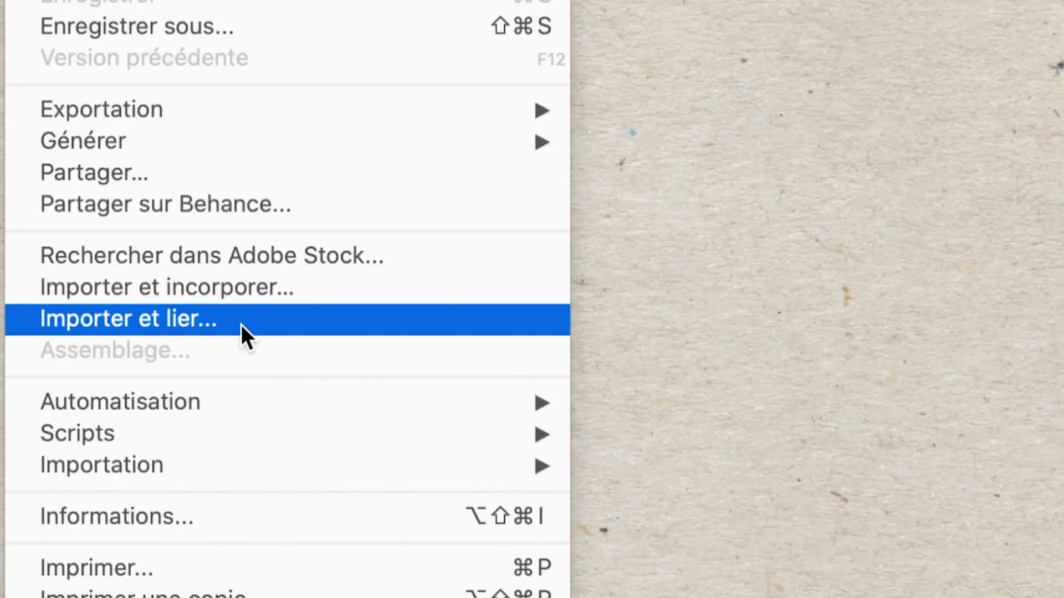
{"action": "left_click", "coordinate": [241, 325]}
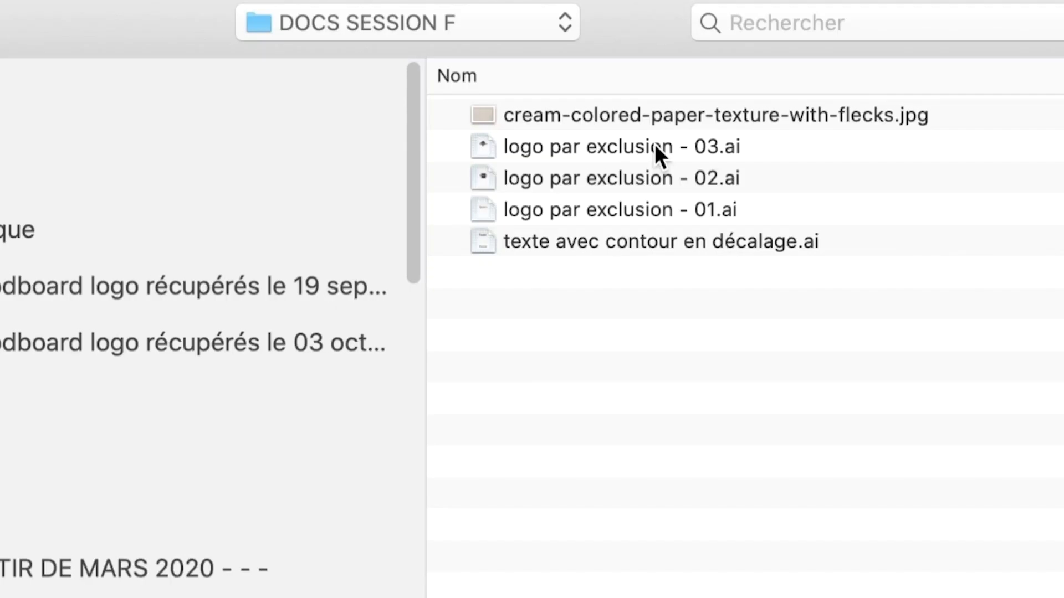
{"action": "left_click", "coordinate": [654, 145]}
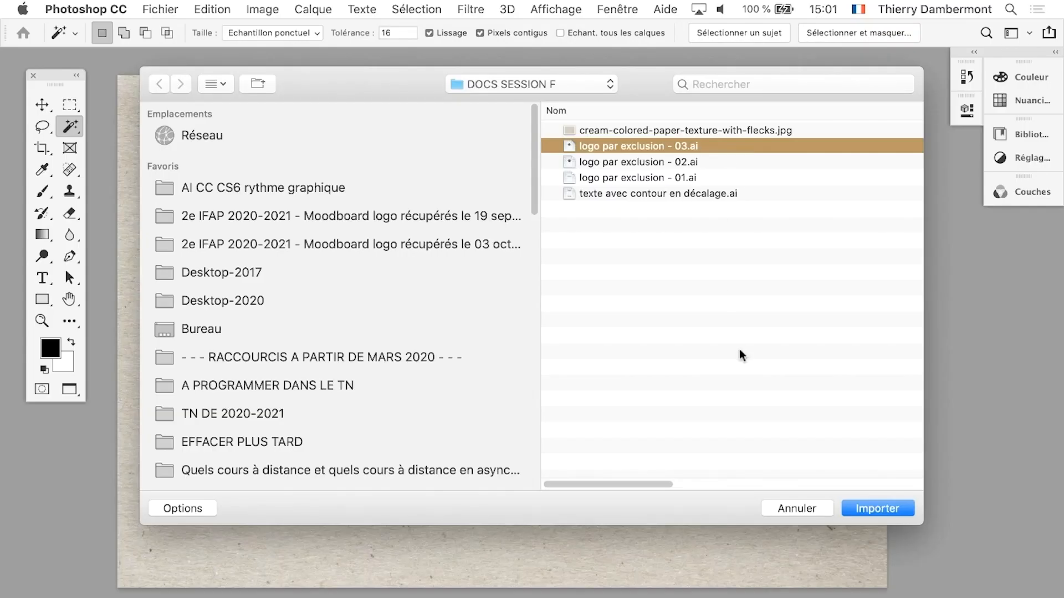
{"action": "left_click", "coordinate": [869, 504]}
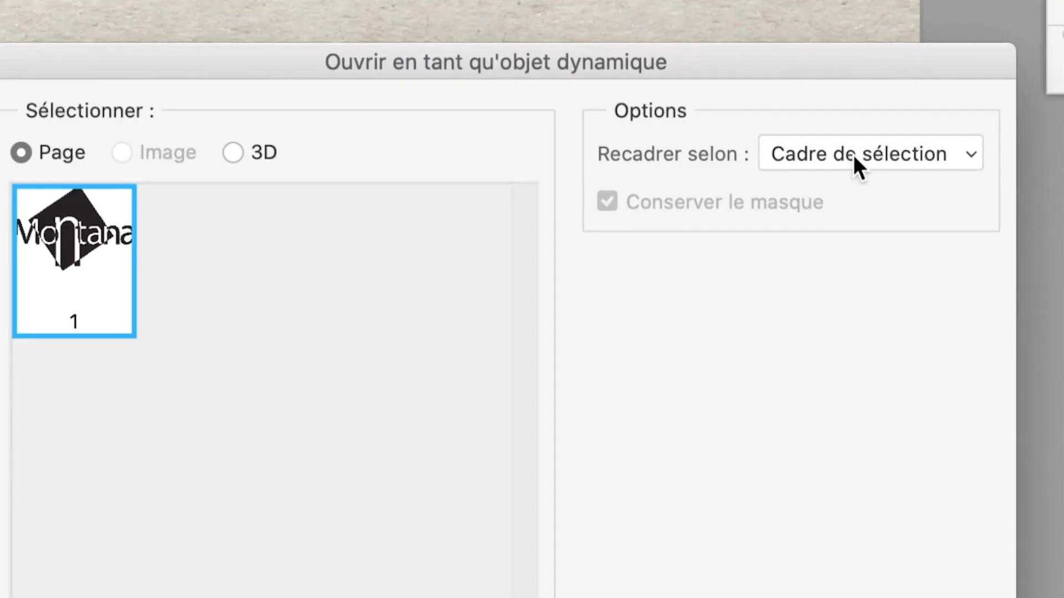
Preview the Zone de support crop, return to Cadre de sélection and place page 1 of the logo as a smart object.
{"action": "left_click", "coordinate": [862, 154]}
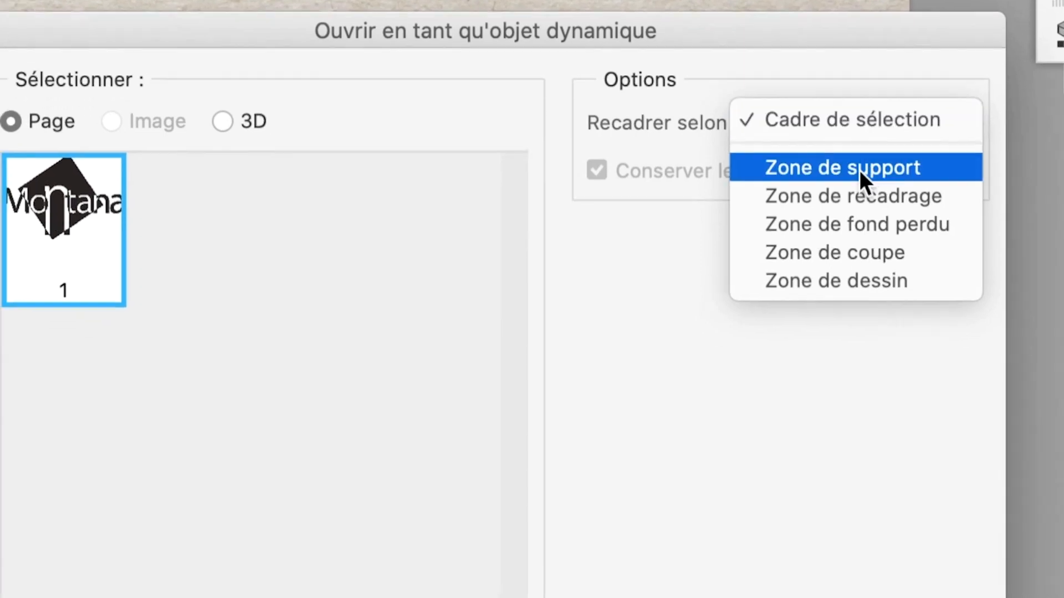
{"action": "left_click", "coordinate": [859, 170]}
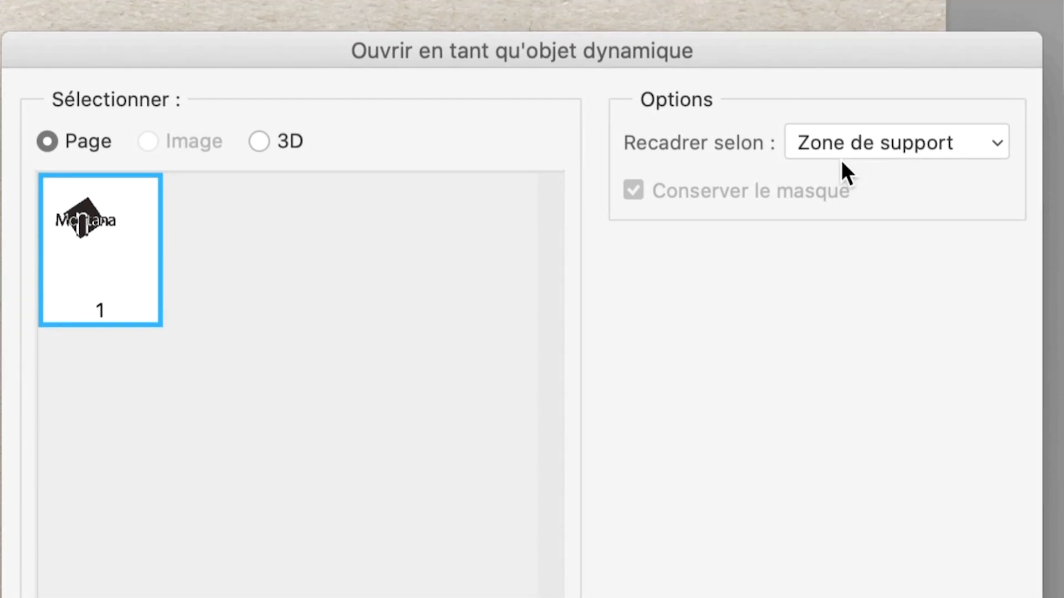
{"action": "left_click", "coordinate": [841, 156]}
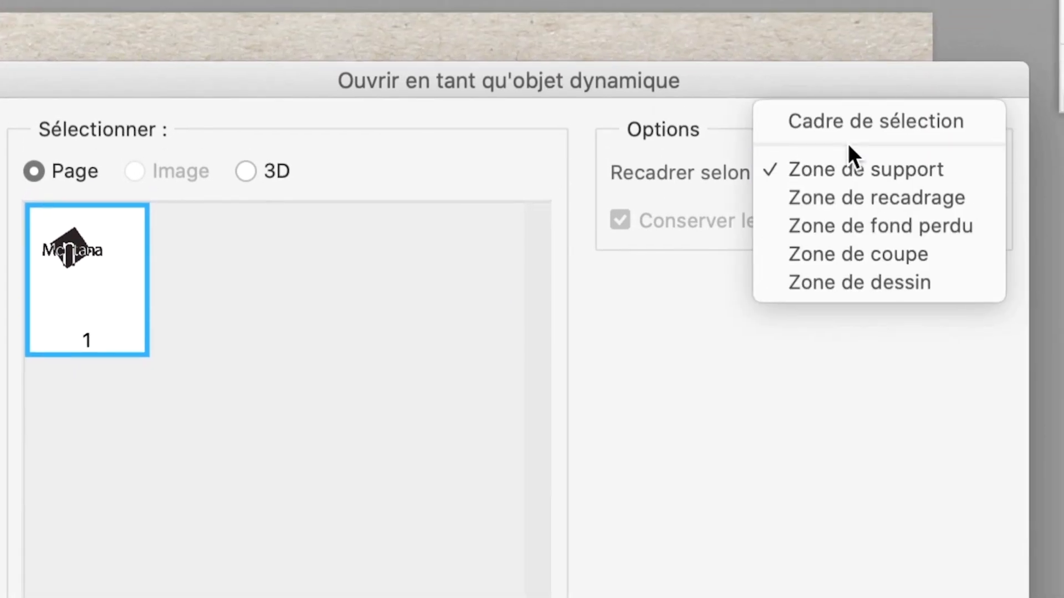
{"action": "left_click", "coordinate": [848, 138]}
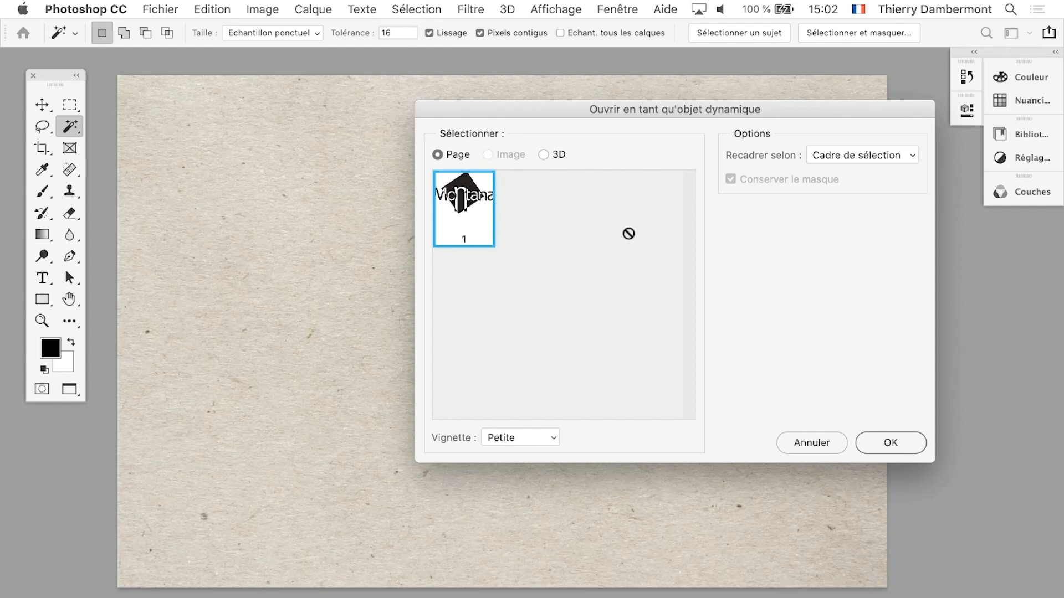
{"action": "left_click", "coordinate": [899, 446]}
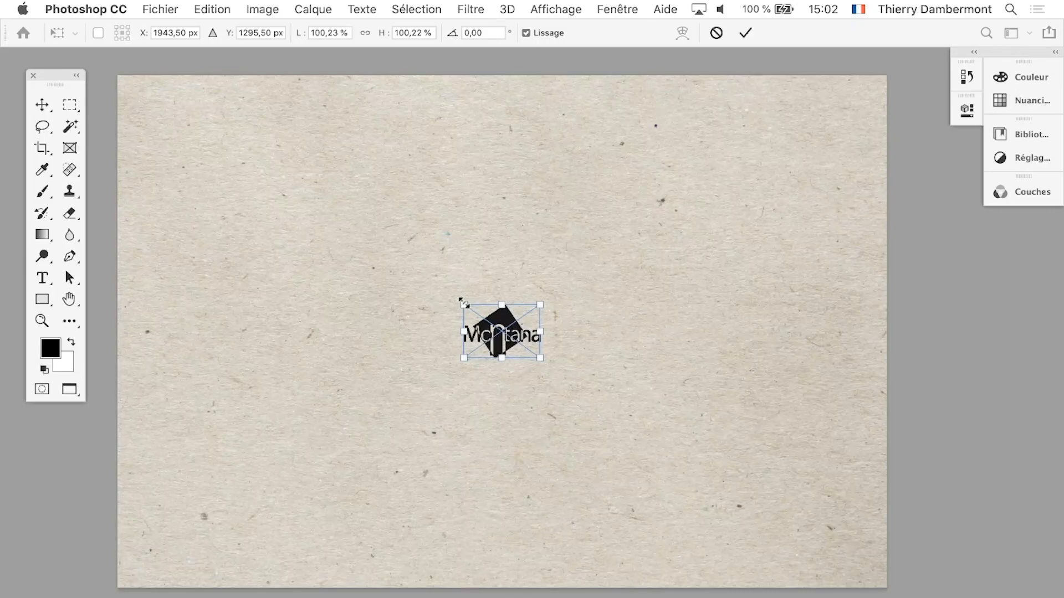
Enlarge the placed Montana logo proportionally to about 767 %, spanning most of the paper sheet, and commit the transformation.
{"action": "left_click_drag", "start_coordinate": [461, 302], "coordinate": [205, 133]}
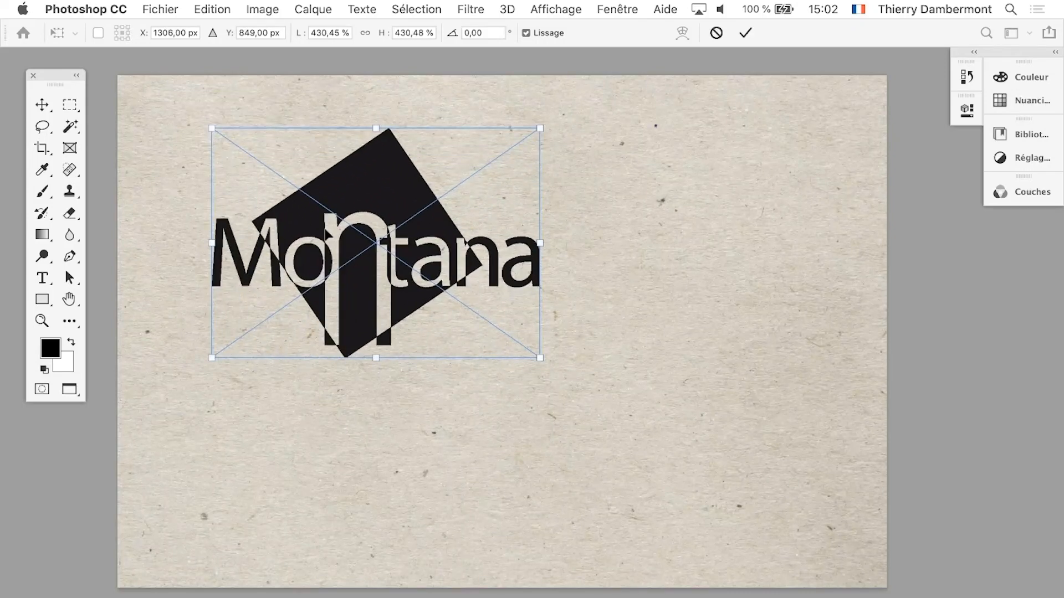
{"action": "left_click_drag", "start_coordinate": [540, 359], "coordinate": [825, 519]}
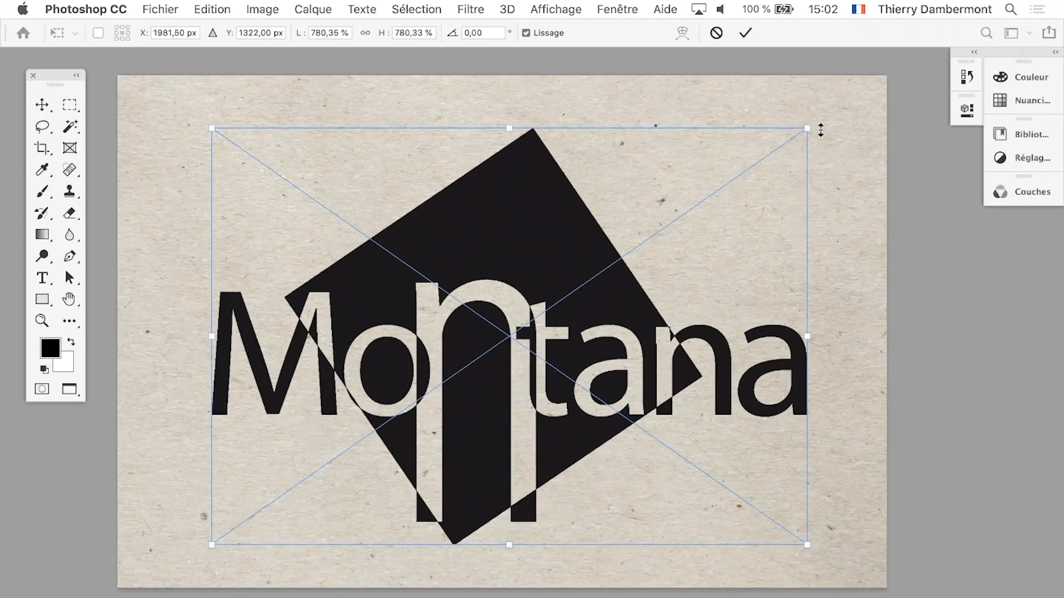
{"action": "left_click_drag", "start_coordinate": [806, 128], "coordinate": [829, 113]}
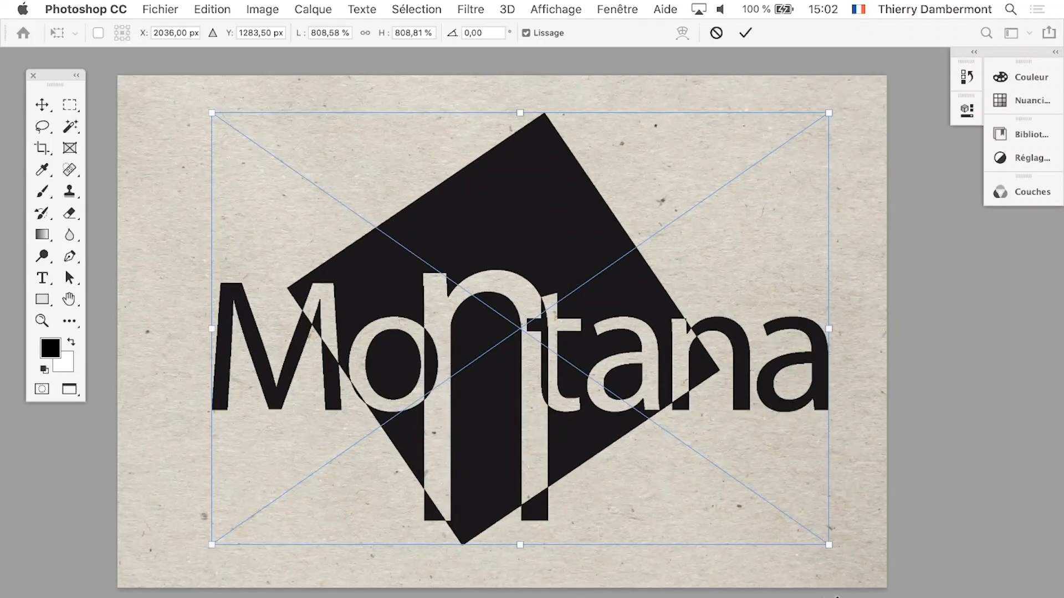
{"action": "left_click_drag", "start_coordinate": [830, 546], "coordinate": [796, 522]}
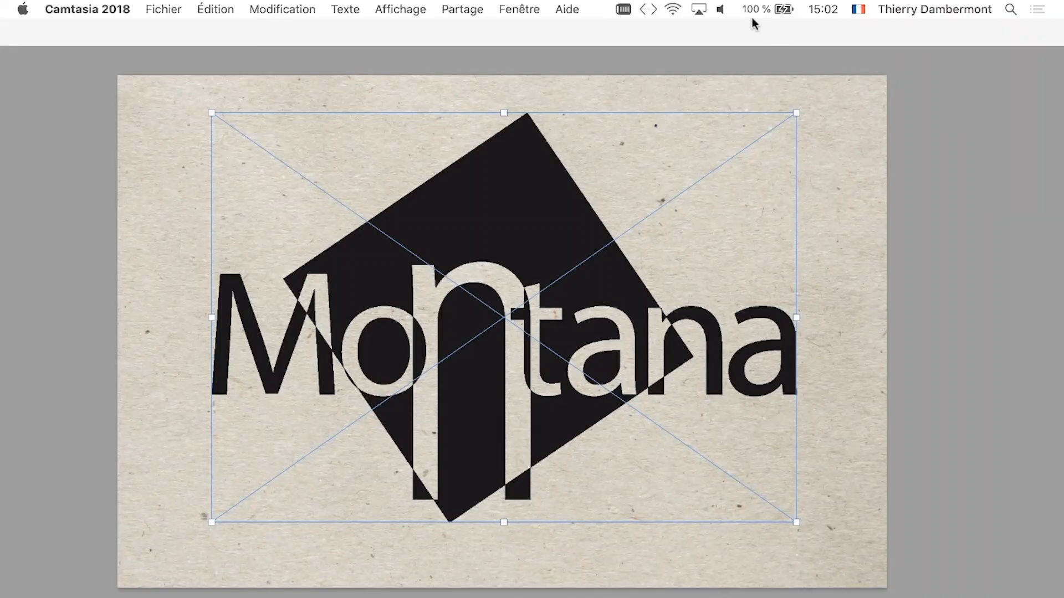
{"action": "left_click", "coordinate": [752, 26]}
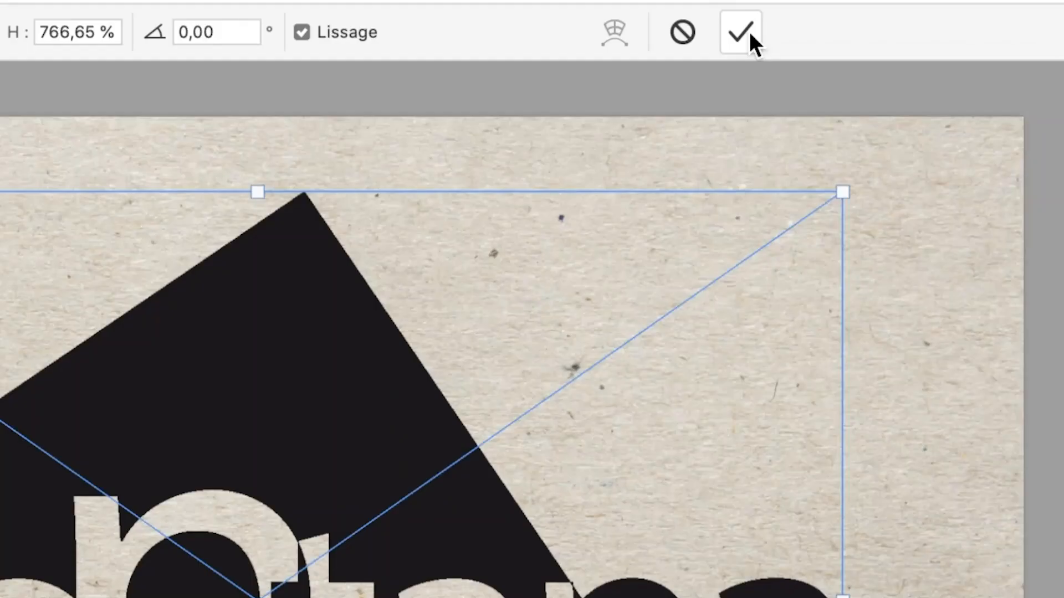
{"action": "left_click", "coordinate": [747, 33]}
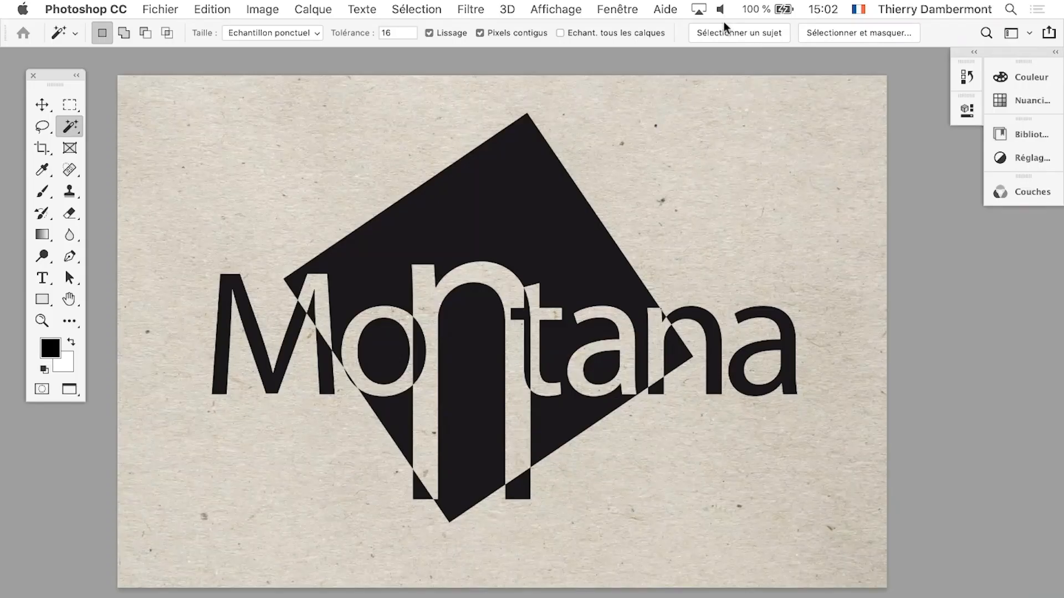
Save the document in DOCS SESSION F as logo sur papier - 01.psd in Photoshop format with maximum compatibility.
{"action": "left_click", "coordinate": [160, 9]}
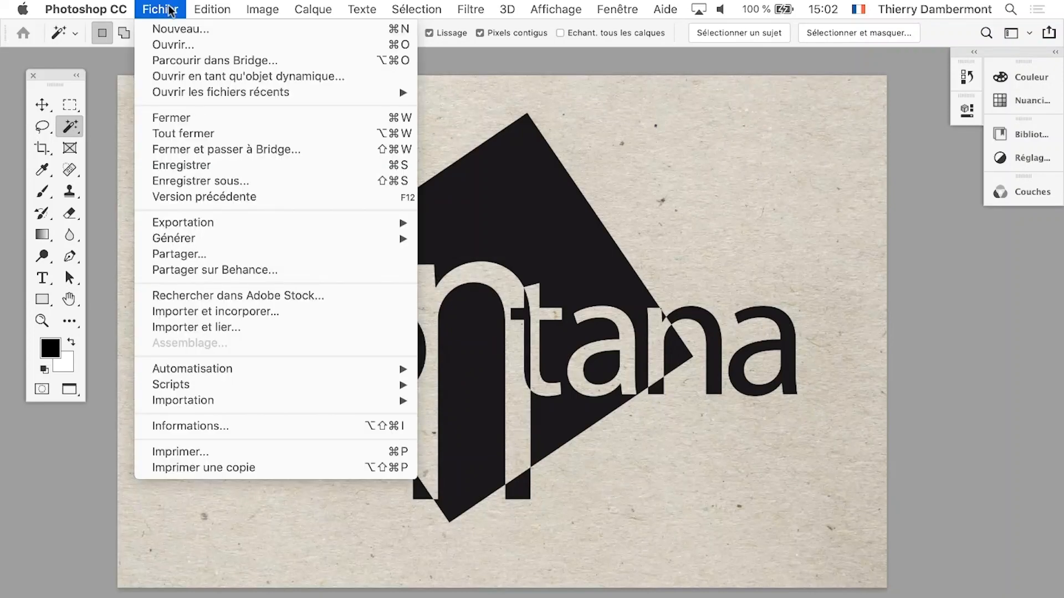
{"action": "left_click", "coordinate": [245, 181]}
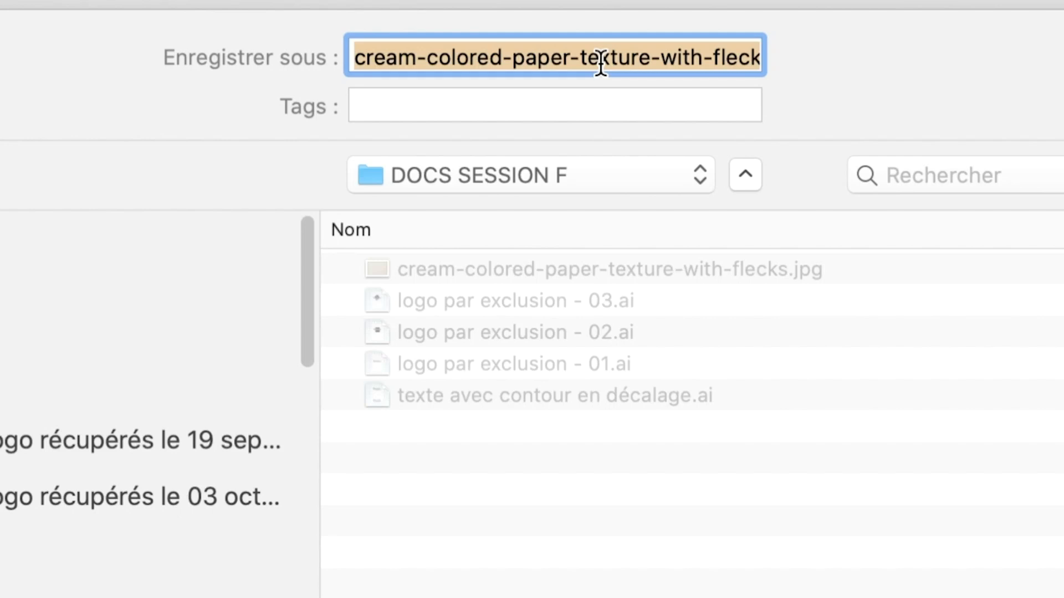
{"action": "left_click", "coordinate": [598, 62]}
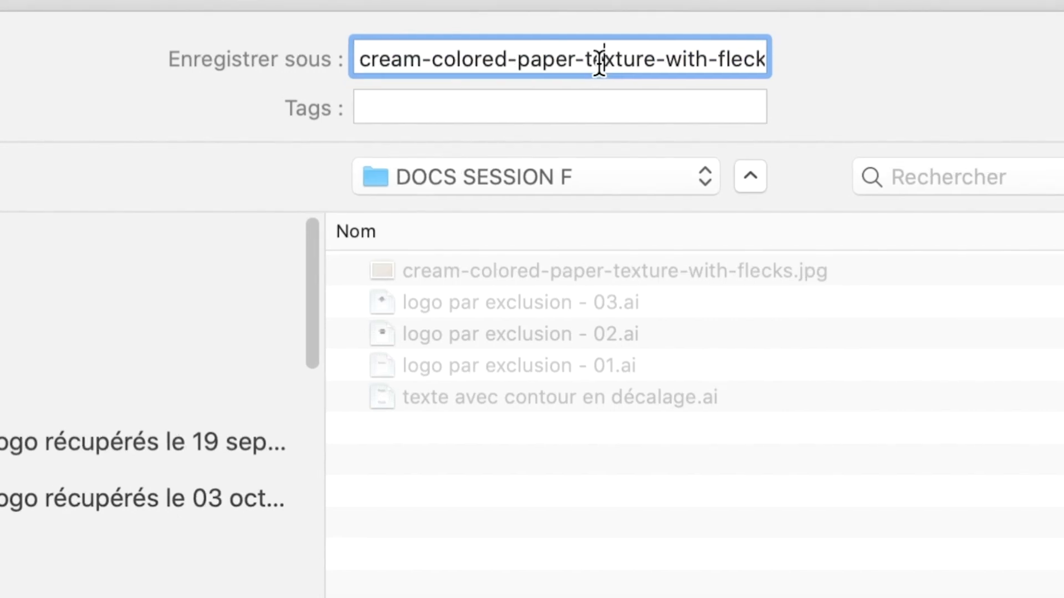
{"action": "left_click", "coordinate": [541, 76], "text": "shift"}
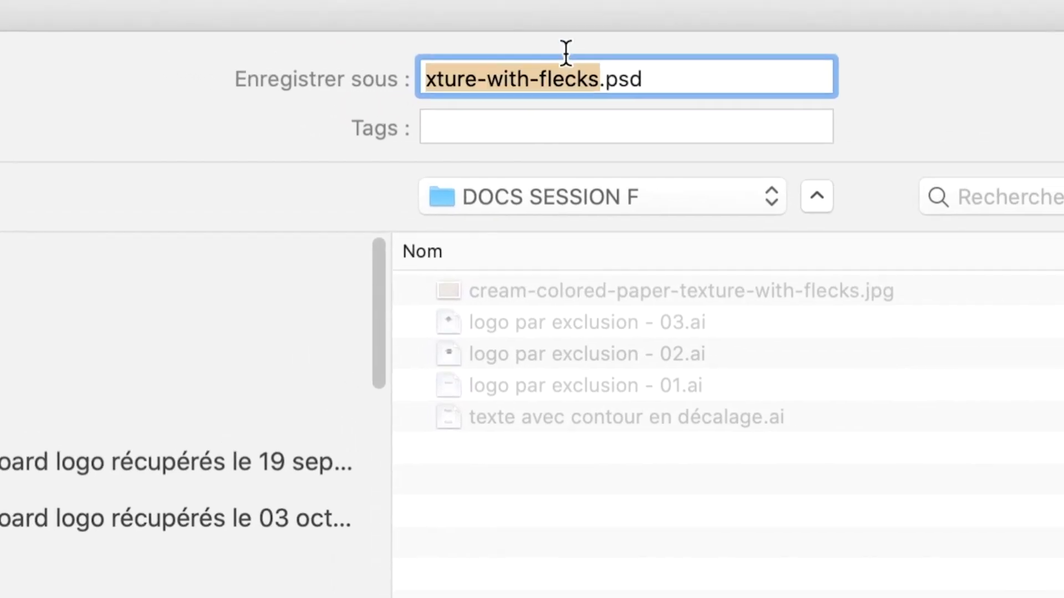
{"action": "type", "text": "logo sur pap"}
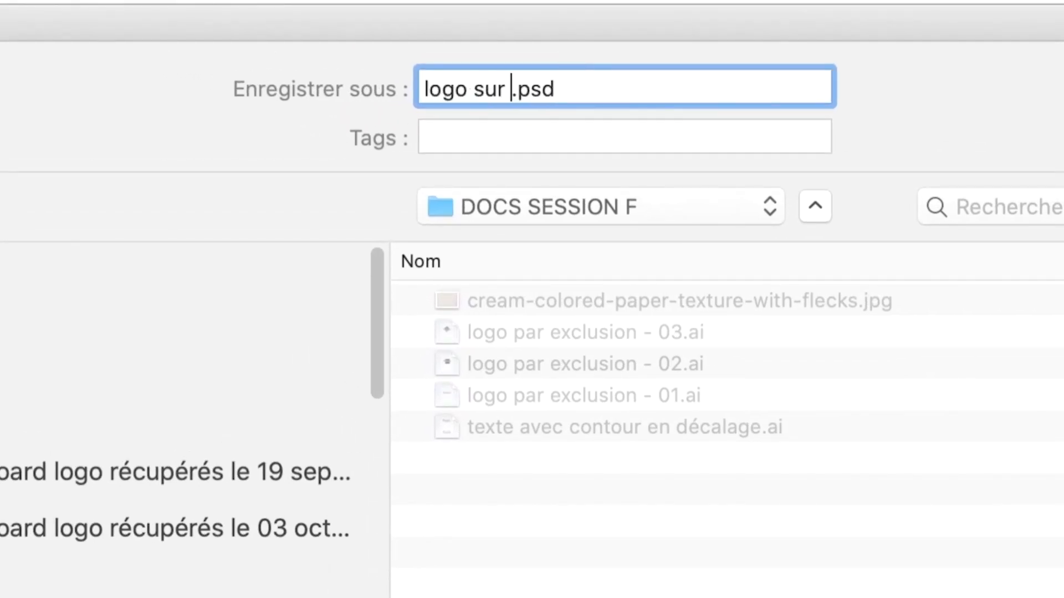
{"action": "type", "text": "ier - "}
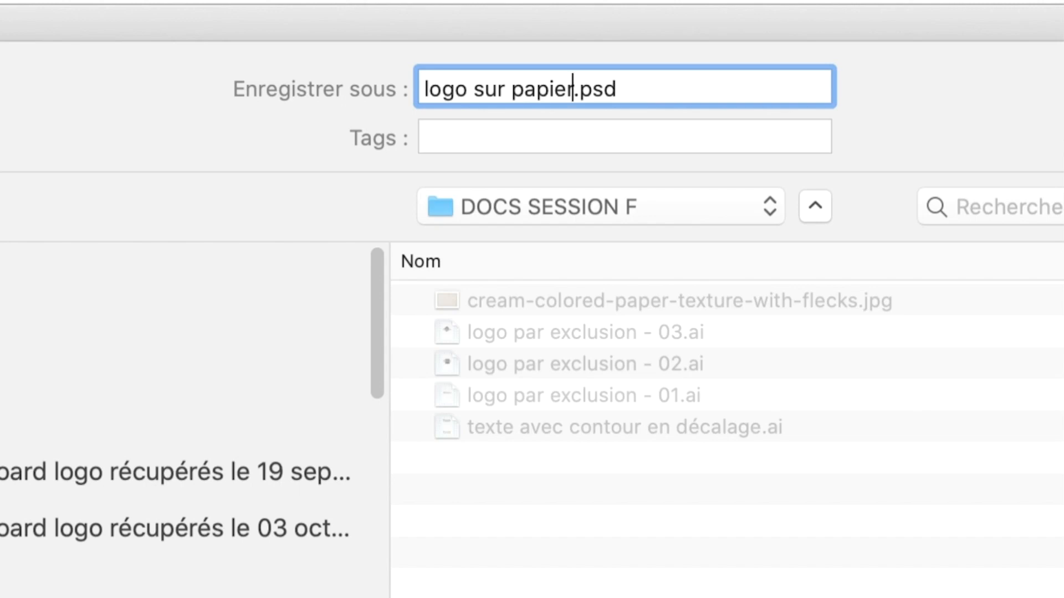
{"action": "type", "text": "01"}
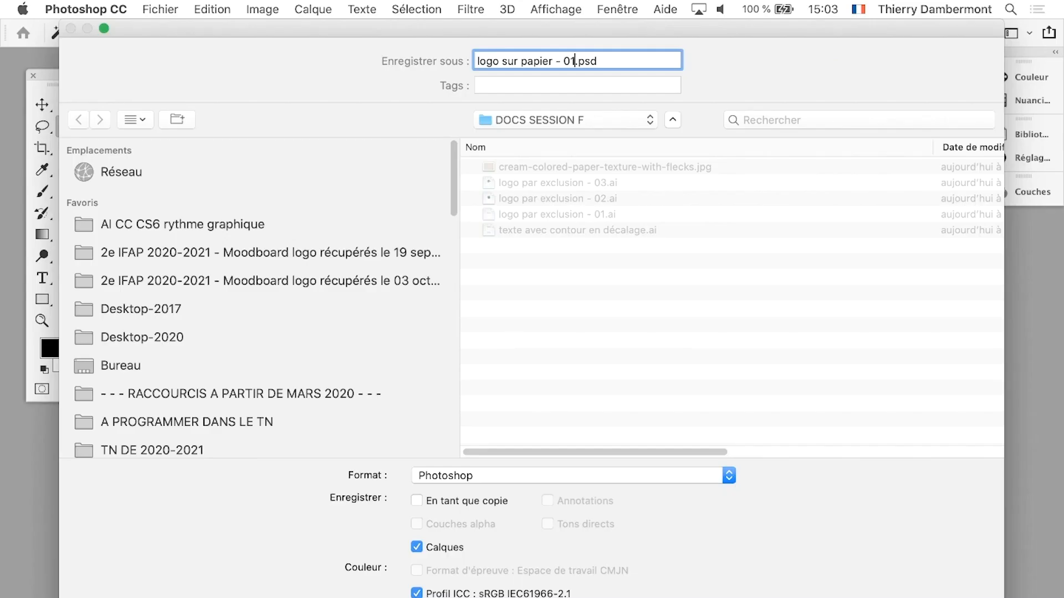
{"action": "key", "text": "Return"}
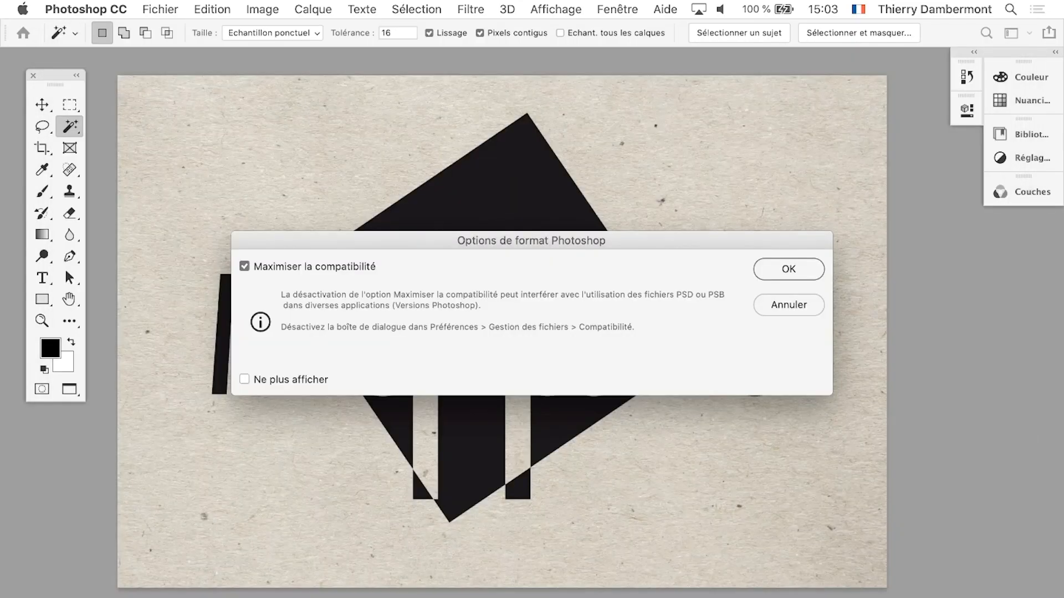
{"action": "key", "text": "Return"}
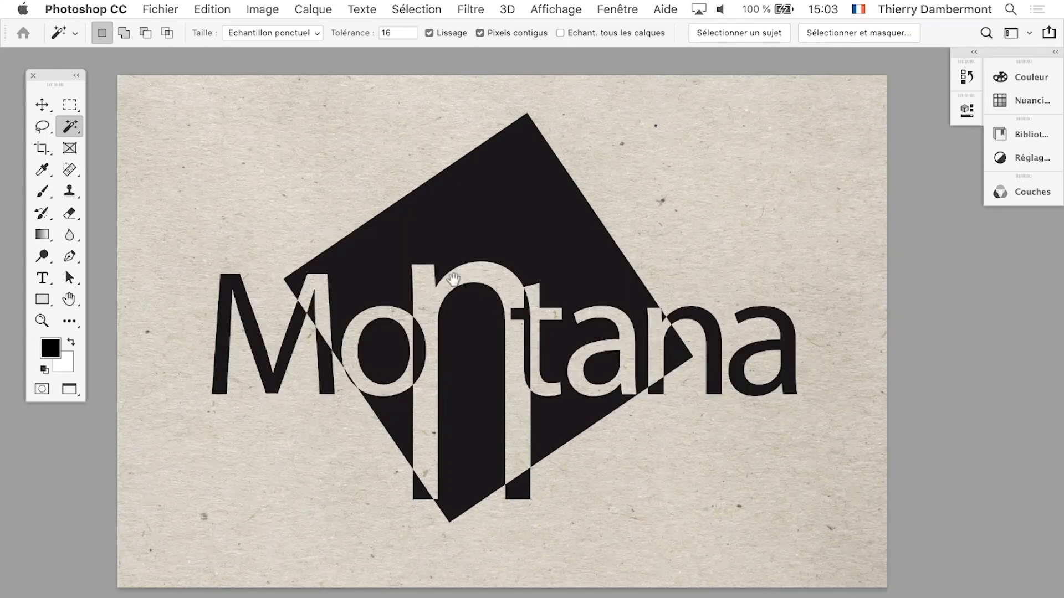
Display the document's layer list (Calques) beside the logo mock-up.
{"action": "scroll", "coordinate": [752, 336], "scroll_direction": "right", "scroll_amount": 2}
{"action": "scroll", "coordinate": [752, 337], "scroll_direction": "down", "scroll_amount": 2}
{"action": "left_click", "coordinate": [617, 9]}
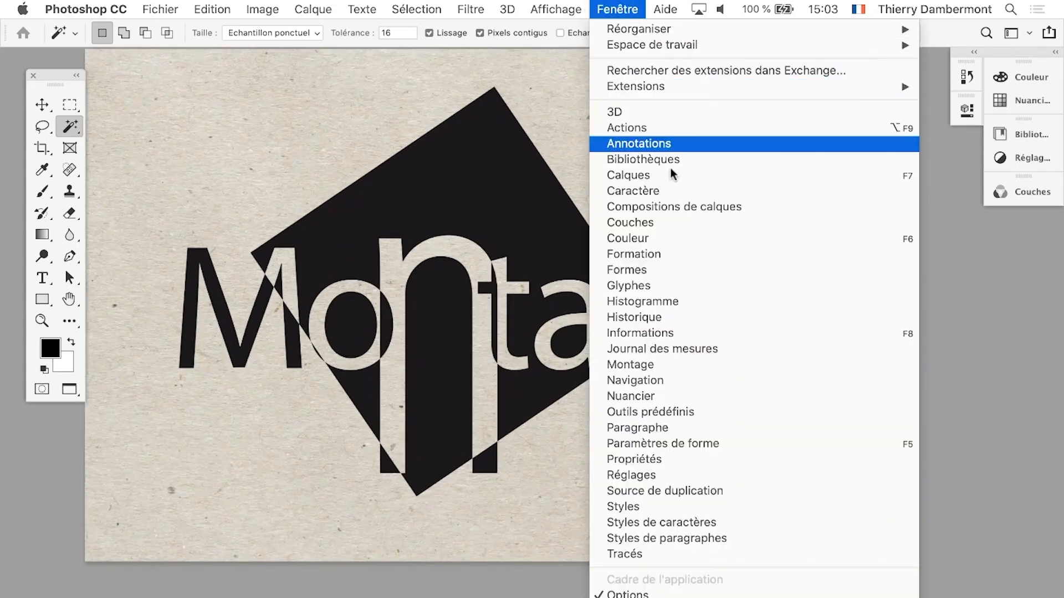
{"action": "left_click", "coordinate": [693, 174]}
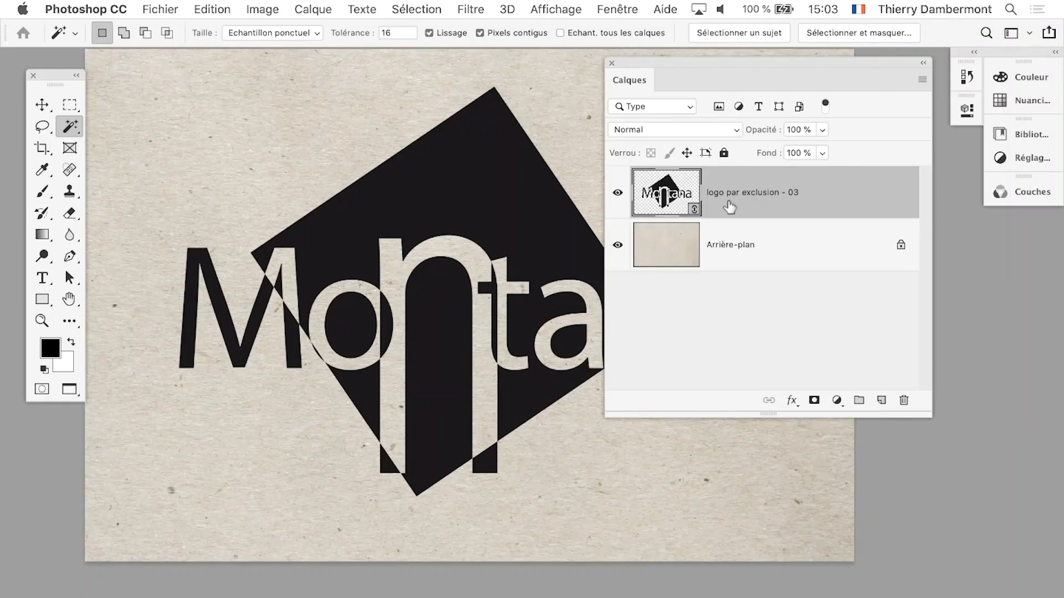
Scale the placed Montana logo down slightly from its centre to about 762 % and commit the transformation.
{"action": "left_click_drag", "start_coordinate": [637, 63], "coordinate": [806, 171]}
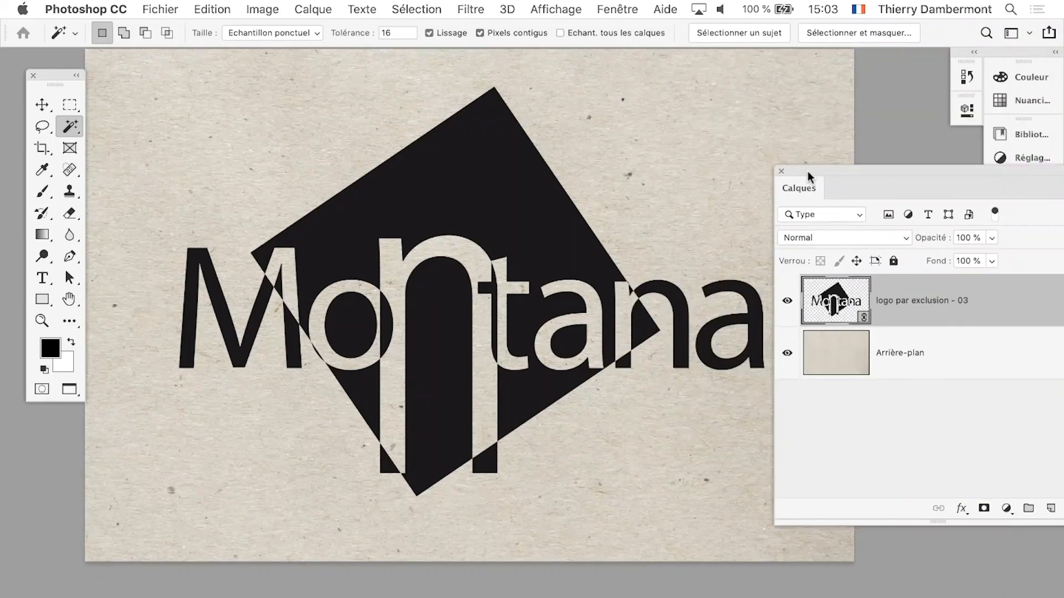
{"action": "scroll", "coordinate": [719, 313], "scroll_direction": "down", "scroll_amount": 1}
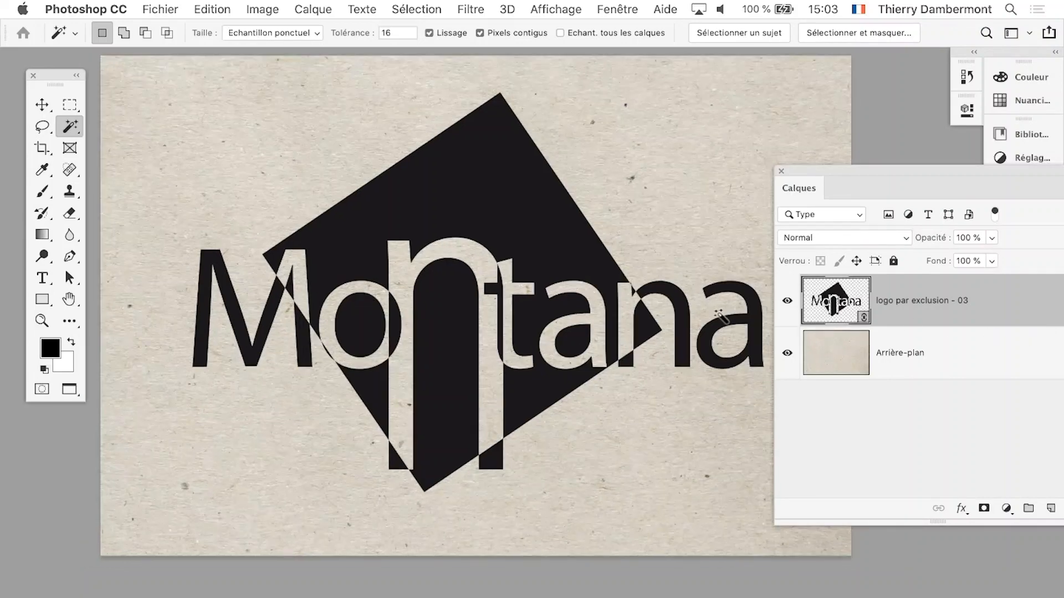
{"action": "scroll", "coordinate": [719, 313], "scroll_direction": "down", "scroll_amount": 4}
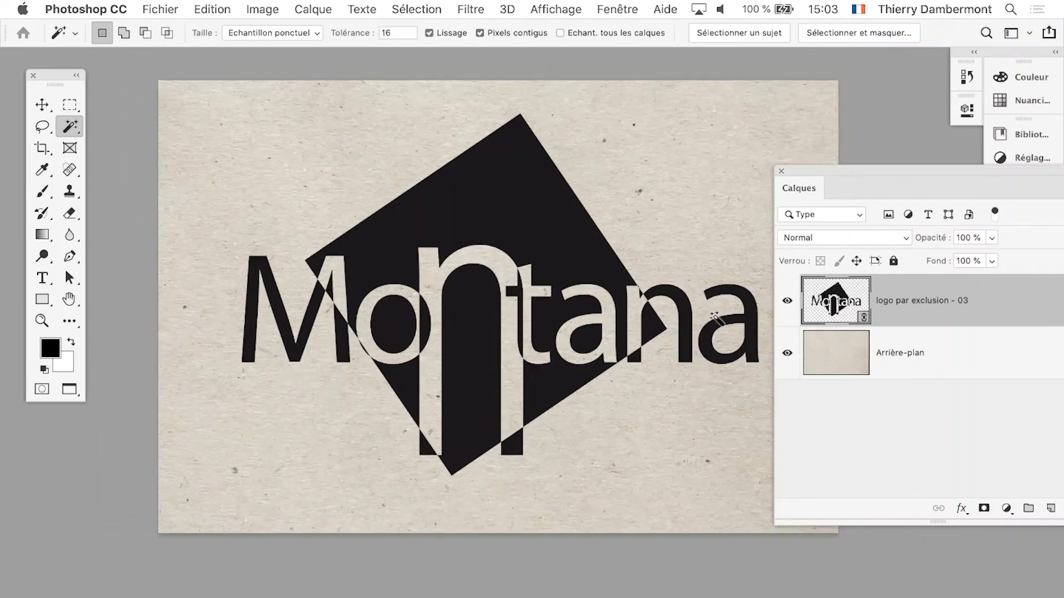
{"action": "scroll", "coordinate": [487, 296], "scroll_direction": "right", "scroll_amount": 3}
{"action": "scroll", "coordinate": [487, 297], "scroll_direction": "down", "scroll_amount": 1}
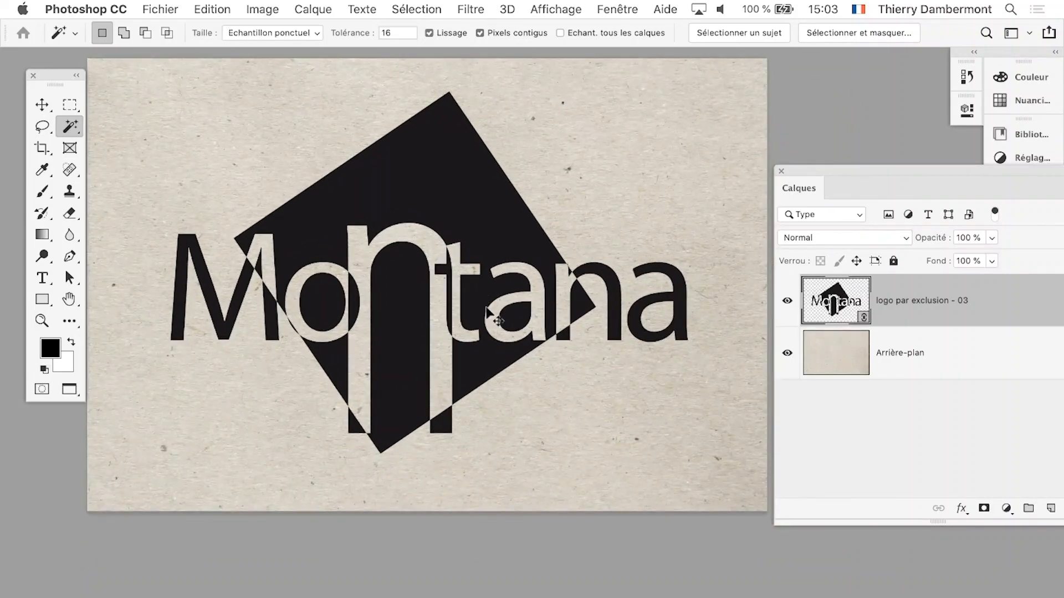
{"action": "key", "text": "ctrl+t"}
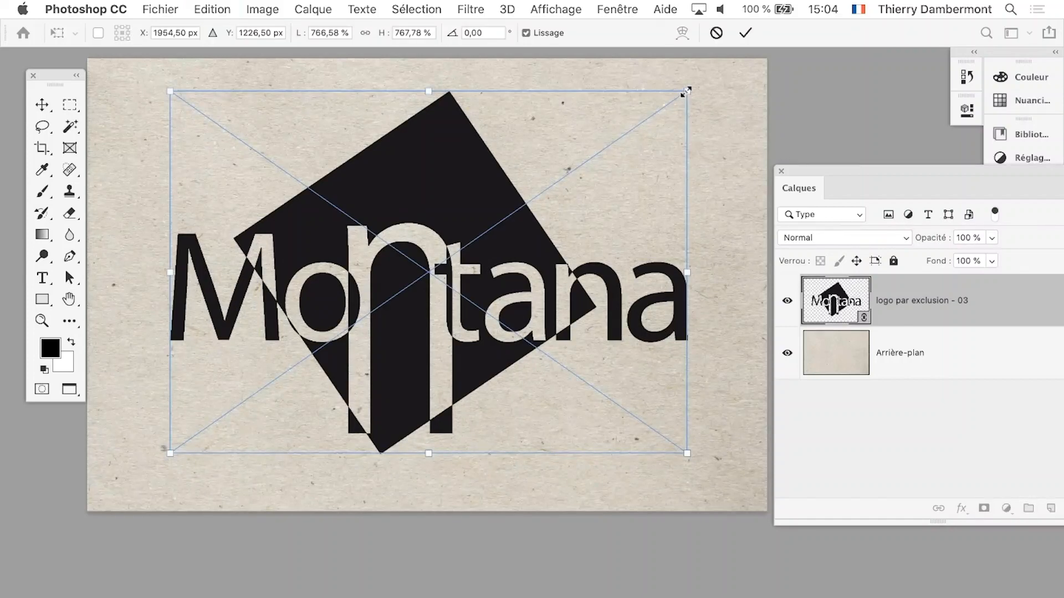
{"action": "left_click_drag", "start_coordinate": [686, 91], "coordinate": [729, 159]}
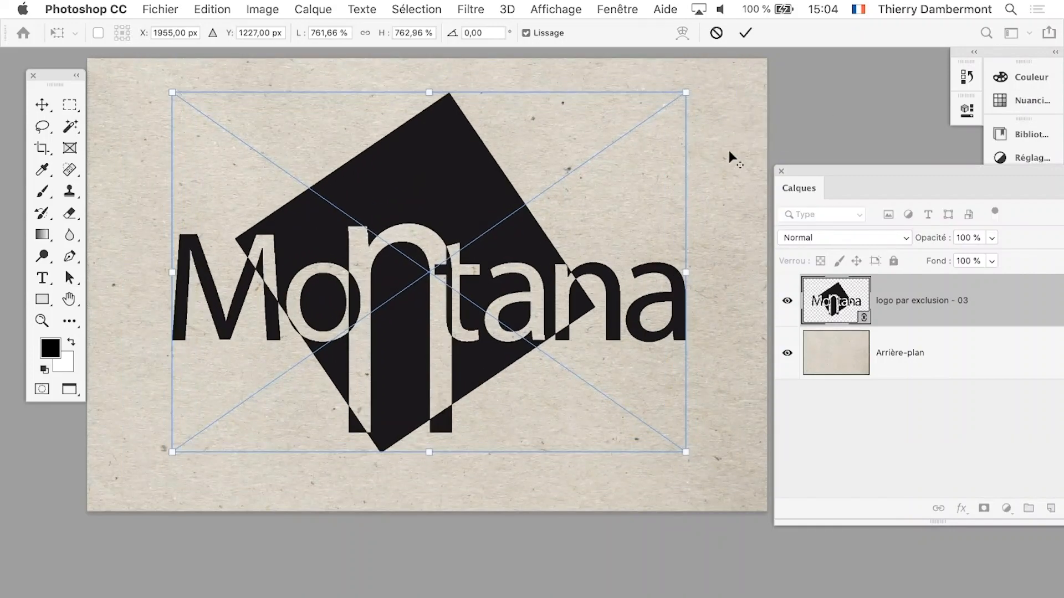
{"action": "left_click", "coordinate": [745, 34]}
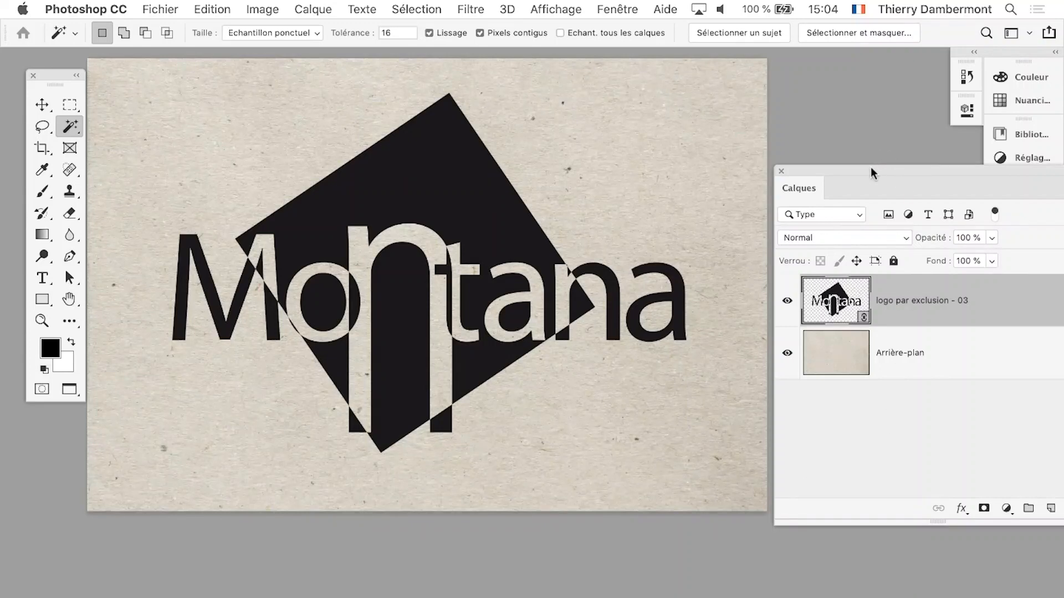
Make the layer list more compact and add a drop shadow (Ombre portée) to the logo layer.
{"action": "left_click_drag", "start_coordinate": [872, 172], "coordinate": [625, 78]}
{"action": "left_click_drag", "start_coordinate": [854, 430], "coordinate": [771, 372]}
{"action": "left_click_drag", "start_coordinate": [654, 90], "coordinate": [826, 136]}
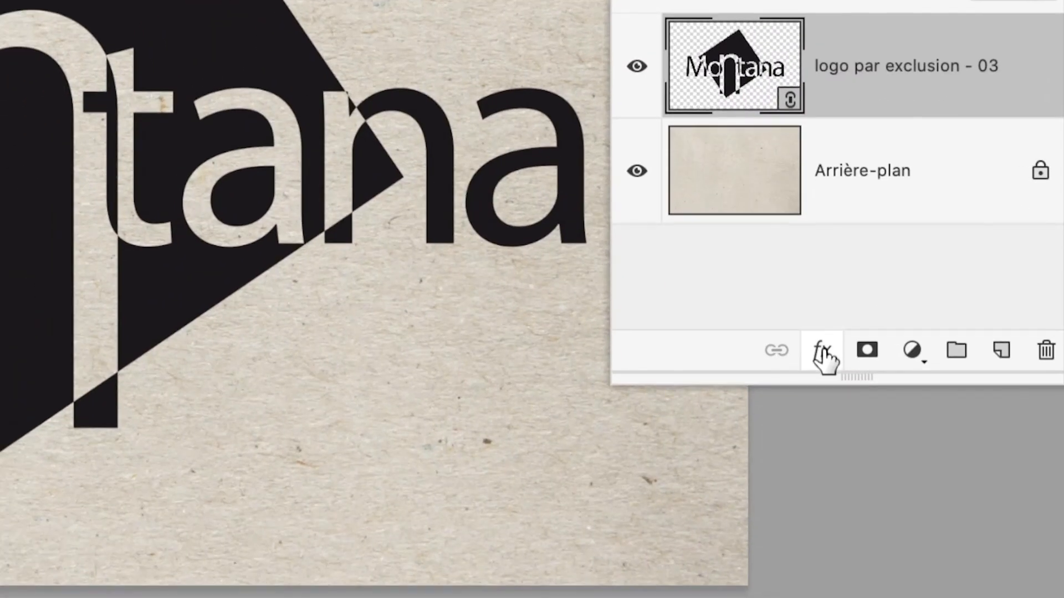
{"action": "left_click", "coordinate": [740, 523]}
{"action": "left_click", "coordinate": [847, 468]}
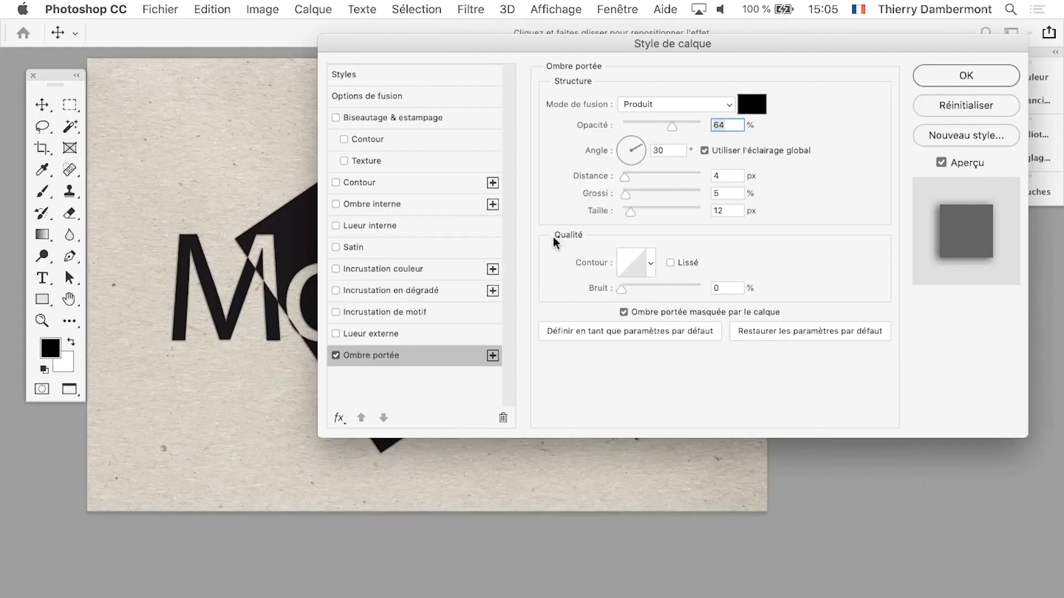
Set the logo's drop shadow to distance 17 px, spread (Grossi) 10 % and size 49 px, and apply it.
{"action": "left_click_drag", "start_coordinate": [568, 47], "coordinate": [785, 194]}
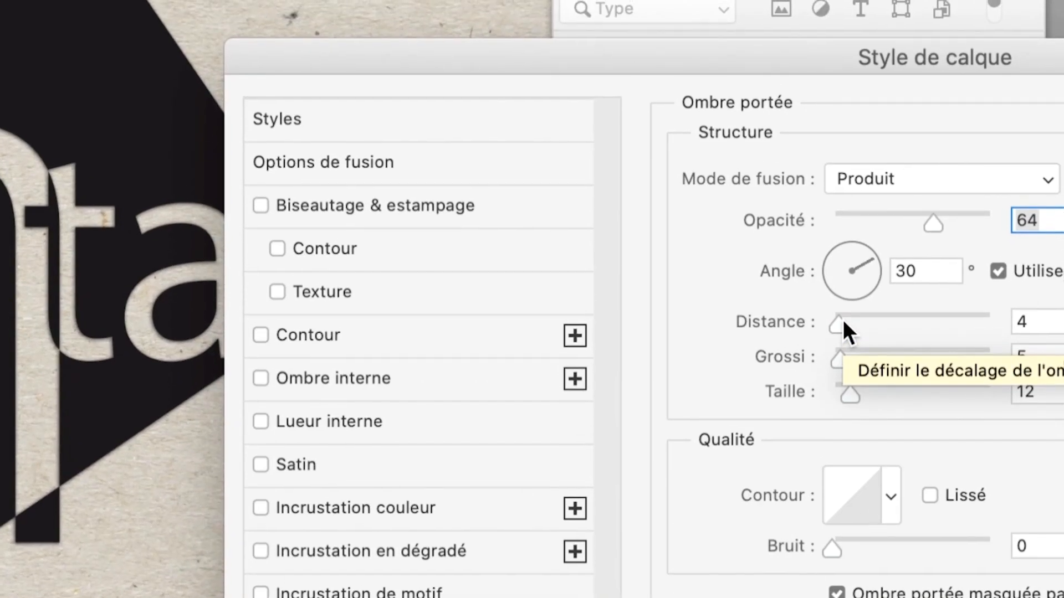
{"action": "mouse_move", "coordinate": [843, 320]}
{"action": "left_mouse_down"}
{"action": "mouse_move", "coordinate": [852, 320]}
{"action": "mouse_move", "coordinate": [844, 330]}
{"action": "left_mouse_up"}
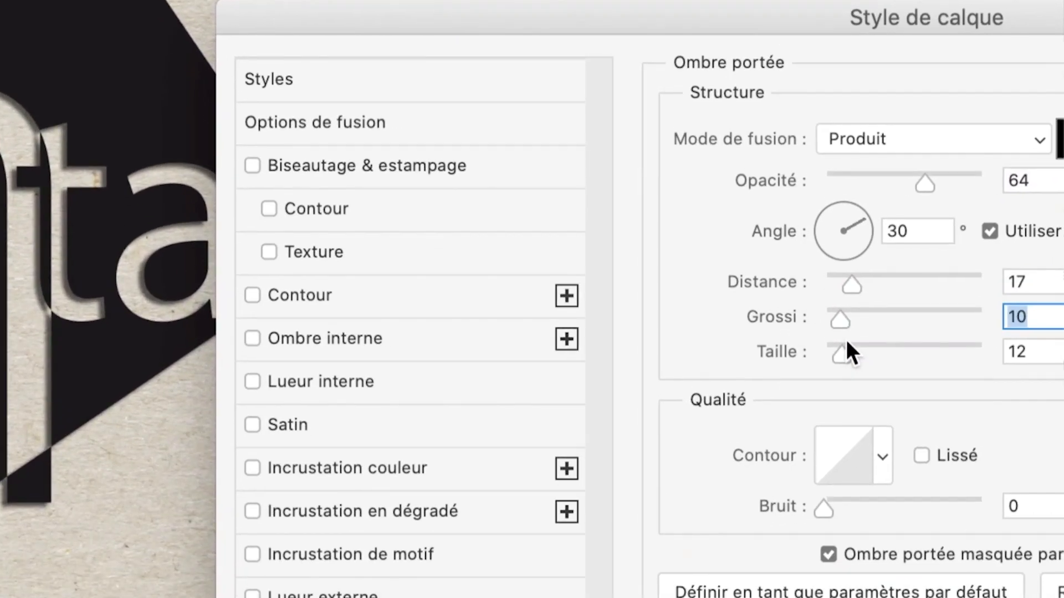
{"action": "left_click_drag", "start_coordinate": [844, 366], "coordinate": [856, 371]}
{"action": "left_click_drag", "start_coordinate": [850, 344], "coordinate": [853, 344]}
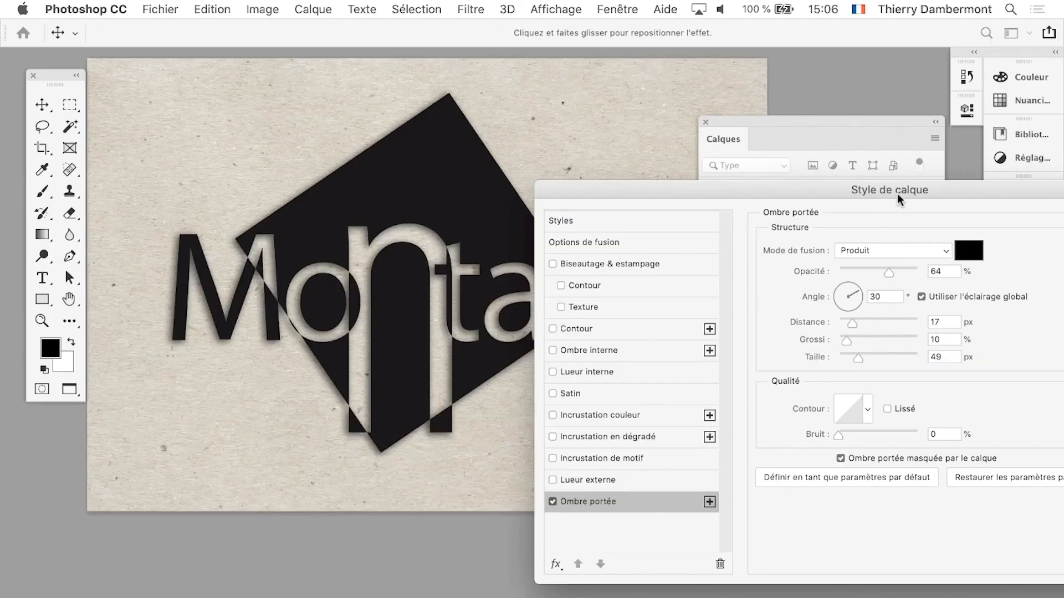
{"action": "left_click_drag", "start_coordinate": [896, 190], "coordinate": [621, 119]}
{"action": "left_click", "coordinate": [922, 152]}
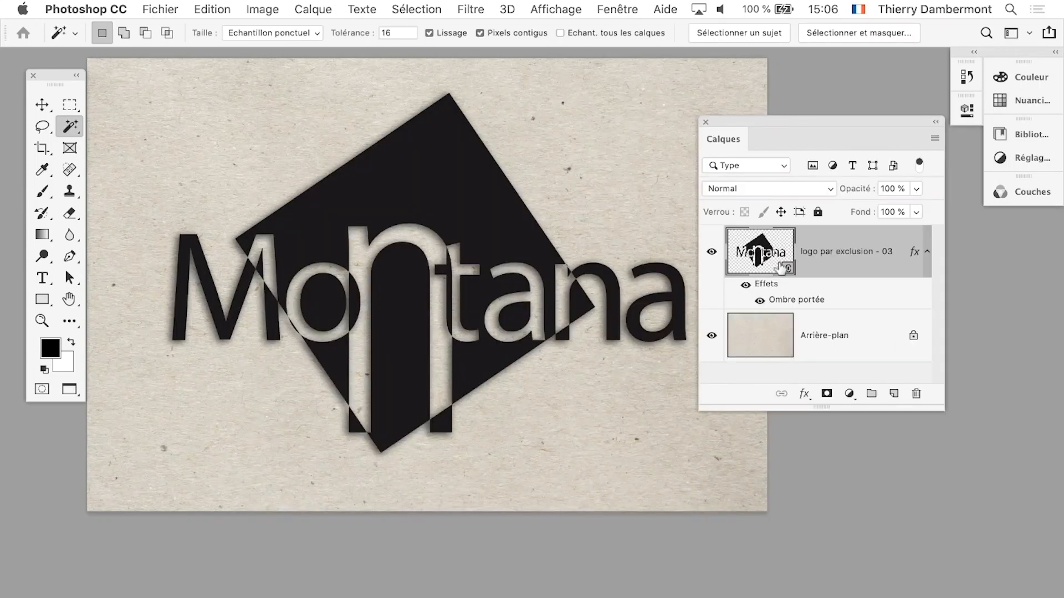
Reopen the logo layer's drop shadow settings and reduce the shadow's opacity slightly.
{"action": "left_click_drag", "start_coordinate": [755, 121], "coordinate": [792, 124]}
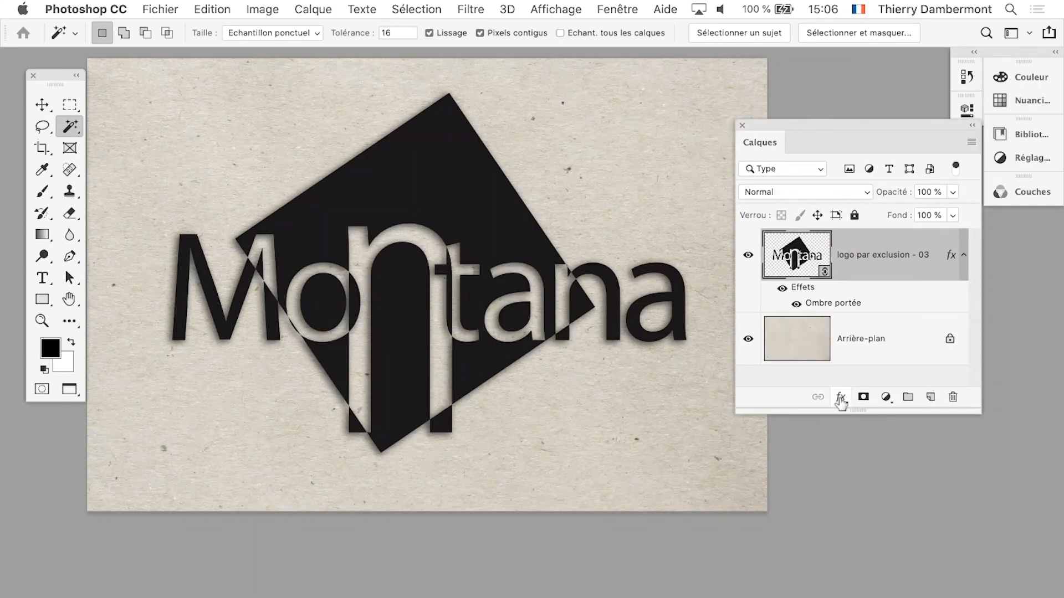
{"action": "left_click", "coordinate": [841, 396]}
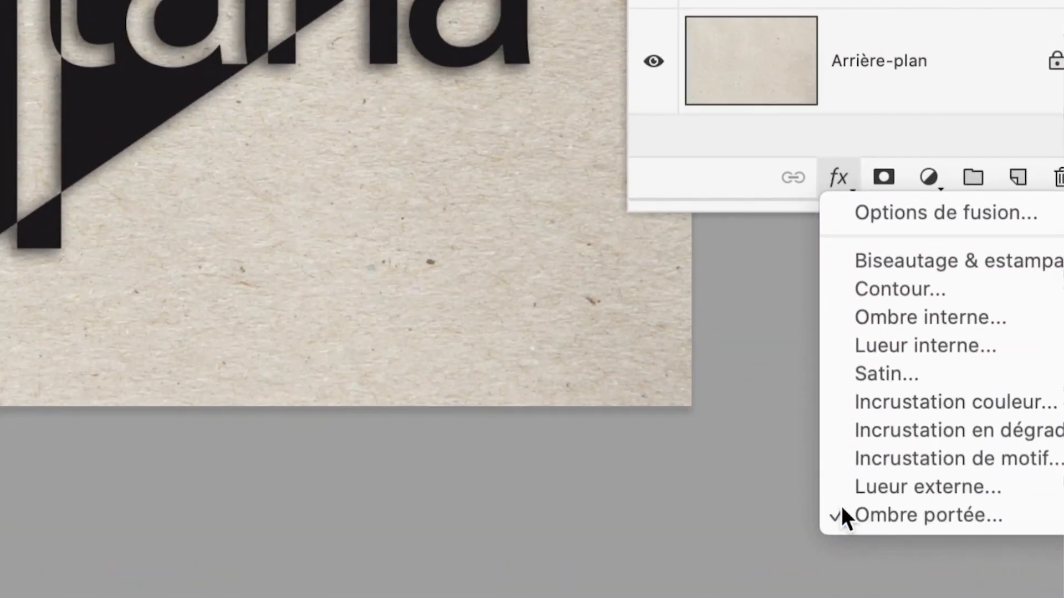
{"action": "left_click", "coordinate": [844, 519]}
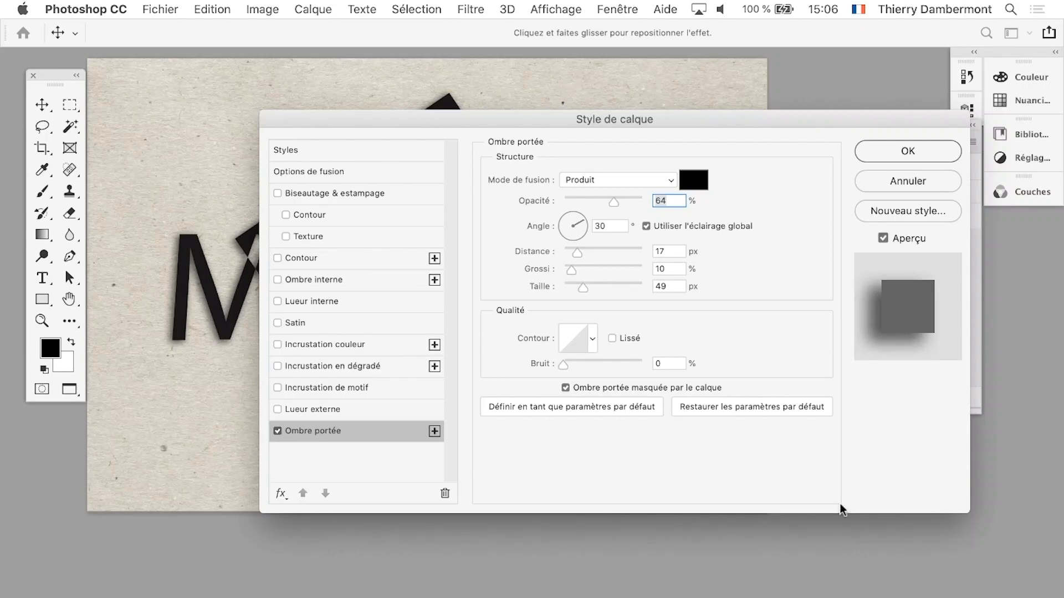
{"action": "left_click_drag", "start_coordinate": [552, 123], "coordinate": [668, 321]}
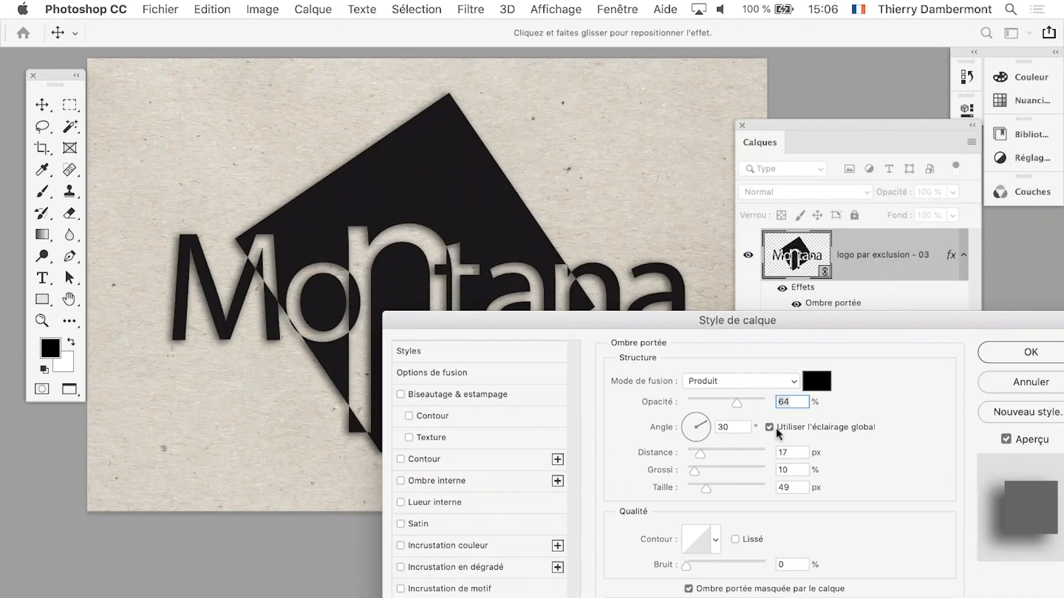
{"action": "mouse_move", "coordinate": [736, 403]}
{"action": "left_mouse_down"}
{"action": "mouse_move", "coordinate": [748, 412]}
{"action": "mouse_move", "coordinate": [731, 406]}
{"action": "left_mouse_up"}
{"action": "left_click", "coordinate": [1024, 350]}
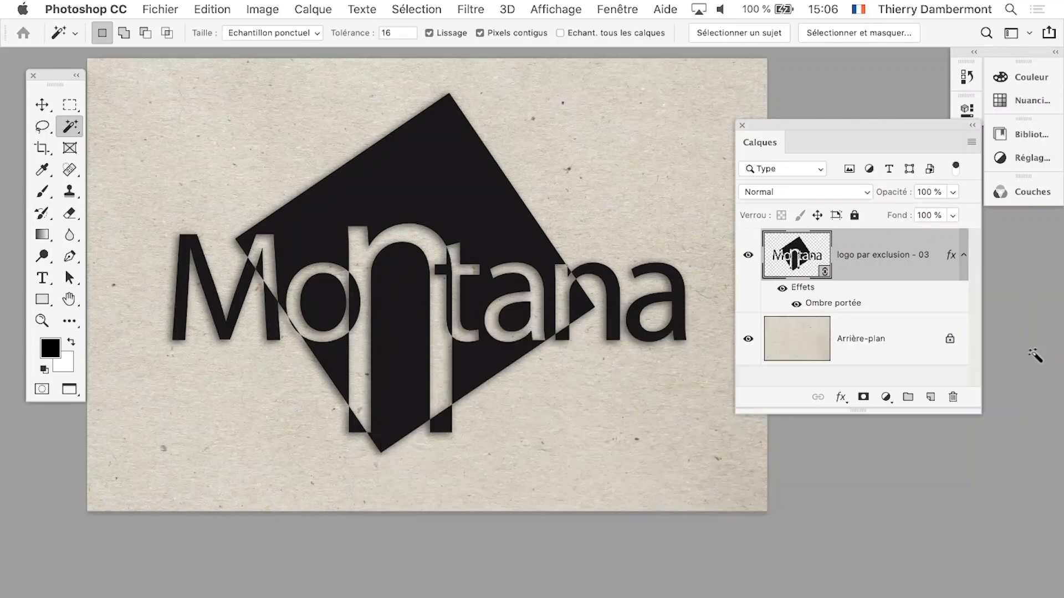
Save a new version of the document as logo sur papier - 02.psd in DOCS SESSION F with maximum compatibility.
{"action": "left_click_drag", "start_coordinate": [822, 123], "coordinate": [873, 237]}
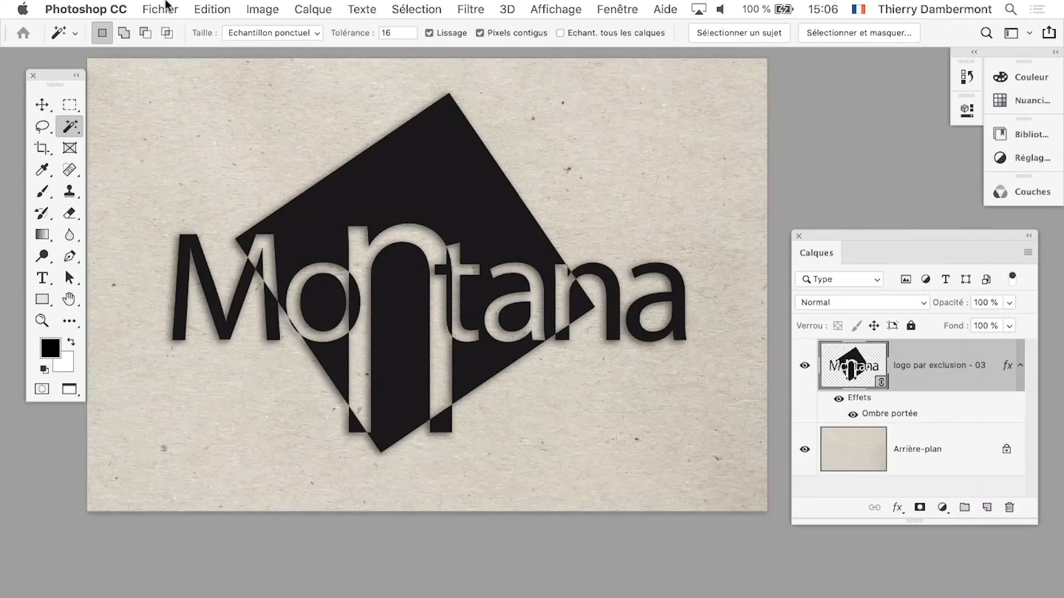
{"action": "left_click", "coordinate": [163, 9]}
{"action": "left_click", "coordinate": [230, 182]}
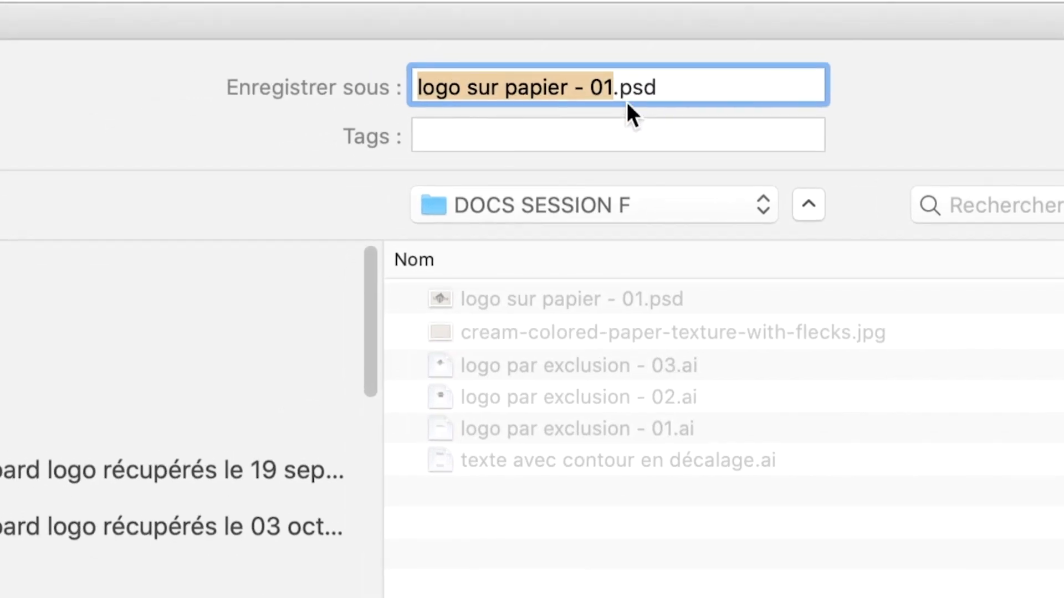
{"action": "left_click", "coordinate": [612, 114]}
{"action": "key", "text": "BackSpace"}
{"action": "type", "text": "2"}
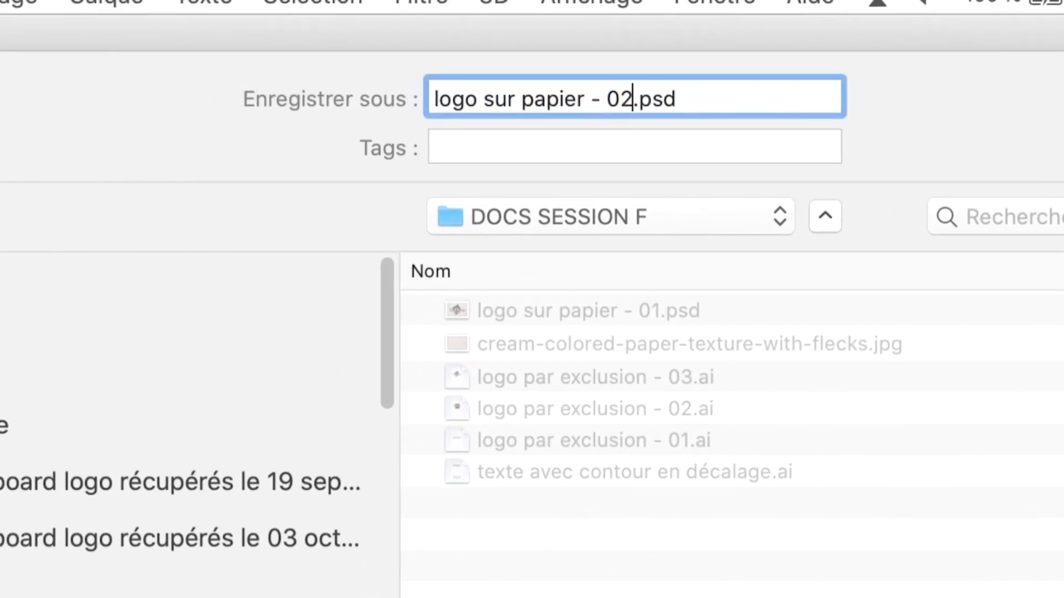
{"action": "key", "text": "Return"}
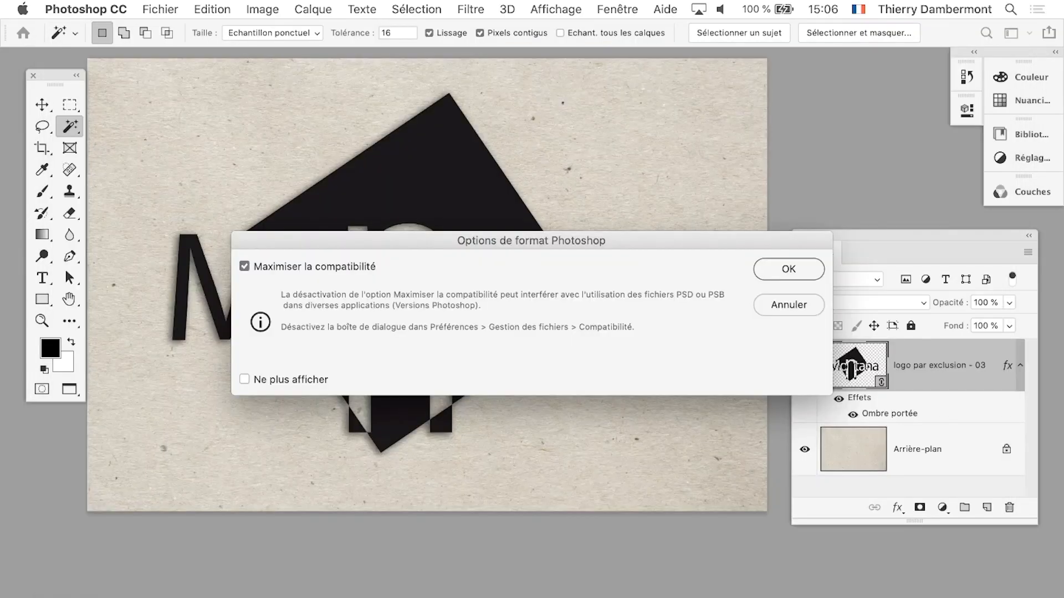
{"action": "key", "text": "Return"}
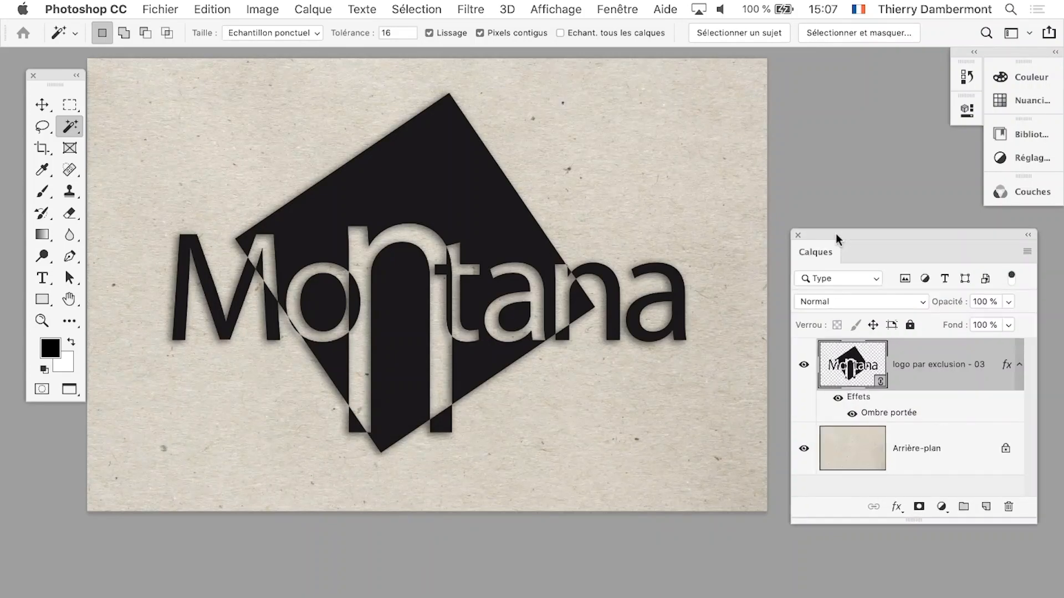
Try out the logo layer's overall opacity (Opacité) and bring it back to 100 %.
{"action": "left_click_drag", "start_coordinate": [835, 233], "coordinate": [773, 138]}
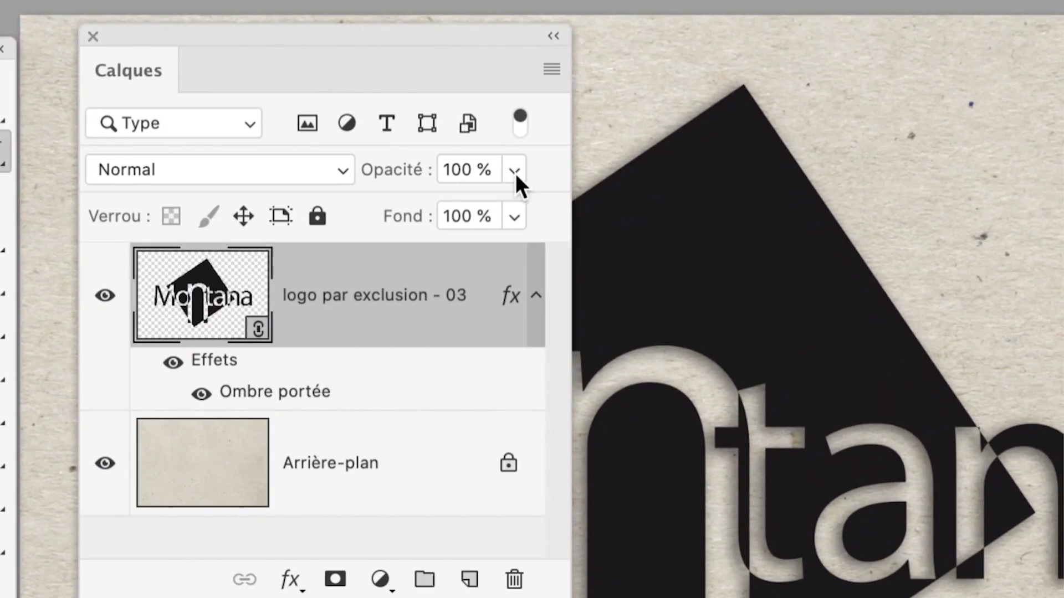
{"action": "left_click", "coordinate": [515, 174]}
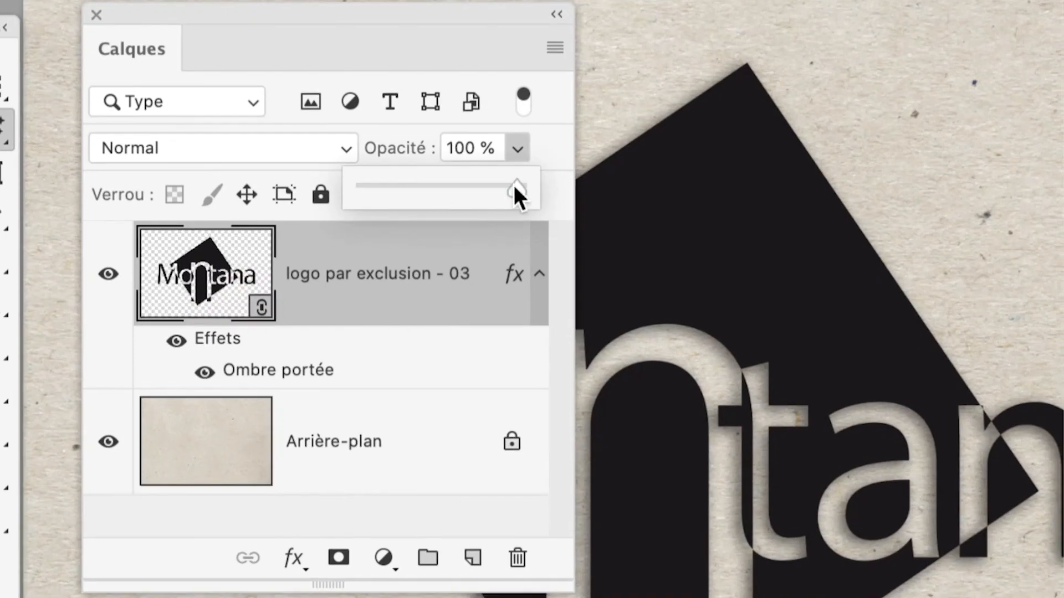
{"action": "left_click_drag", "start_coordinate": [508, 209], "coordinate": [638, 187]}
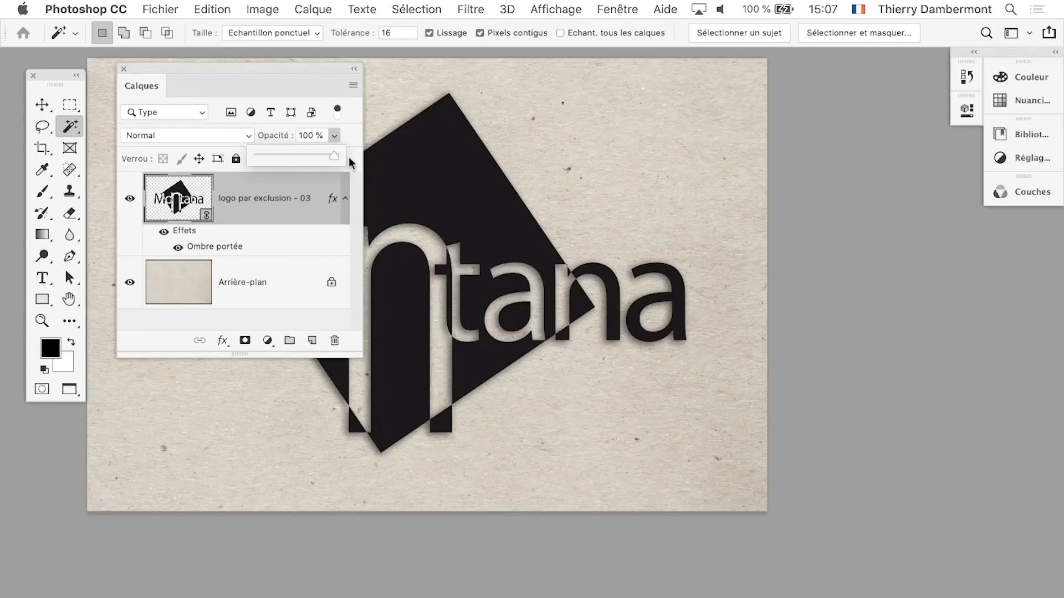
{"action": "left_click_drag", "start_coordinate": [350, 162], "coordinate": [387, 180]}
{"action": "left_click_drag", "start_coordinate": [267, 62], "coordinate": [749, 108]}
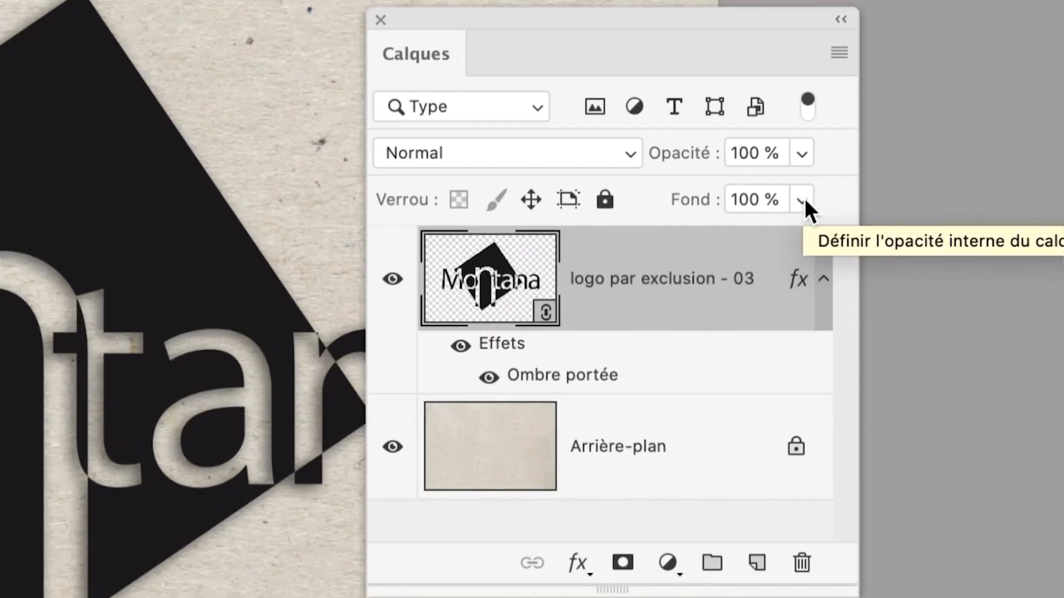
Set the logo layer's fill opacity (Fond) to 0 % while keeping its drop shadow effect.
{"action": "left_click", "coordinate": [801, 200]}
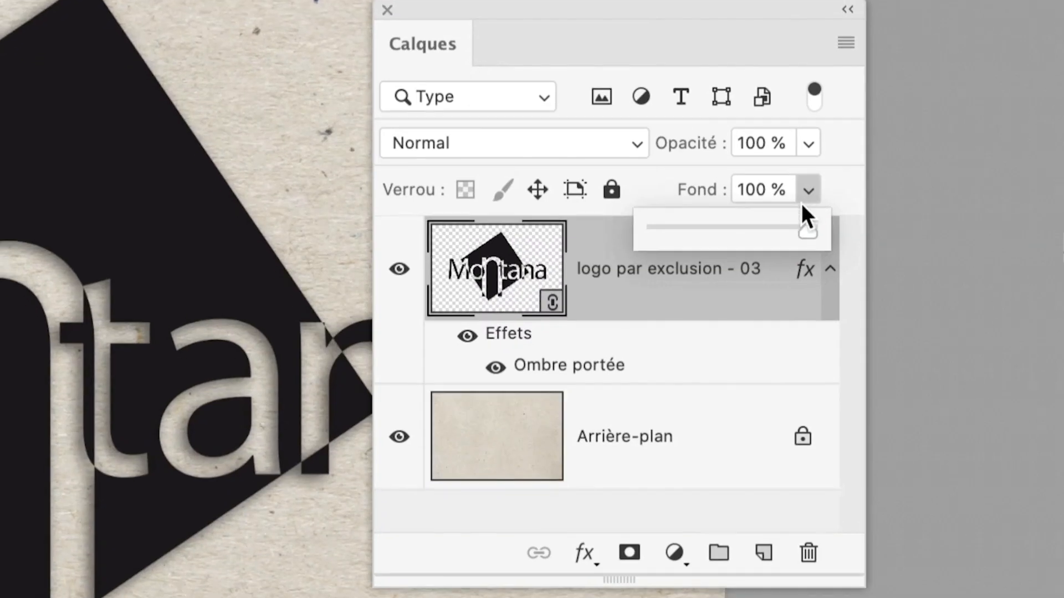
{"action": "left_click_drag", "start_coordinate": [809, 236], "coordinate": [685, 212]}
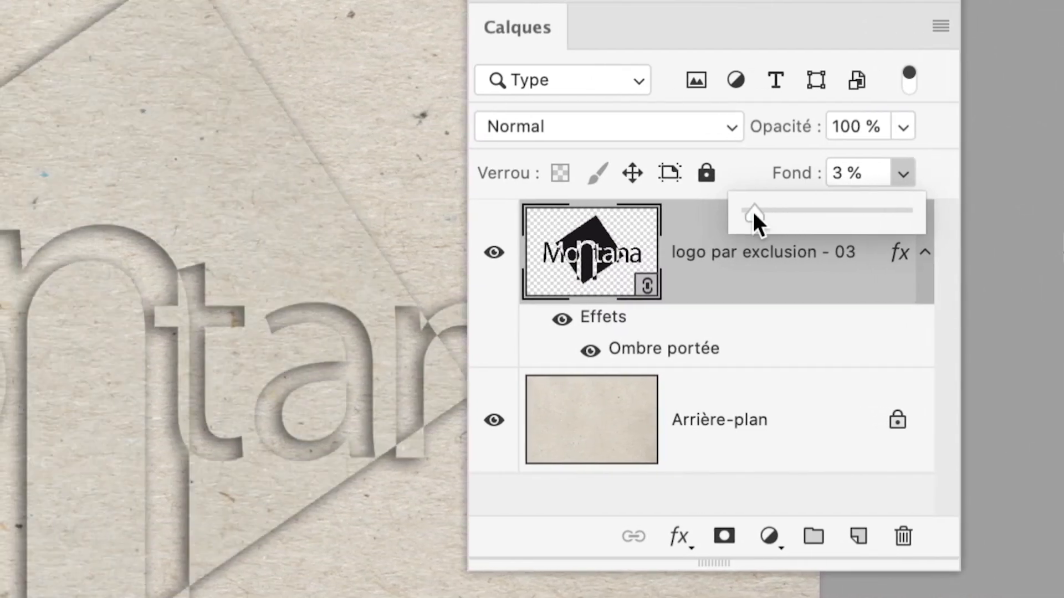
{"action": "left_click_drag", "start_coordinate": [753, 213], "coordinate": [728, 215]}
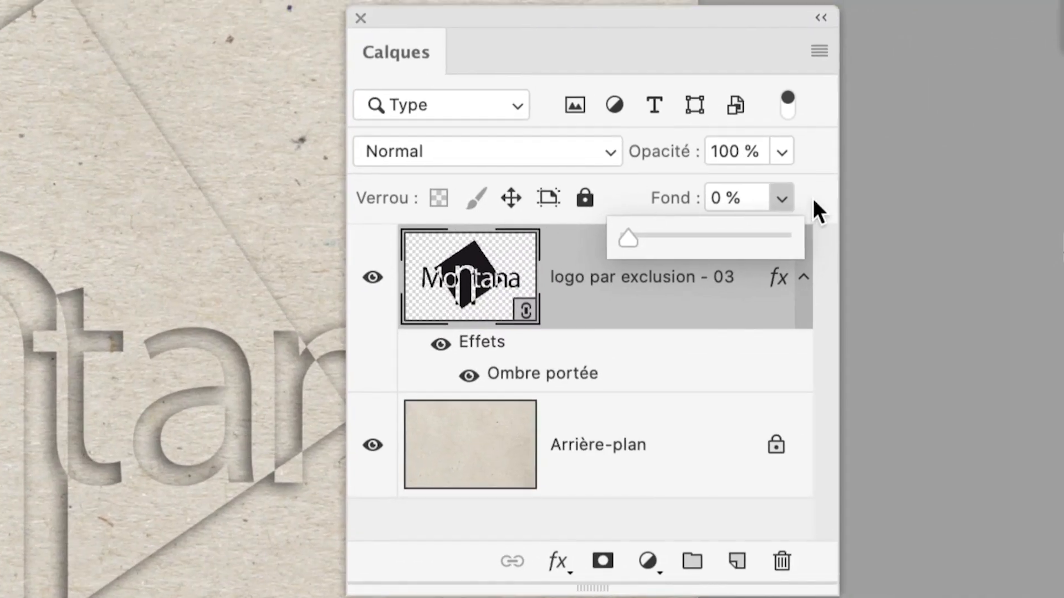
{"action": "left_click", "coordinate": [927, 180]}
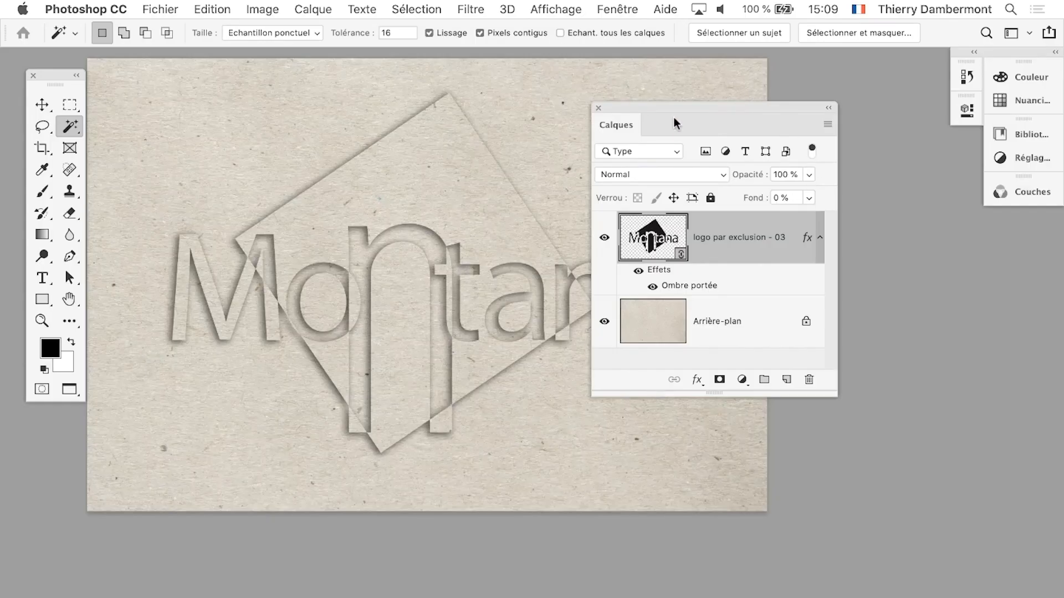
Save a new version of the document as logo sur papier - 03.psd in DOCS SESSION F.
{"action": "left_click_drag", "start_coordinate": [673, 118], "coordinate": [856, 154]}
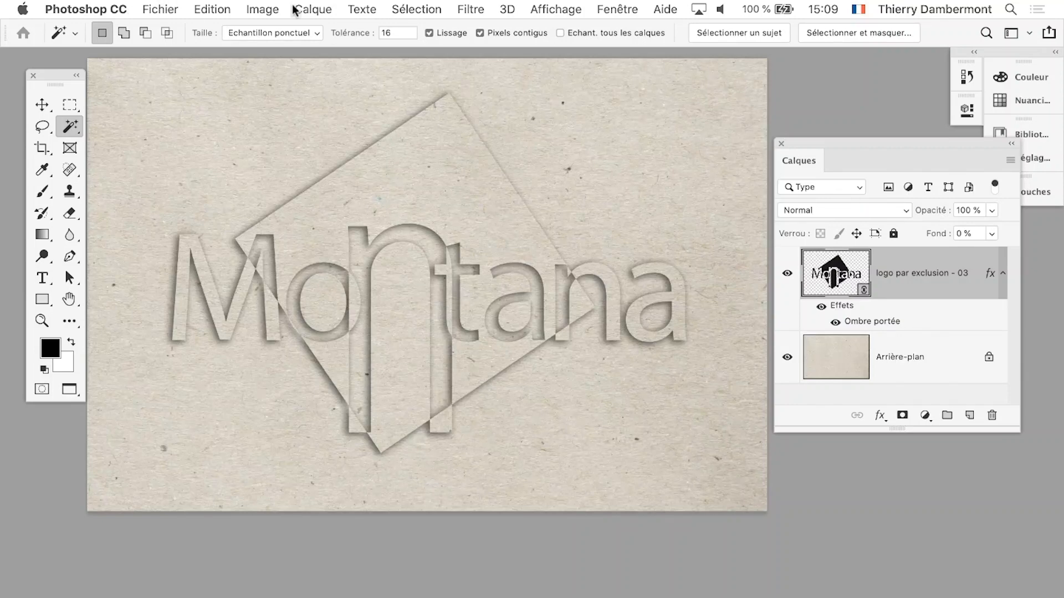
{"action": "left_click", "coordinate": [168, 8]}
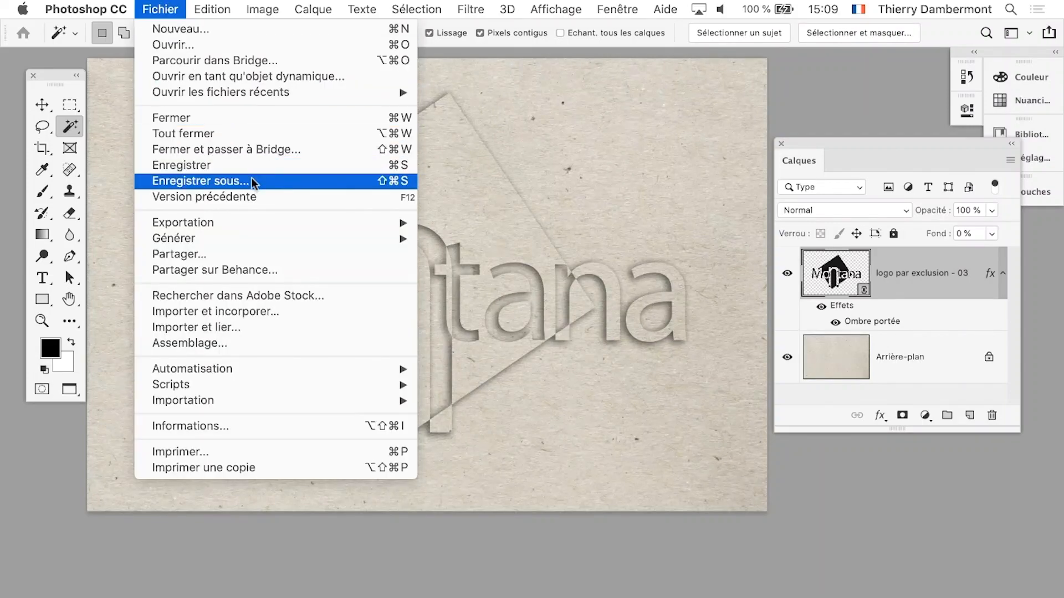
{"action": "left_click", "coordinate": [251, 177]}
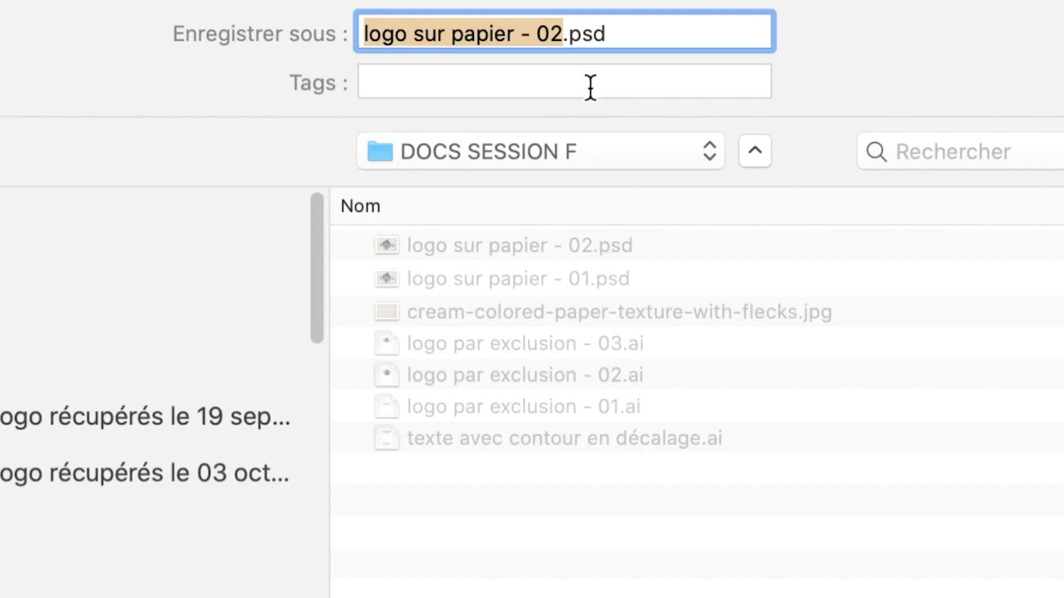
{"action": "left_click_drag", "start_coordinate": [563, 34], "coordinate": [549, 34]}
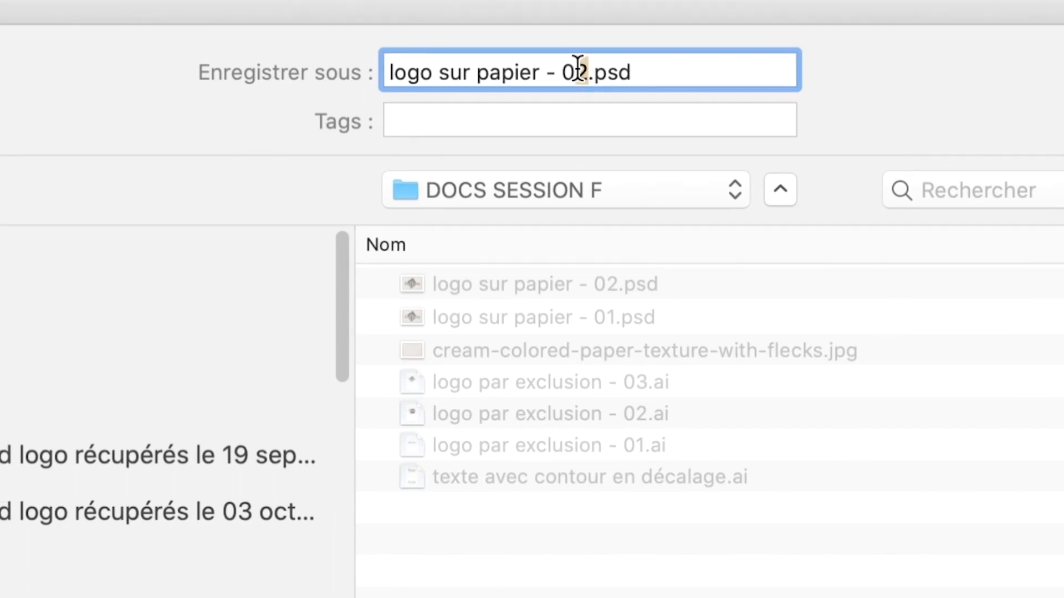
{"action": "type", "text": "3"}
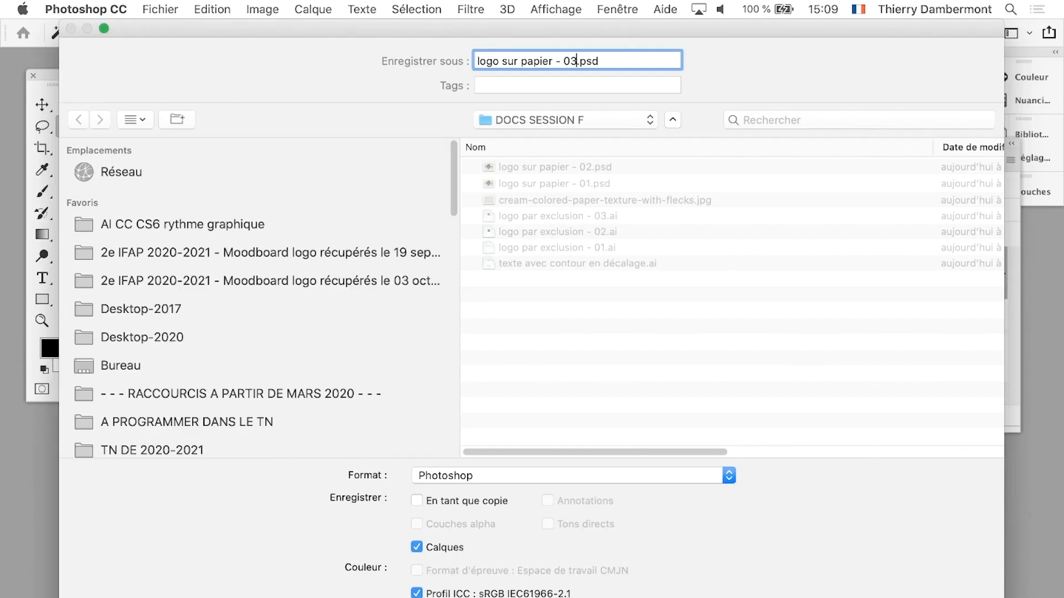
{"action": "key", "text": "Return"}
{"action": "key", "text": "Return"}
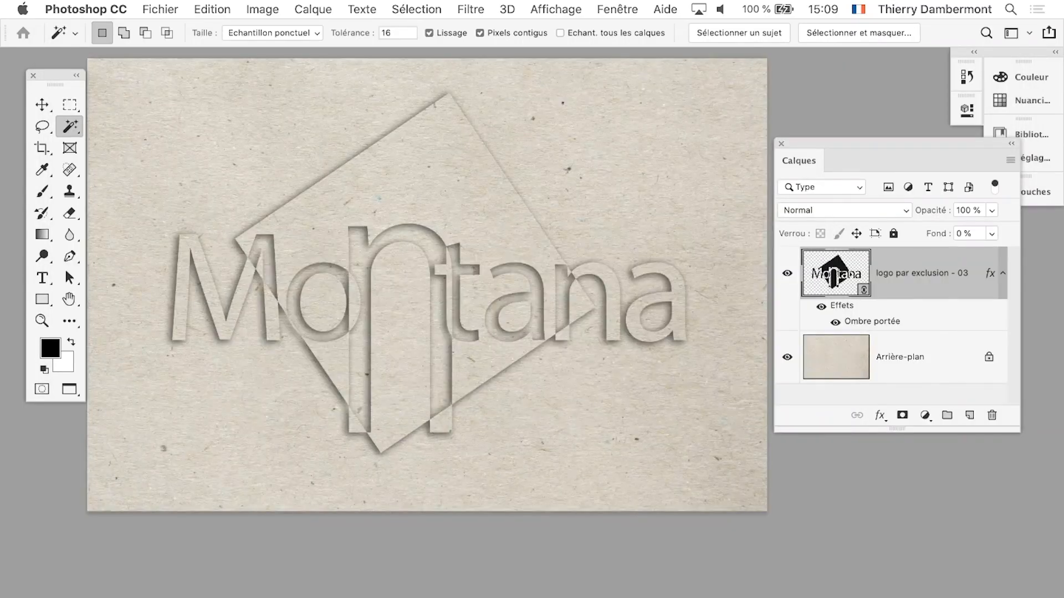
Add a Bevel & Emboss effect (Biseautage & estampage) to the logo layer.
{"action": "left_click_drag", "start_coordinate": [887, 144], "coordinate": [824, 53]}
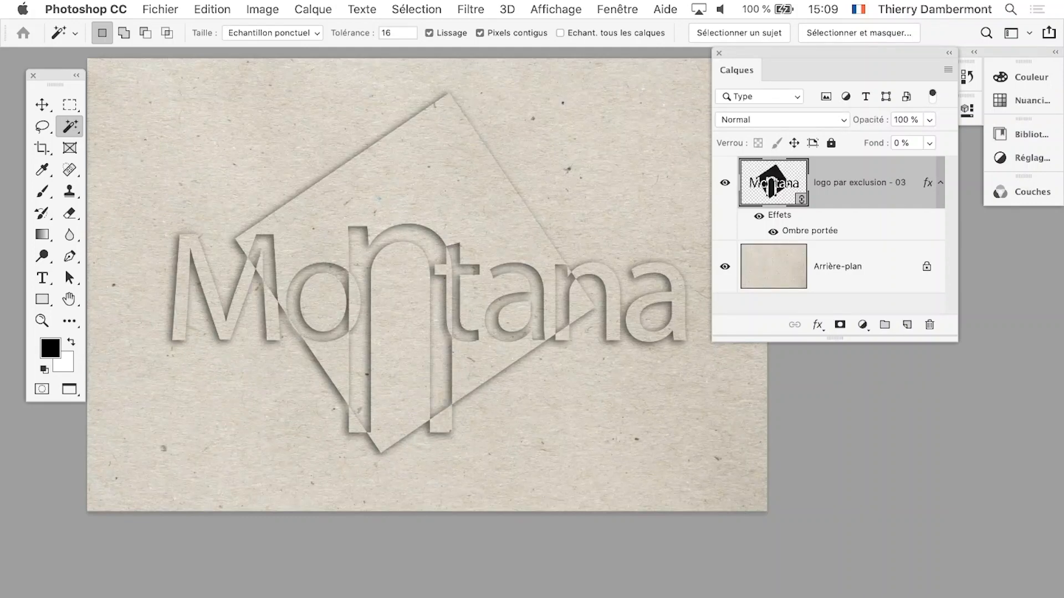
{"action": "left_click_drag", "start_coordinate": [835, 338], "coordinate": [834, 376]}
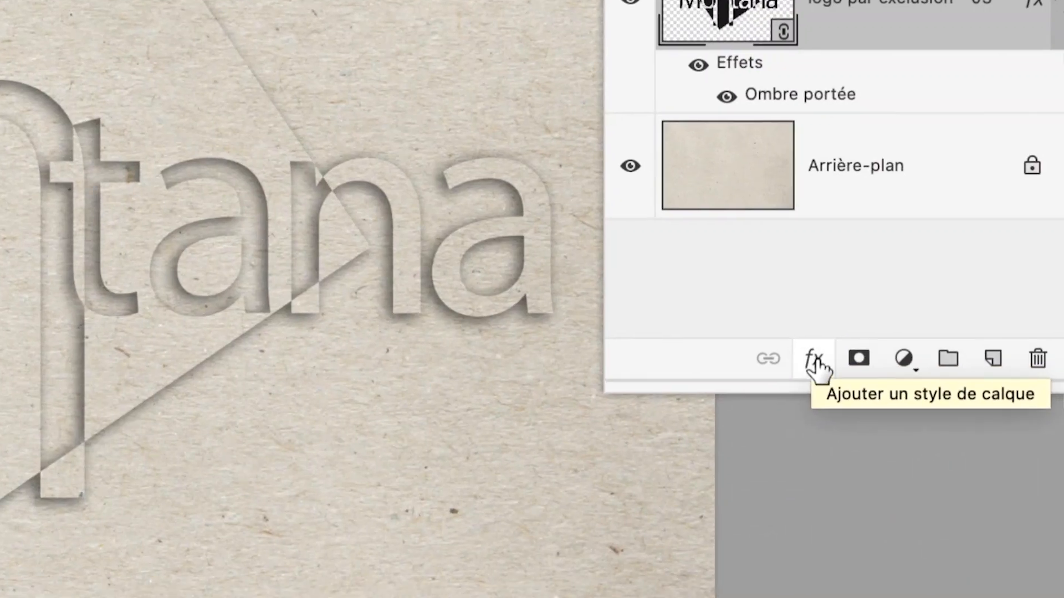
{"action": "left_click", "coordinate": [816, 371]}
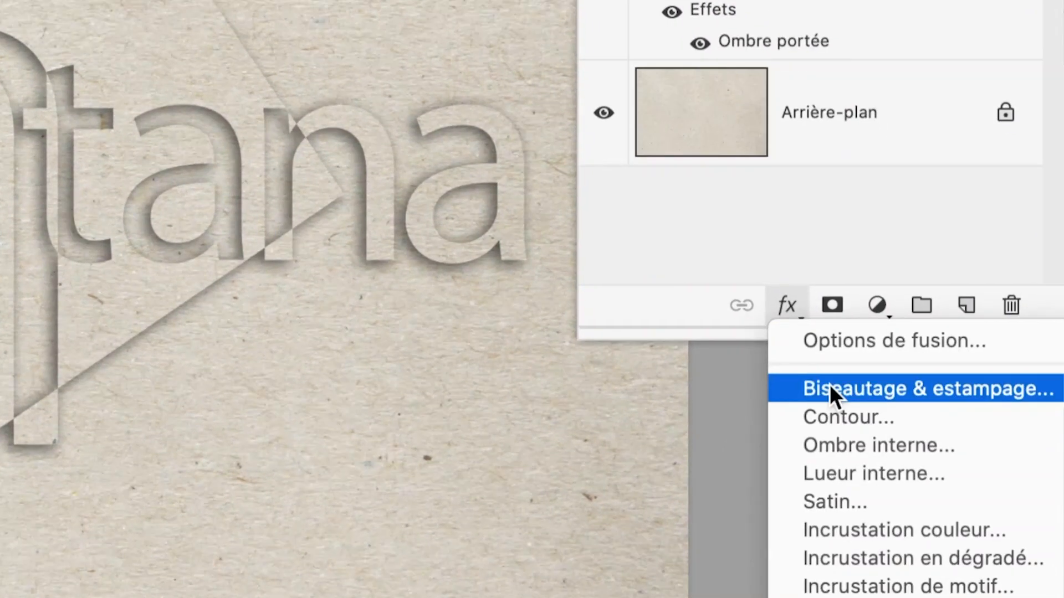
{"action": "left_click", "coordinate": [851, 435]}
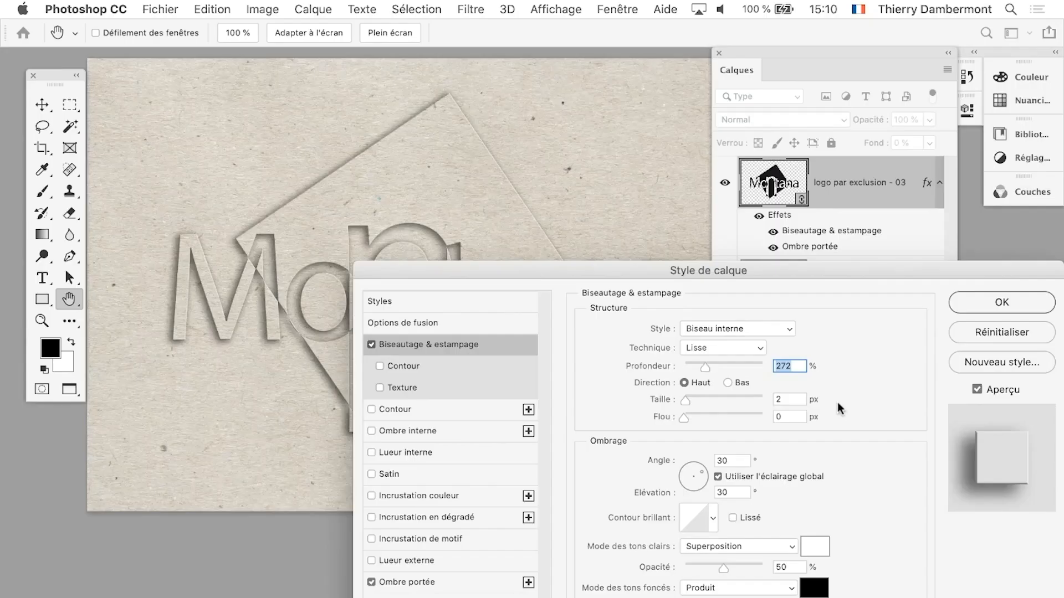
{"action": "left_click_drag", "start_coordinate": [636, 274], "coordinate": [697, 115]}
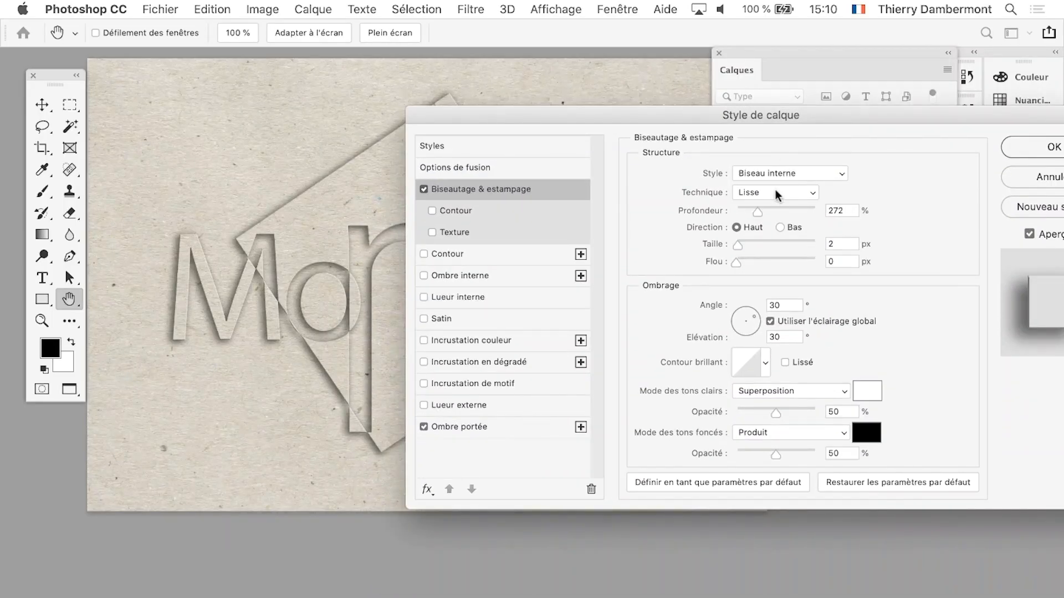
Set the logo's bevel size (Taille) to 18 px and its softening (Flou) to 2 px.
{"action": "left_click", "coordinate": [749, 242]}
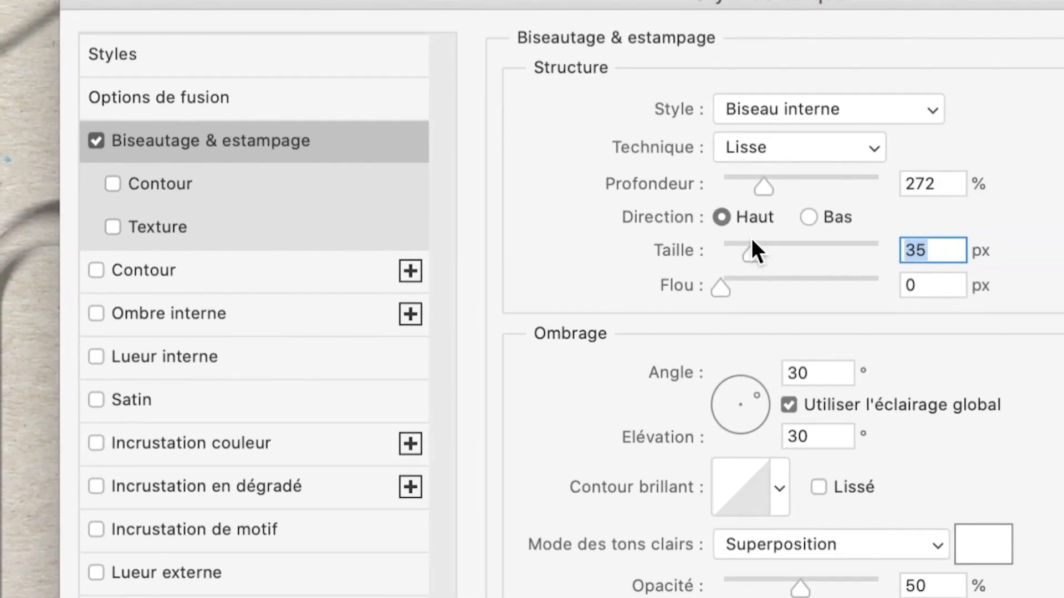
{"action": "left_click_drag", "start_coordinate": [752, 238], "coordinate": [743, 245]}
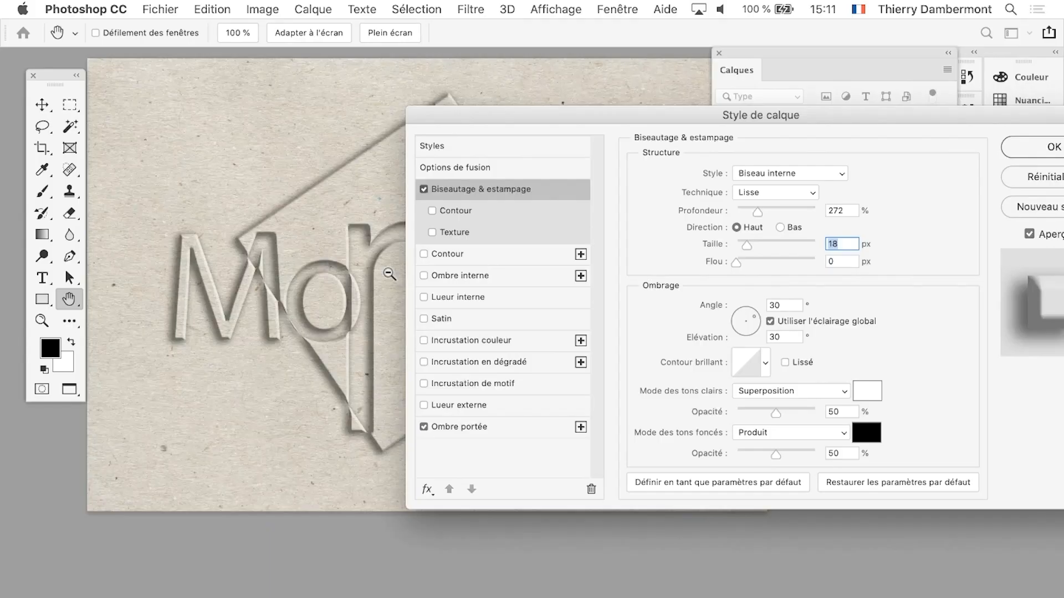
{"action": "left_click_drag", "start_coordinate": [593, 110], "coordinate": [746, 58]}
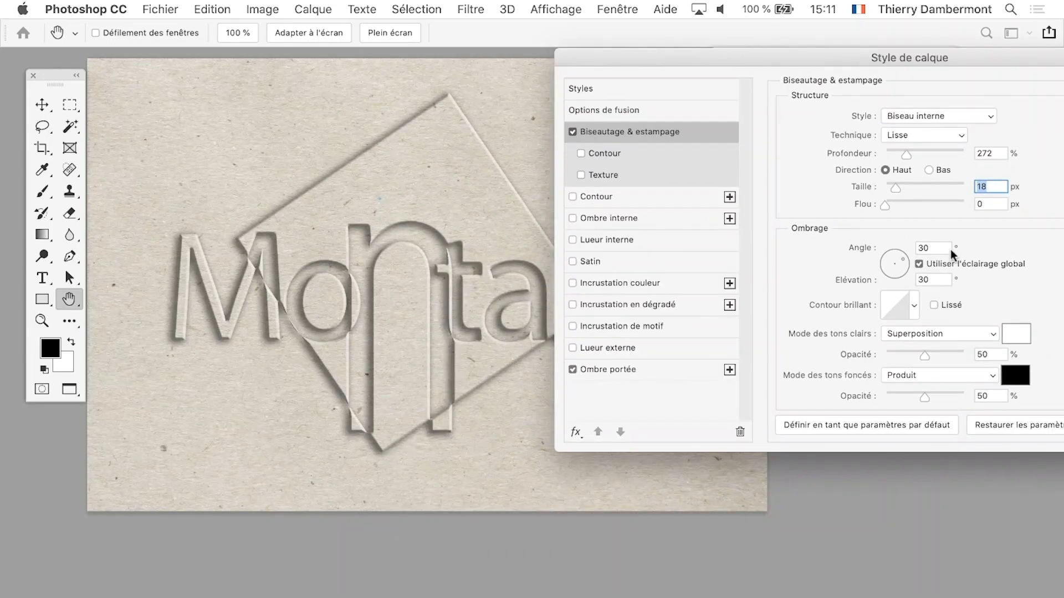
{"action": "mouse_move", "coordinate": [895, 188]}
{"action": "left_mouse_down"}
{"action": "mouse_move", "coordinate": [894, 206]}
{"action": "mouse_move", "coordinate": [905, 205]}
{"action": "mouse_move", "coordinate": [899, 192]}
{"action": "left_mouse_up"}
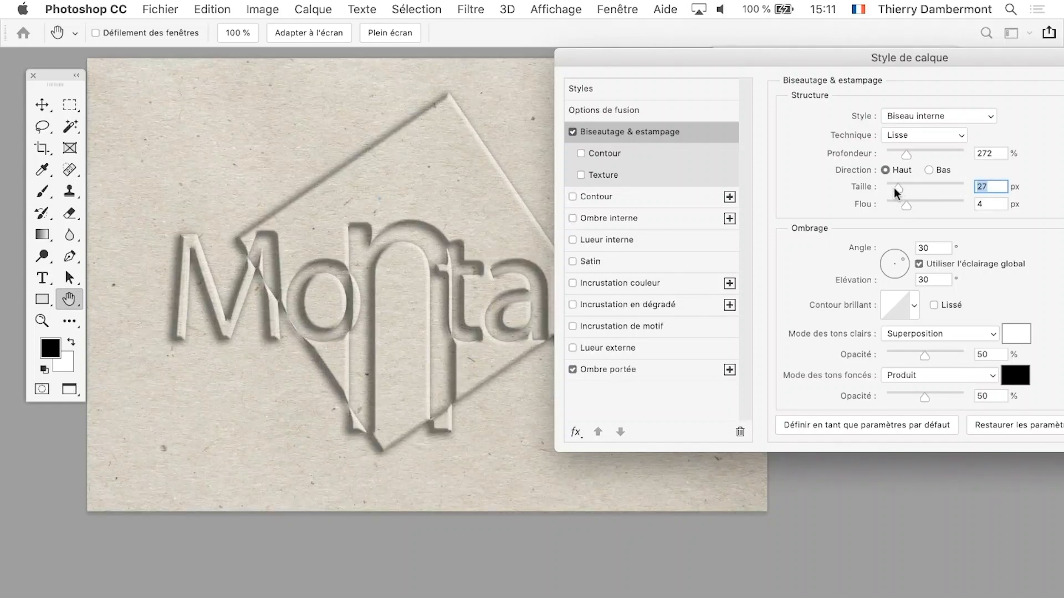
{"action": "mouse_move", "coordinate": [896, 193]}
{"action": "left_mouse_down"}
{"action": "mouse_move", "coordinate": [895, 205]}
{"action": "mouse_move", "coordinate": [897, 193]}
{"action": "left_mouse_up"}
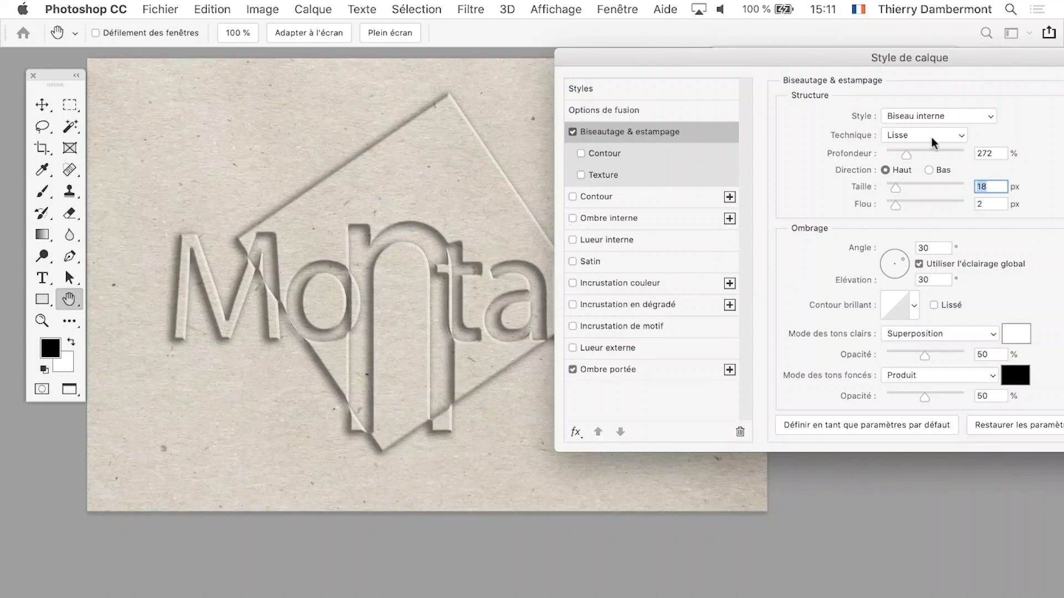
Reduce the logo's drop shadow to 26 % opacity, 7 px distance and 9 px size, and apply the layer style.
{"action": "left_click", "coordinate": [632, 370]}
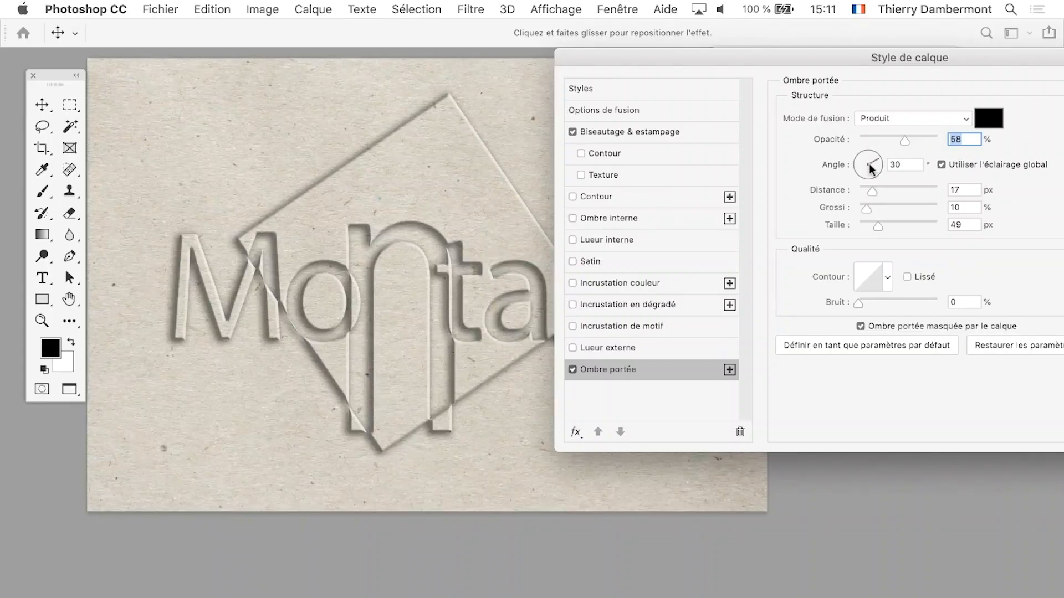
{"action": "left_click_drag", "start_coordinate": [872, 193], "coordinate": [866, 223]}
{"action": "left_click_drag", "start_coordinate": [899, 138], "coordinate": [883, 138]}
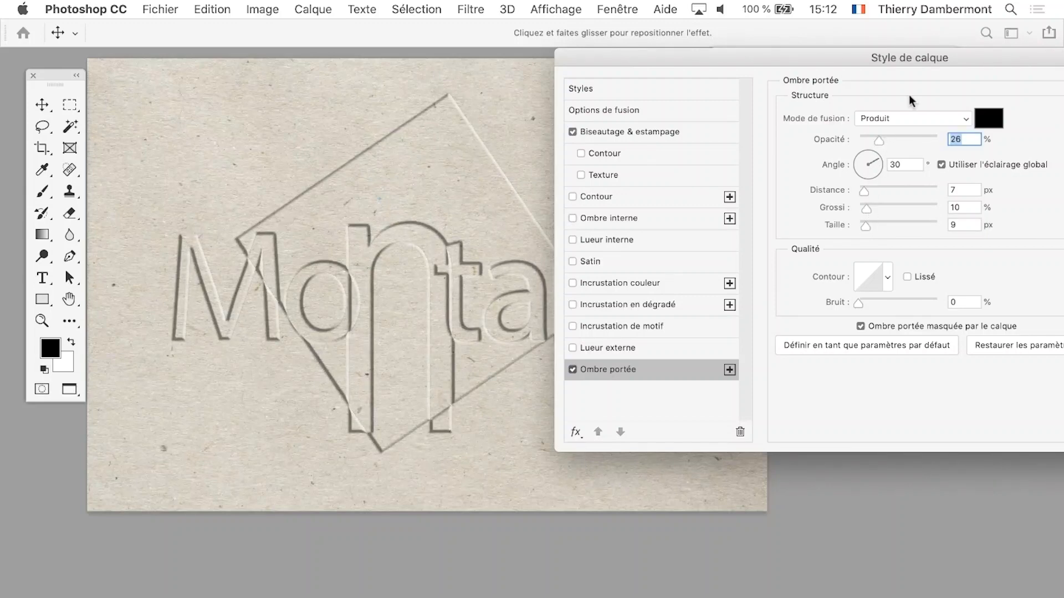
{"action": "left_click_drag", "start_coordinate": [969, 55], "coordinate": [858, 58]}
{"action": "left_click", "coordinate": [1031, 95]}
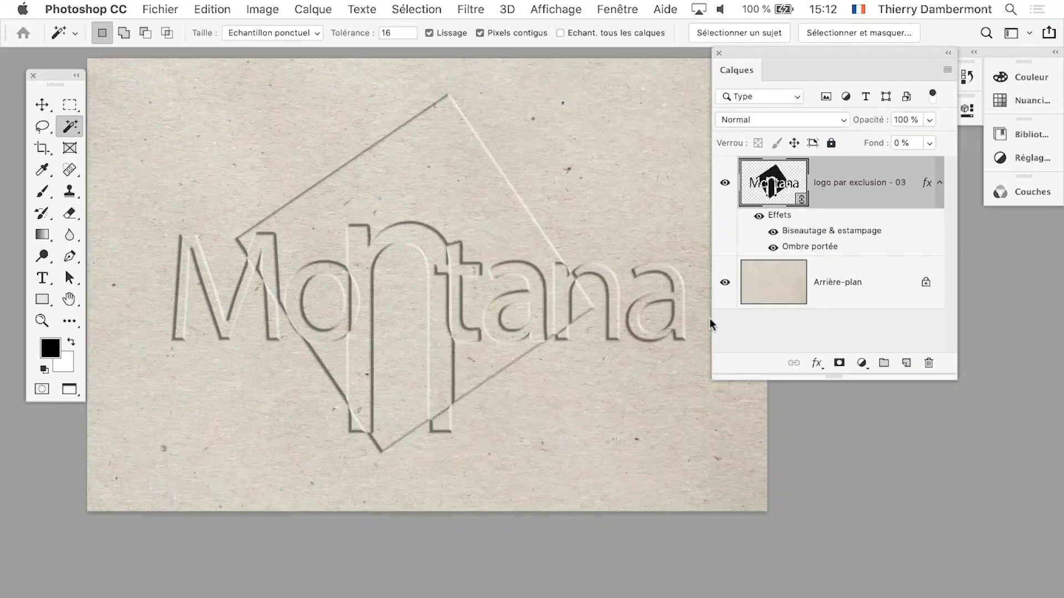
Add a Levels adjustment layer (Niveaux) directly above the Arrière-plan paper layer.
{"action": "left_click_drag", "start_coordinate": [763, 49], "coordinate": [813, 69]}
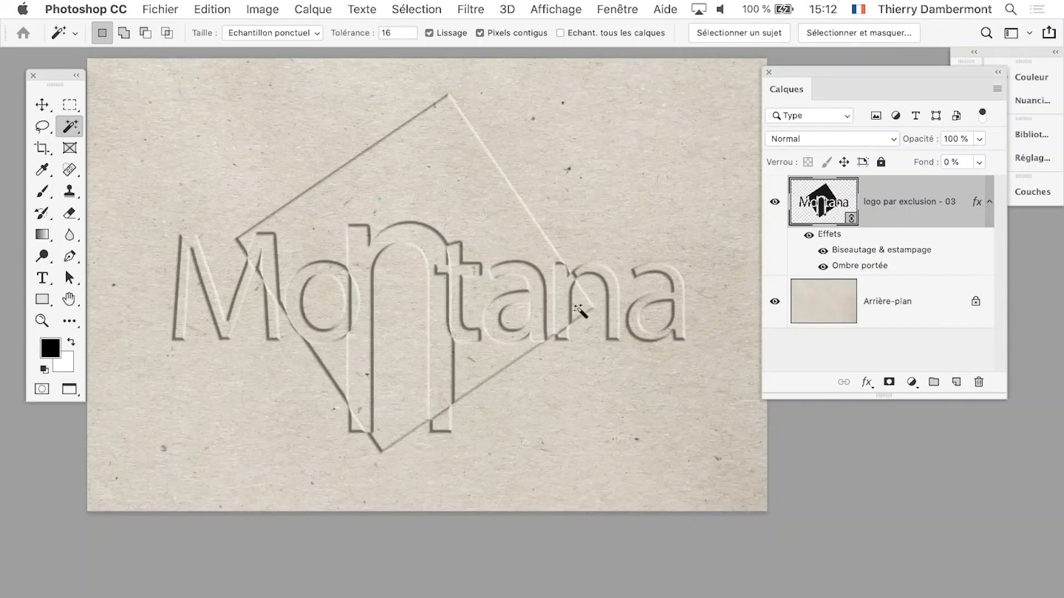
{"action": "key", "text": "super+alt+2"}
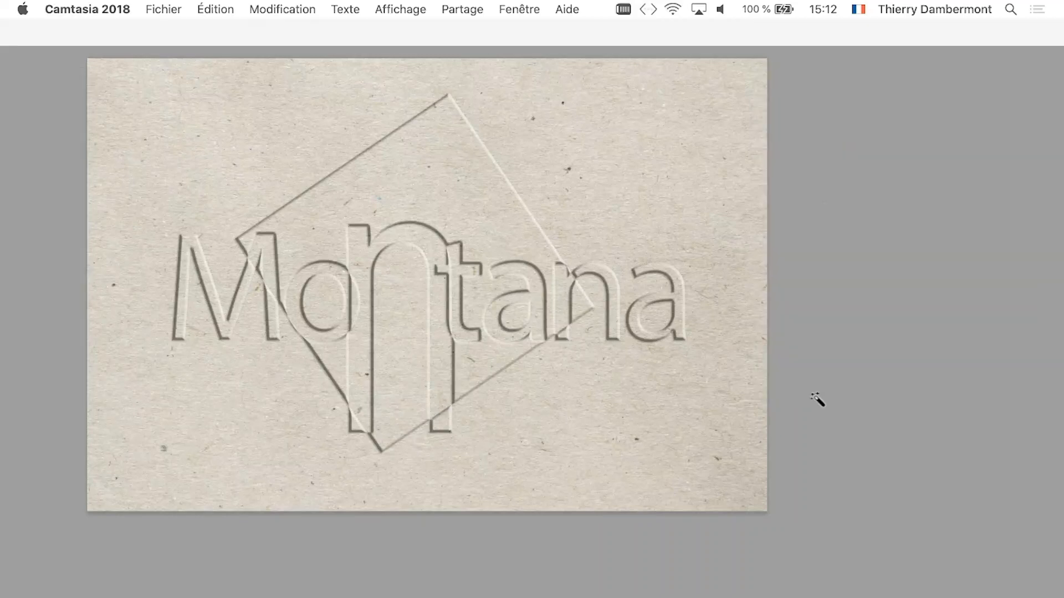
{"action": "left_click", "coordinate": [911, 306]}
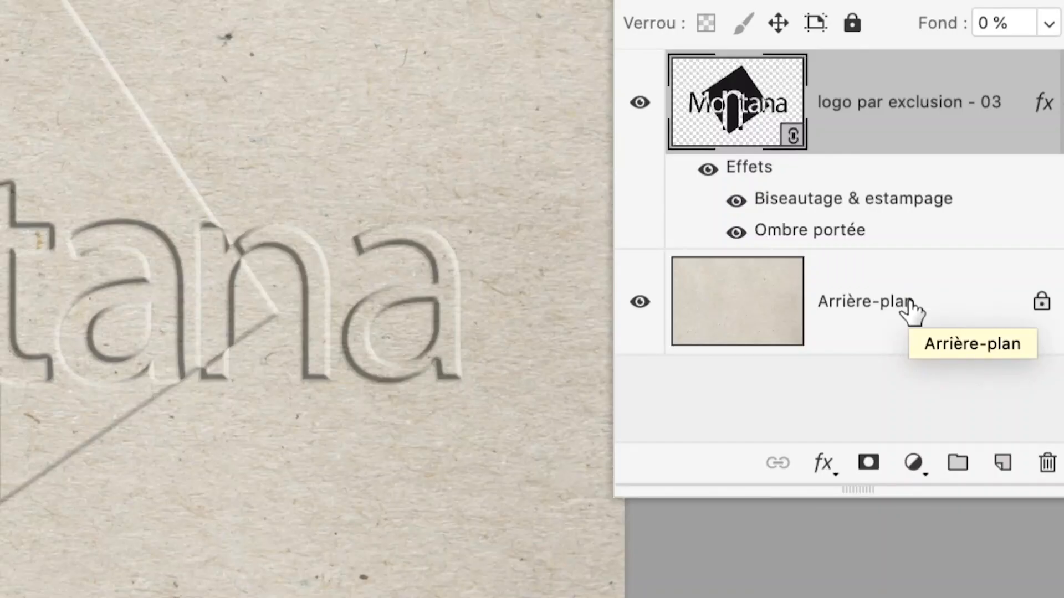
{"action": "left_click", "coordinate": [912, 312]}
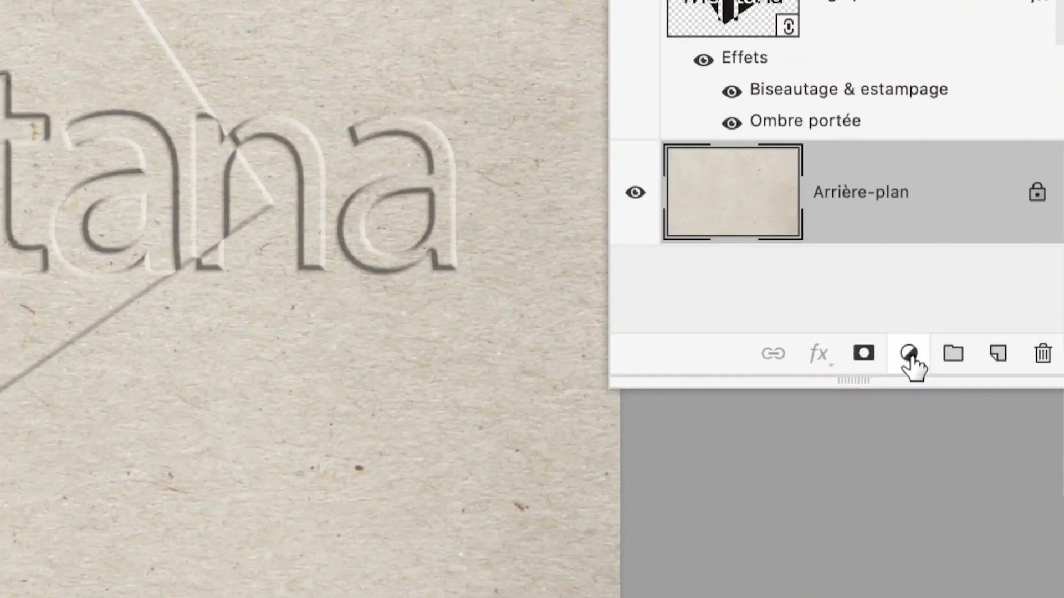
{"action": "left_click", "coordinate": [913, 463]}
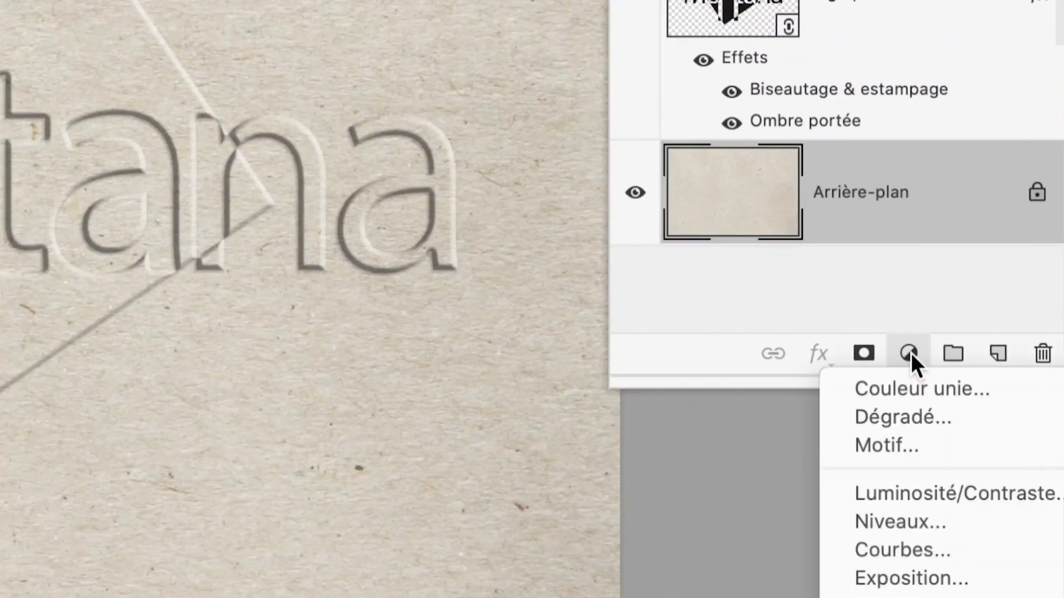
{"action": "left_click", "coordinate": [940, 522]}
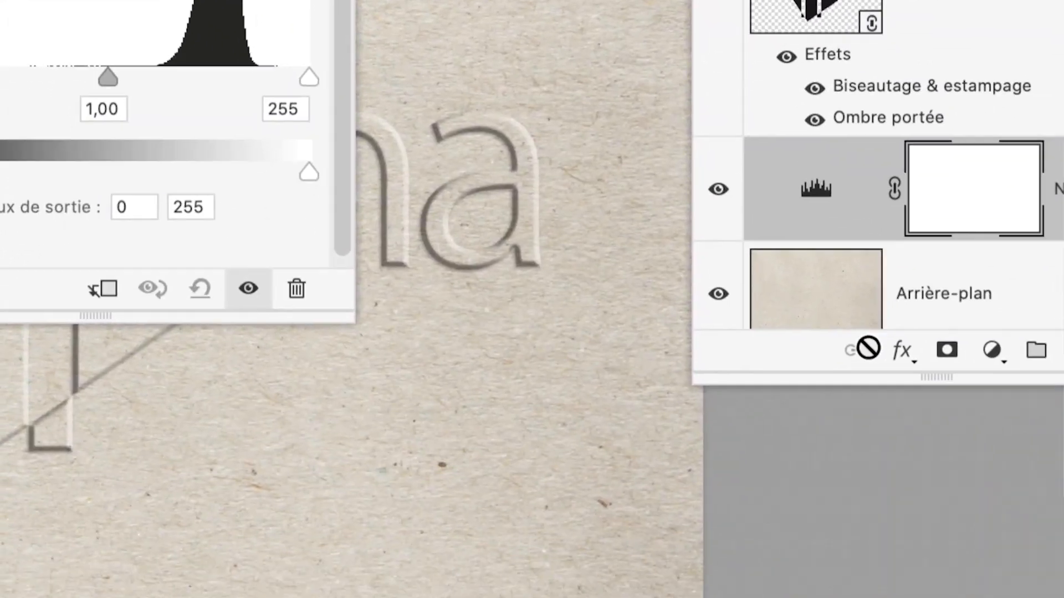
{"action": "left_click_drag", "start_coordinate": [870, 359], "coordinate": [897, 524]}
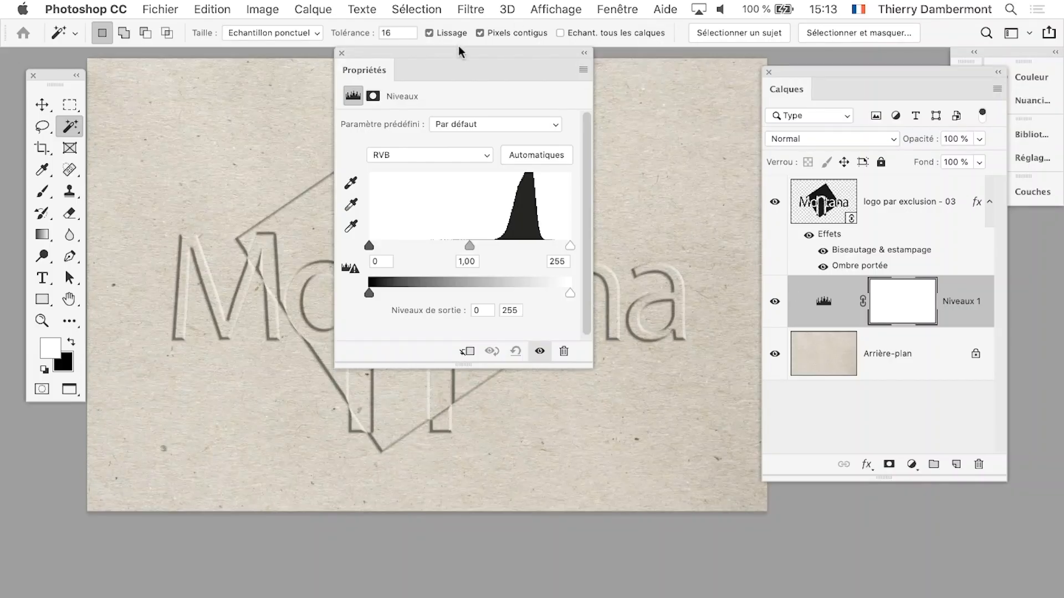
Darken the paper by setting the Levels midtone value to 0,69 on the RVB channel.
{"action": "left_click_drag", "start_coordinate": [457, 51], "coordinate": [646, 296]}
{"action": "left_click_drag", "start_coordinate": [501, 242], "coordinate": [329, 221]}
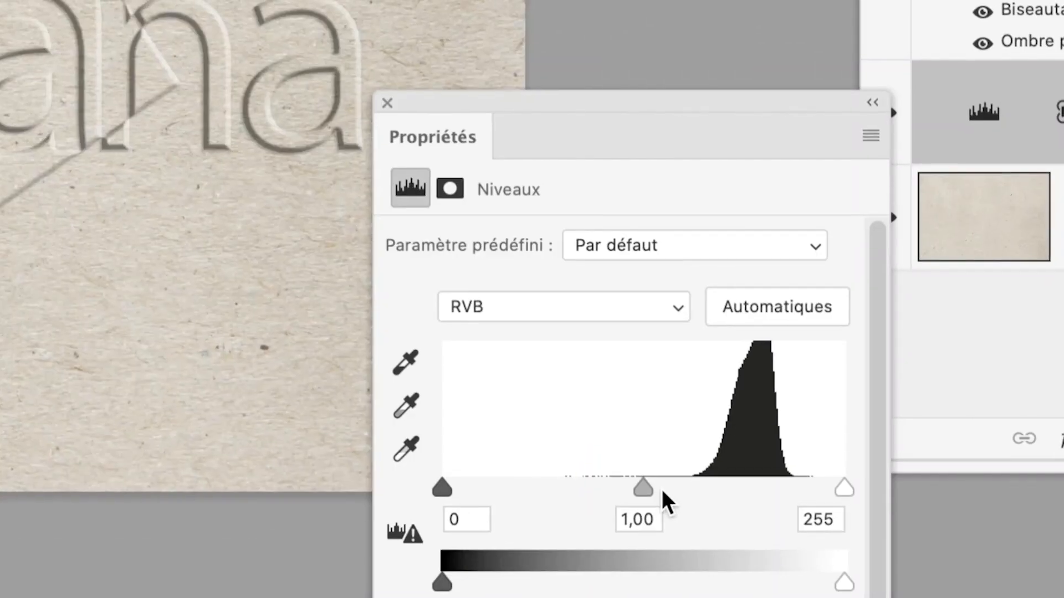
{"action": "left_click_drag", "start_coordinate": [663, 490], "coordinate": [687, 488]}
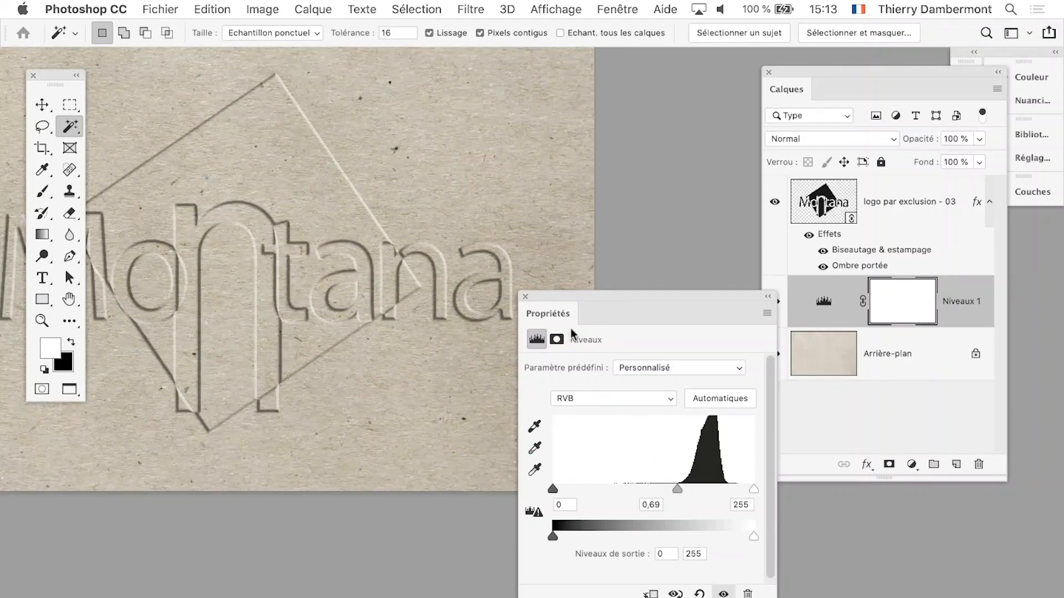
{"action": "left_click", "coordinate": [525, 296]}
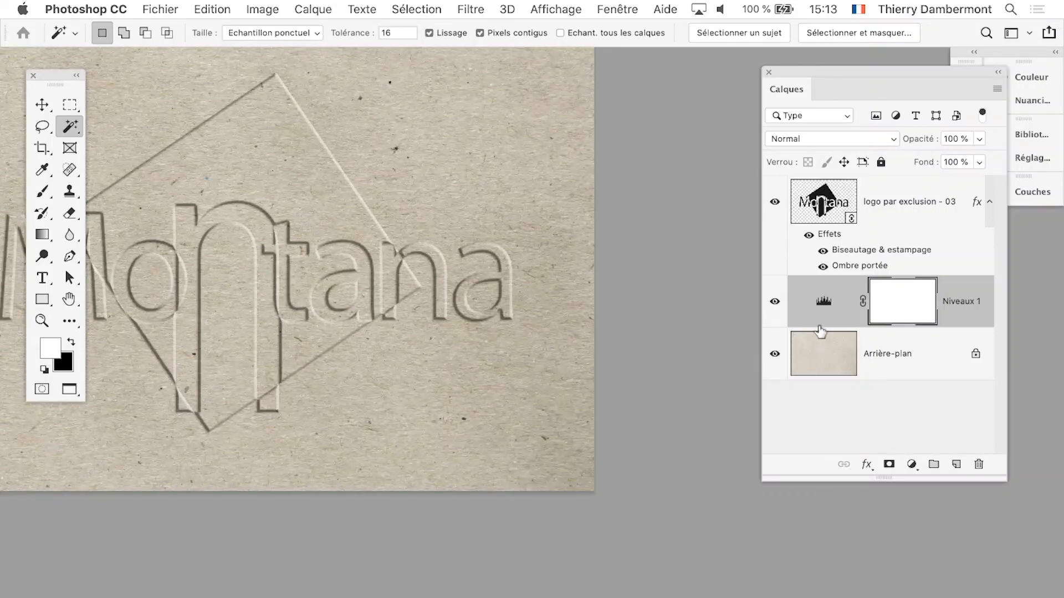
{"action": "scroll", "coordinate": [543, 328], "scroll_direction": "down", "scroll_amount": 2}
{"action": "left_click_drag", "start_coordinate": [504, 334], "coordinate": [579, 342]}
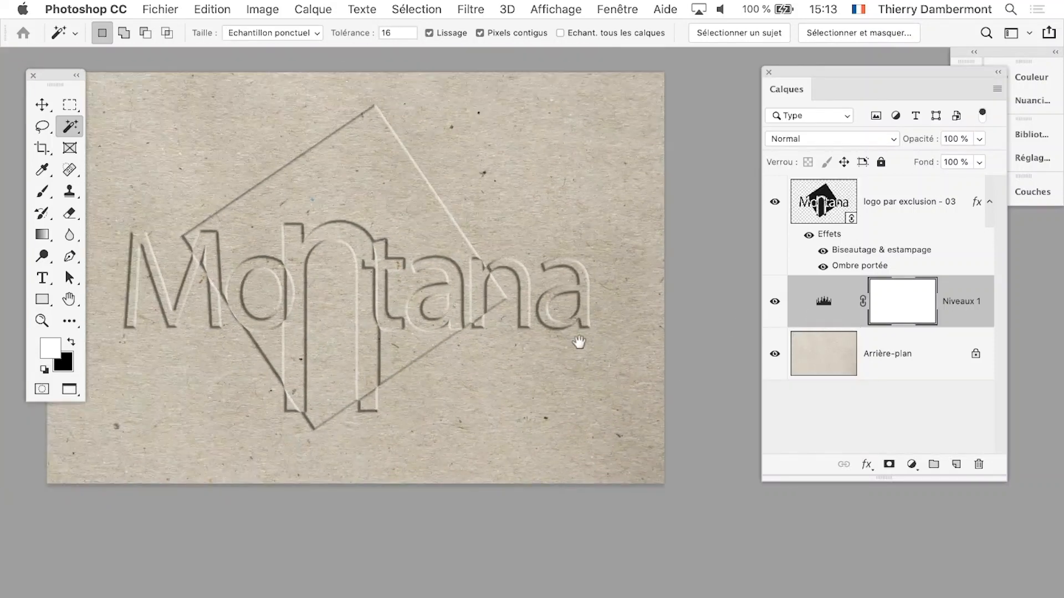
{"action": "left_click_drag", "start_coordinate": [824, 310], "coordinate": [825, 313]}
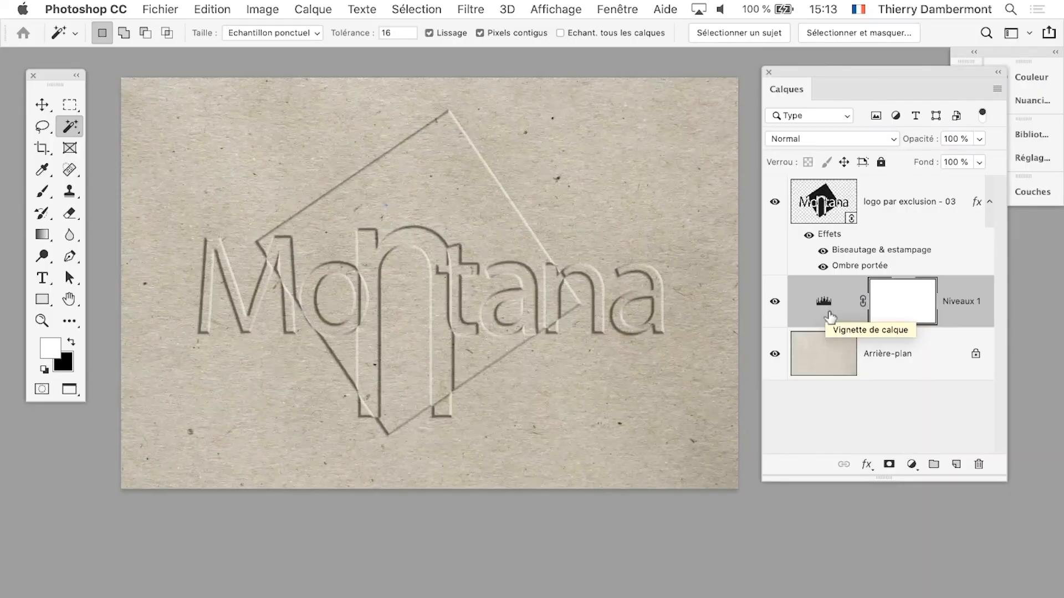
Save the mock-up as a new Photoshop version named logo sur papier - 04.psd in DOCS SESSION F.
{"action": "left_click", "coordinate": [146, 8]}
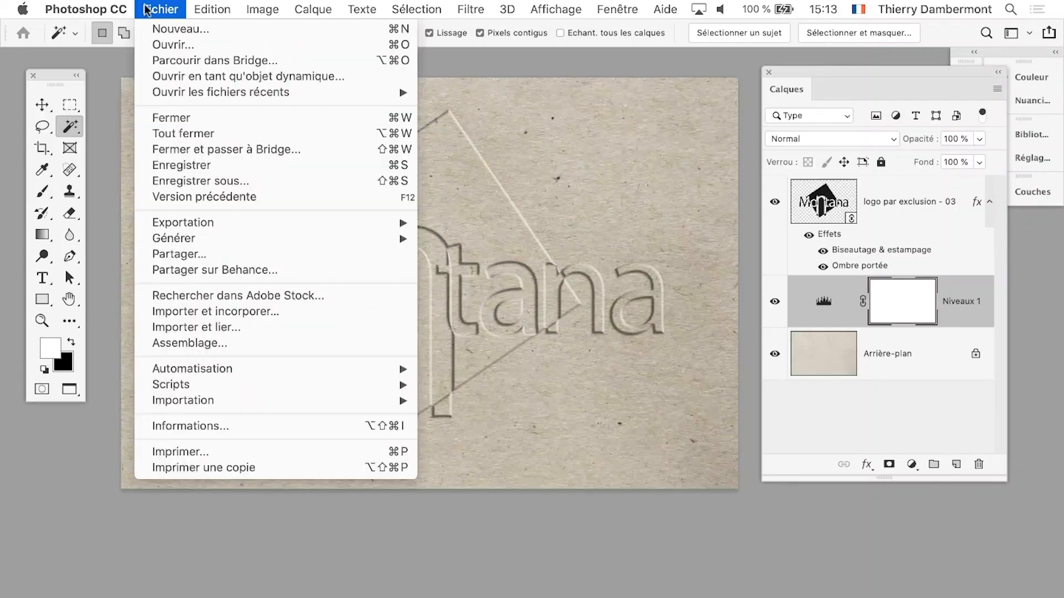
{"action": "left_click", "coordinate": [226, 181]}
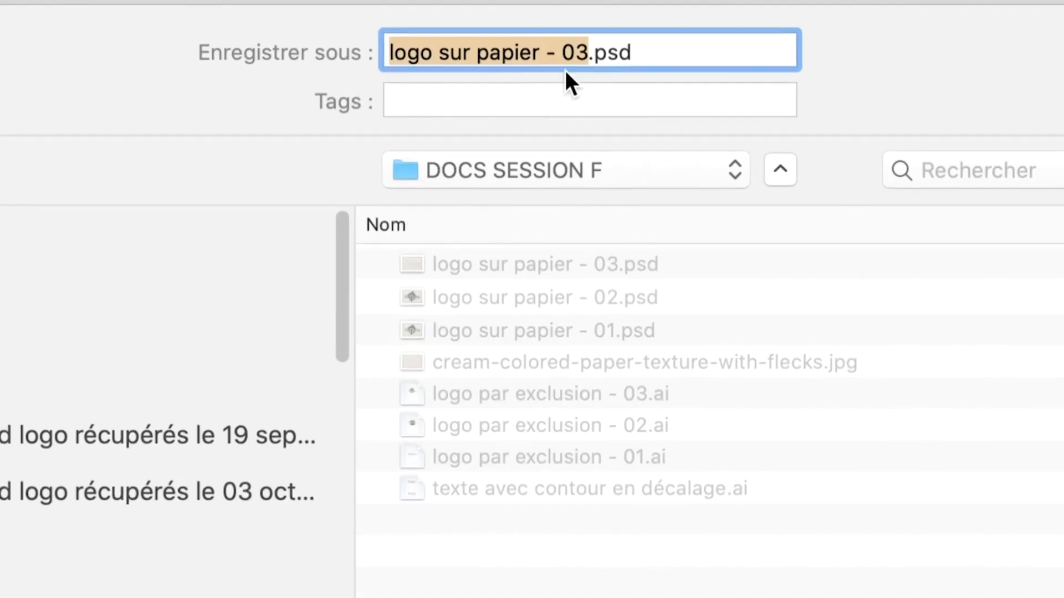
{"action": "left_click", "coordinate": [576, 48]}
{"action": "left_click_drag", "start_coordinate": [586, 50], "coordinate": [576, 51]}
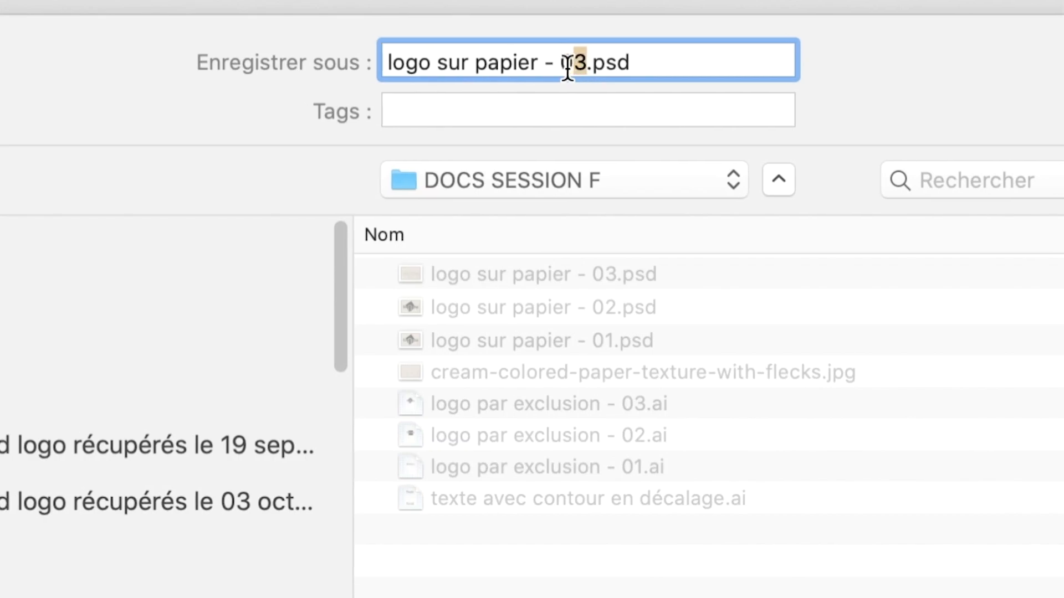
{"action": "type", "text": "4"}
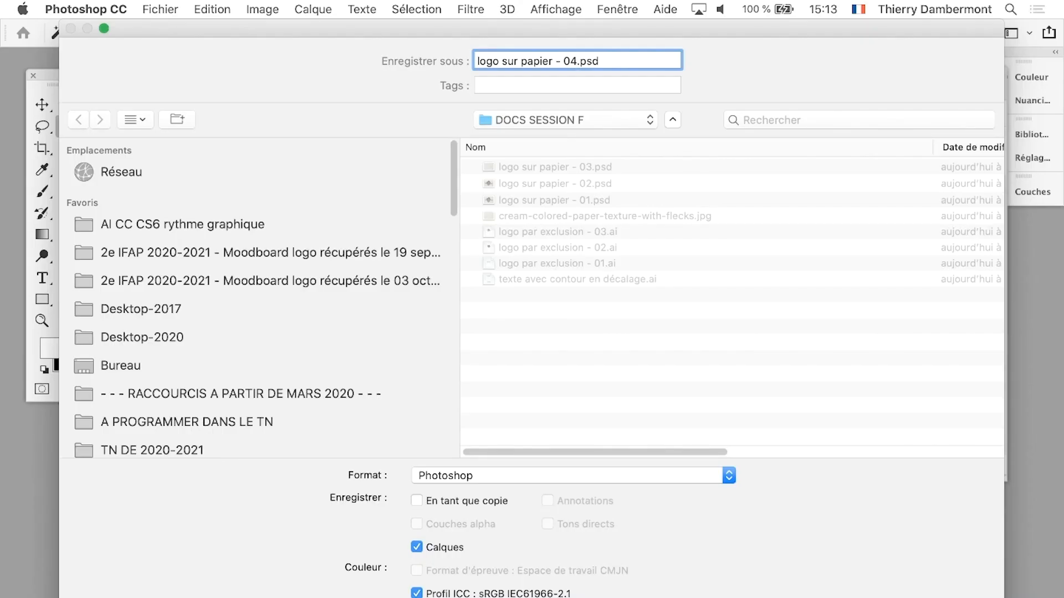
{"action": "key", "text": "Return"}
{"action": "key", "text": "Return"}
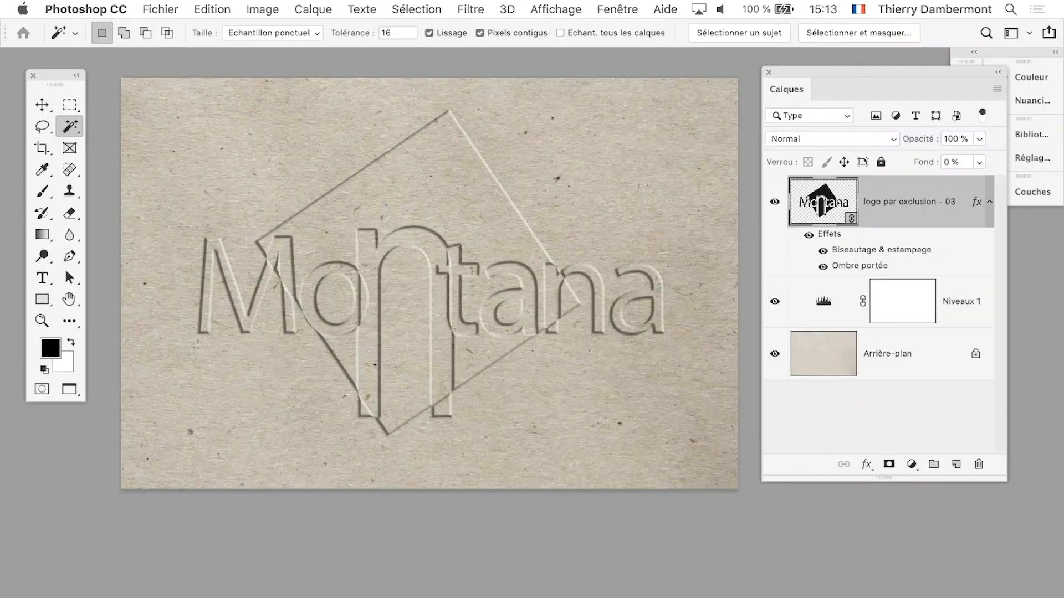
Switch to Illustrator and open the recent file logo par exclusion - 03.ai.
{"action": "left_click", "coordinate": [881, 418]}
{"action": "scroll", "coordinate": [502, 450], "scroll_direction": "down", "scroll_amount": 3}
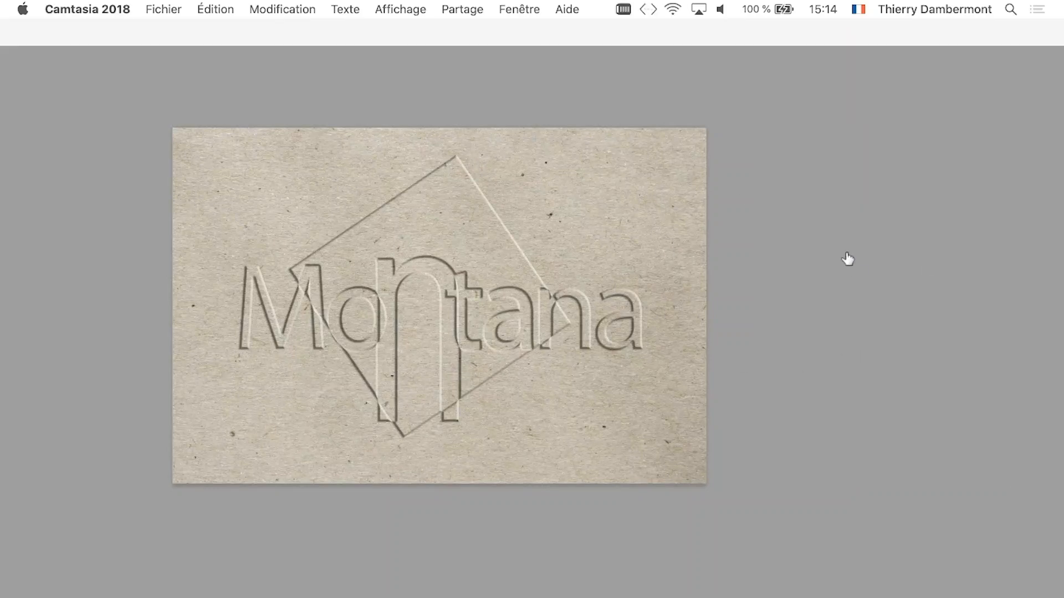
{"action": "left_click", "coordinate": [854, 219]}
{"action": "key", "text": "super+Tab"}
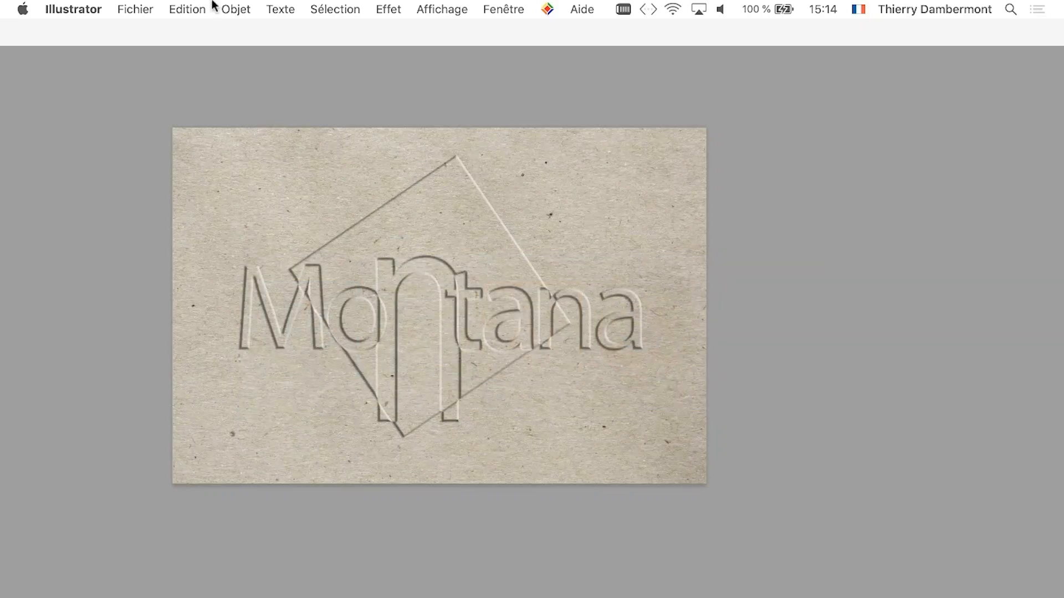
{"action": "left_click", "coordinate": [135, 9]}
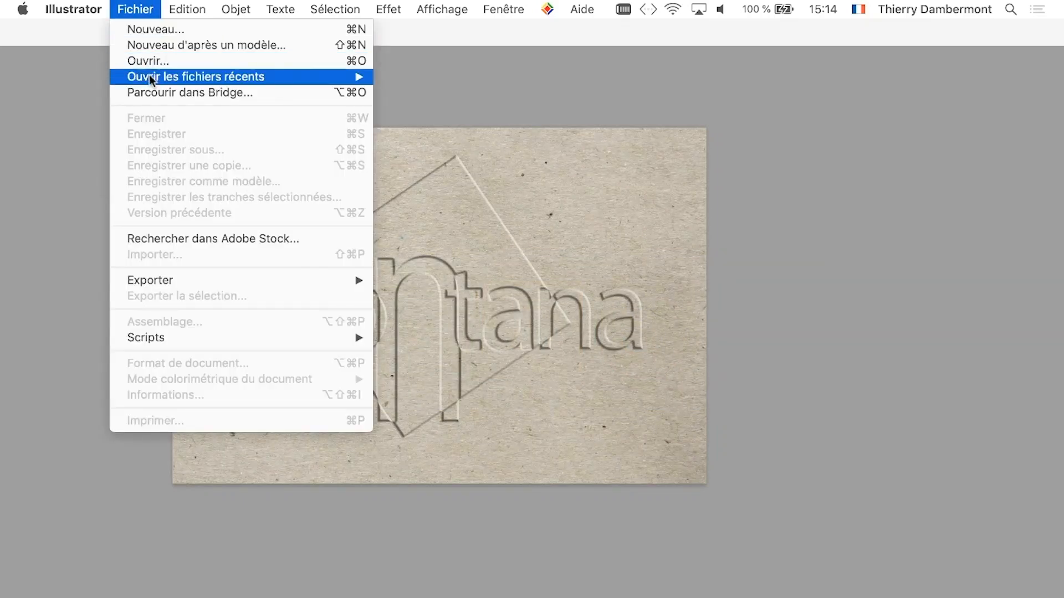
{"action": "mouse_move", "coordinate": [148, 76]}
{"action": "left_click", "coordinate": [413, 81]}
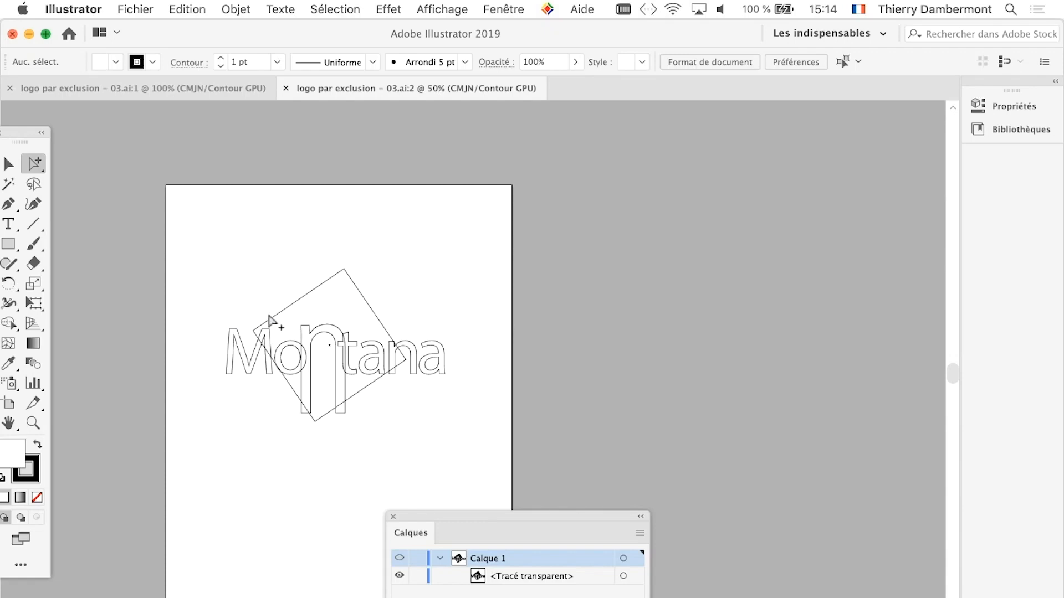
Change the Montana logo's display from outline (Contour) to preview (Aperçu).
{"action": "key", "text": "super+y"}
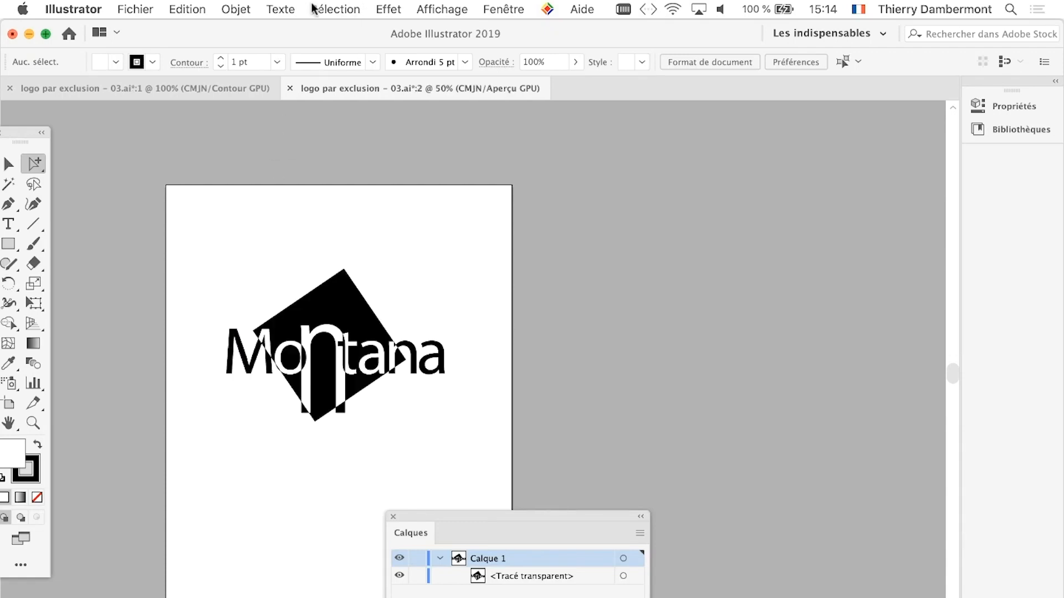
{"action": "scroll", "coordinate": [371, 327], "scroll_direction": "up", "scroll_amount": 2, "text": "alt"}
{"action": "left_click_drag", "start_coordinate": [468, 353], "coordinate": [600, 254]}
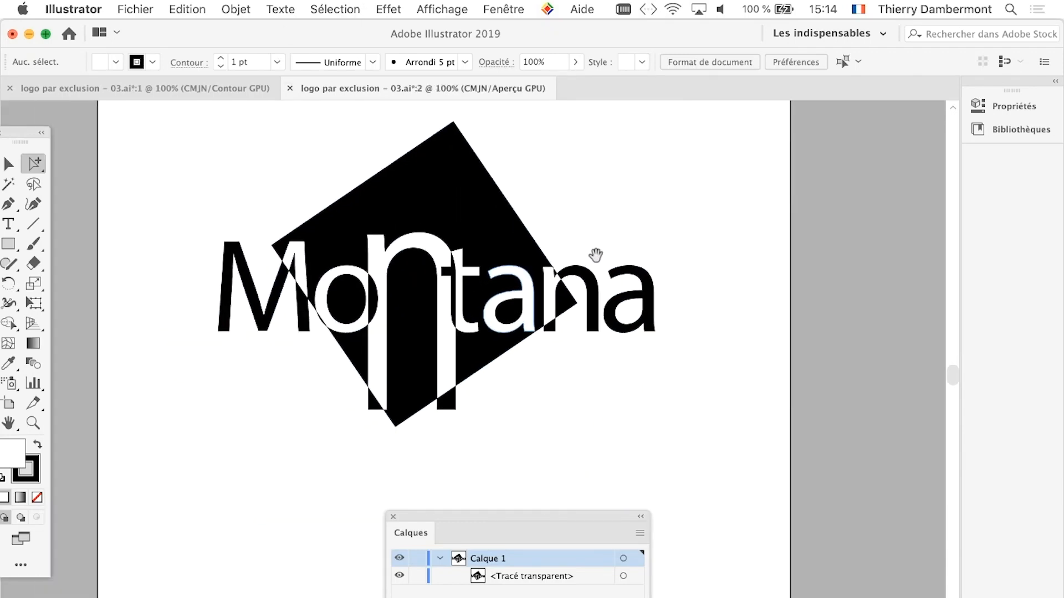
Draw a small tilted white five-pointed star in the upper part of the black diamond, above the large n.
{"action": "left_click_drag", "start_coordinate": [22, 128], "coordinate": [72, 126]}
{"action": "left_click", "coordinate": [58, 242]}
{"action": "left_click_drag", "start_coordinate": [58, 242], "coordinate": [128, 320]}
{"action": "left_click_drag", "start_coordinate": [432, 187], "coordinate": [454, 210]}
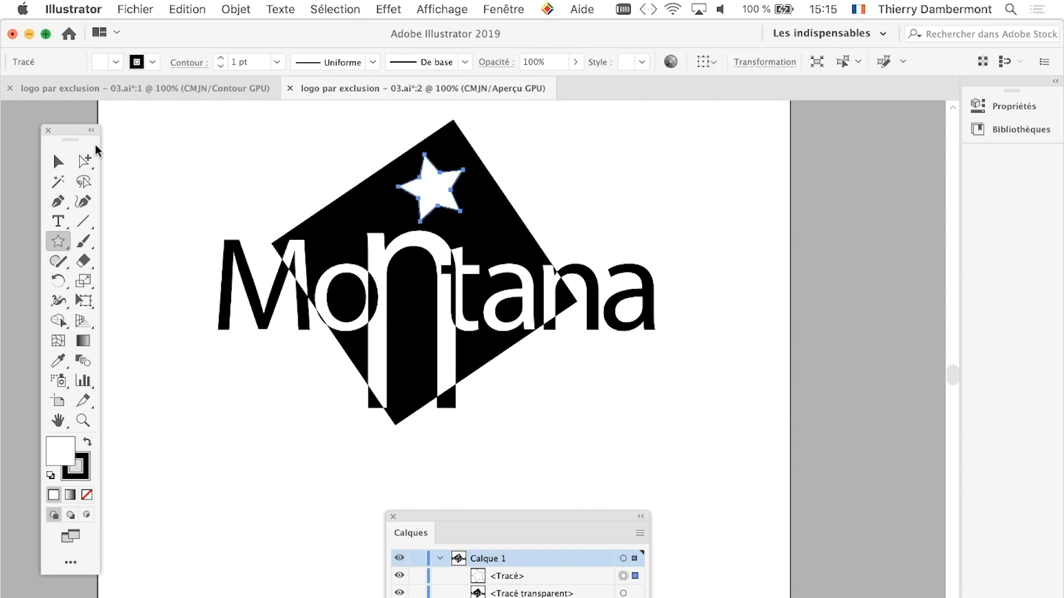
{"action": "left_click", "coordinate": [59, 160]}
{"action": "left_click", "coordinate": [232, 207]}
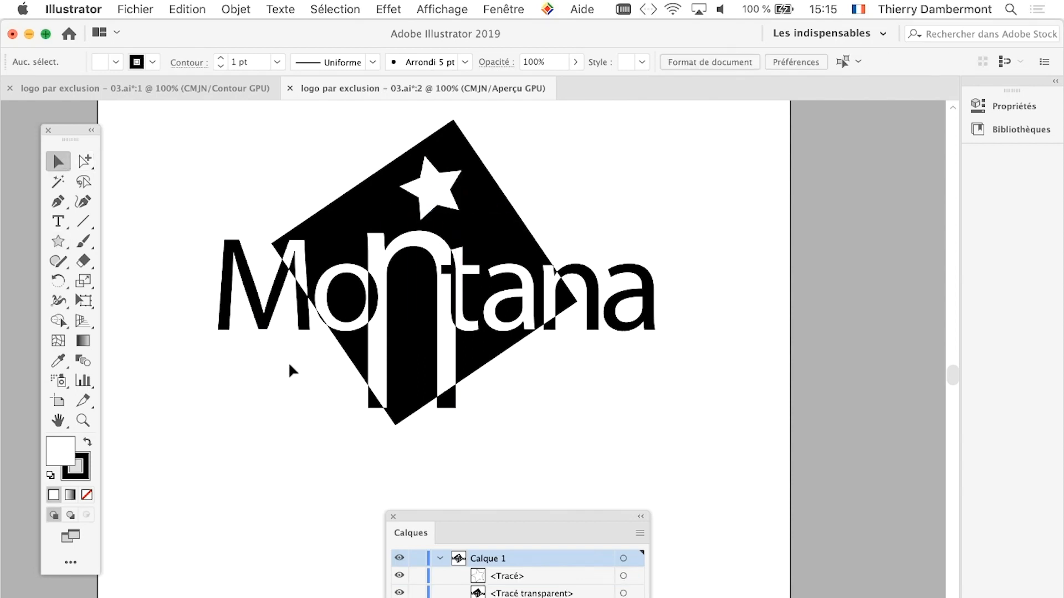
Save the logo file logo par exclusion - 03.ai with the added star.
{"action": "scroll", "coordinate": [287, 362], "scroll_direction": "down", "scroll_amount": 2}
{"action": "left_click", "coordinate": [151, 6]}
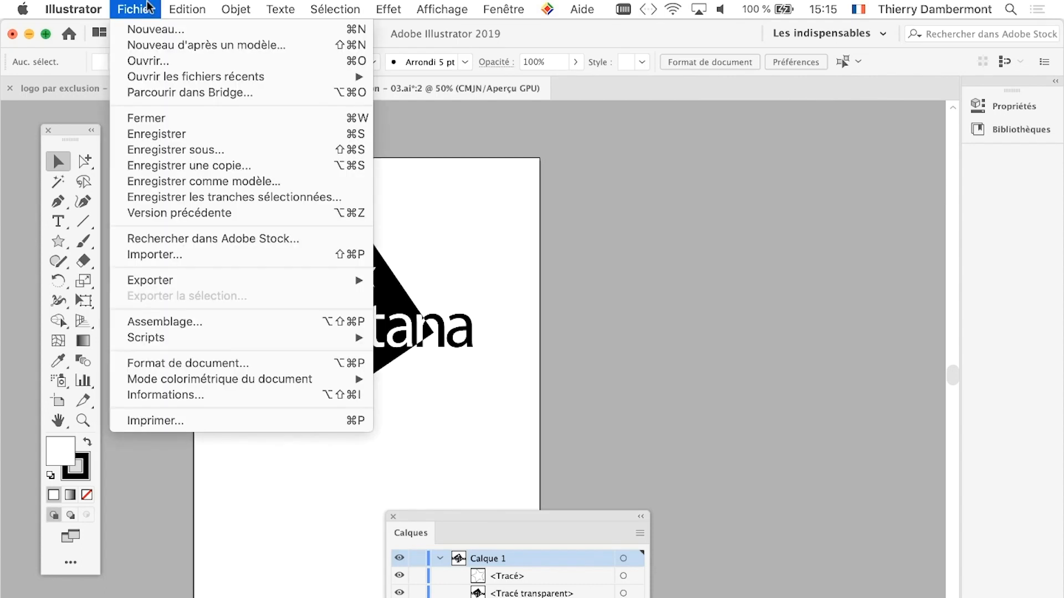
{"action": "left_click", "coordinate": [173, 135]}
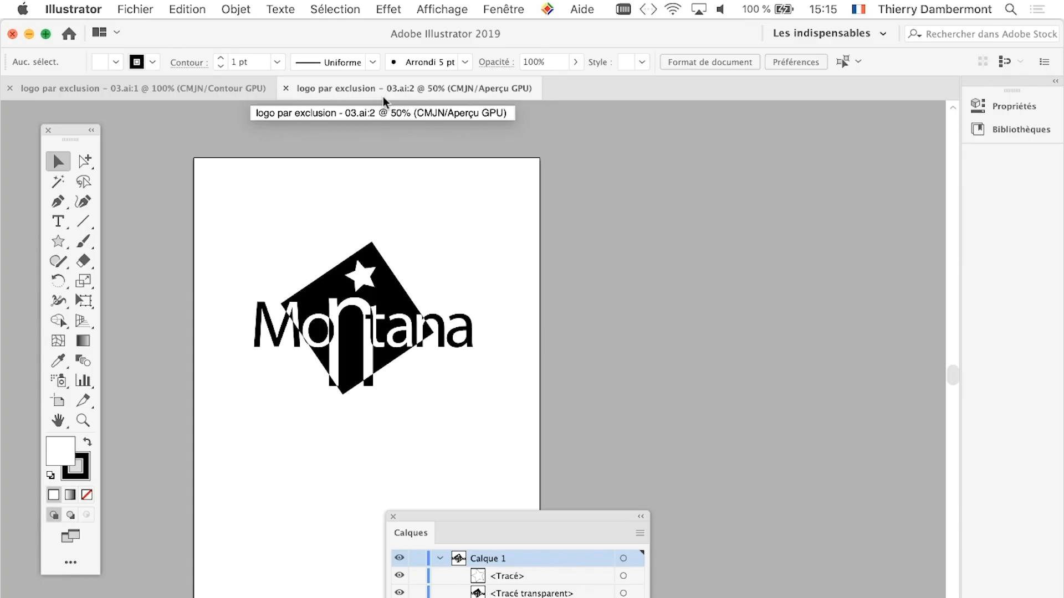
Switch to Photoshop and examine how the linked logo with the star renders on the paper.
{"action": "key", "text": "super+Tab"}
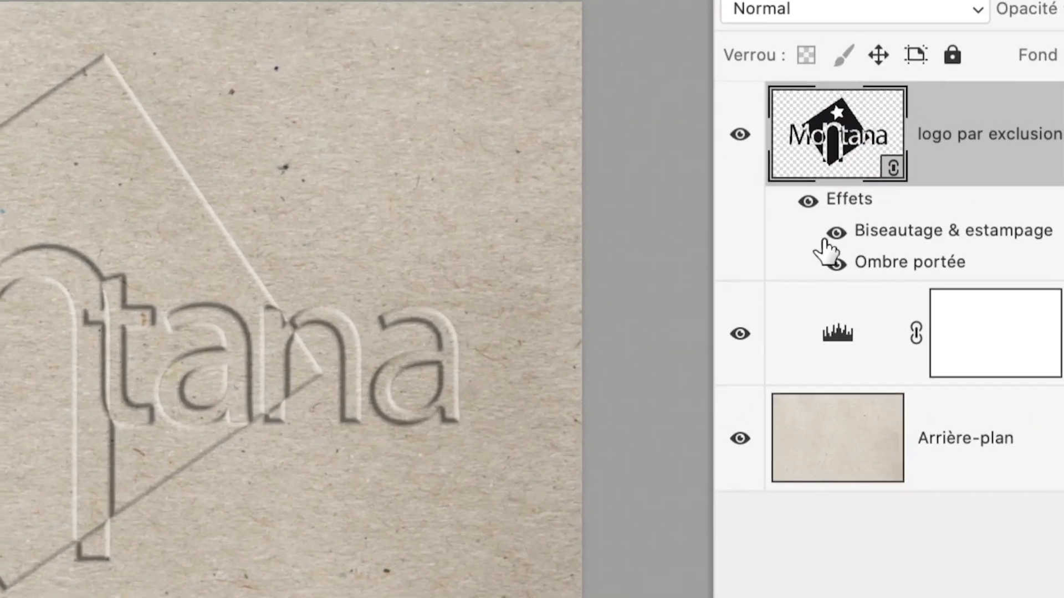
{"action": "left_click", "coordinate": [831, 236]}
{"action": "left_click", "coordinate": [831, 236]}
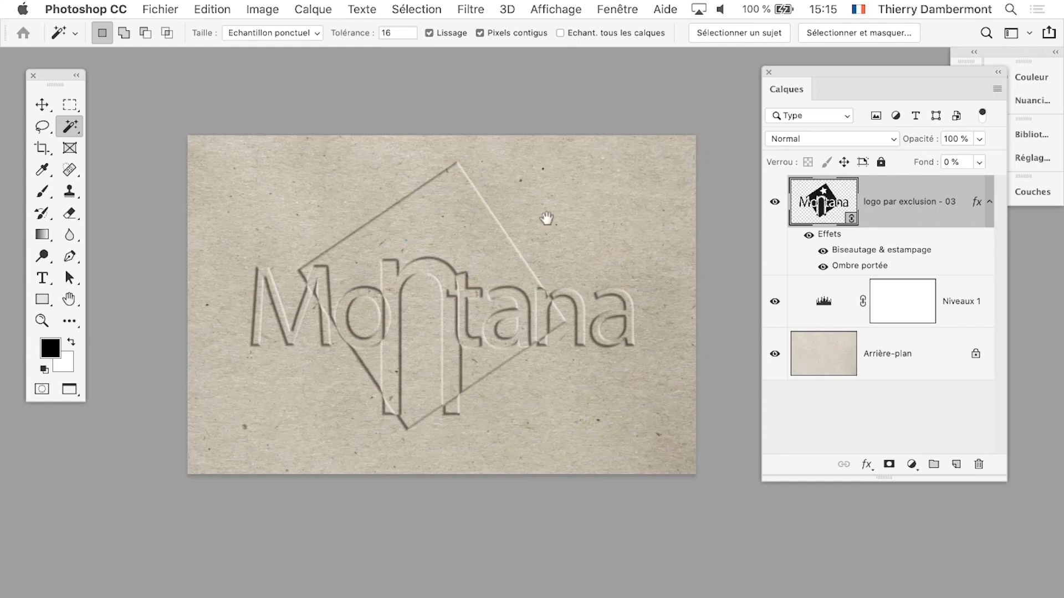
{"action": "left_click_drag", "start_coordinate": [544, 218], "coordinate": [420, 156]}
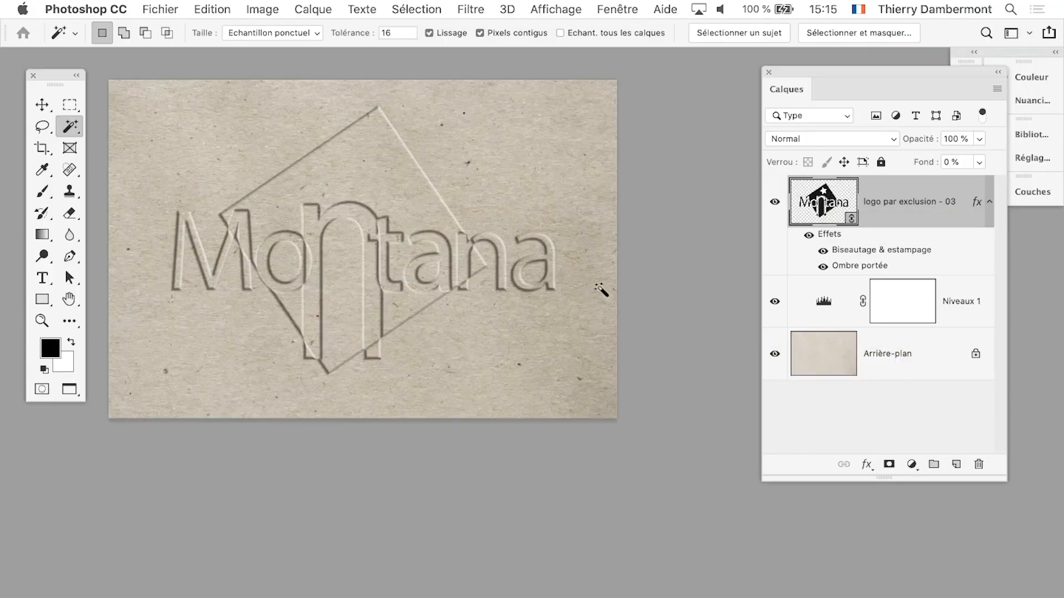
{"action": "scroll", "coordinate": [323, 170], "scroll_direction": "up", "scroll_amount": 3}
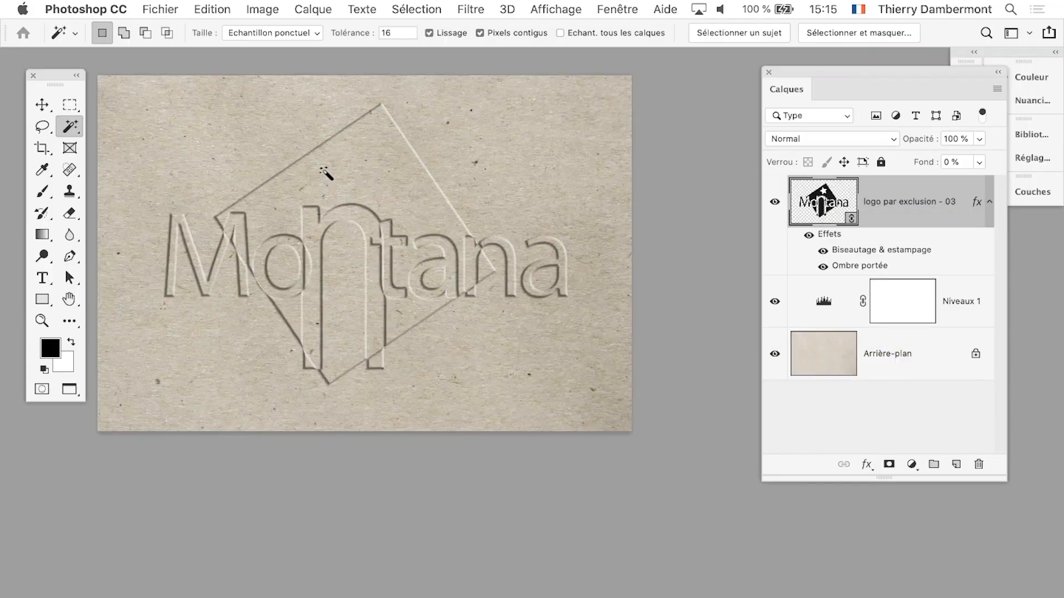
{"action": "scroll", "coordinate": [326, 173], "scroll_direction": "up", "scroll_amount": 2}
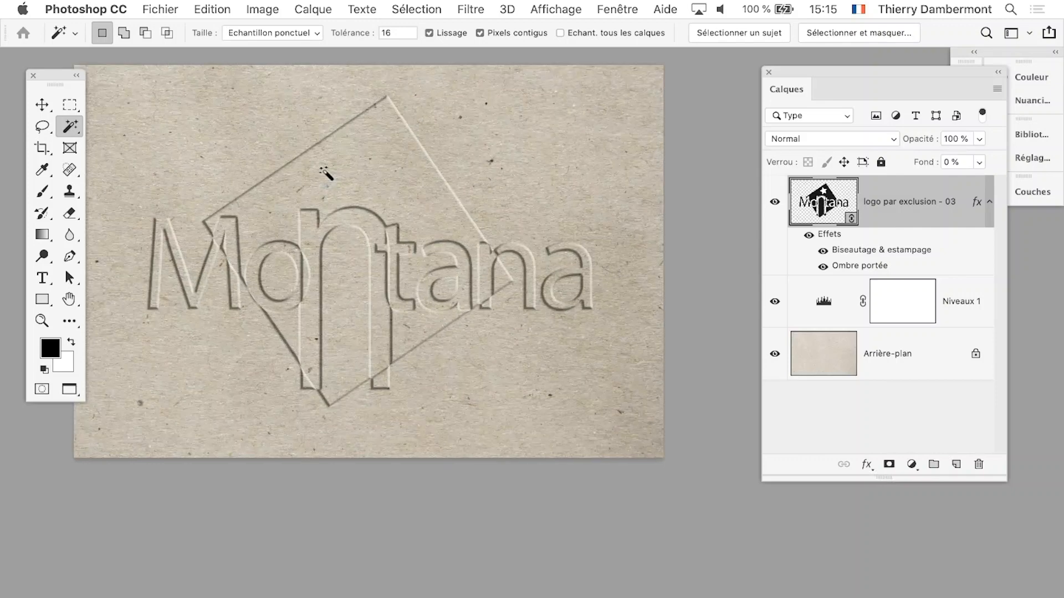
Return to Illustrator and cut the separate star path out of Calque 1.
{"action": "key", "text": "super+Tab"}
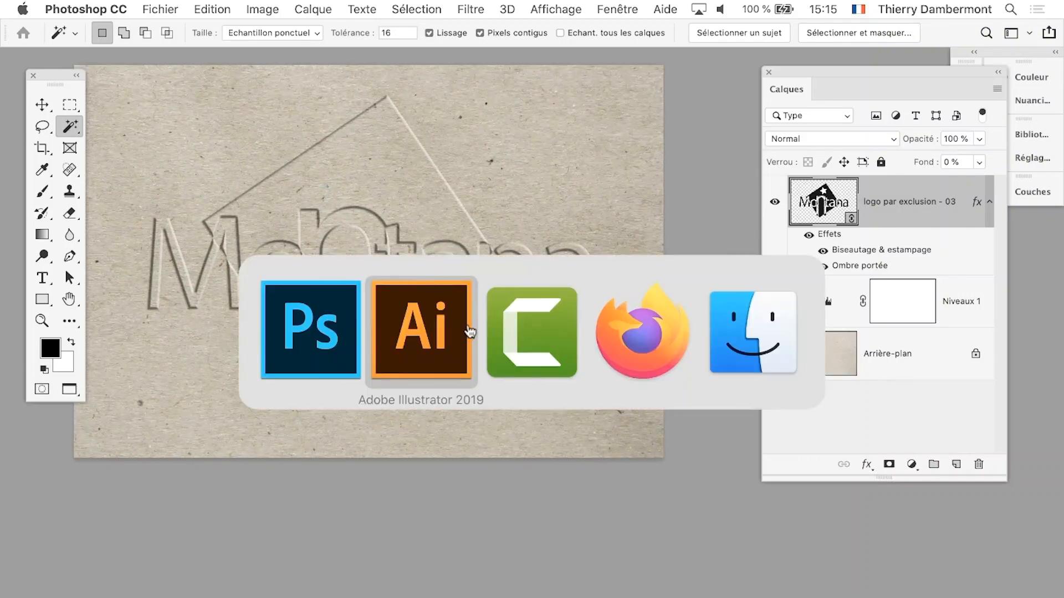
{"action": "scroll", "coordinate": [344, 295], "scroll_direction": "up", "scroll_amount": 2}
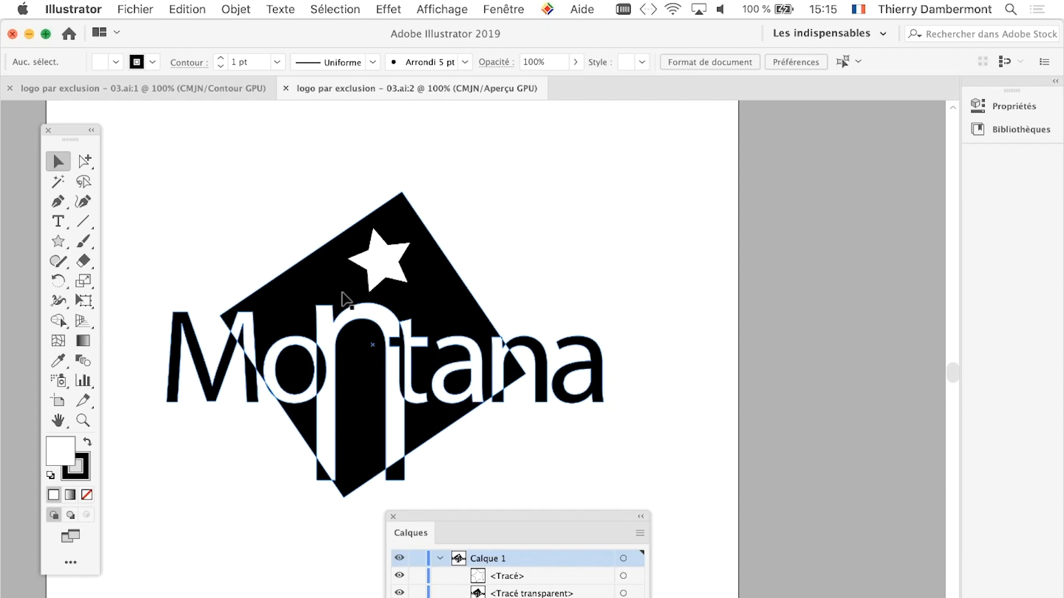
{"action": "left_click_drag", "start_coordinate": [500, 517], "coordinate": [759, 178]}
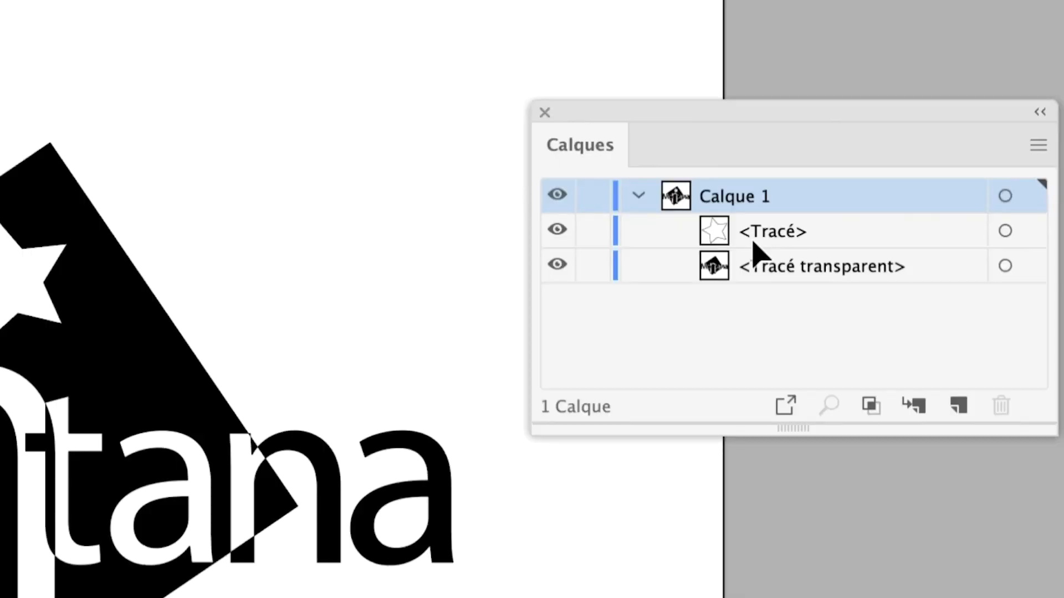
{"action": "left_click", "coordinate": [754, 244]}
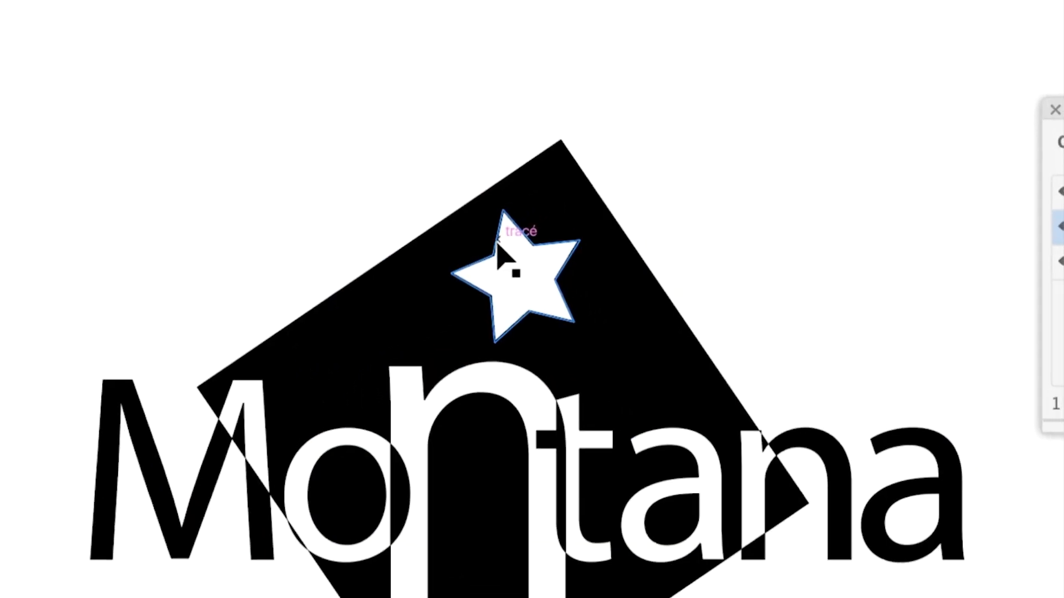
{"action": "left_click", "coordinate": [498, 255]}
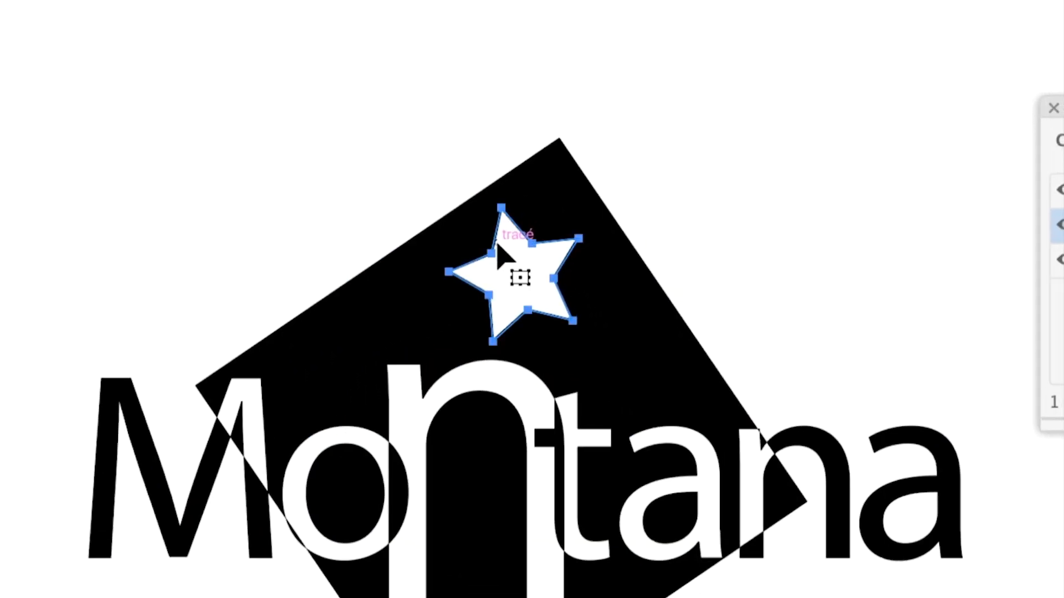
{"action": "key", "text": "Delete"}
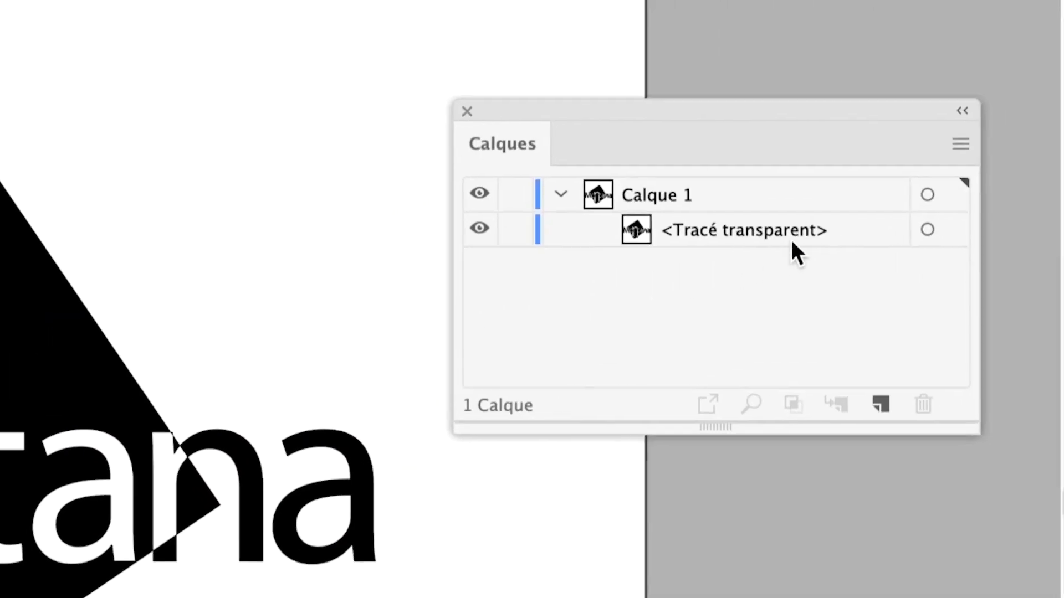
Isolate the logo's compound path (Tracé transparent) and paste the star in place inside it.
{"action": "left_click", "coordinate": [792, 243]}
{"action": "left_click", "coordinate": [105, 339]}
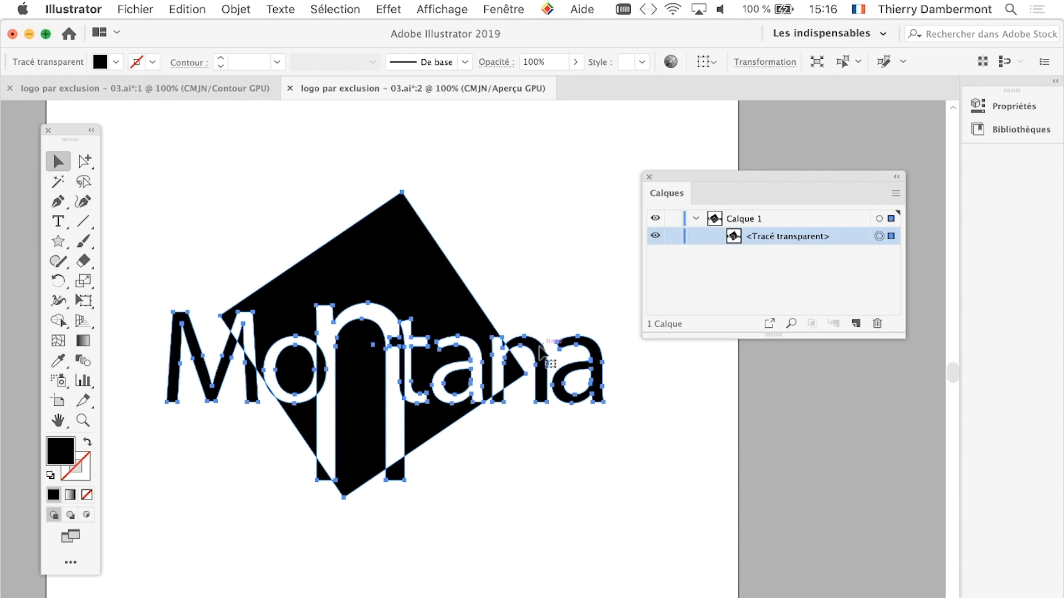
{"action": "right_click", "coordinate": [541, 345]}
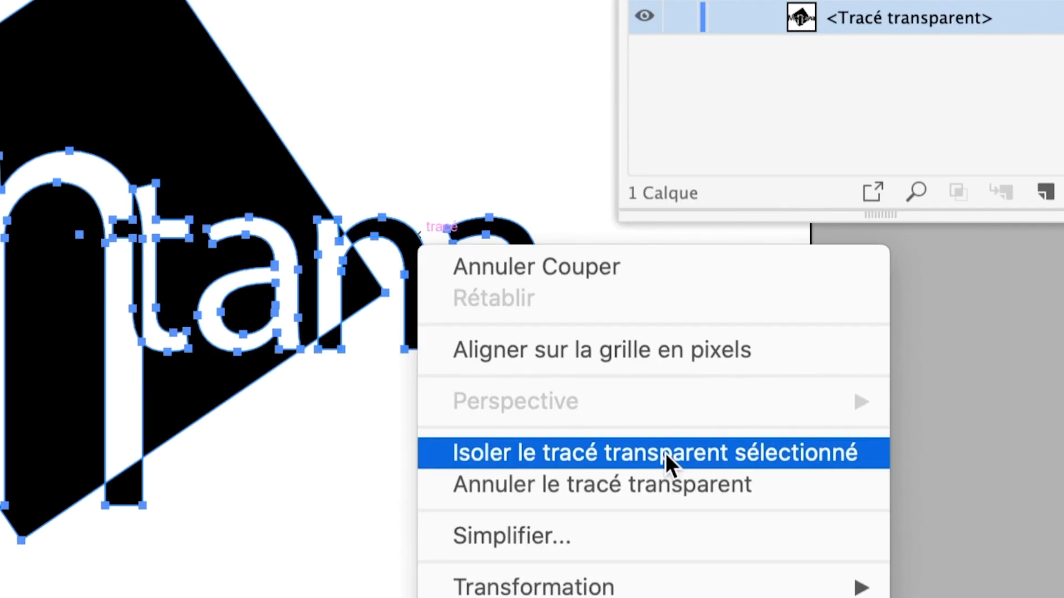
{"action": "left_click", "coordinate": [665, 453]}
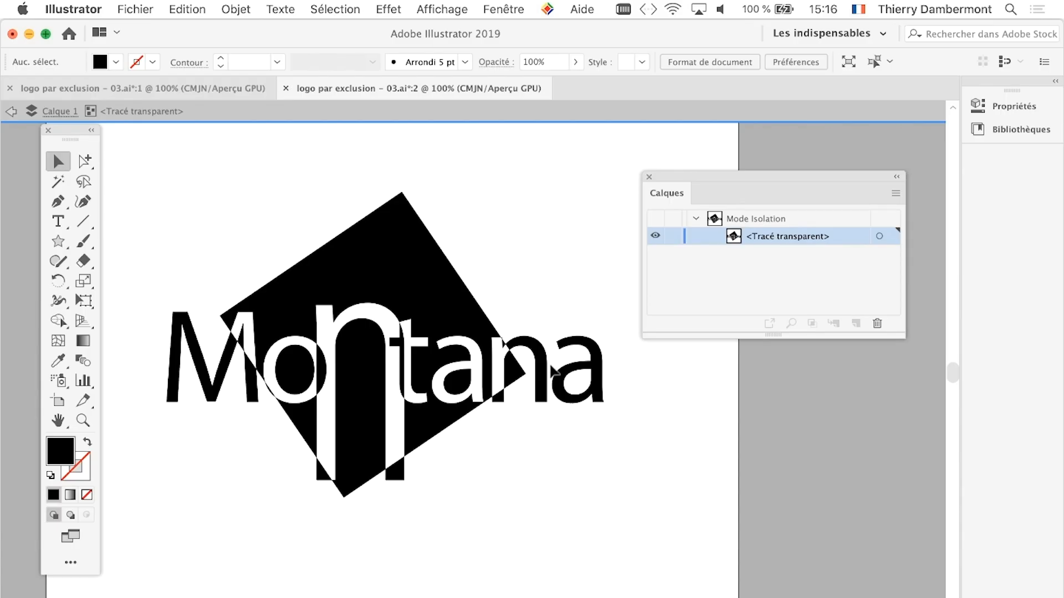
{"action": "left_click", "coordinate": [187, 8]}
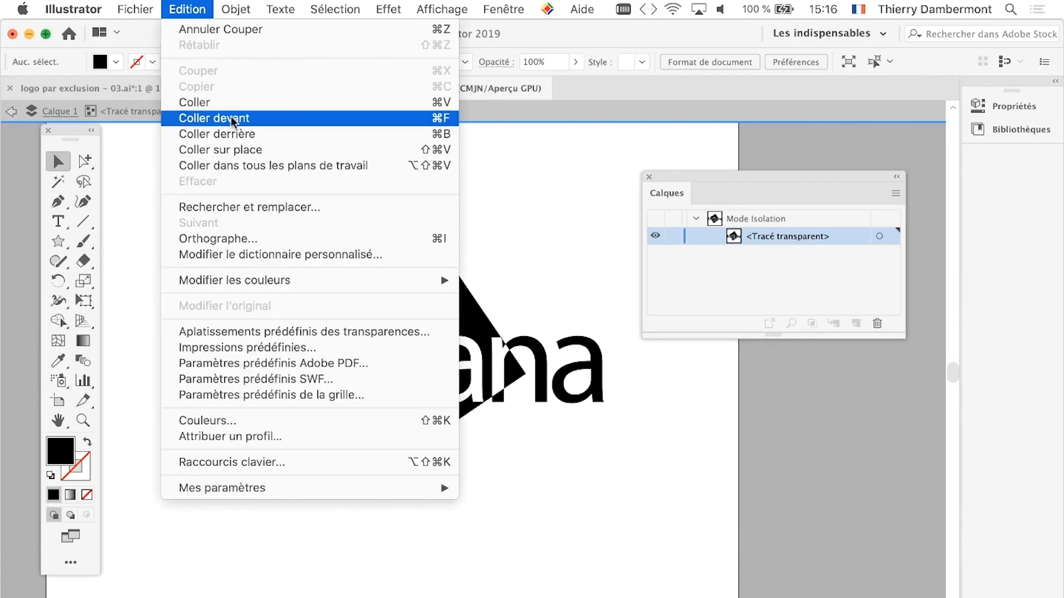
{"action": "left_click", "coordinate": [247, 151]}
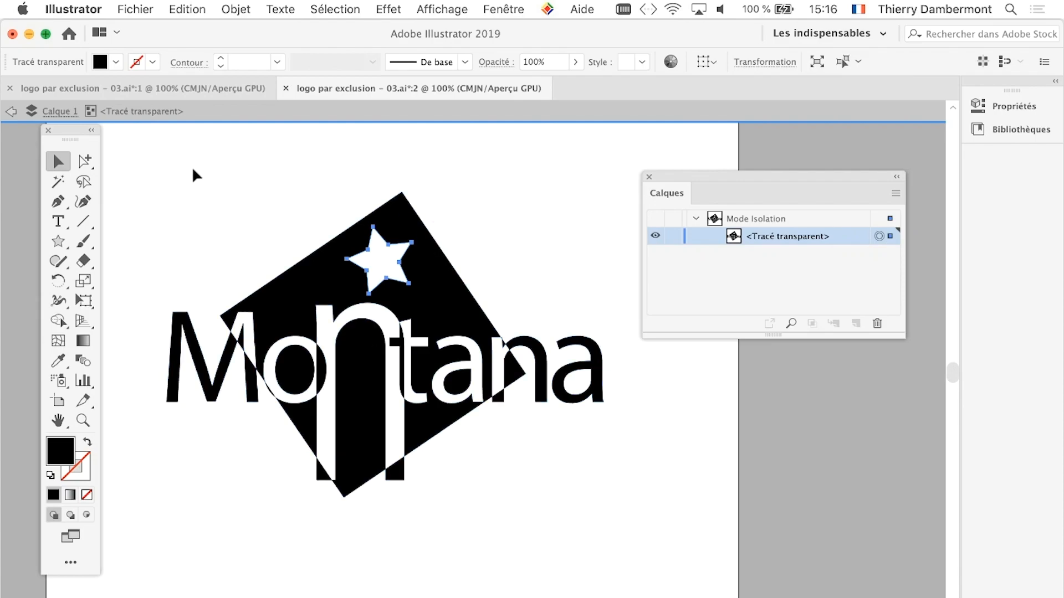
Move the star slightly higher inside the black diamond with the Group Selection tool, then deselect it.
{"action": "left_click", "coordinate": [84, 161]}
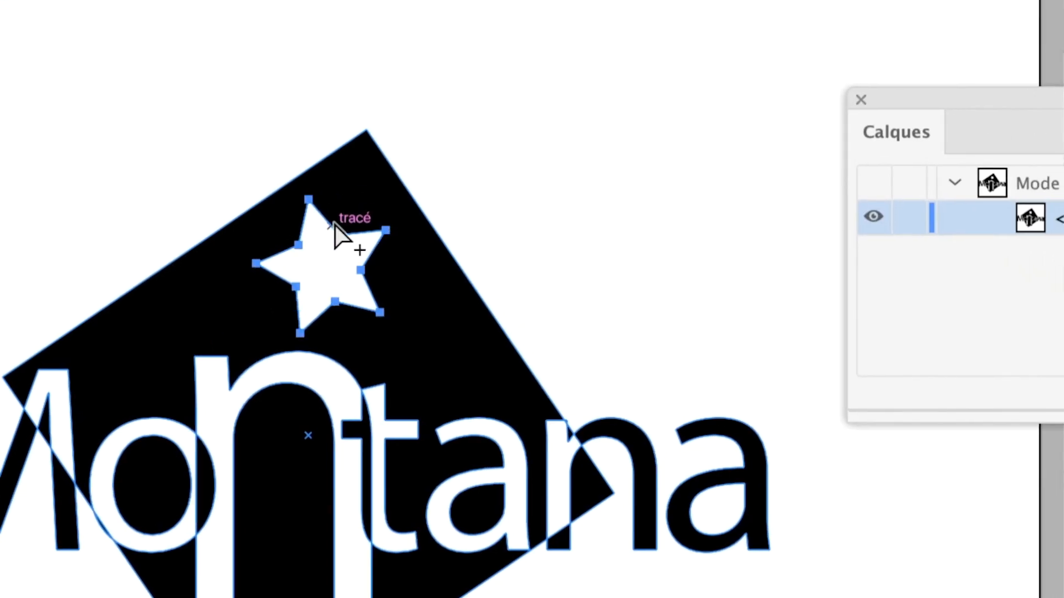
{"action": "left_click_drag", "start_coordinate": [530, 282], "coordinate": [514, 234]}
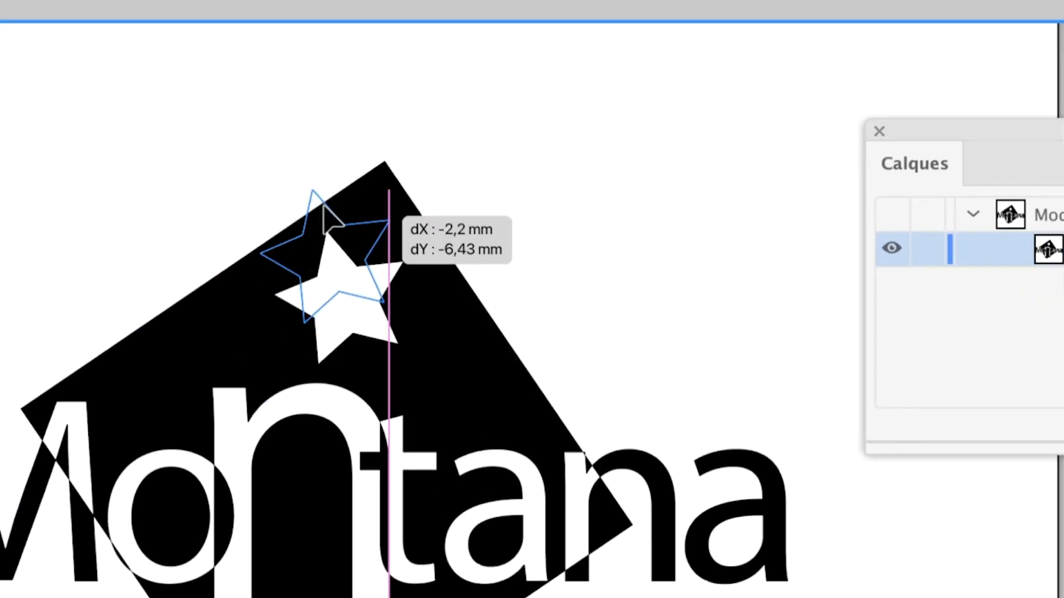
{"action": "mouse_move", "coordinate": [330, 222]}
{"action": "left_mouse_down"}
{"action": "mouse_move", "coordinate": [359, 245]}
{"action": "mouse_move", "coordinate": [327, 230]}
{"action": "left_mouse_up"}
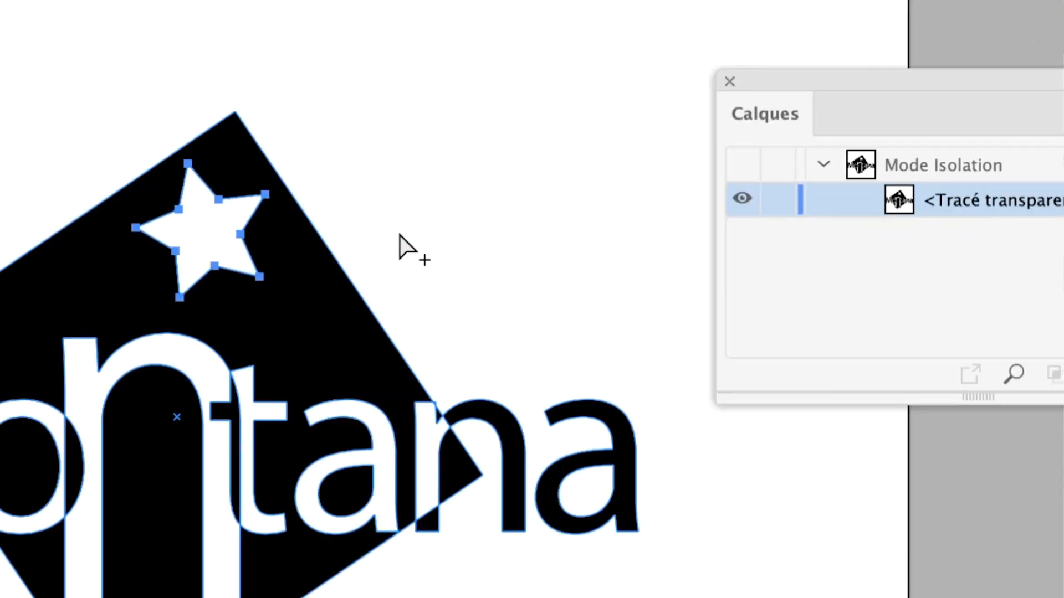
{"action": "left_click", "coordinate": [553, 272]}
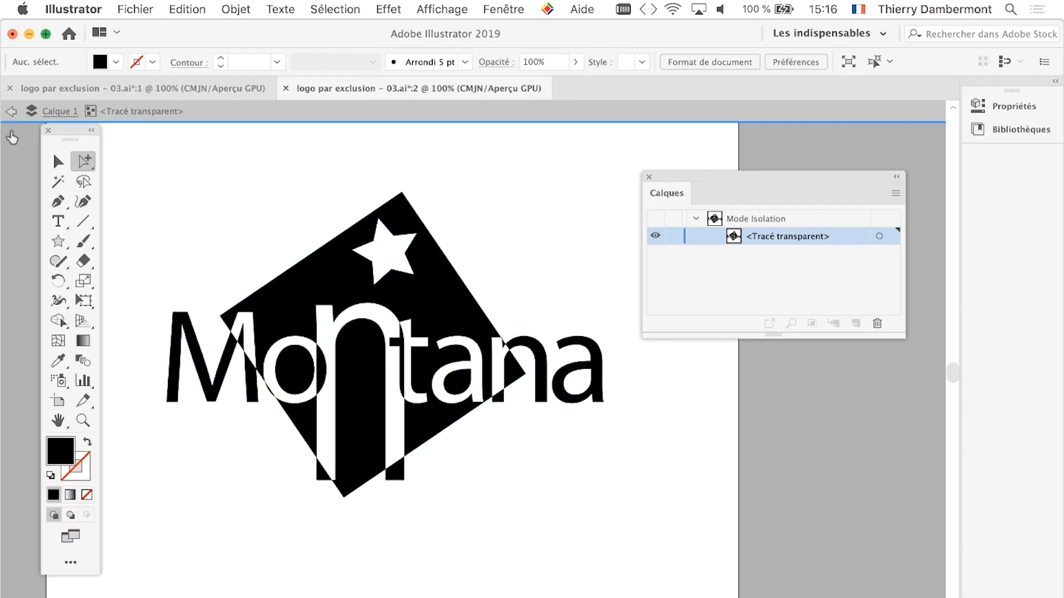
Exit isolation mode and save logo par exclusion - 03.ai.
{"action": "left_click", "coordinate": [11, 113]}
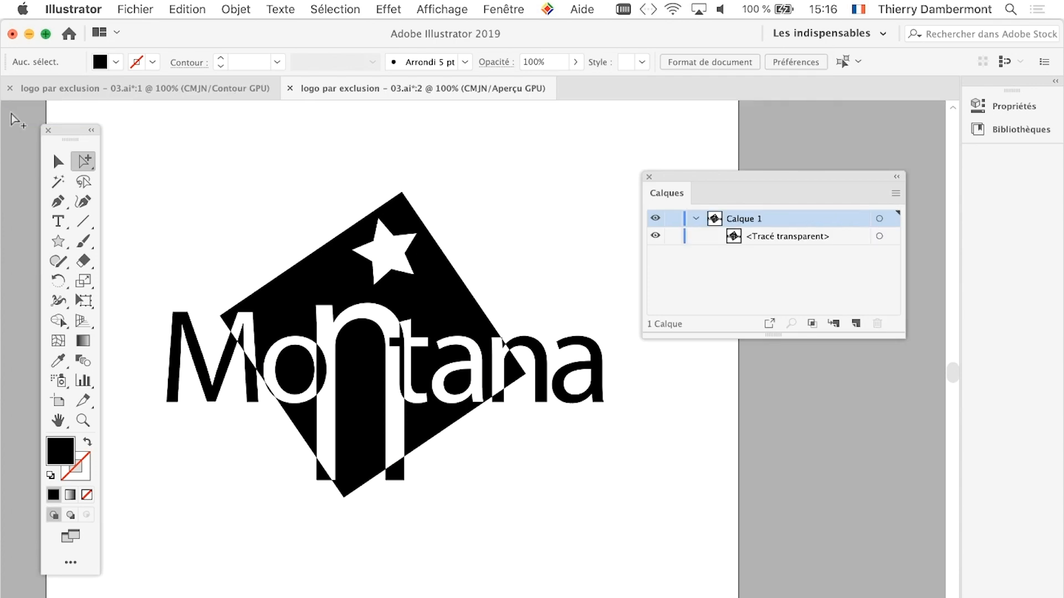
{"action": "left_click", "coordinate": [131, 8]}
{"action": "left_click", "coordinate": [161, 134]}
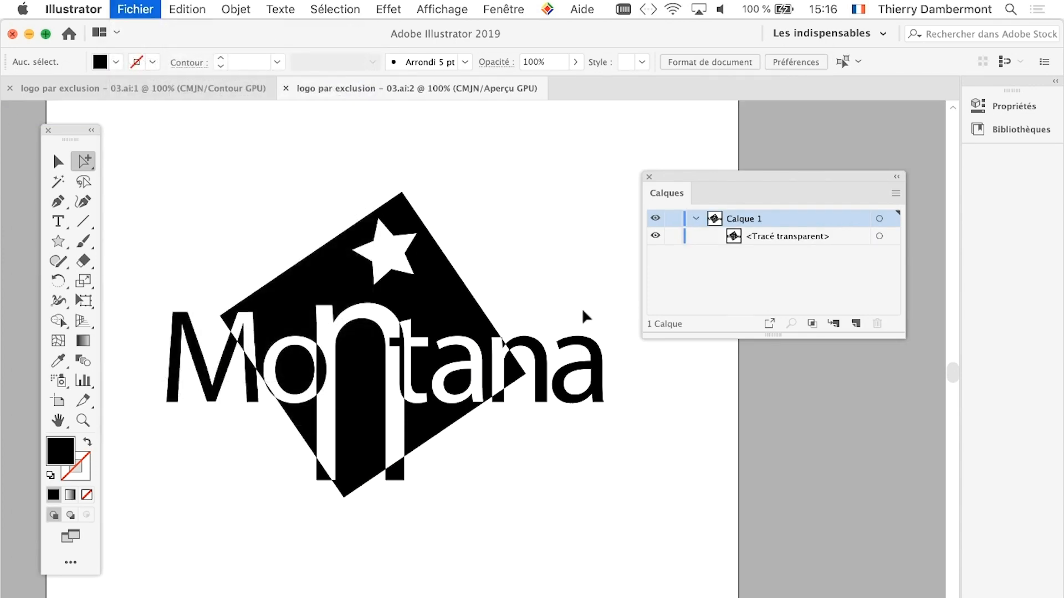
Switch to Photoshop and save the mock-up with the updated linked logo.
{"action": "key", "text": "super+Tab"}
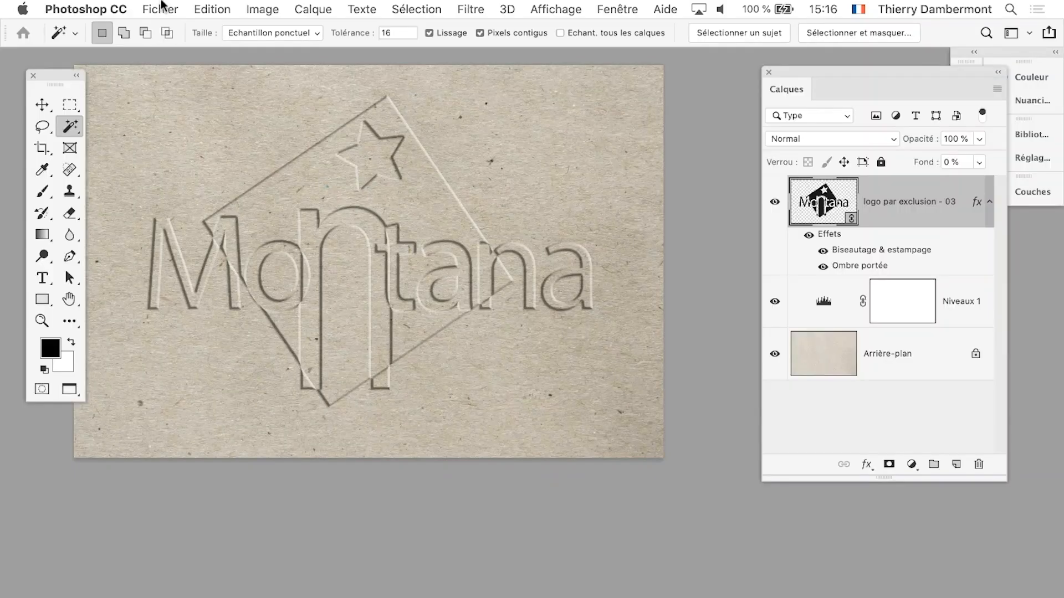
{"action": "left_click", "coordinate": [161, 9]}
{"action": "left_click", "coordinate": [220, 168]}
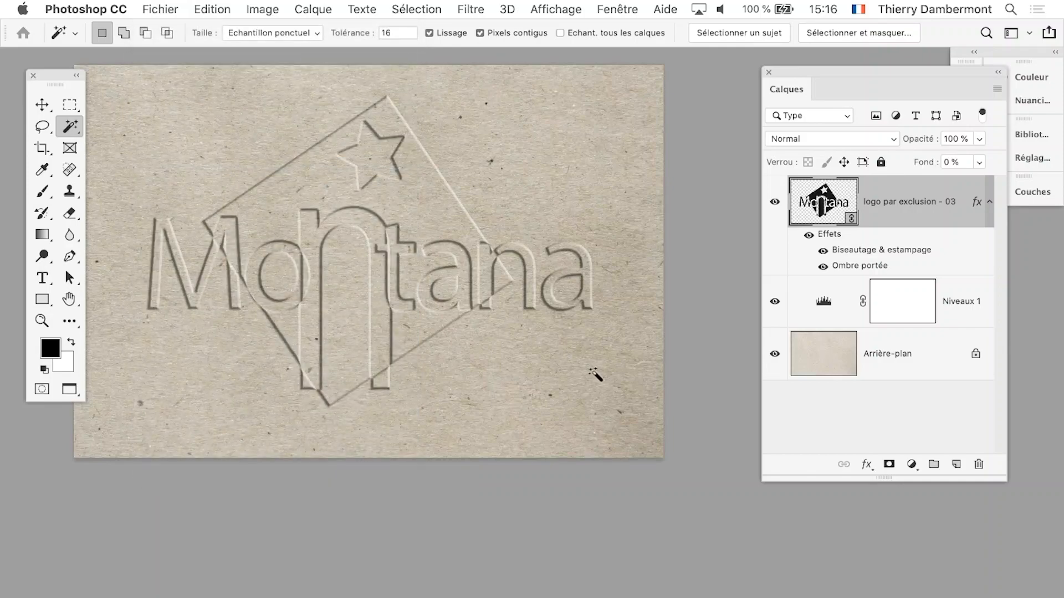